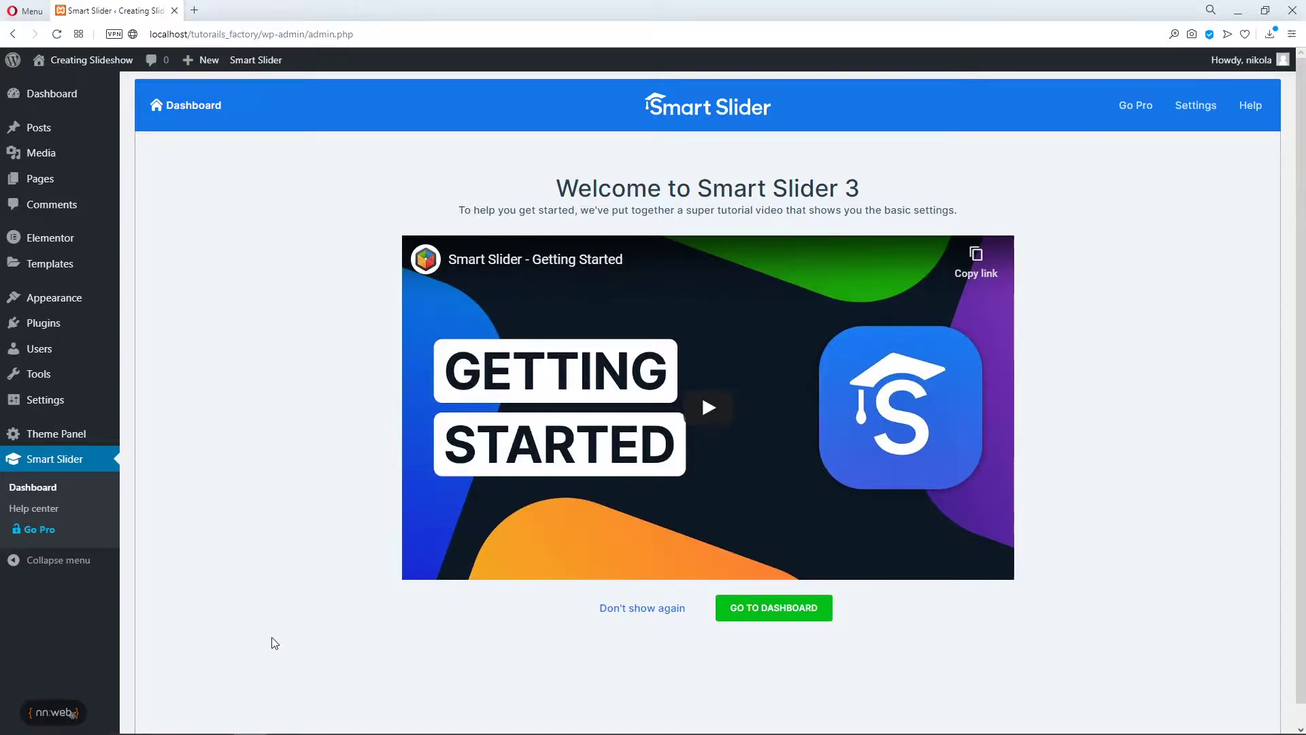
Switch to Chrome, browse through the slides of the finished home page slideshow, and return to the WordPress admin in Opera
left_click(184, 723)
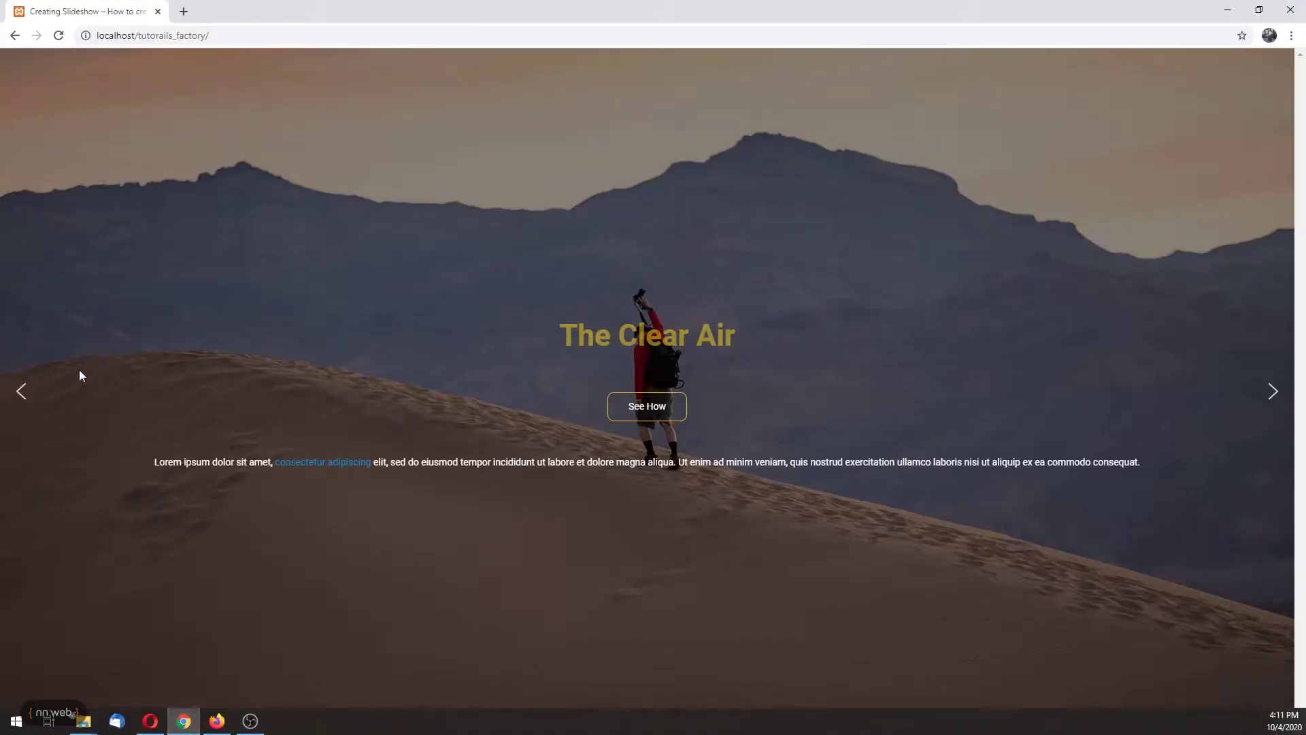
left_click(1273, 393)
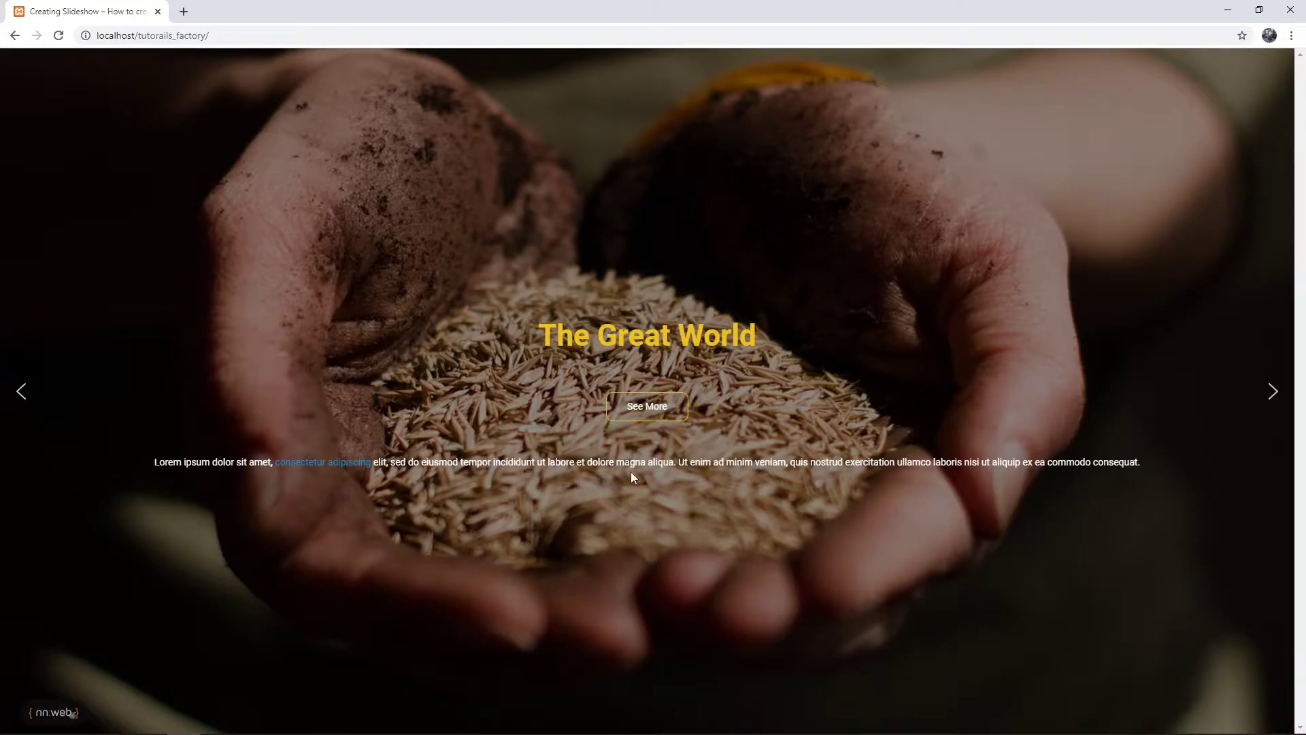
left_click(1278, 404)
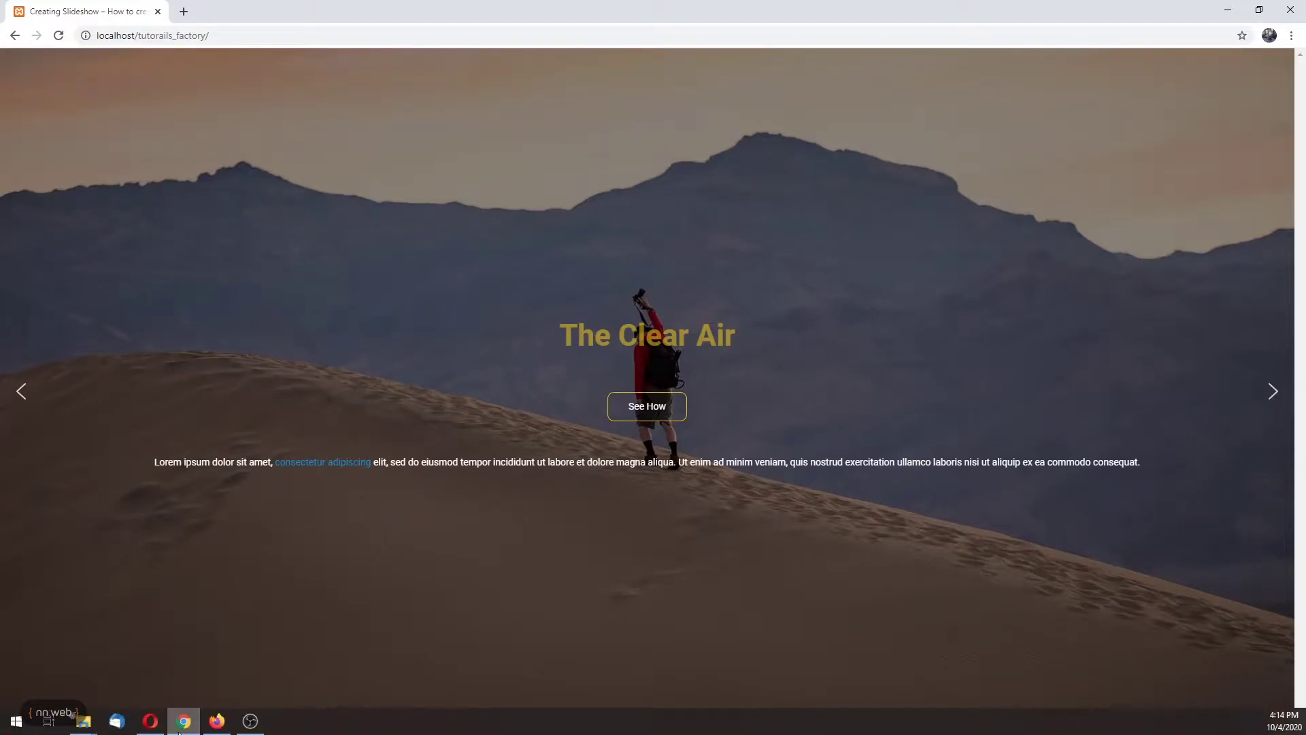
left_click(150, 723)
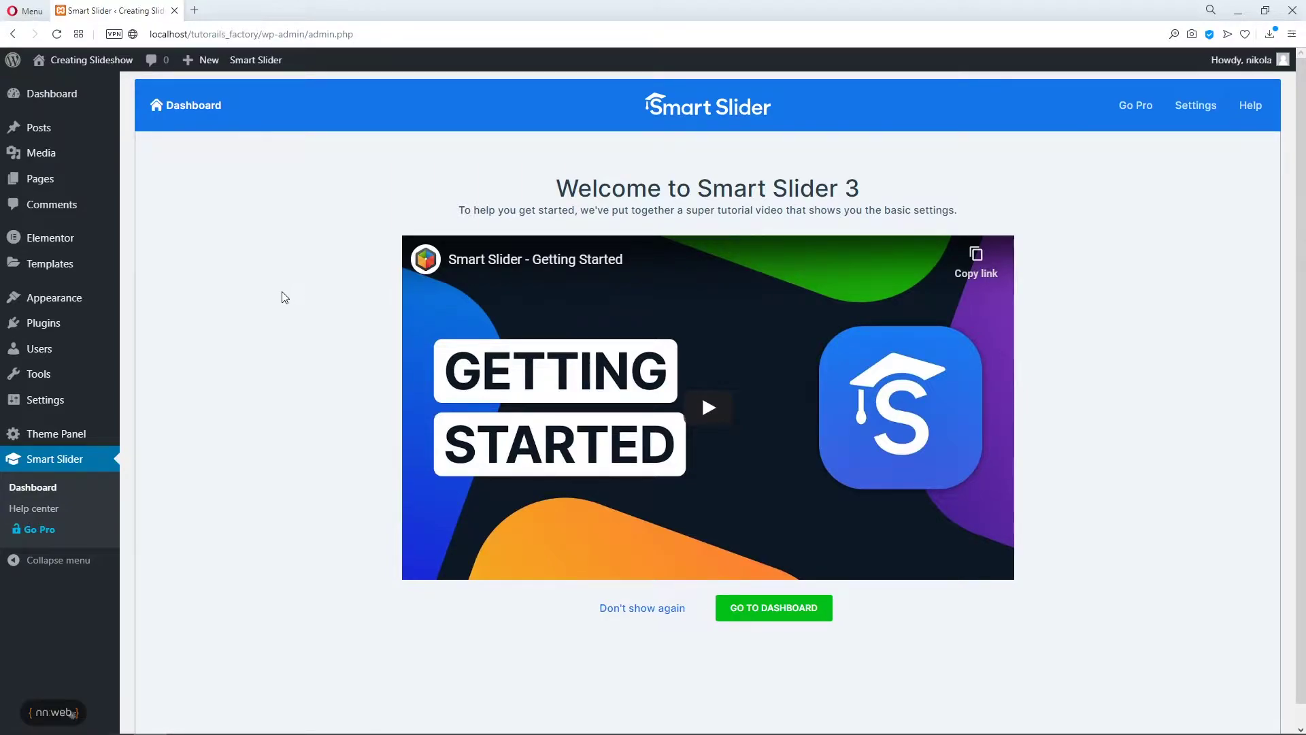
Go to the Smart Slider dashboard and start a new project from scratch
mouse_move(40, 326)
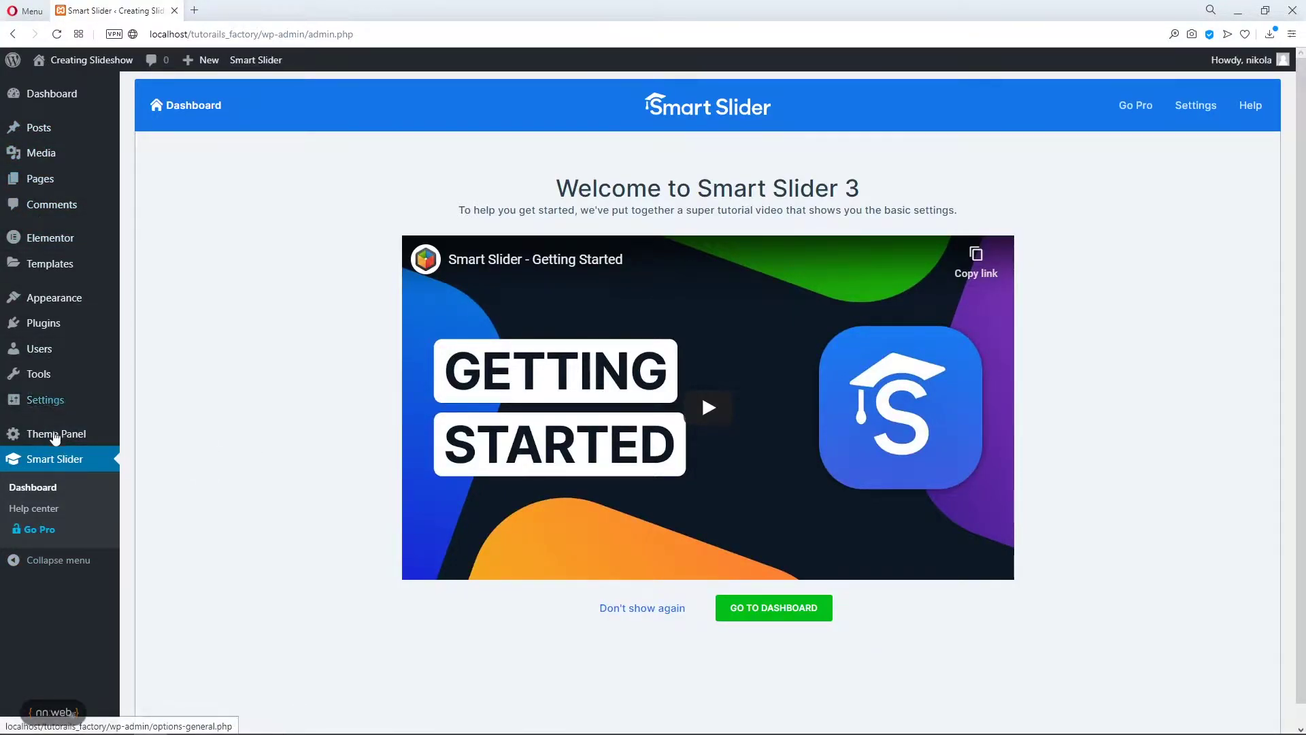
left_click(751, 609)
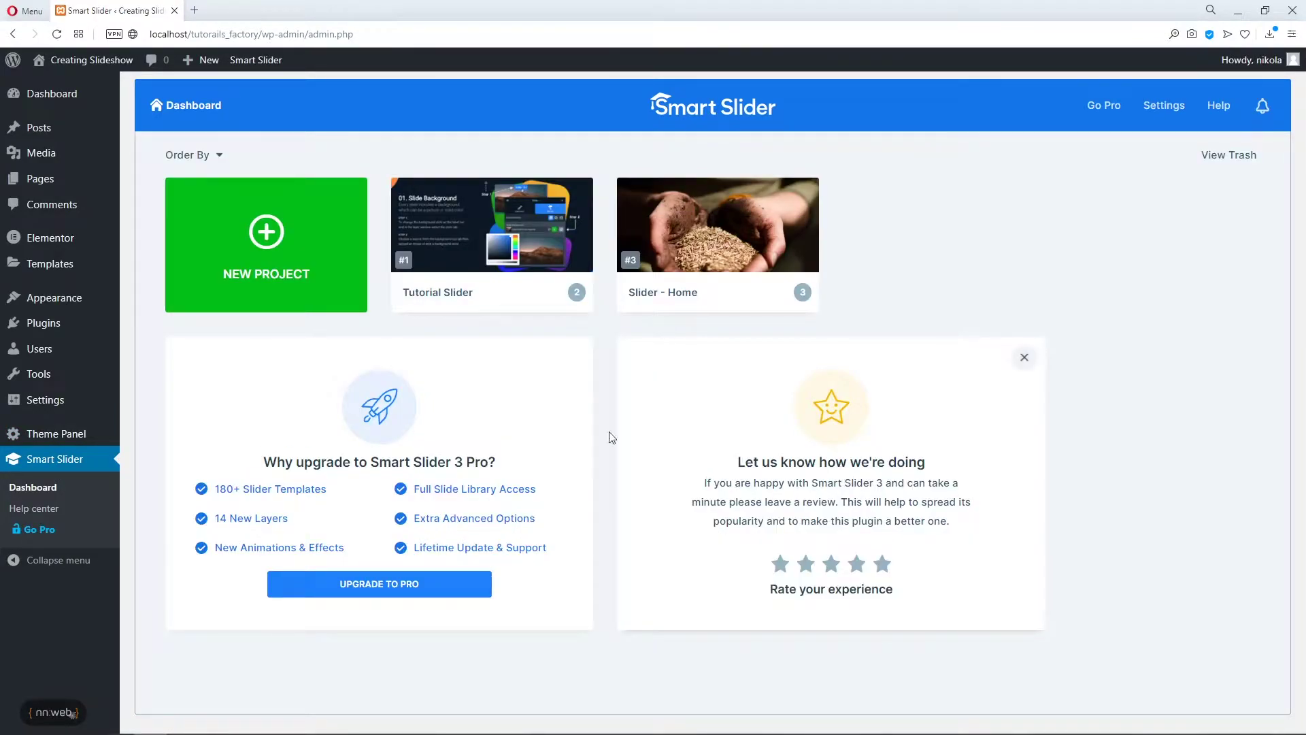
mouse_move(544, 281)
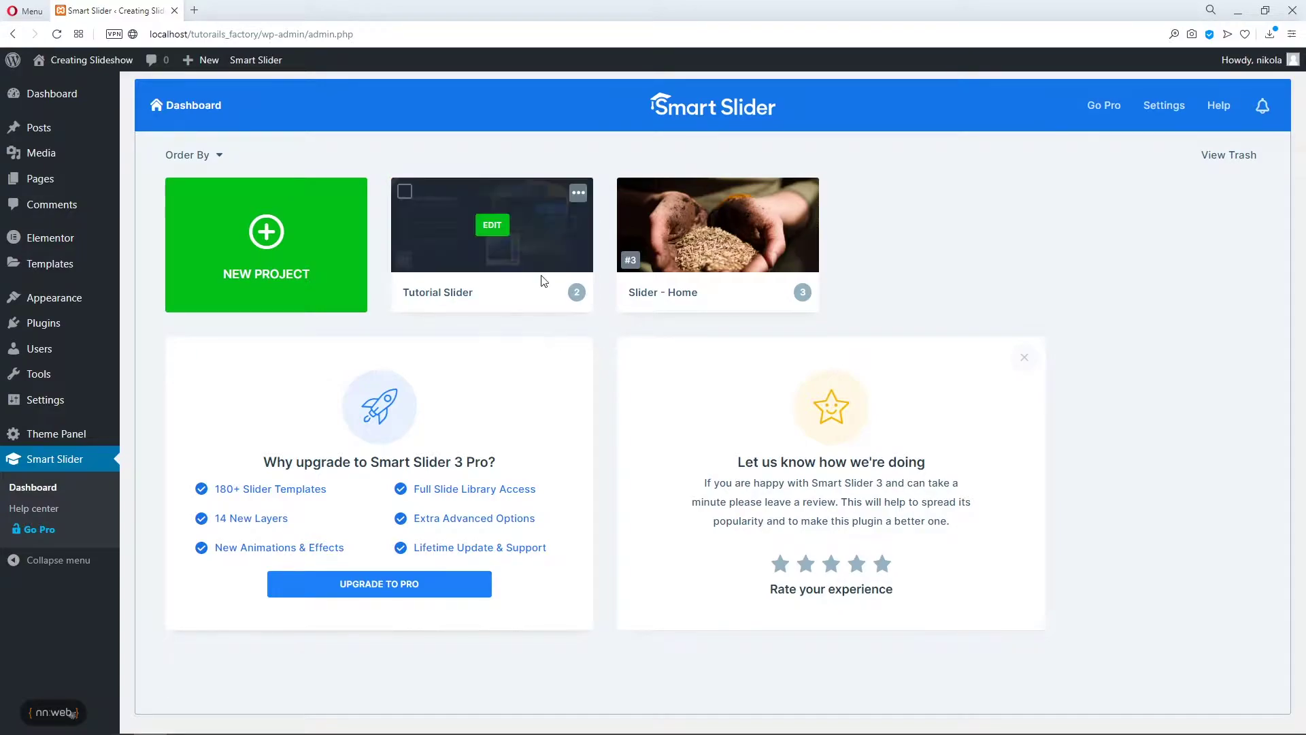
mouse_move(751, 279)
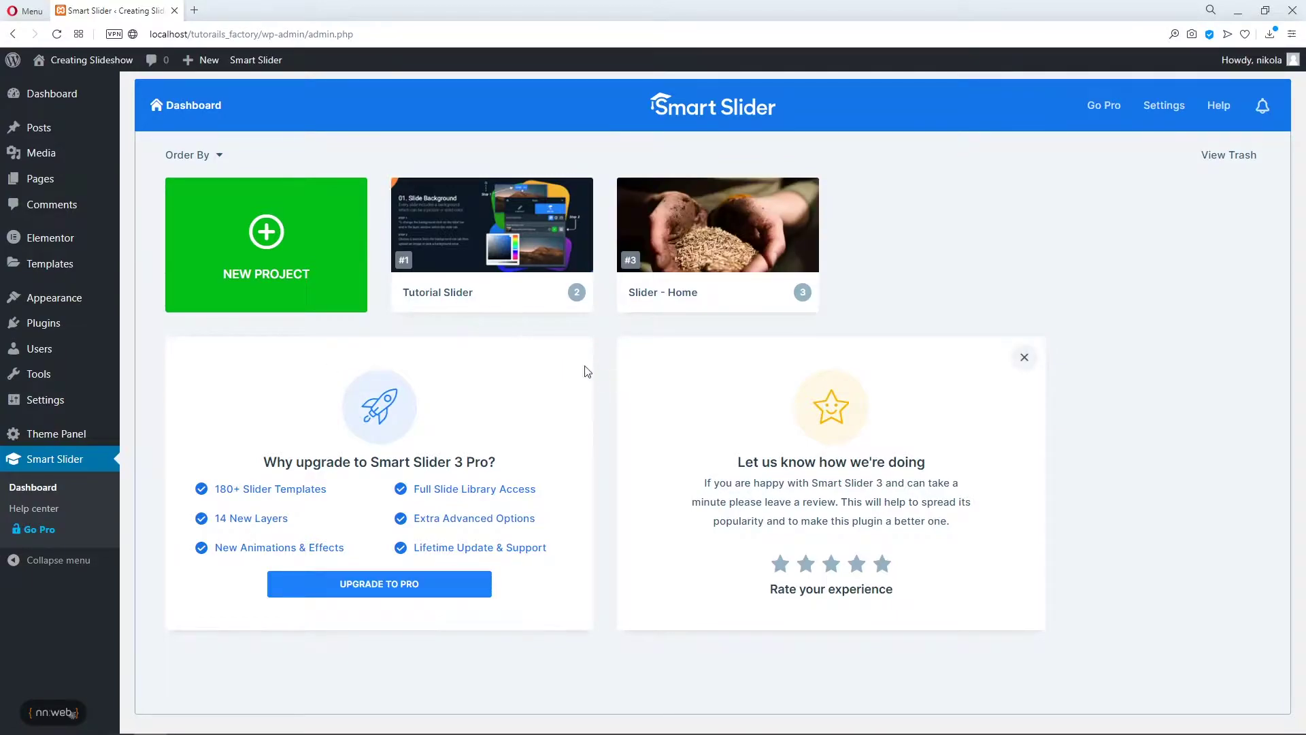
left_click(266, 253)
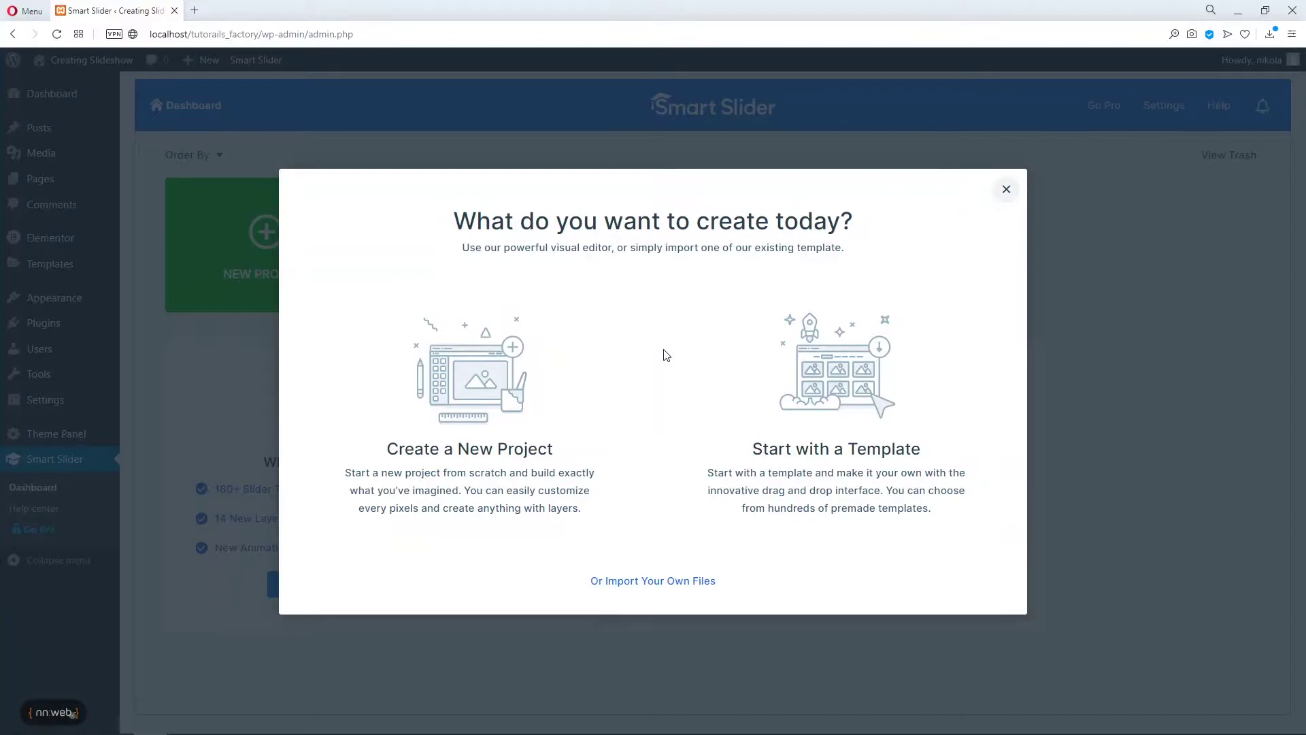
left_click(439, 385)
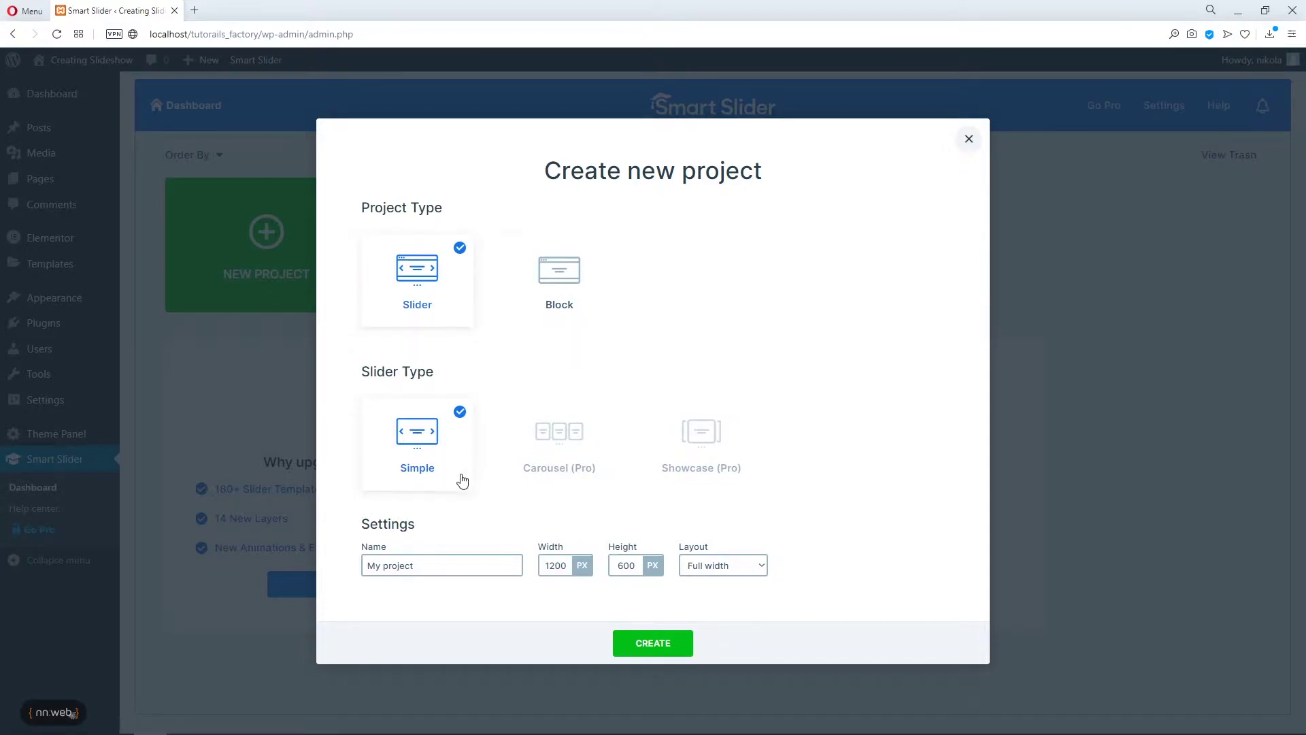
Create the project as "Slider Home Tutorial" with width 1980 px, height 1080 px and the Full width layout
left_click_drag(470, 564, 347, 569)
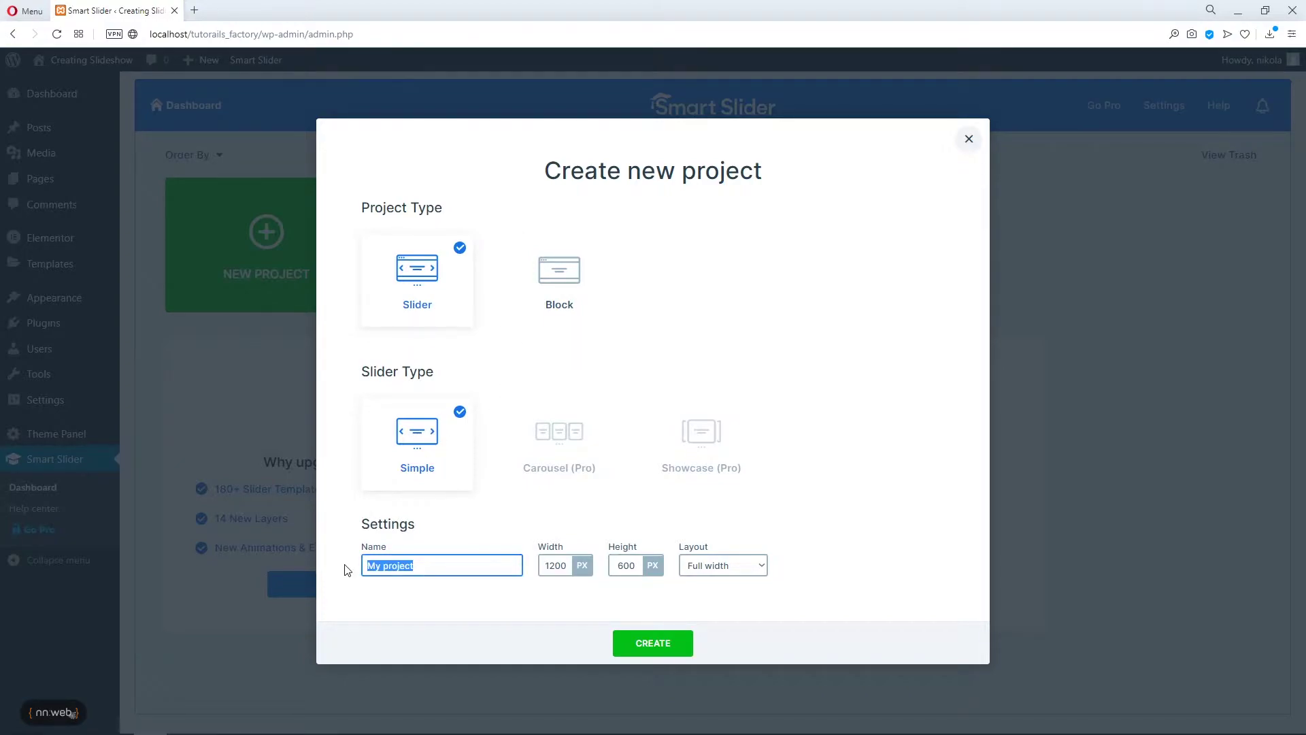
type("Slider Home Tutorial")
key("Tab")
type("1980")
key("Tab")
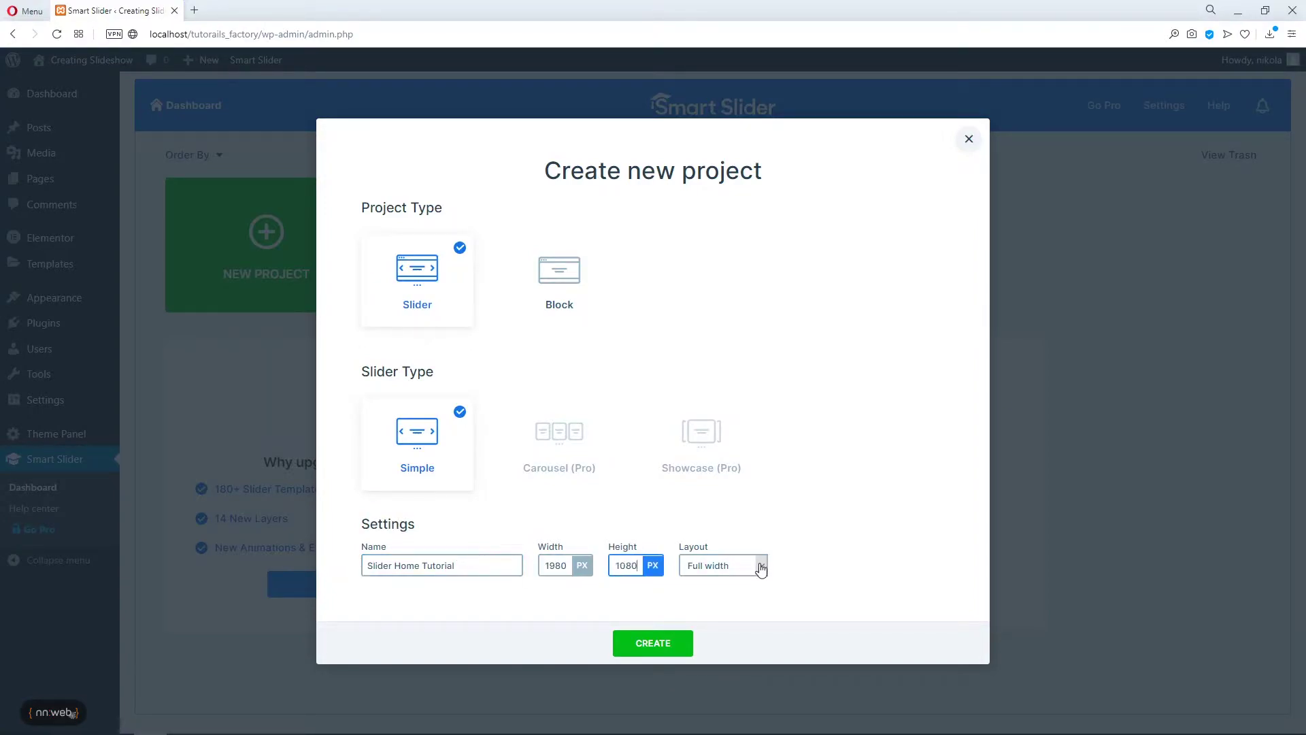
type("1080")
left_click(760, 567)
left_click(761, 570)
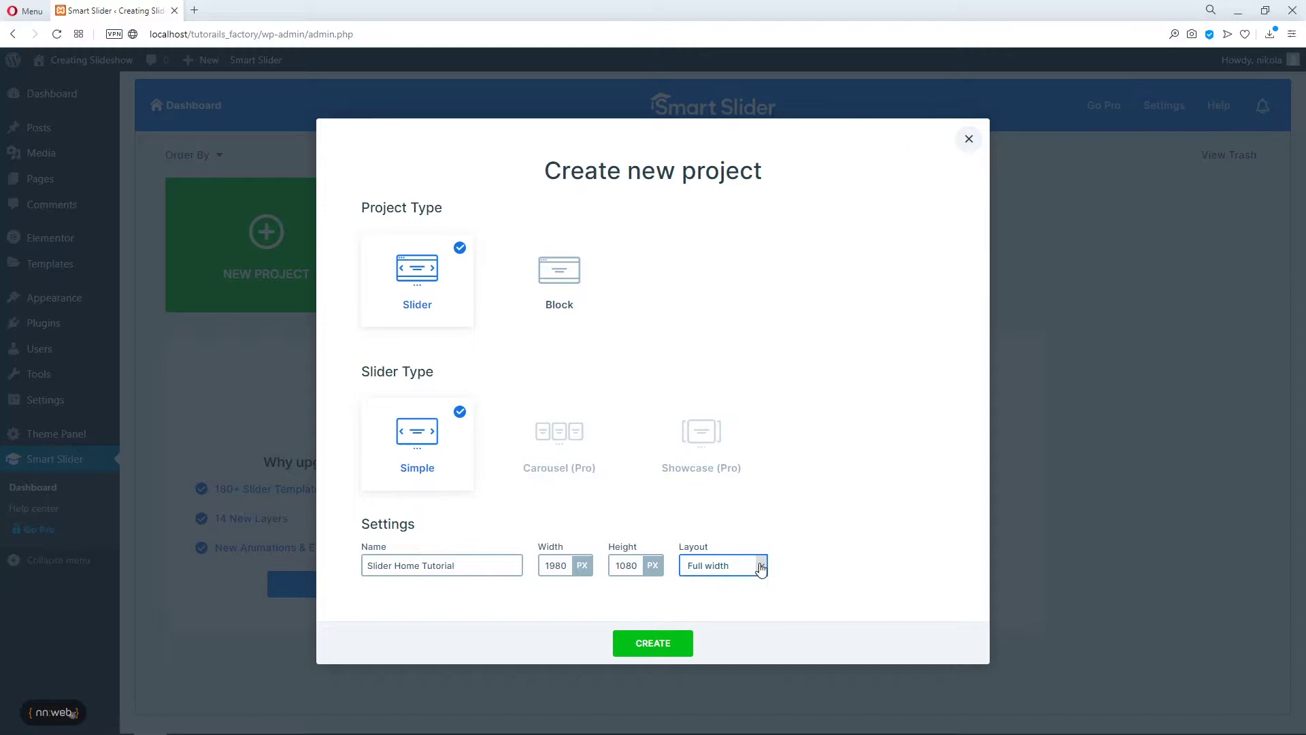
left_click(669, 645)
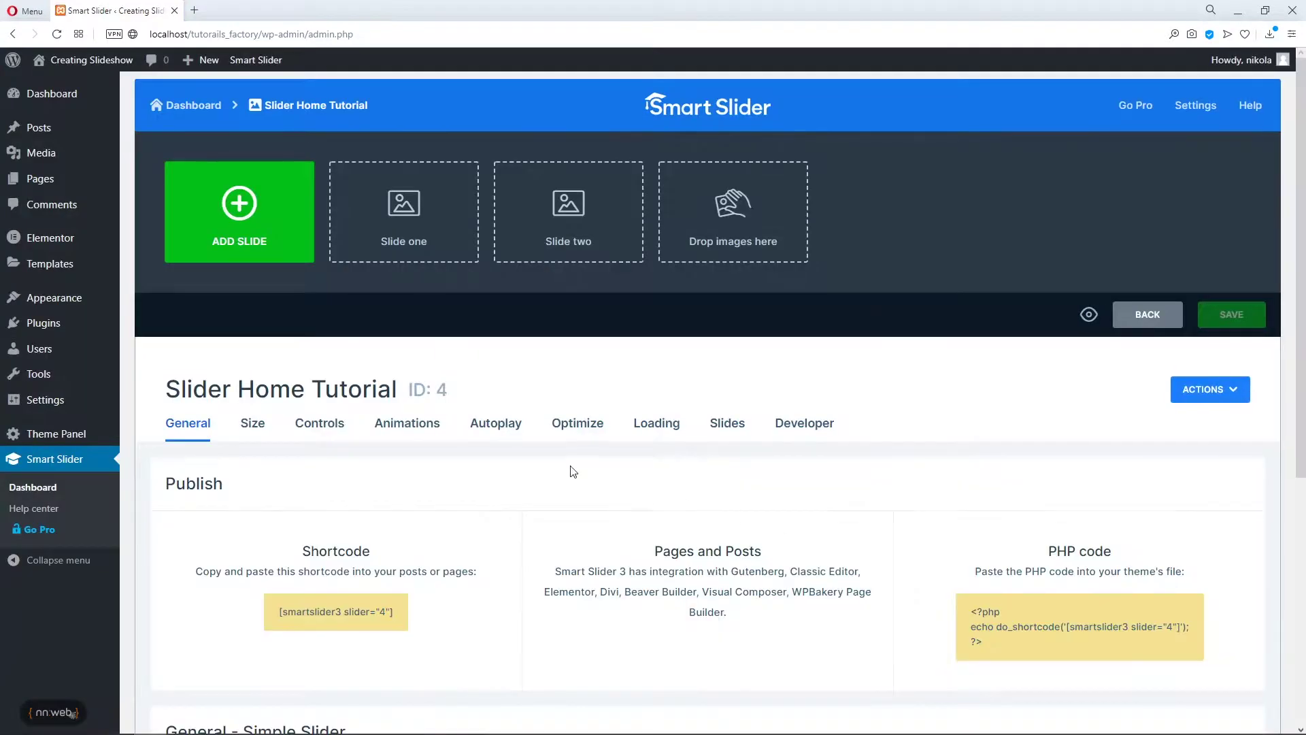
Examine the slider's General settings, including the publishing options, ARIA label, alias and slider design margin
scroll(507, 472, "down", 3)
scroll(507, 472, "up", 1)
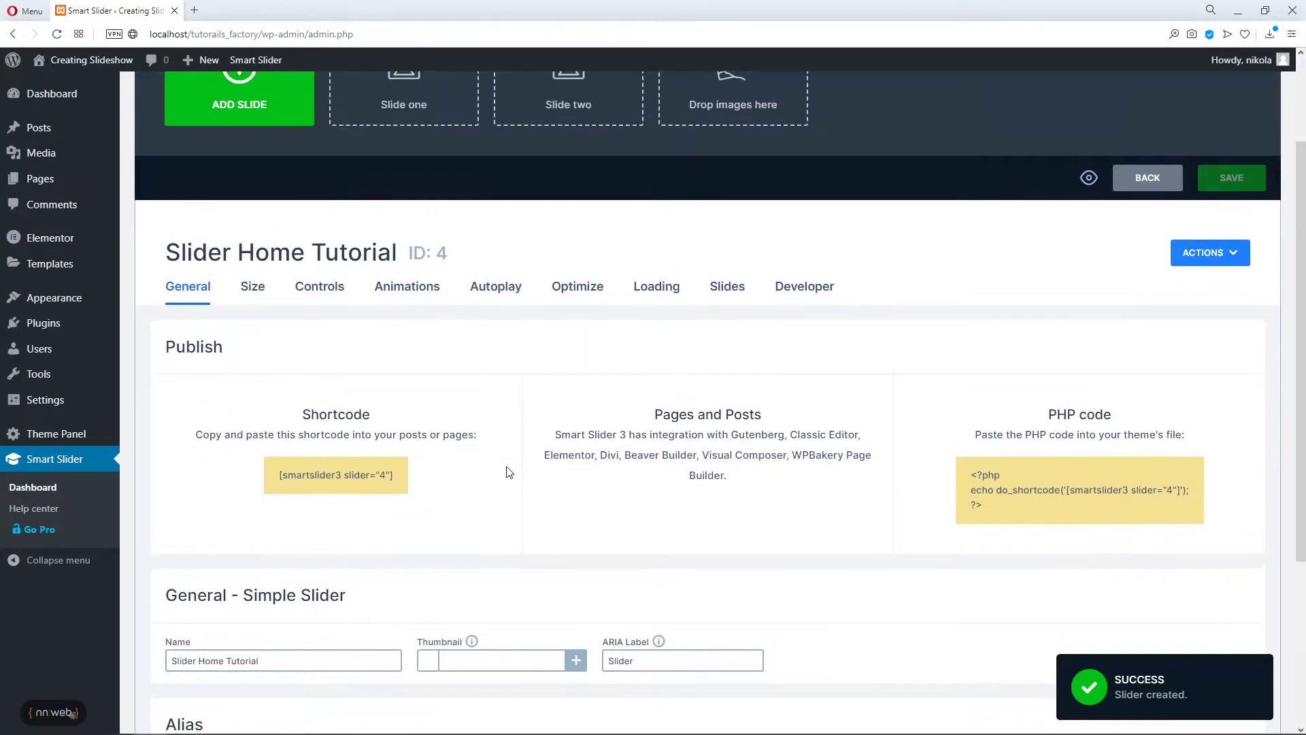
scroll(507, 472, "down", 3)
scroll(507, 472, "up", 6)
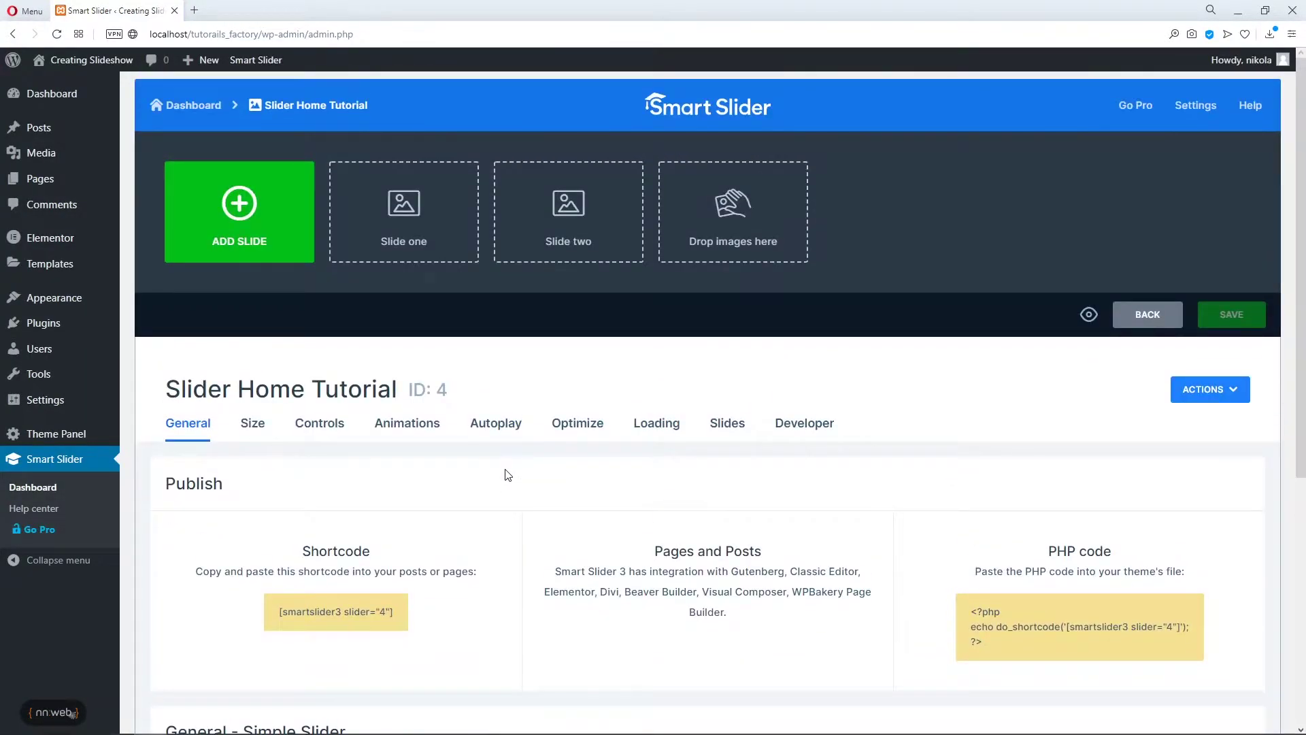
scroll(499, 483, "down", 2)
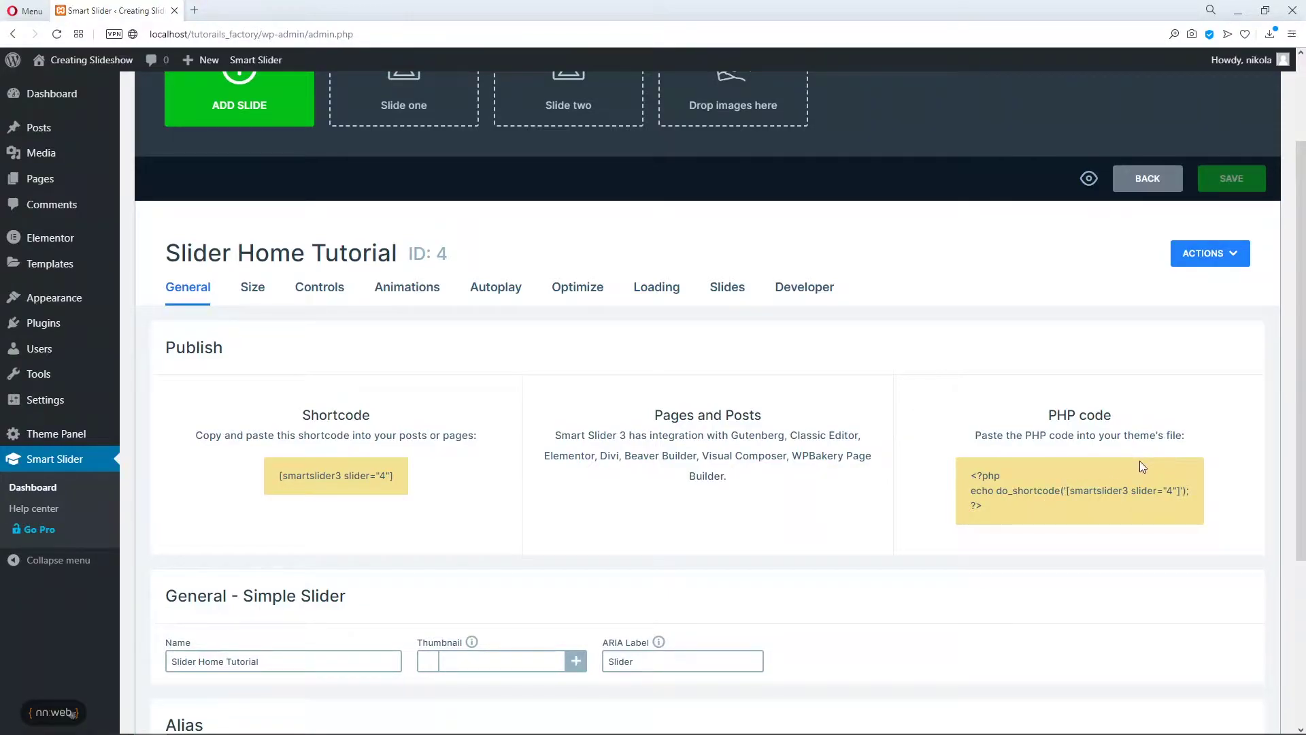
scroll(1140, 460, "down", 3)
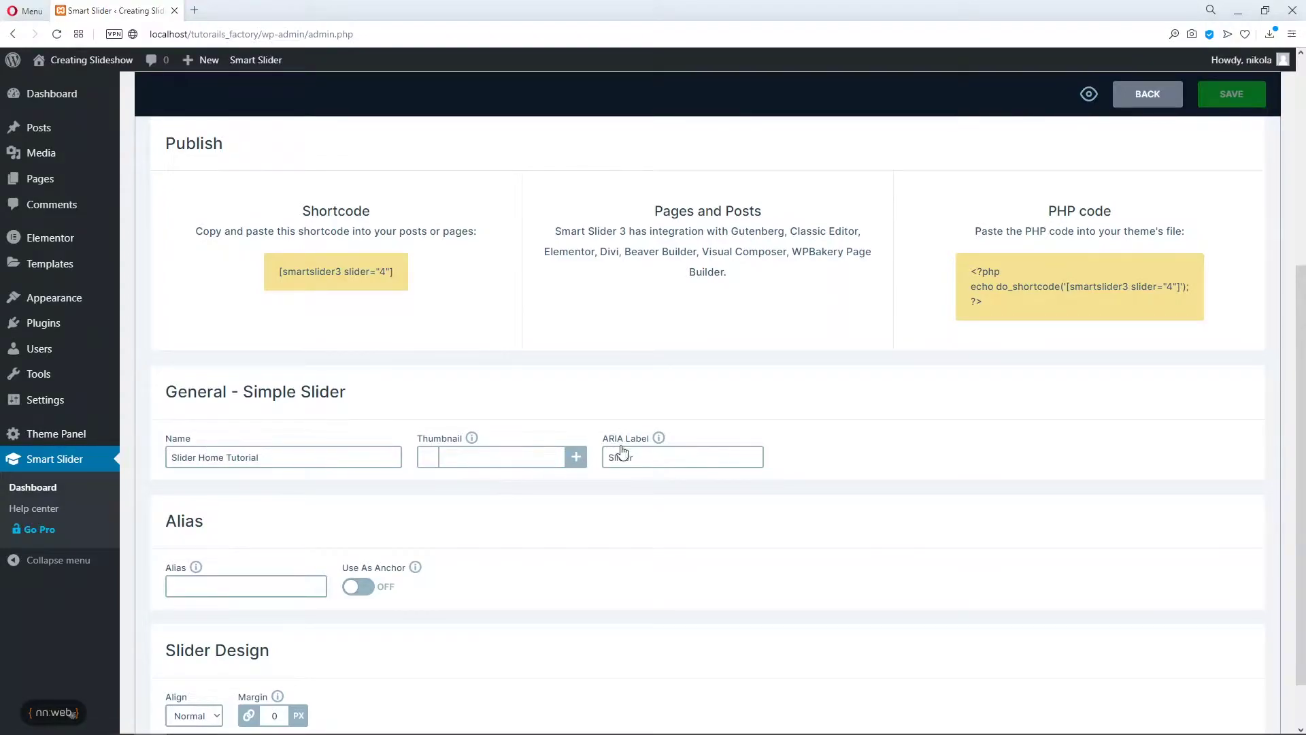
mouse_move(658, 442)
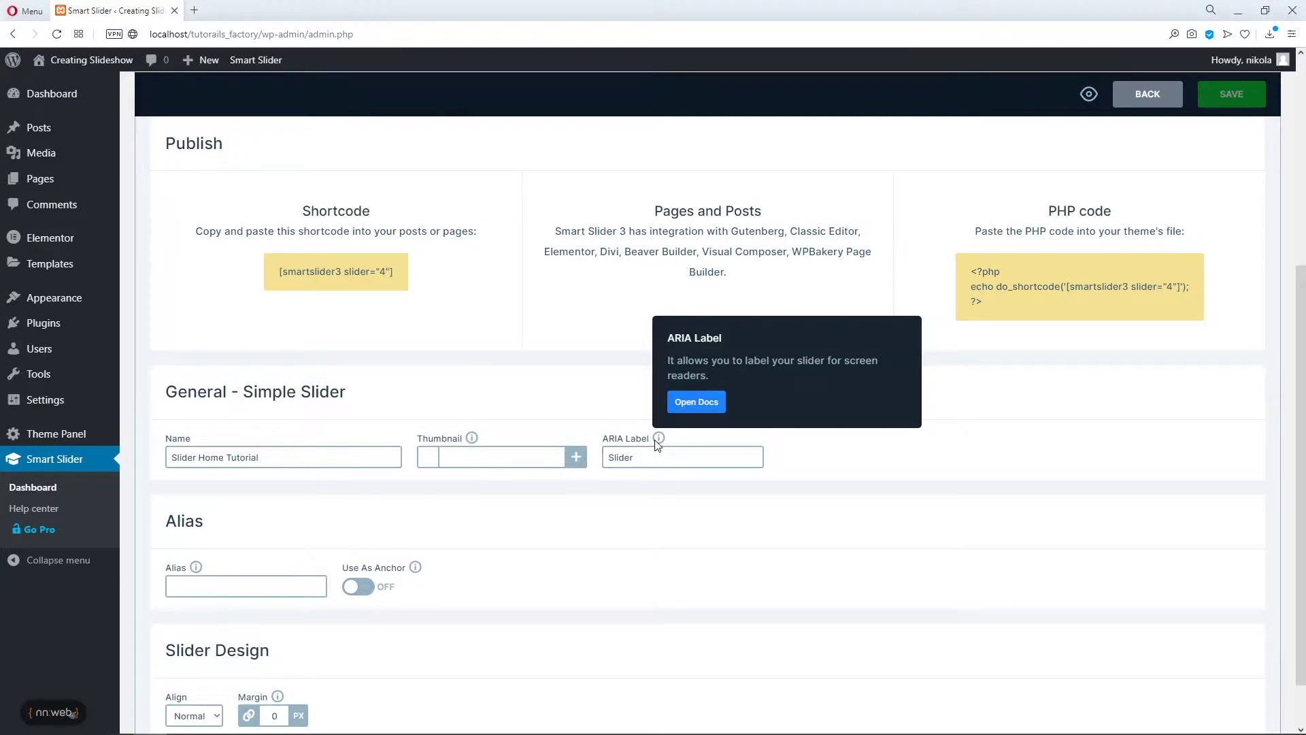
scroll(331, 608, "down", 1)
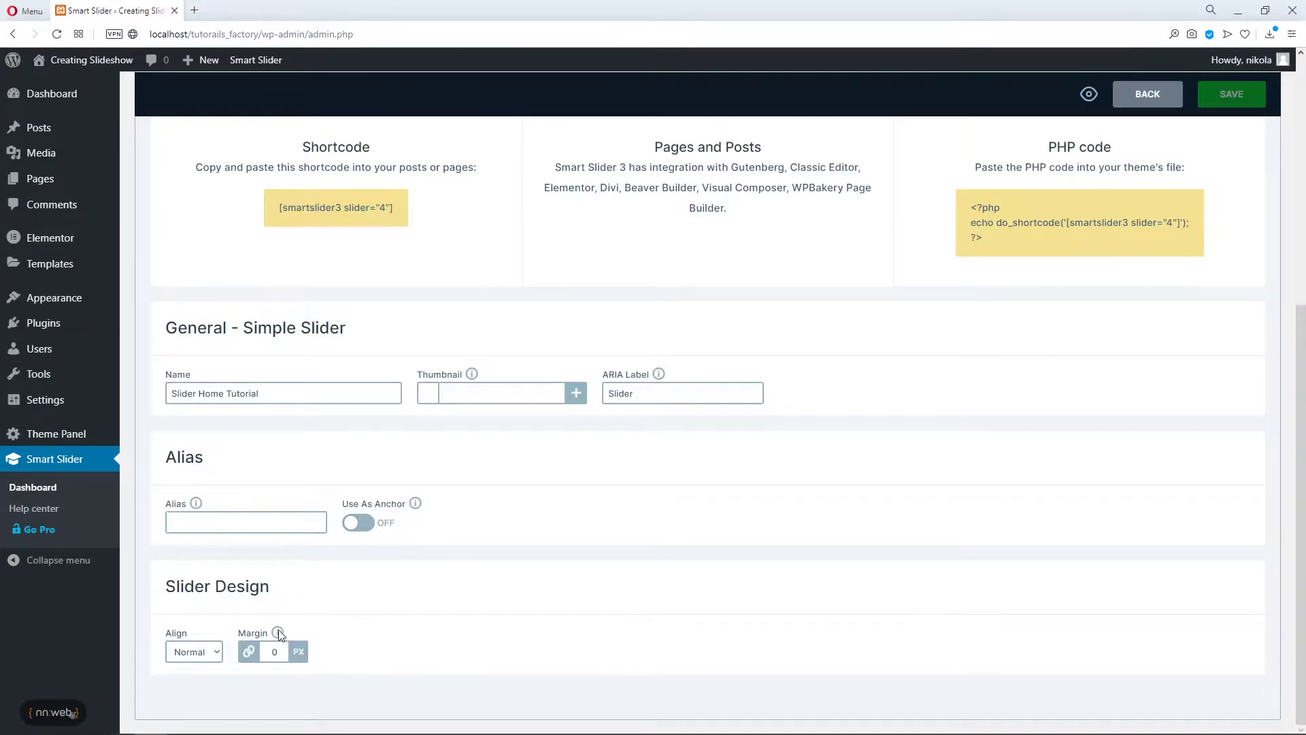
mouse_move(276, 636)
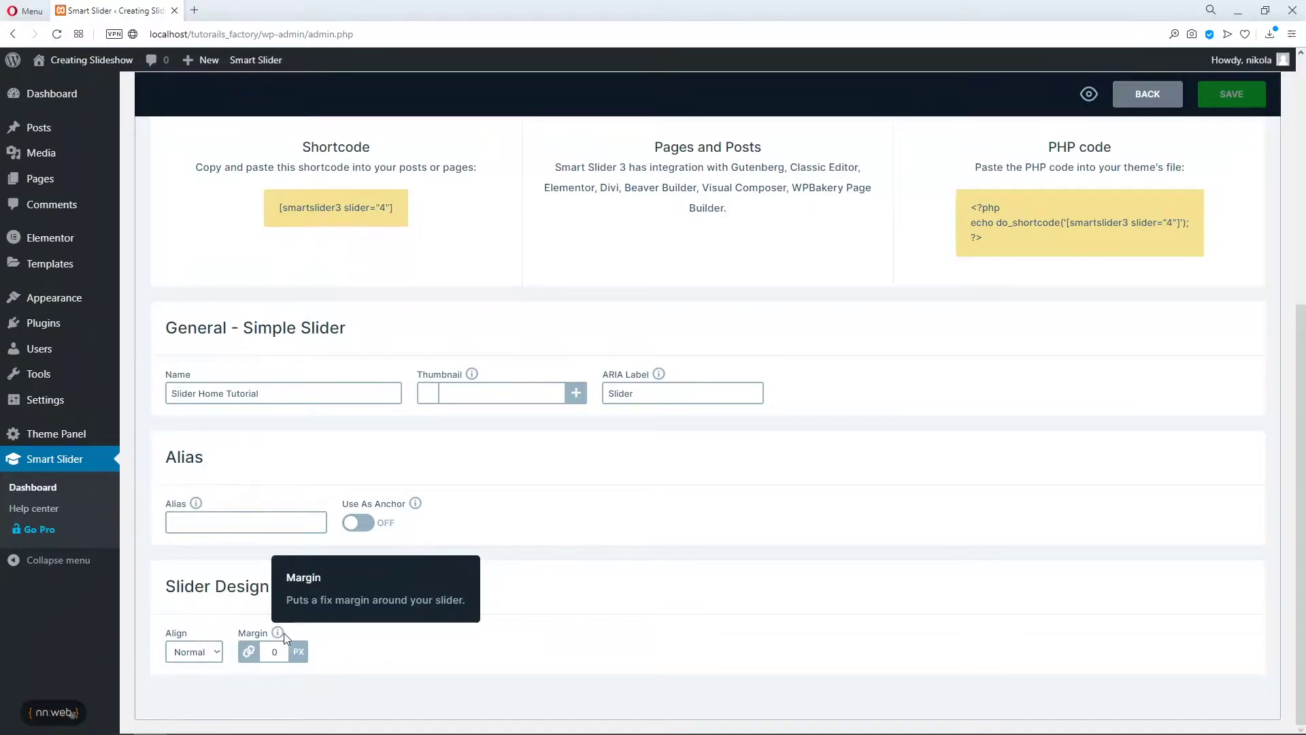
scroll(408, 612, "up", 6)
scroll(245, 461, "down", 1)
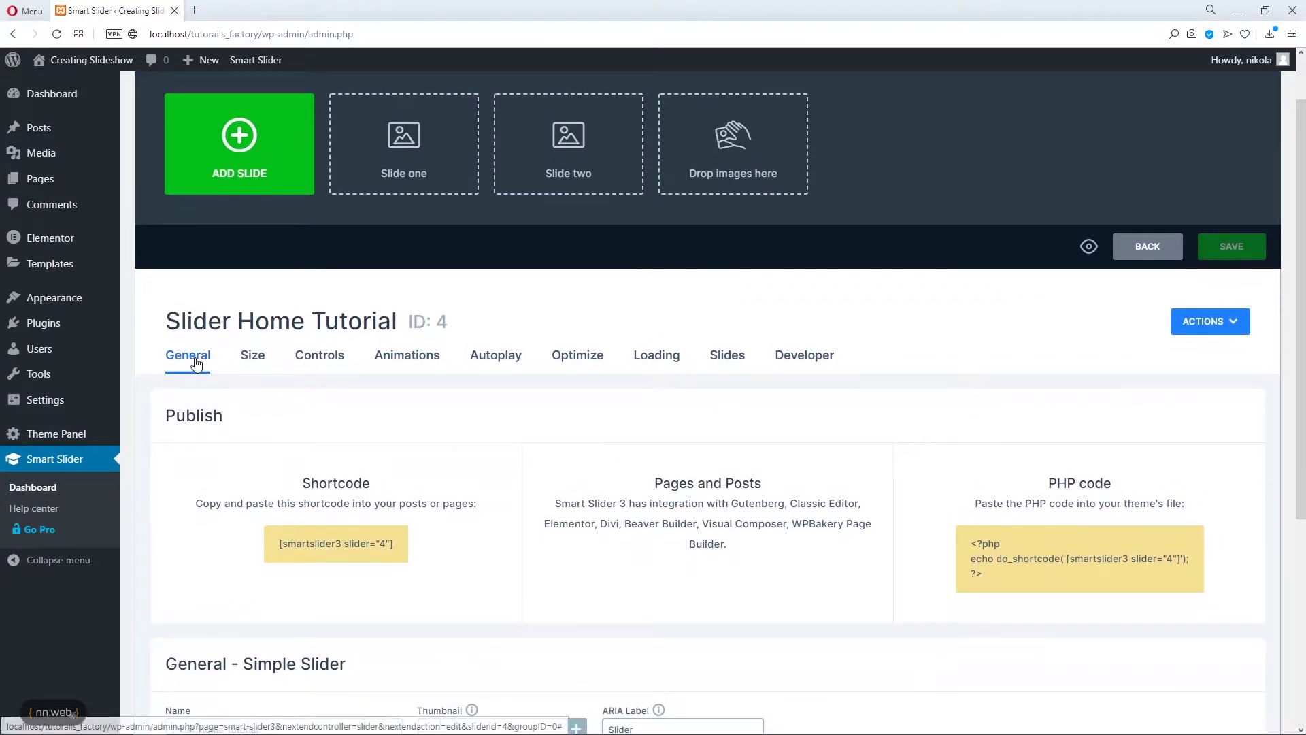
Examine the slider's Size settings, including Limit Slide Width, the breakpoints and the layout options
left_click(253, 357)
scroll(367, 408, "down", 2)
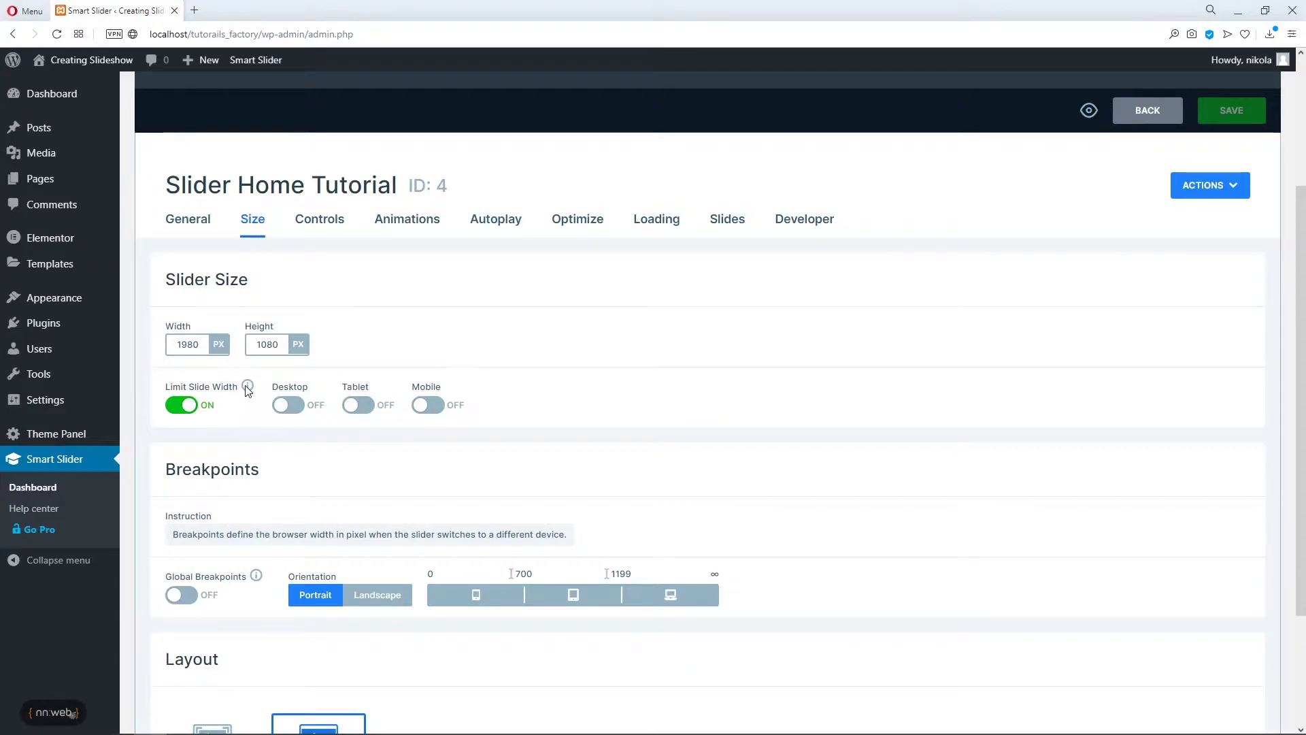
mouse_move(248, 387)
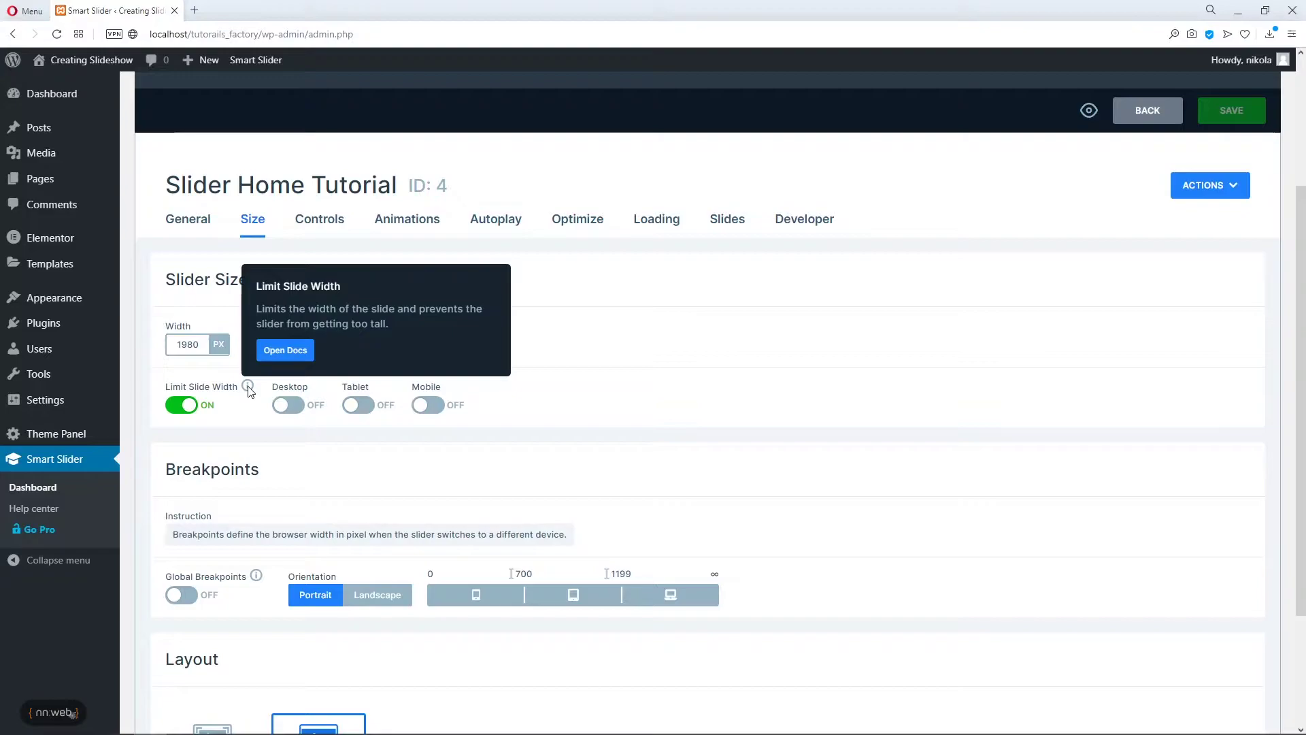
scroll(496, 487, "down", 3)
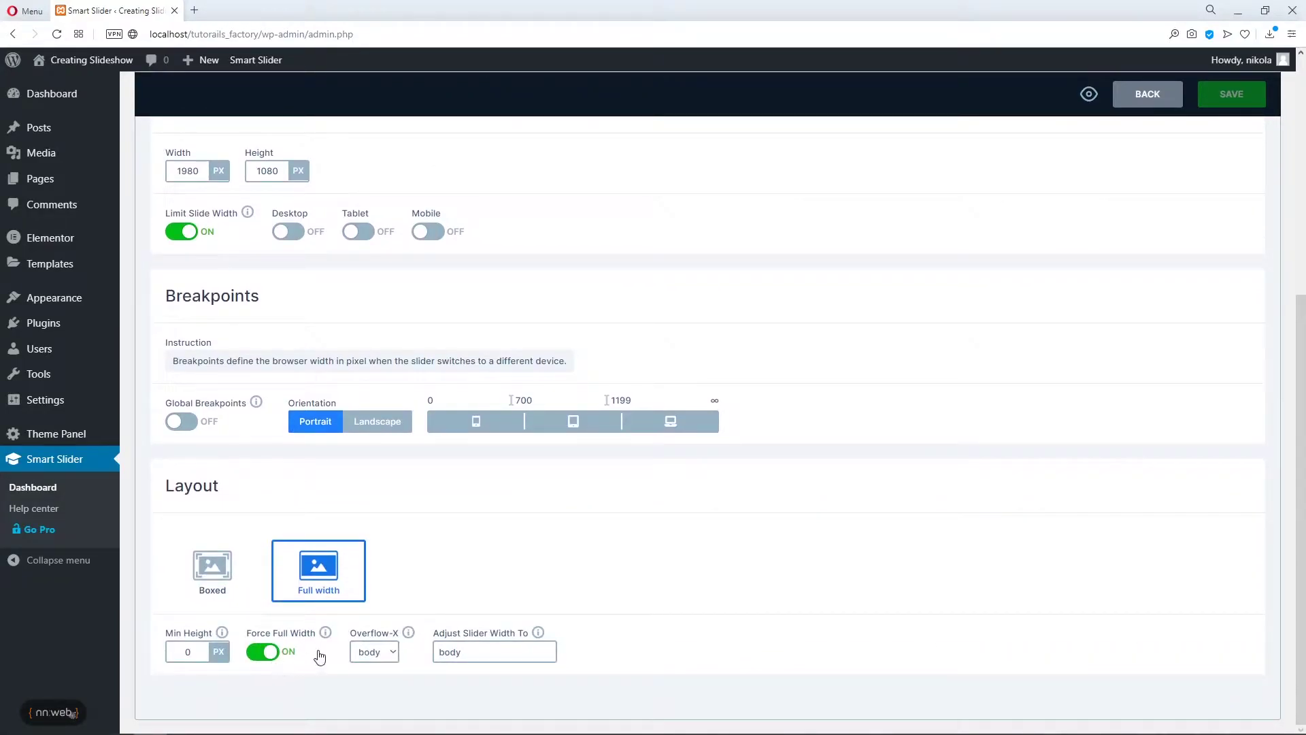
Examine the slider's Controls settings for arrows and other navigation, trying the Bullet control on and off
scroll(317, 654, "up", 6)
left_click(315, 392)
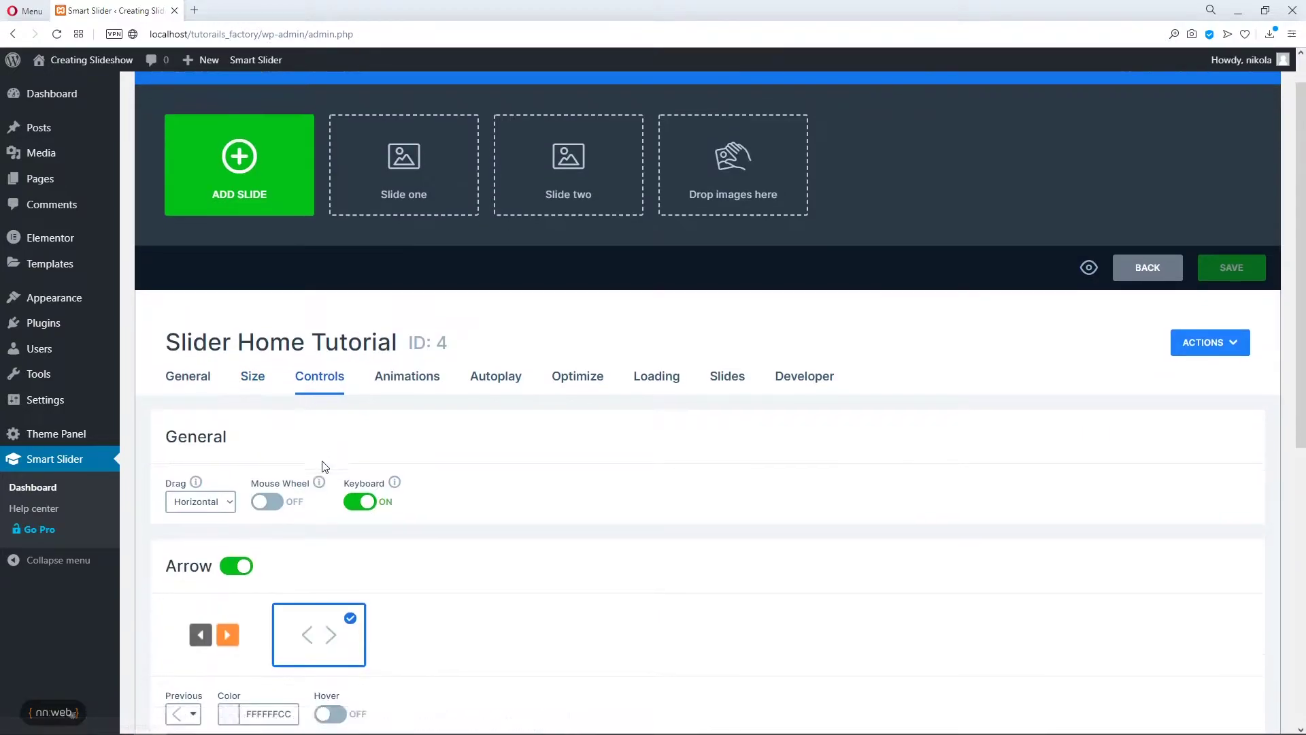
scroll(321, 461, "down", 5)
scroll(336, 462, "down", 2)
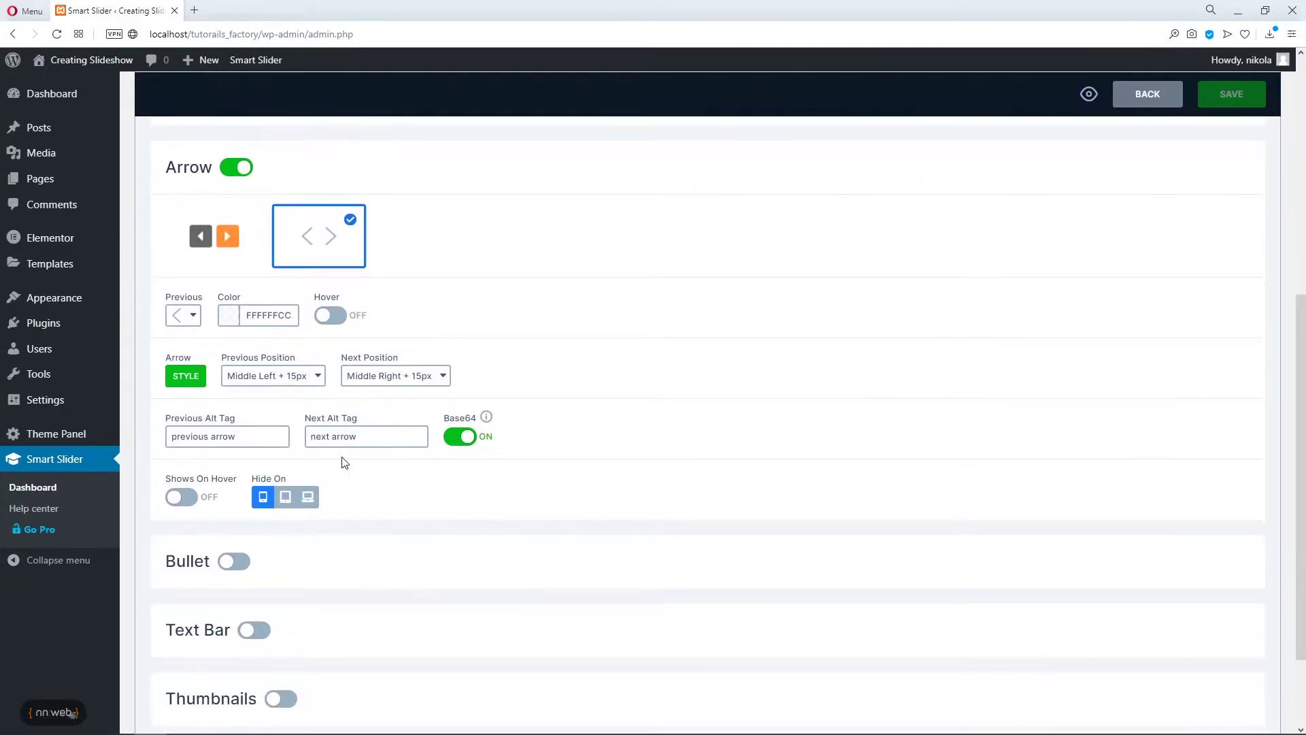
scroll(343, 462, "up", 1)
scroll(286, 511, "down", 3)
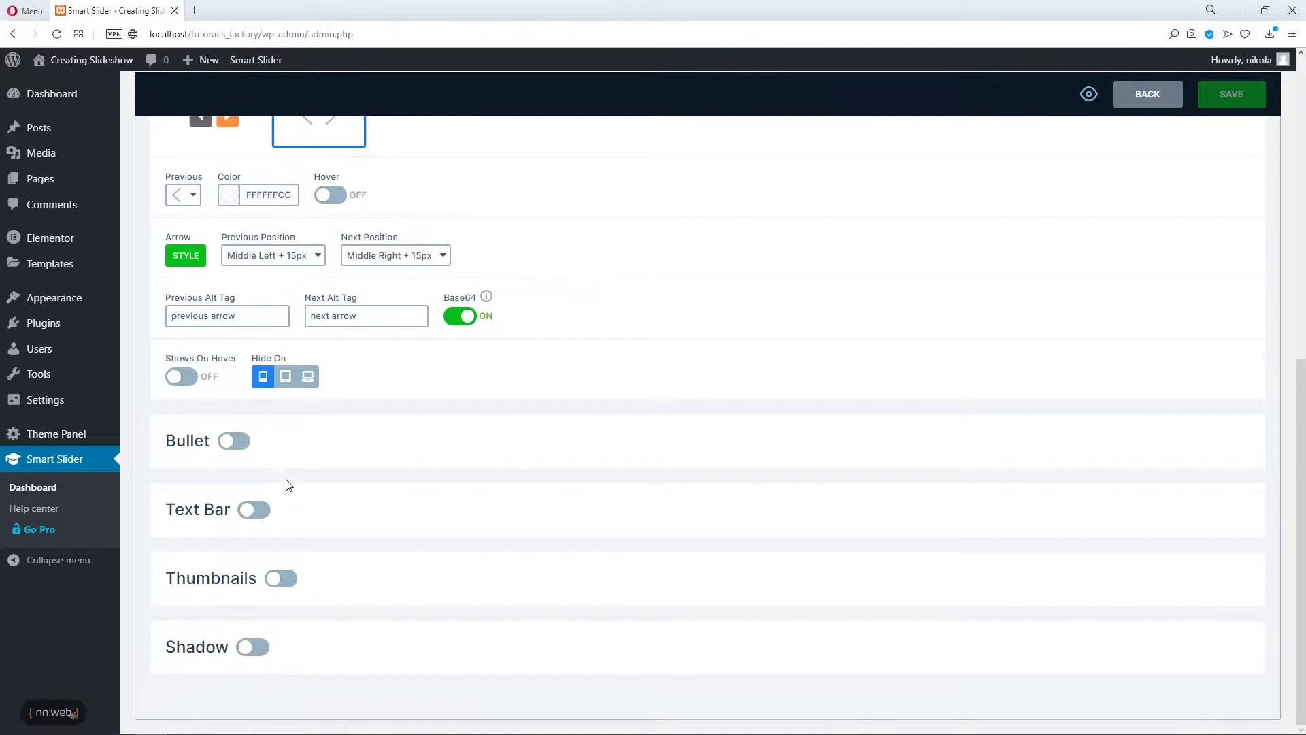
left_click(225, 444)
left_click(237, 443)
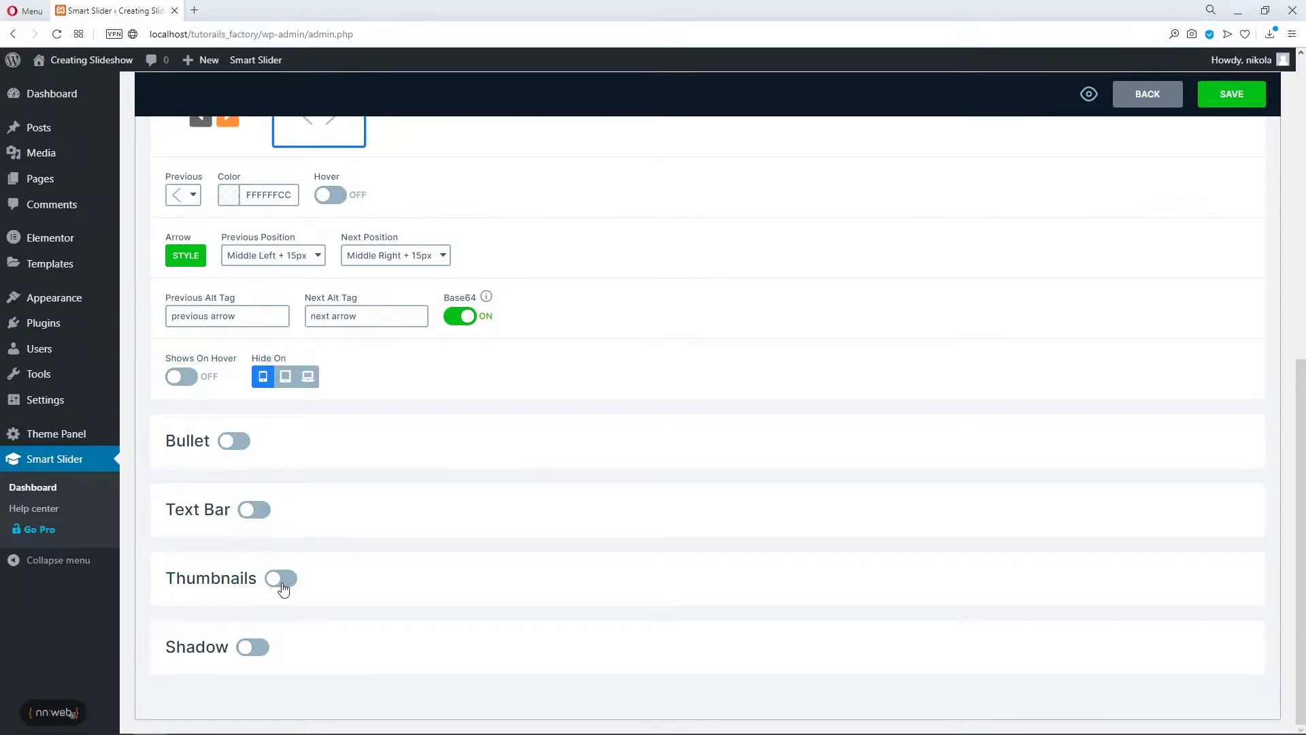
Set the slider's main animation to No animation
scroll(381, 341, "up", 10)
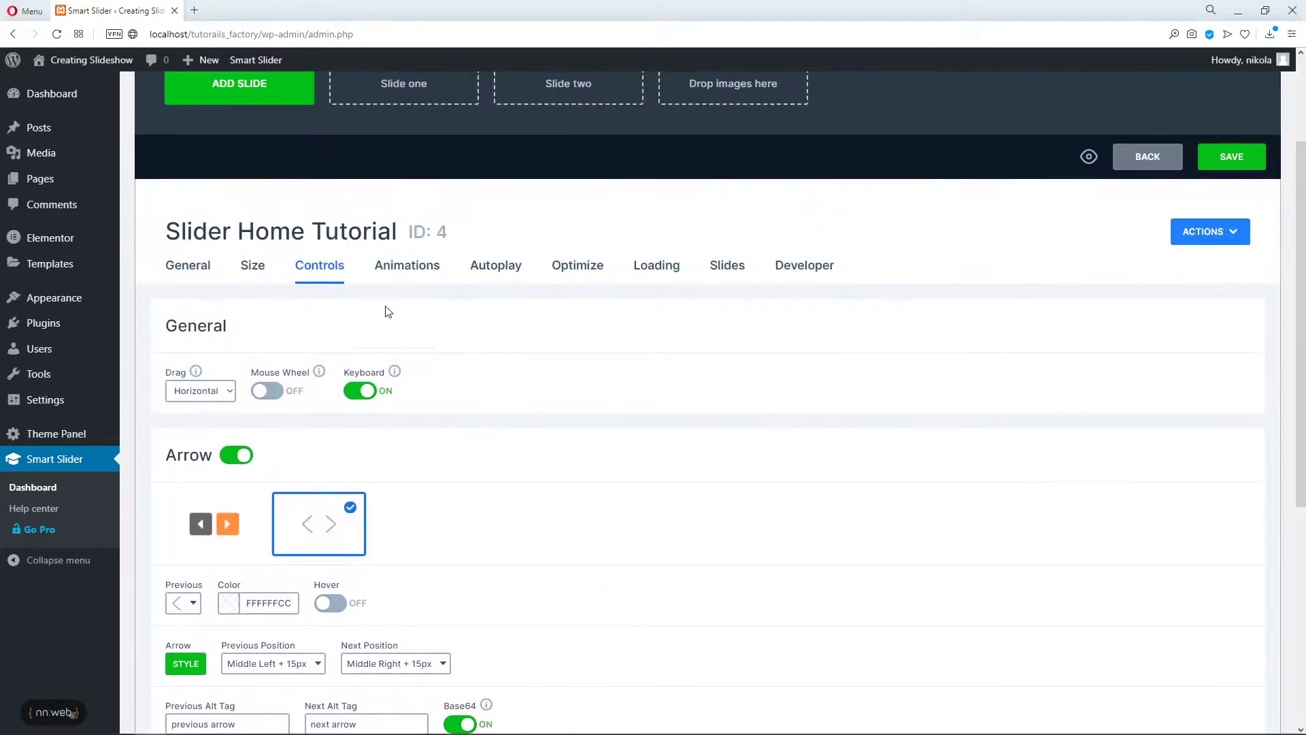
left_click(408, 267)
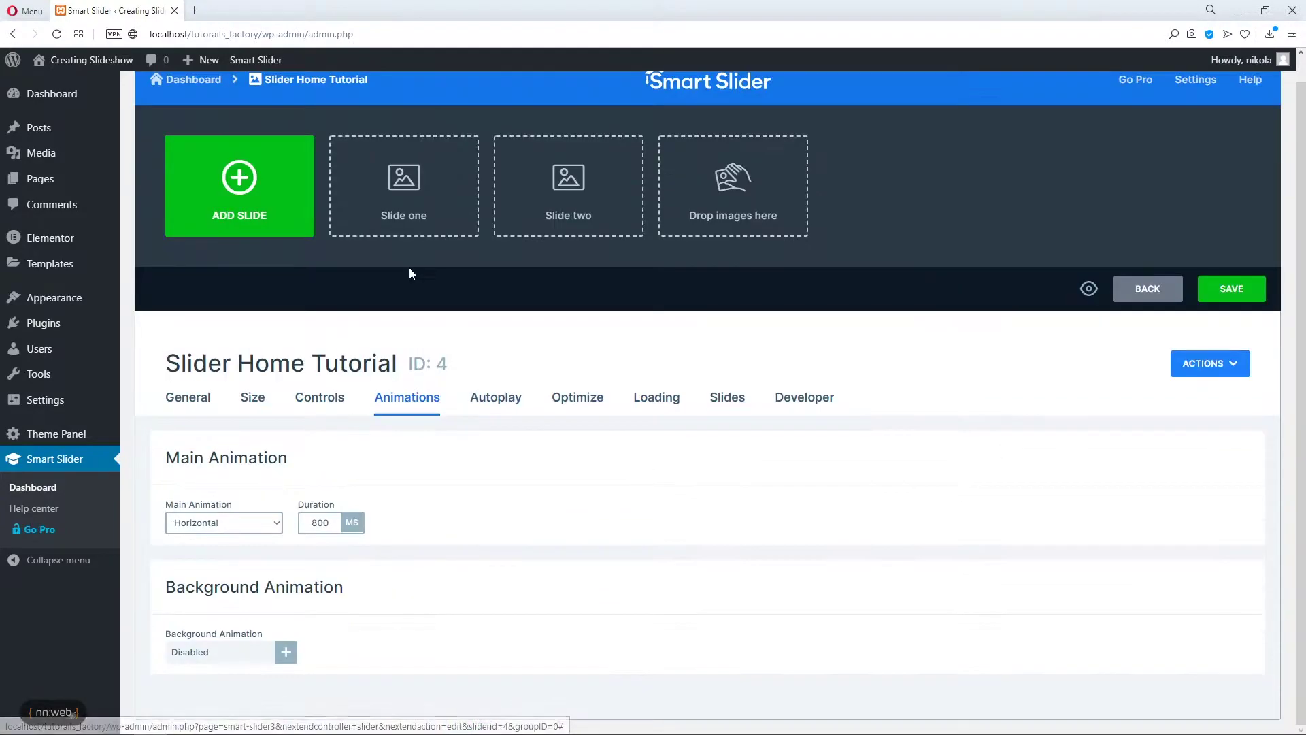
left_click(276, 525)
left_click(272, 575)
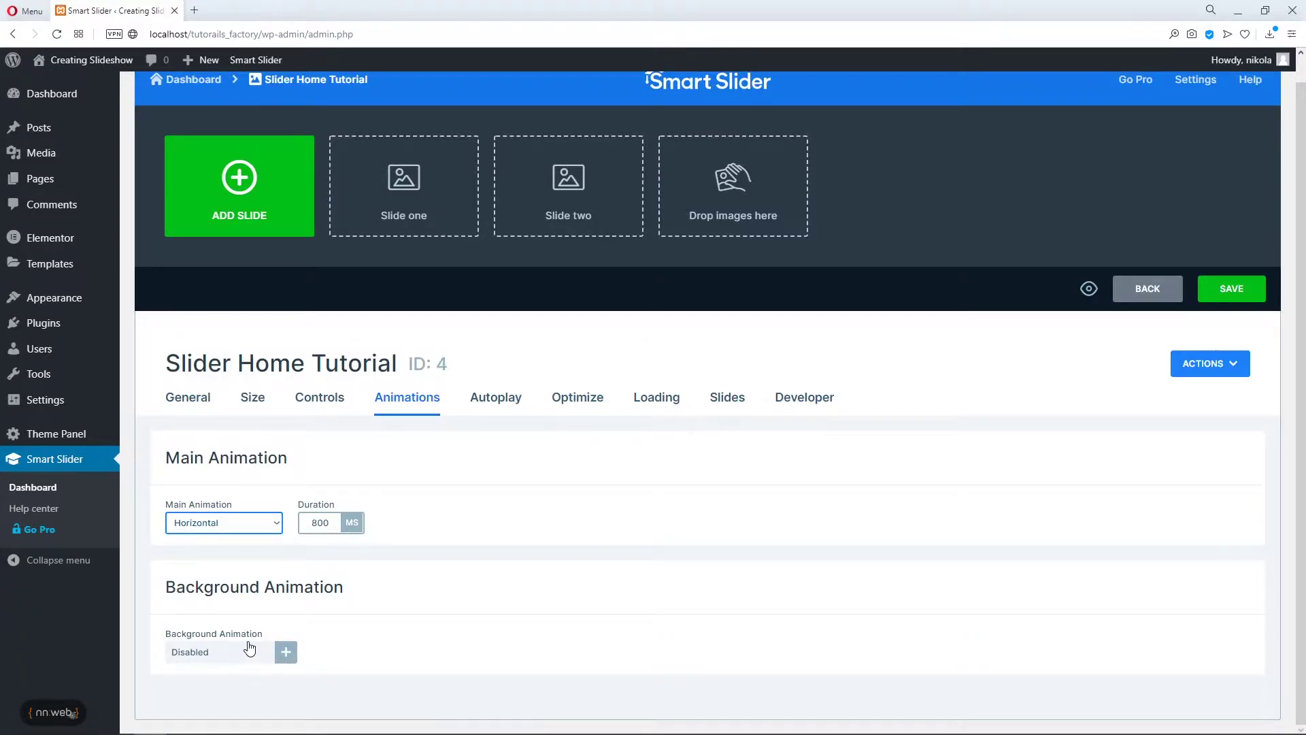
left_click(263, 528)
left_click(241, 542)
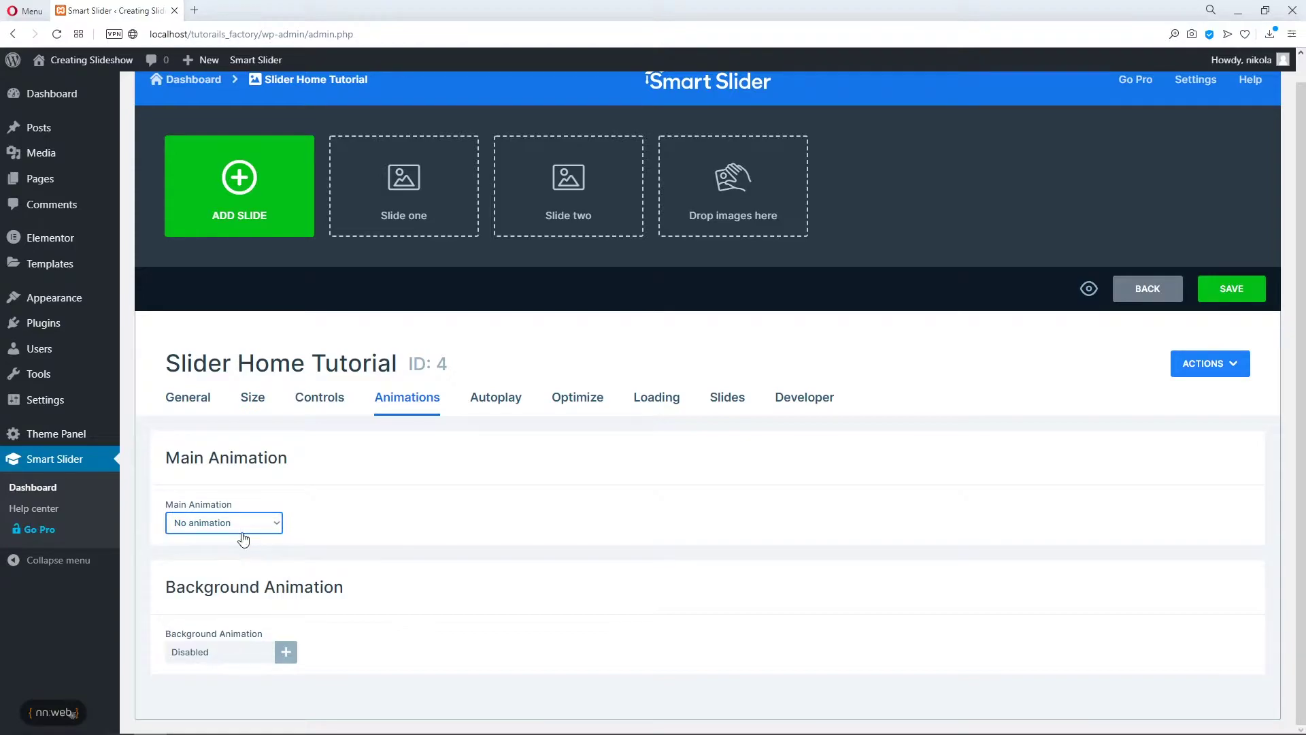
Enable autoplay for the slider and set the slide duration to 4000 ms
left_click(510, 399)
left_click(259, 483)
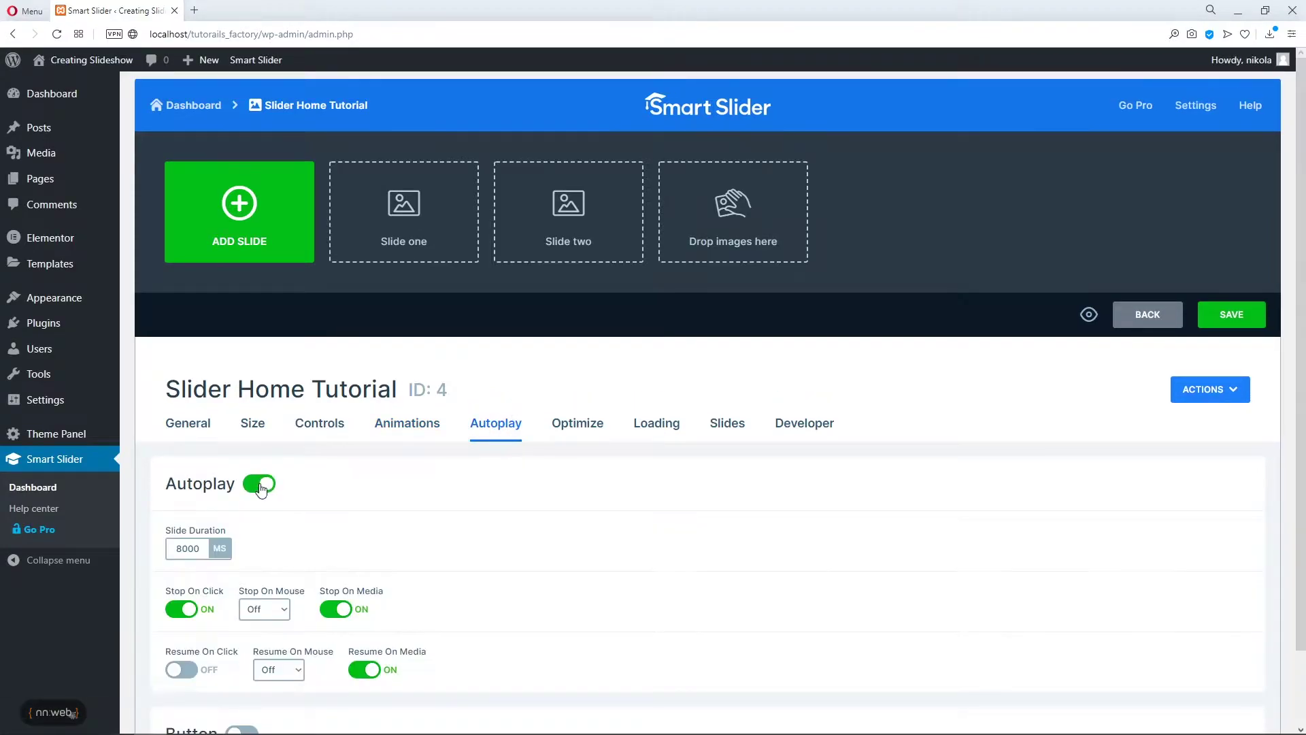
scroll(204, 517, "down", 1)
left_click_drag(184, 482, 176, 483)
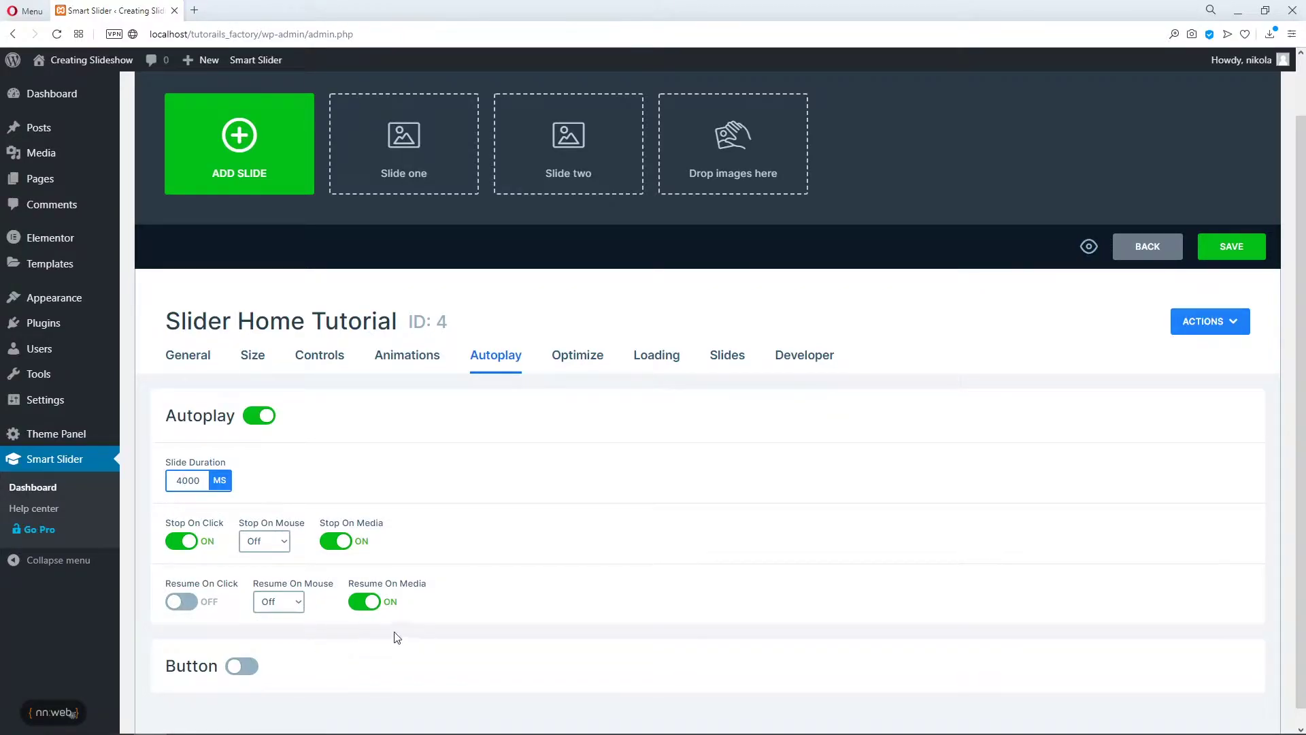
Examine the slider's Optimize settings, trying Optimize Slide Images on and off
left_click(564, 355)
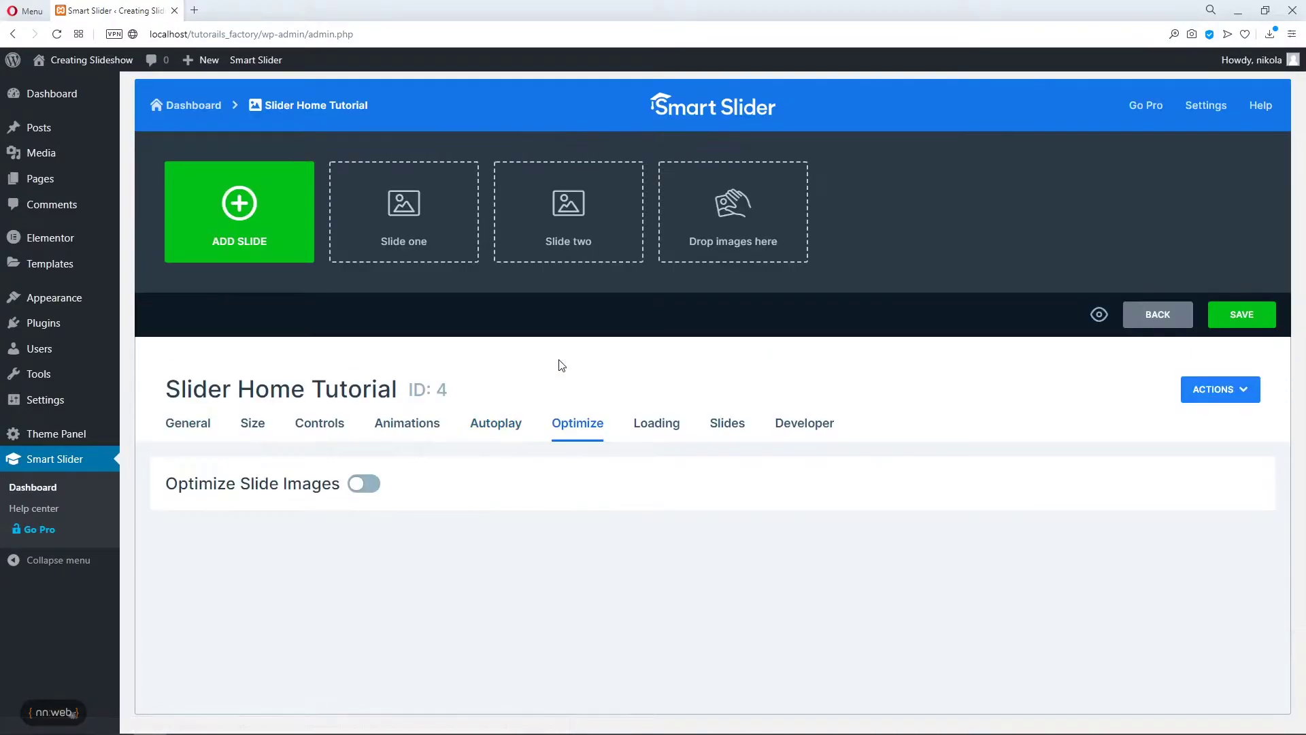
left_click(364, 484)
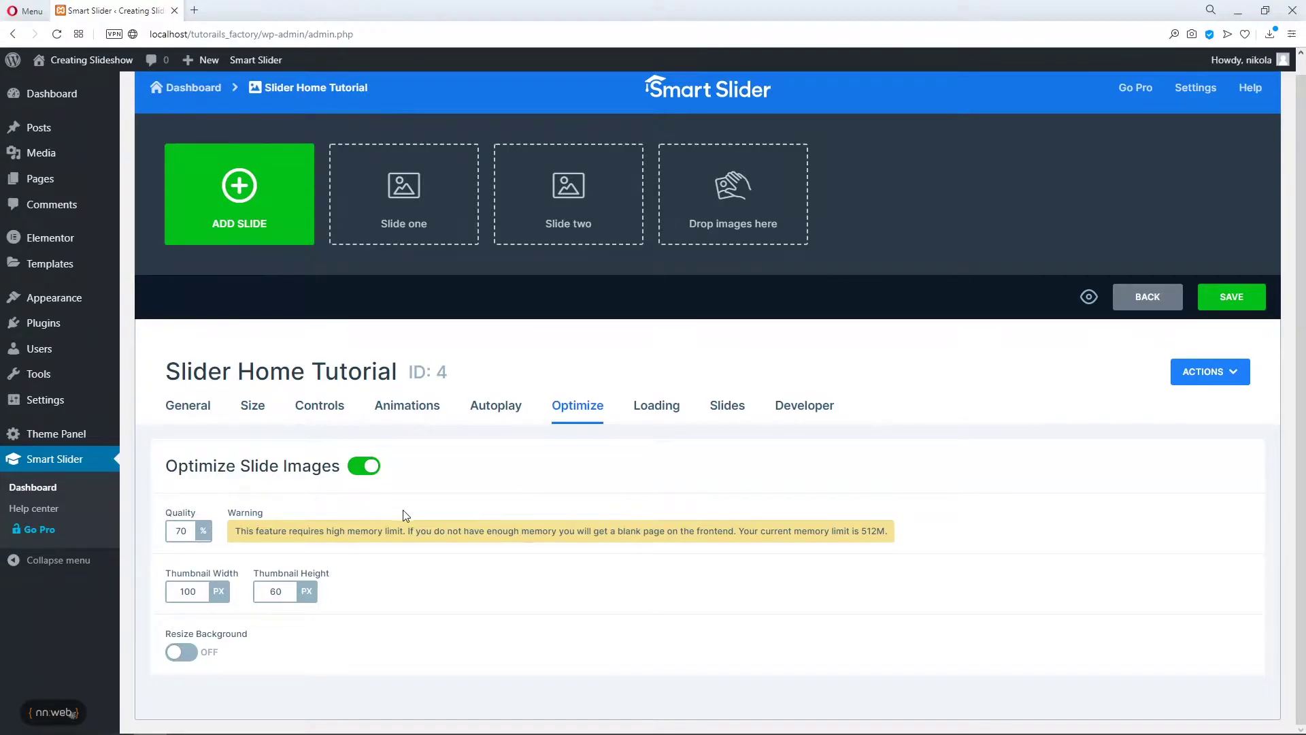
left_click(365, 468)
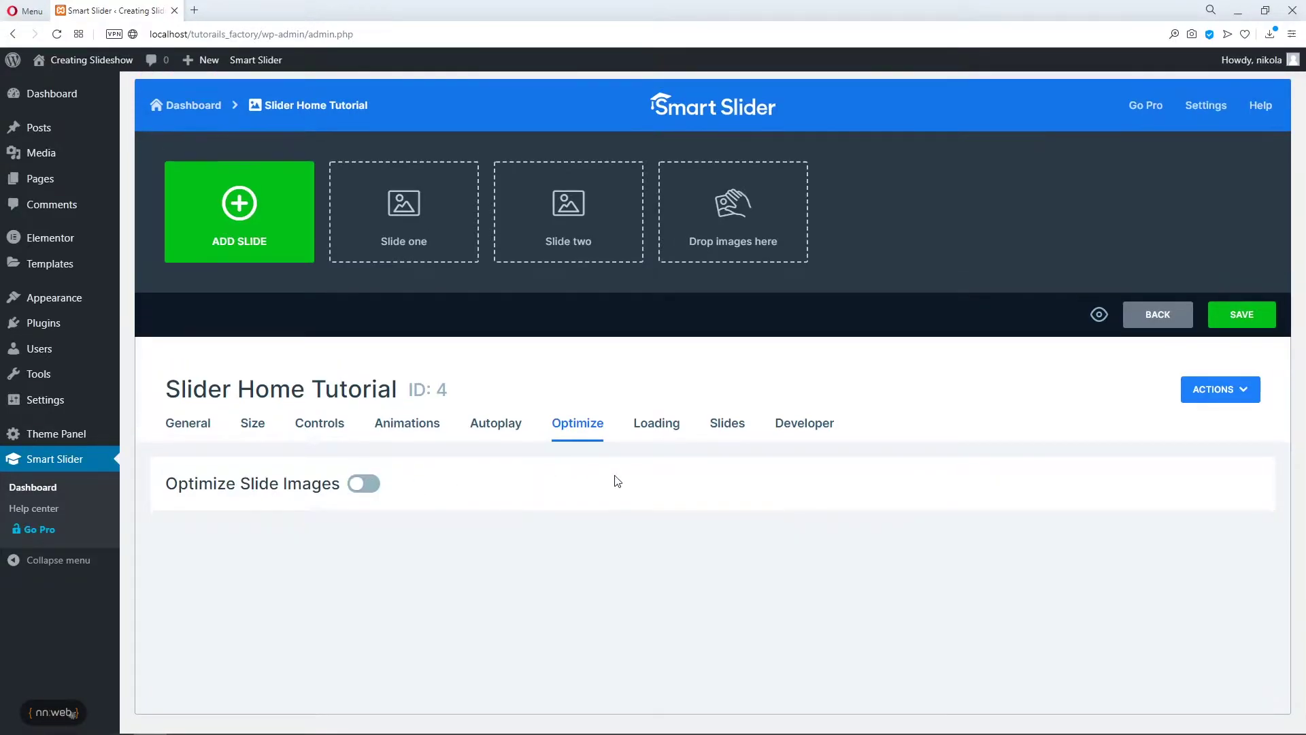
Examine the slider's Loading, Slides and Developer settings, including the background image fill and custom CSS fields
left_click(657, 408)
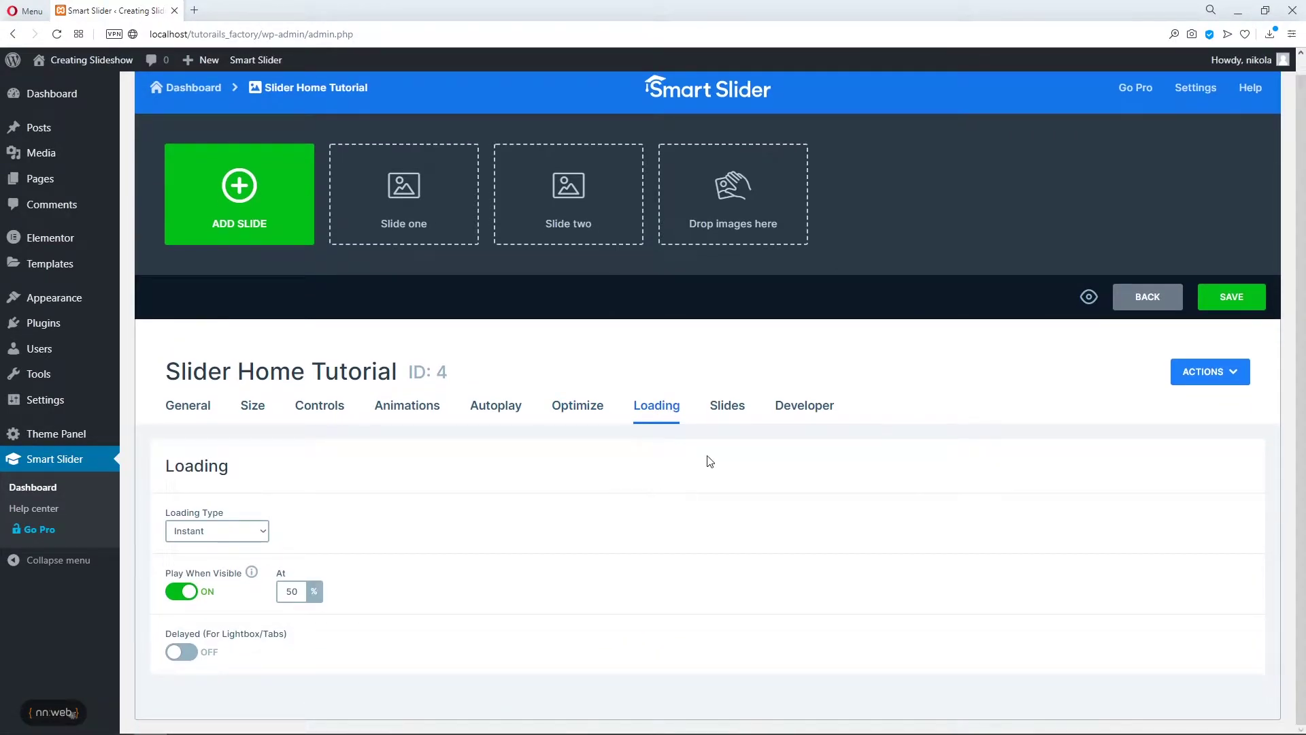
left_click(728, 410)
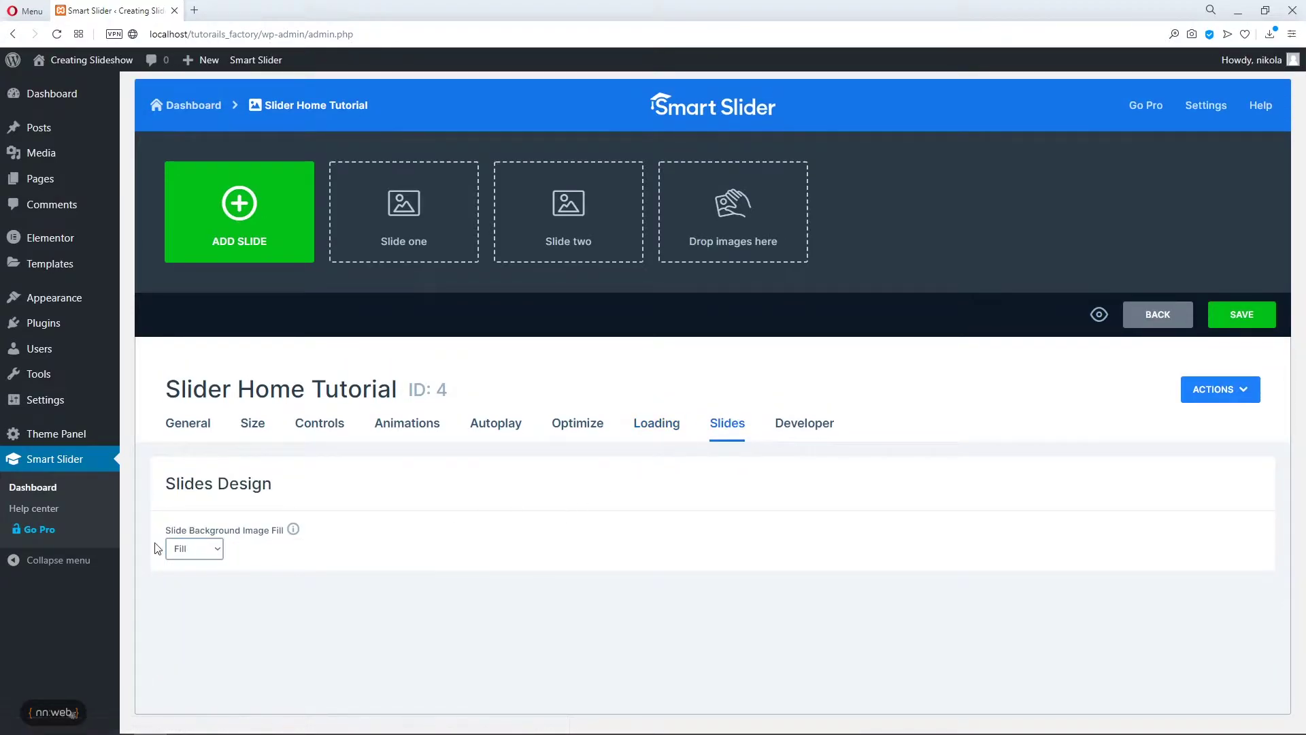
mouse_move(298, 536)
left_click(823, 423)
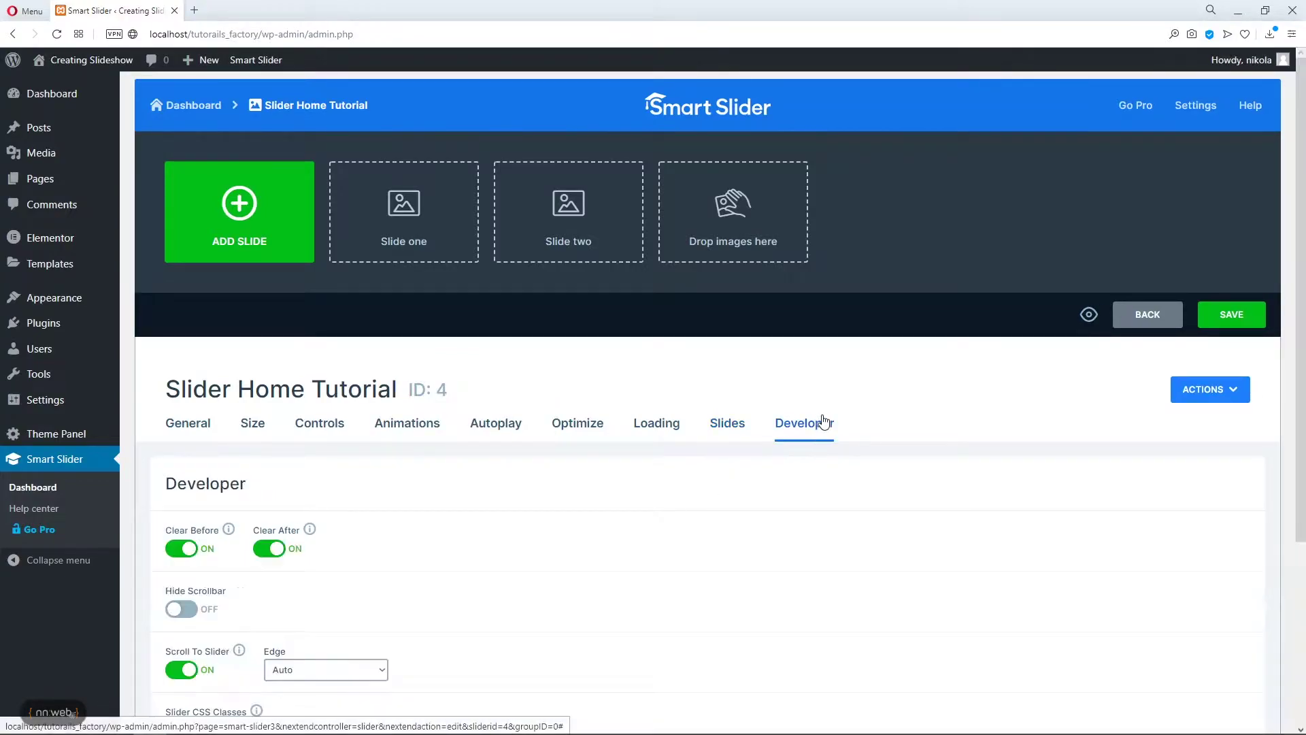
scroll(462, 496, "down", 4)
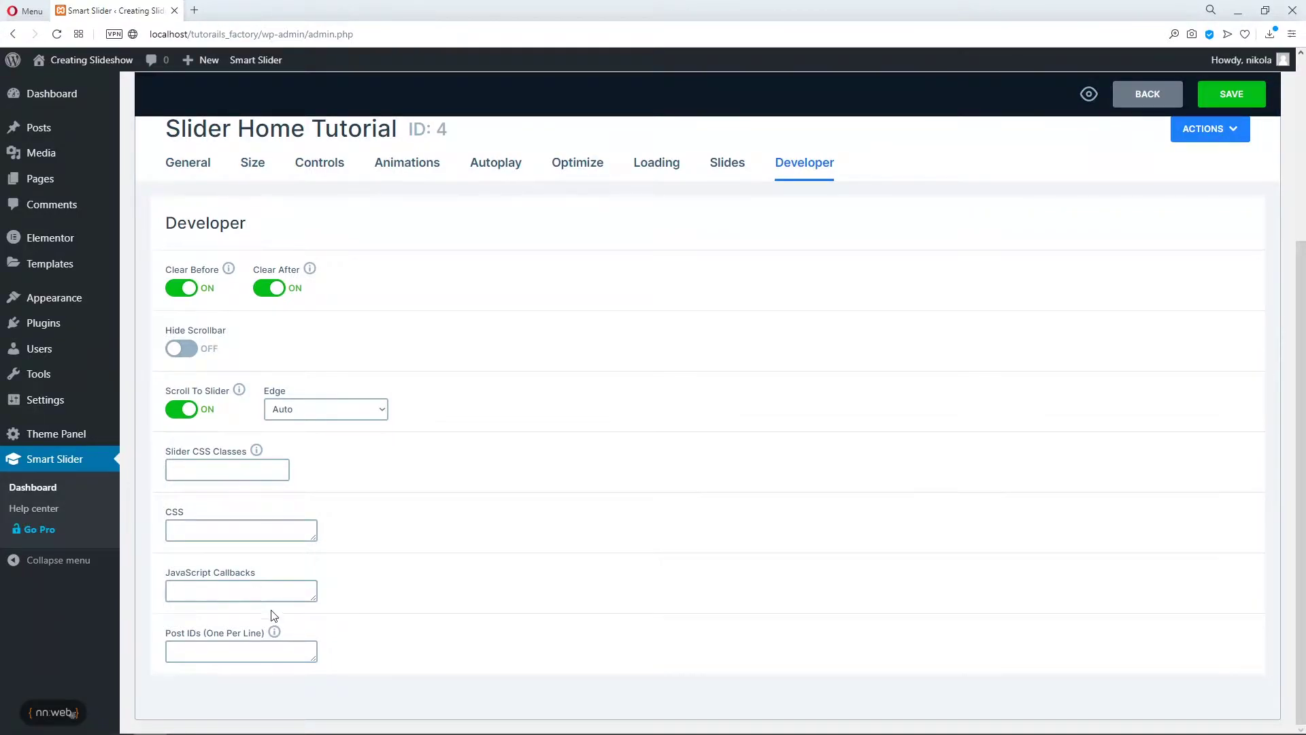
scroll(394, 609, "up", 4)
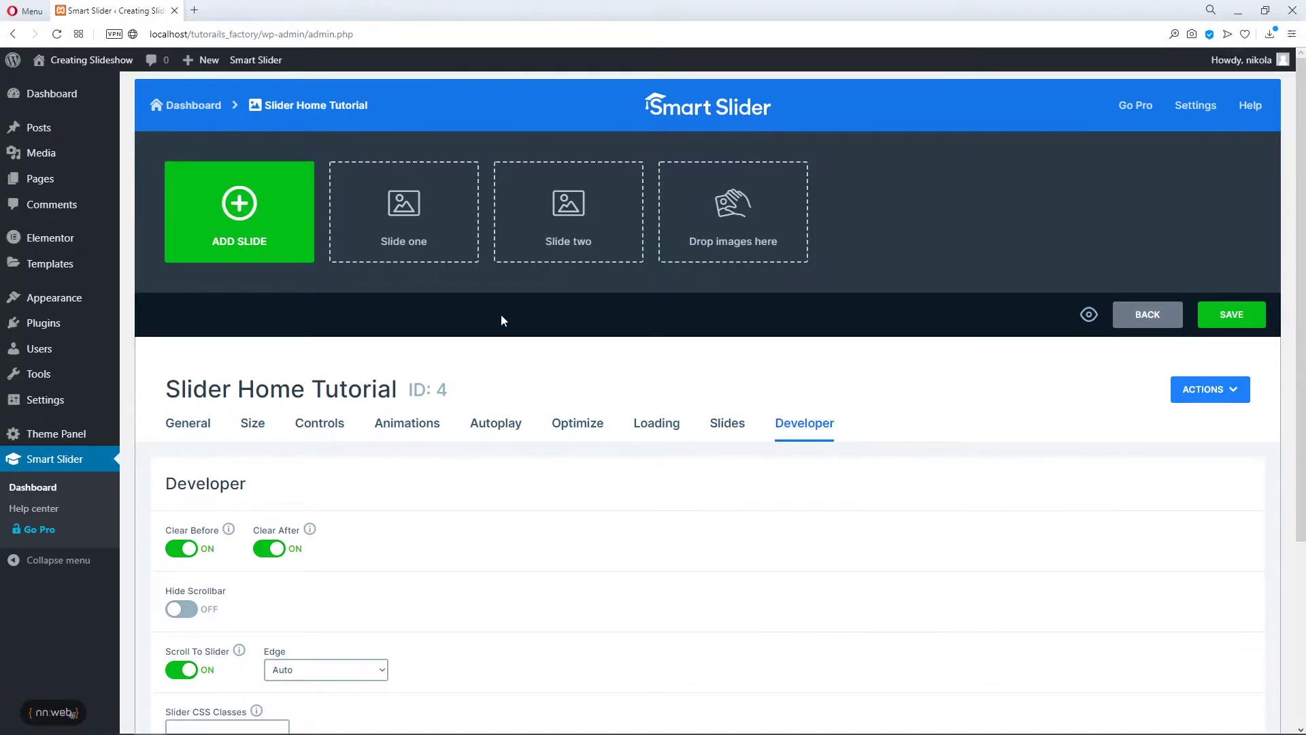
Add an image slide using the Media Library photo of hands holding grain
left_click(428, 218)
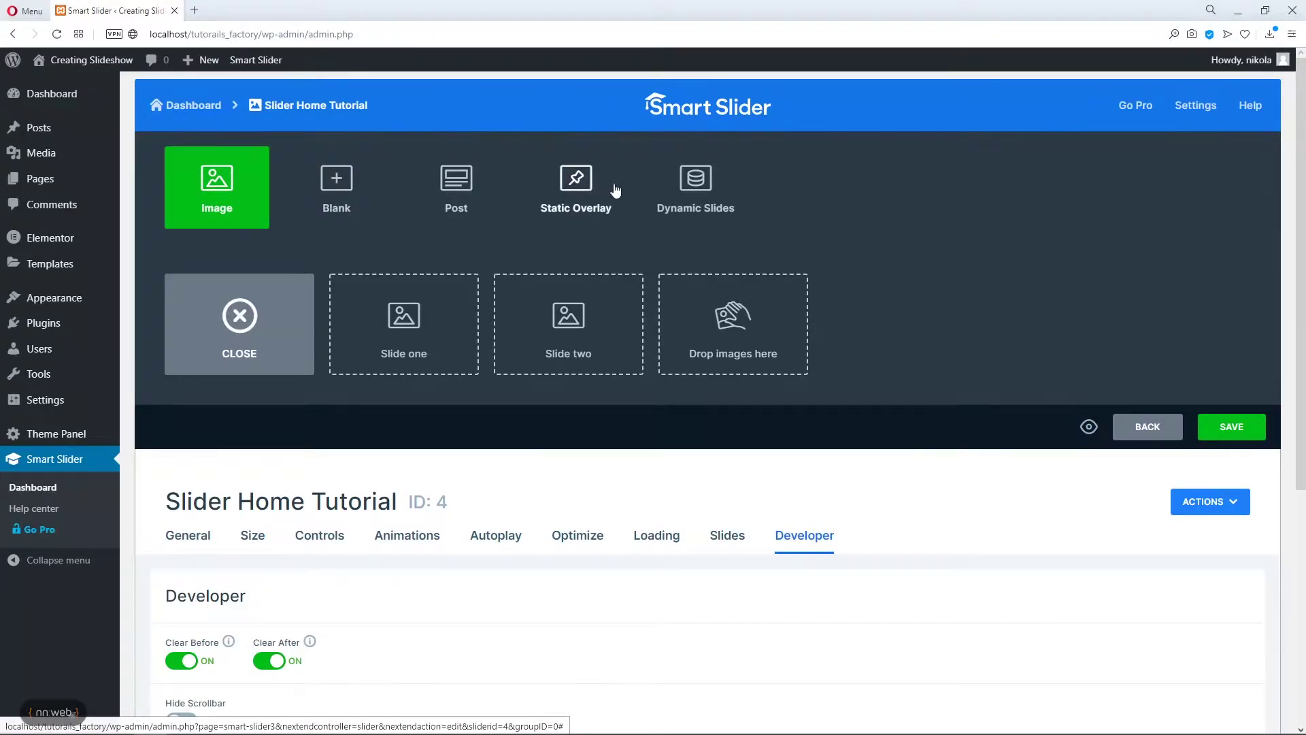
left_click(227, 197)
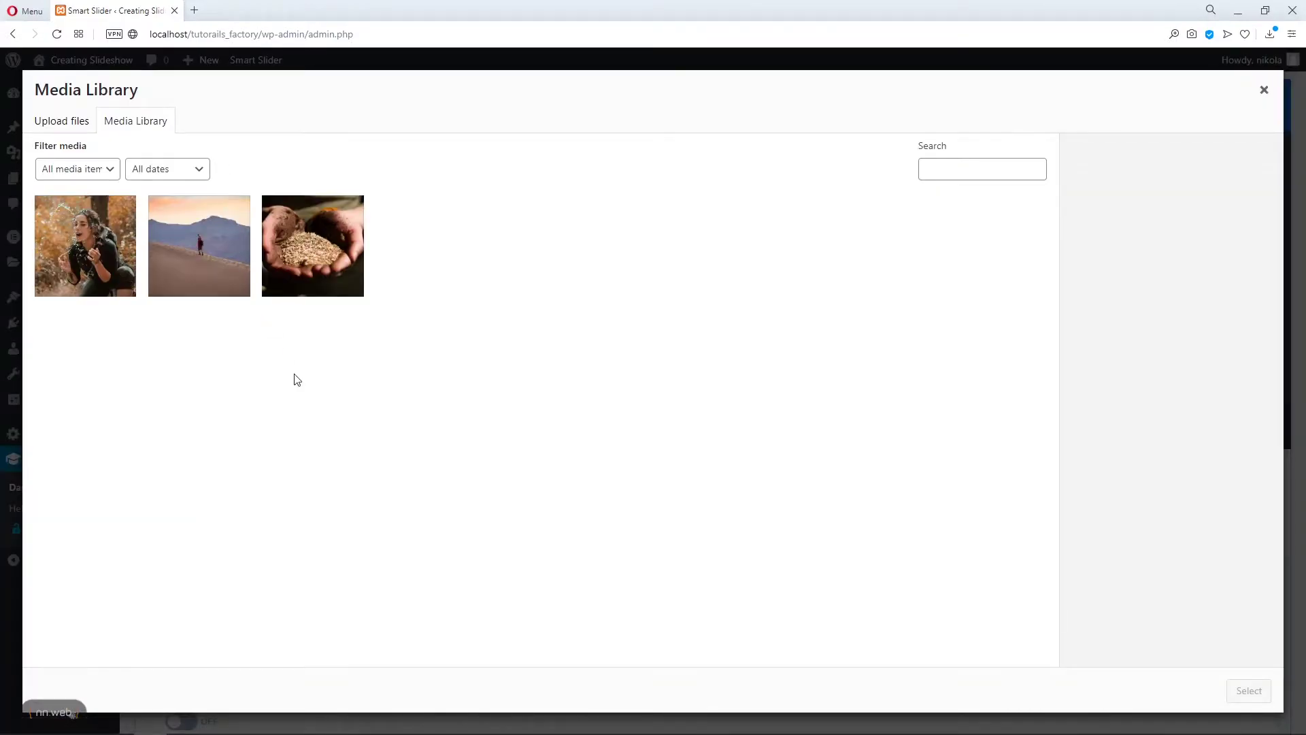
left_click(305, 279)
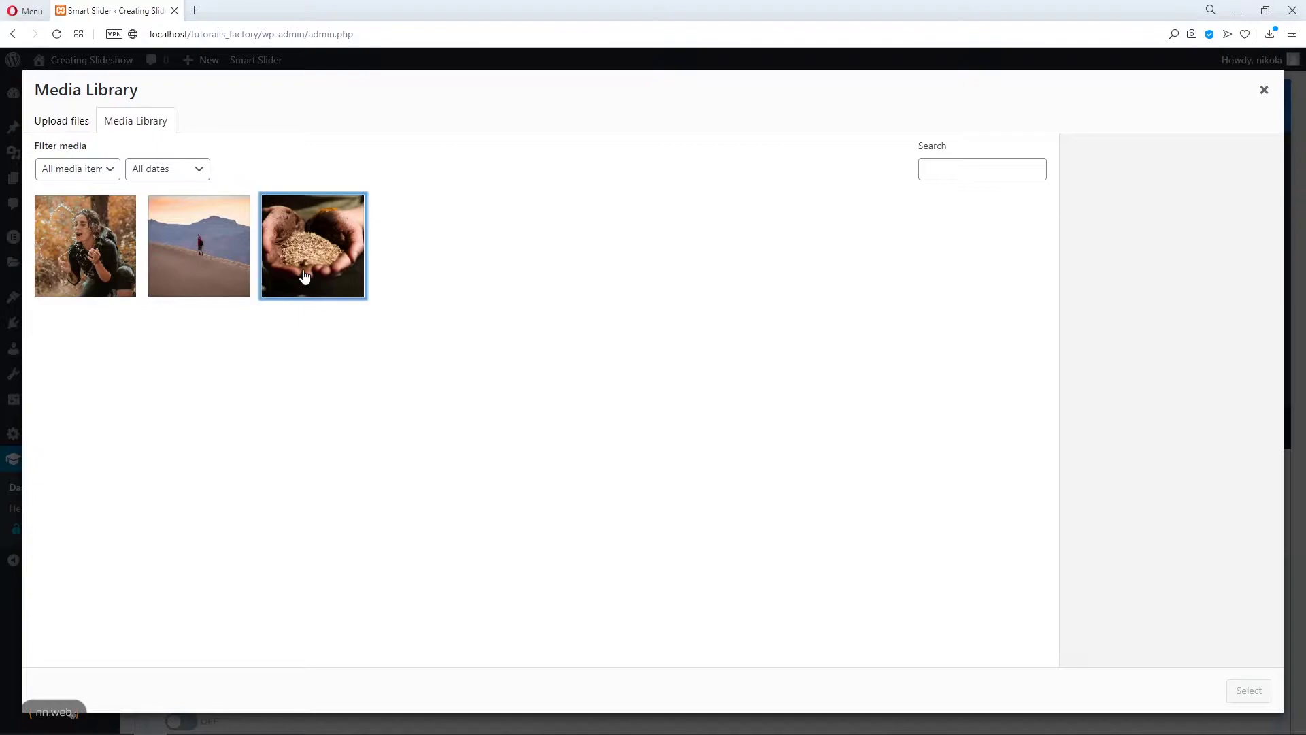
left_click(1249, 691)
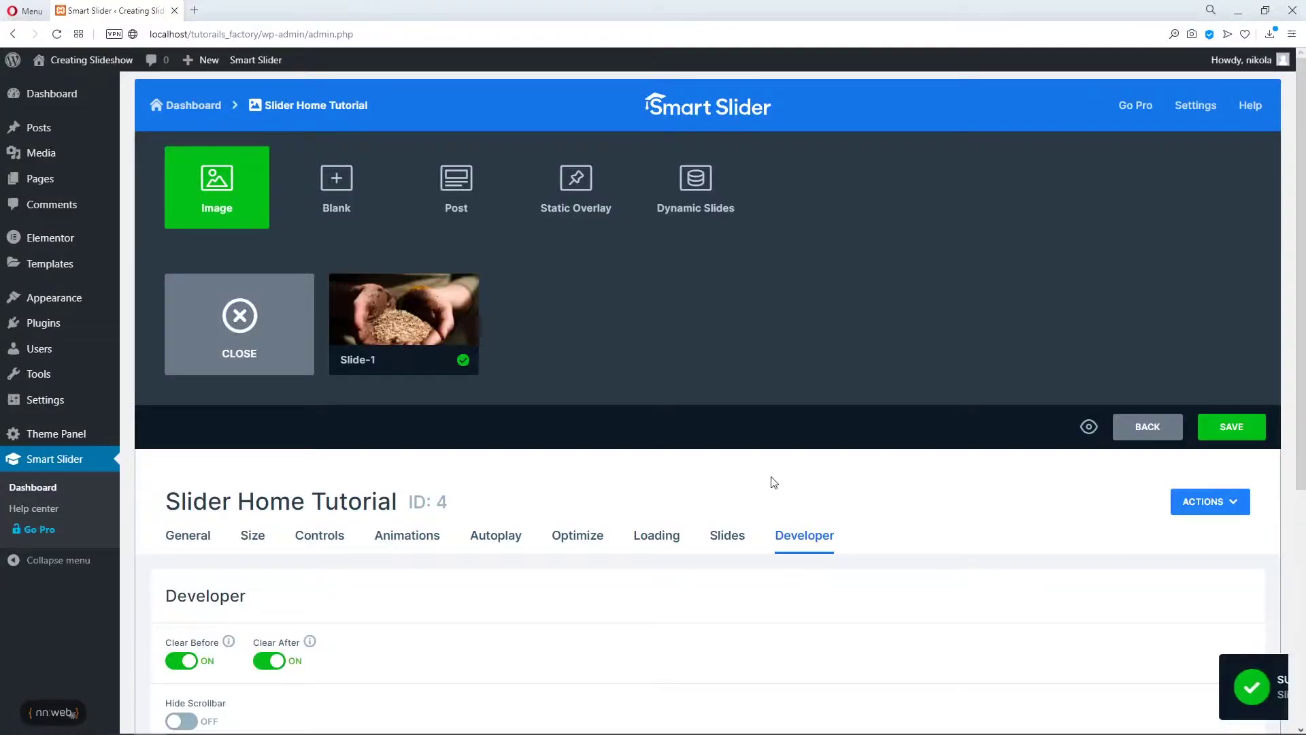
scroll(657, 449, "down", 2)
scroll(659, 456, "up", 2)
Save the Slider Home Tutorial project so its new slide can be edited
mouse_move(423, 295)
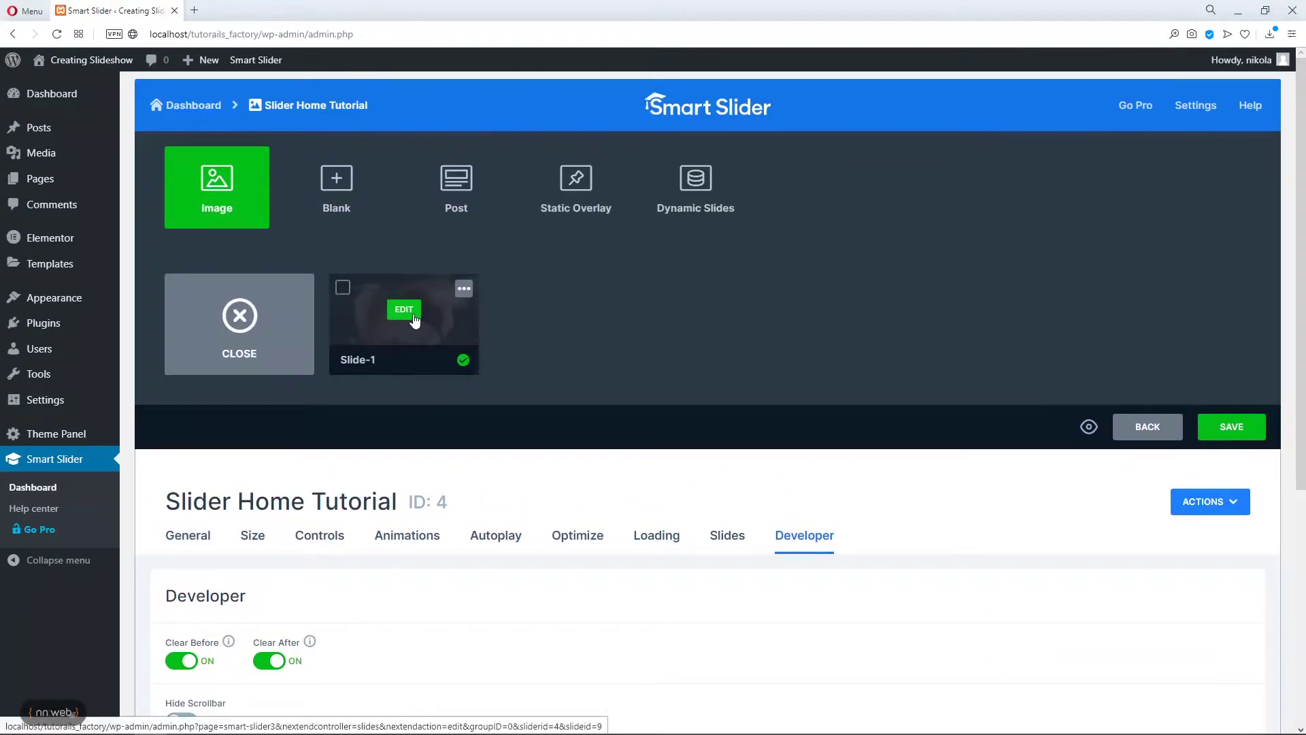
left_click(414, 319)
left_click(784, 401)
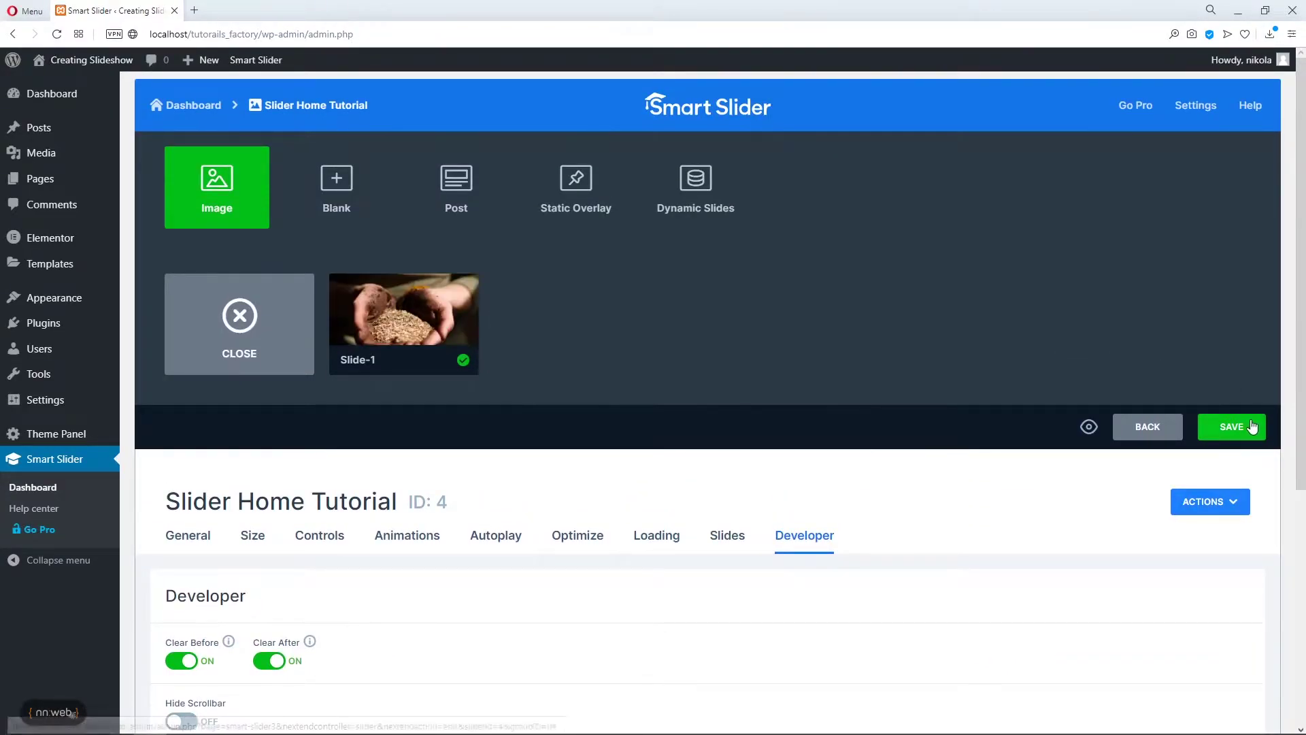
left_click(1243, 428)
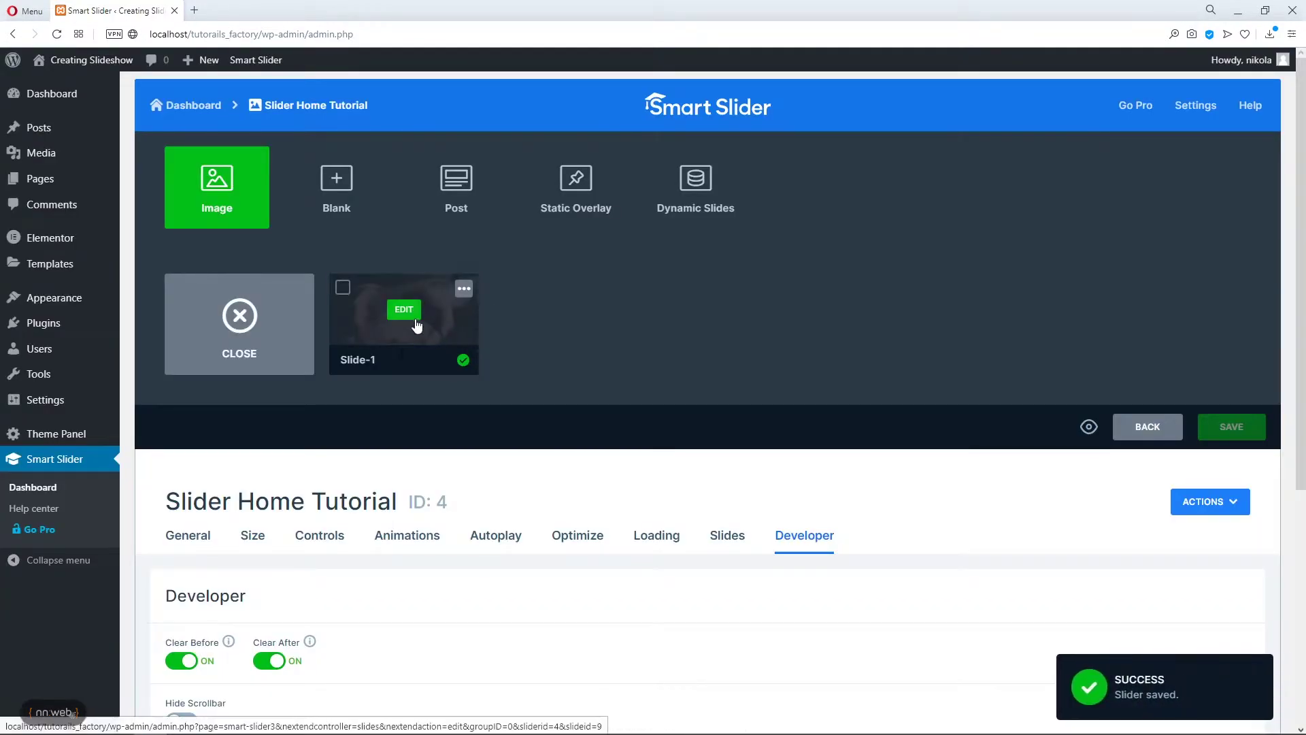
Open Slide-1 for editing and look over its background image and focus settings
left_click(415, 318)
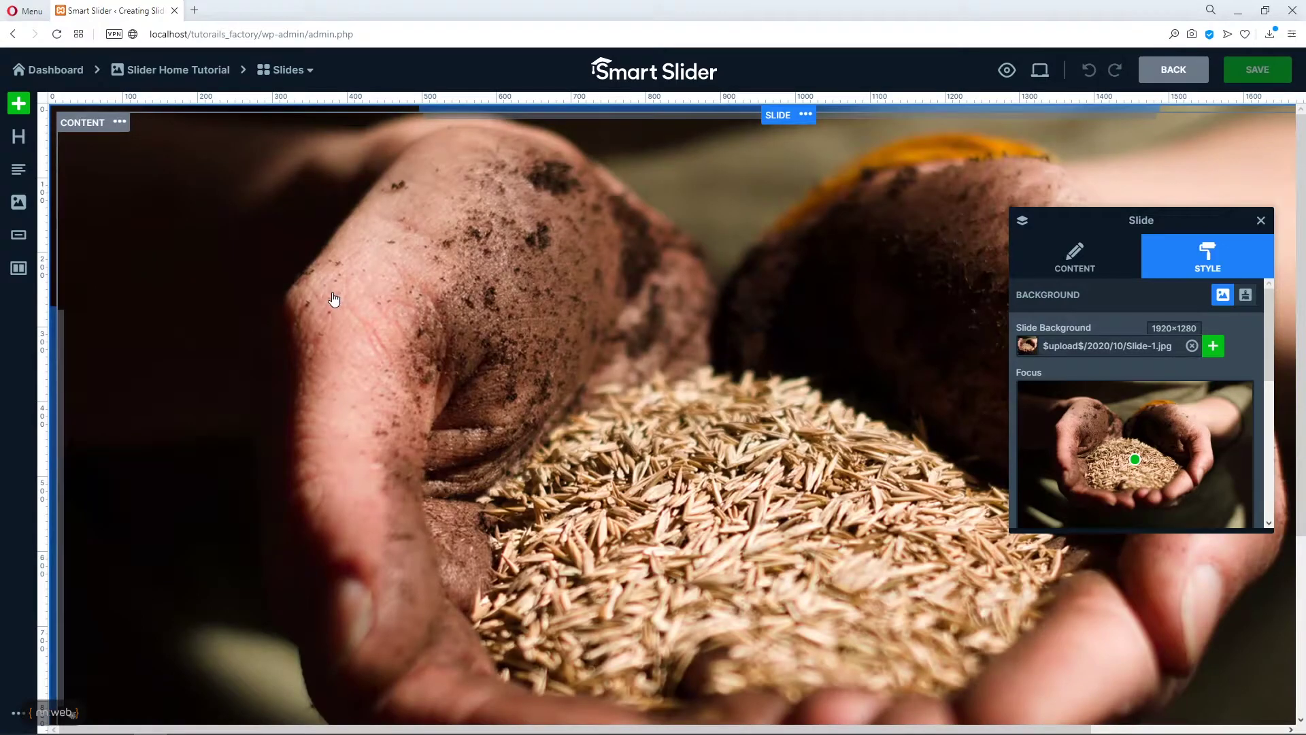
scroll(331, 300, "down", 5)
scroll(330, 300, "up", 5)
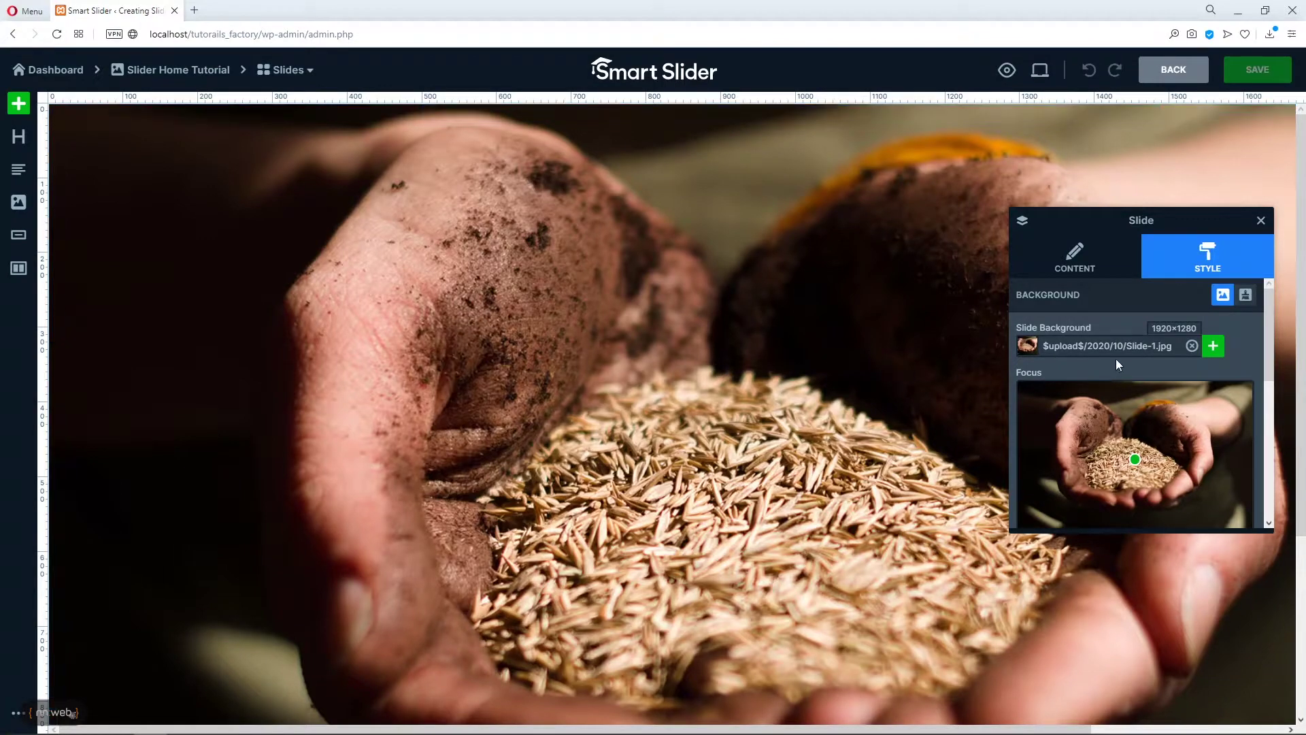
scroll(1129, 413, "down", 3)
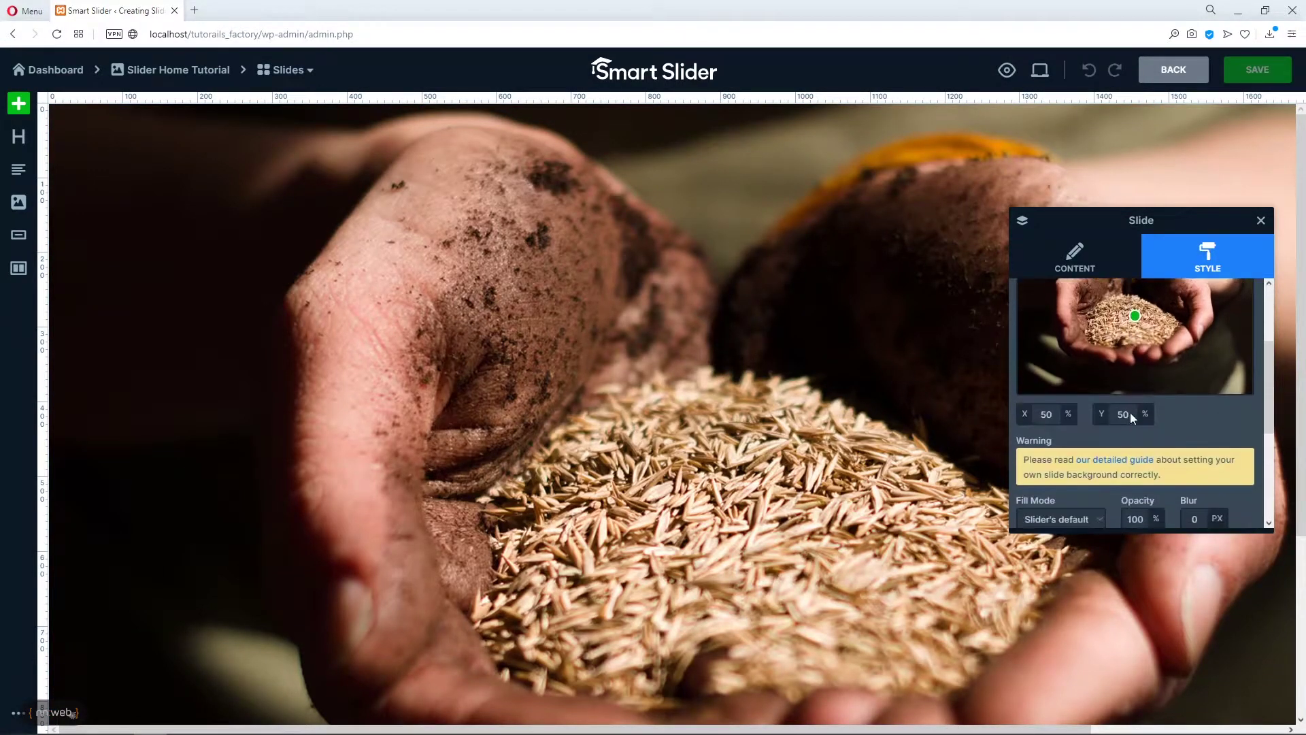
scroll(1130, 412, "up", 3)
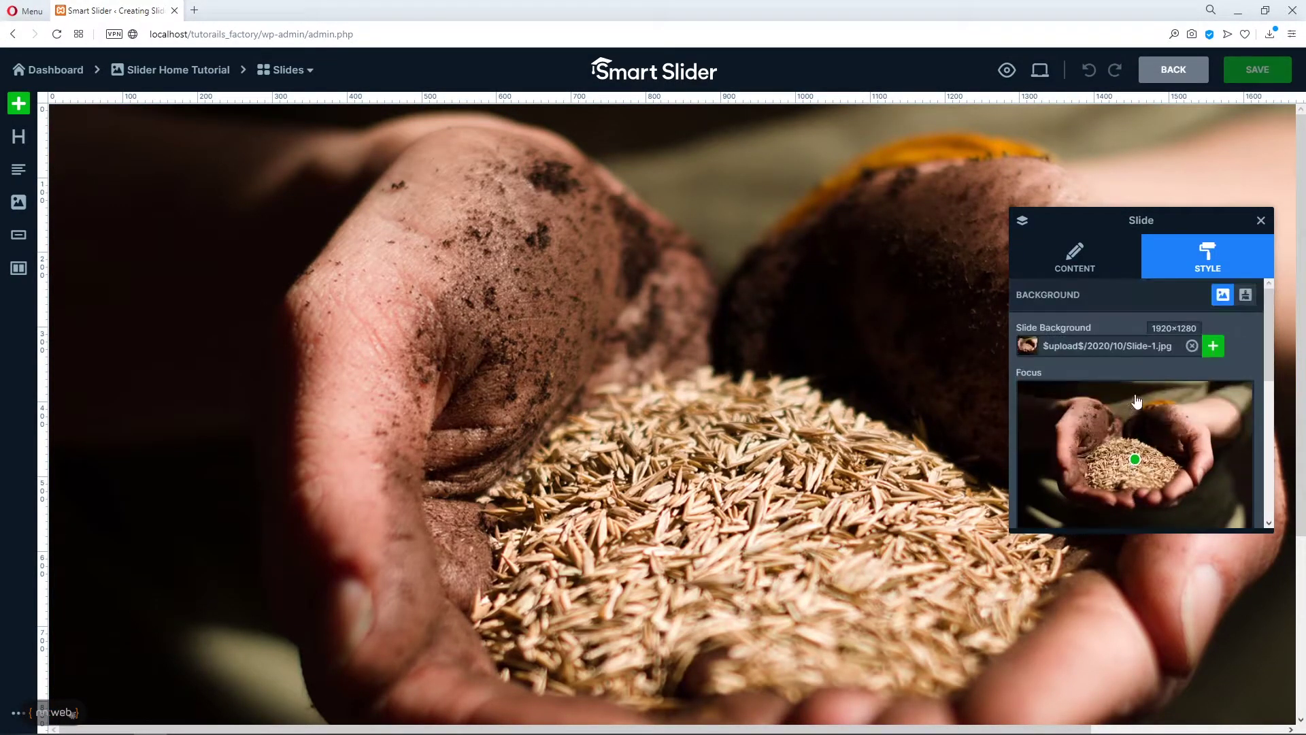
Examine the available layer types, the library's Header templates in the Orion dark theme, and the slide list
left_click(18, 105)
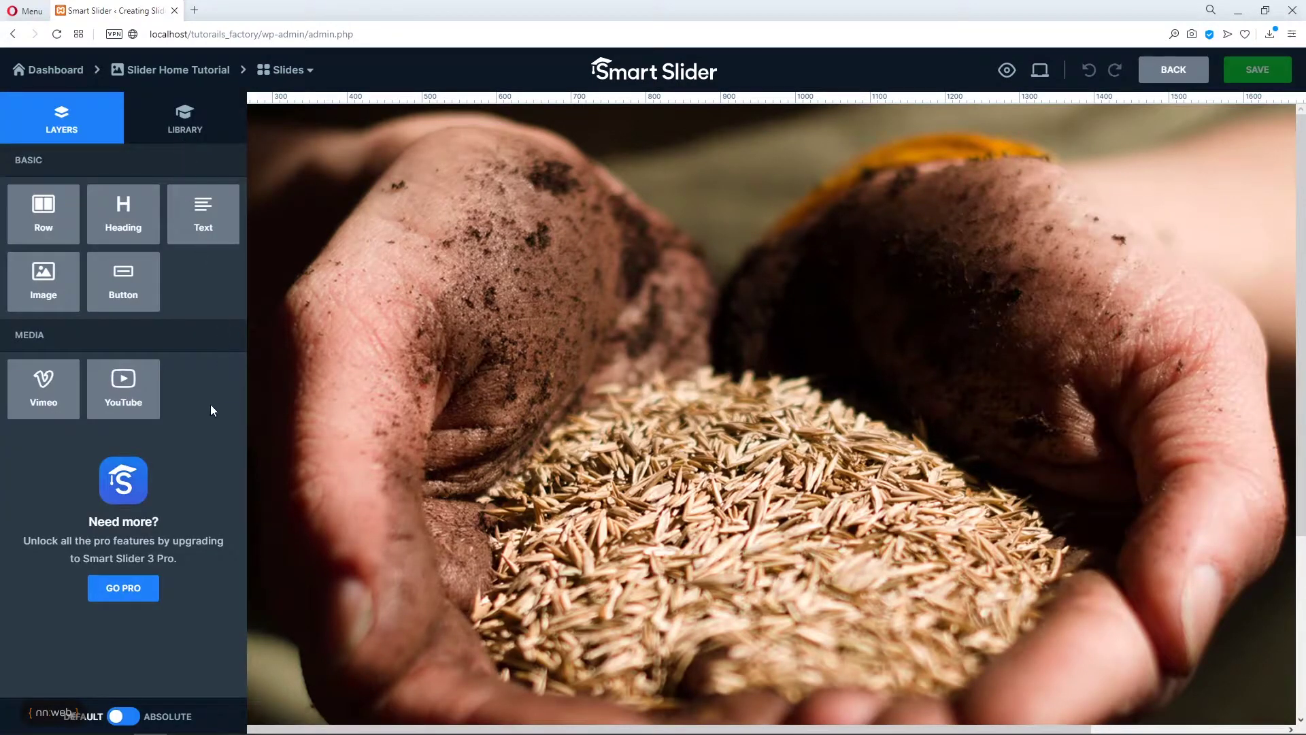
left_click(190, 118)
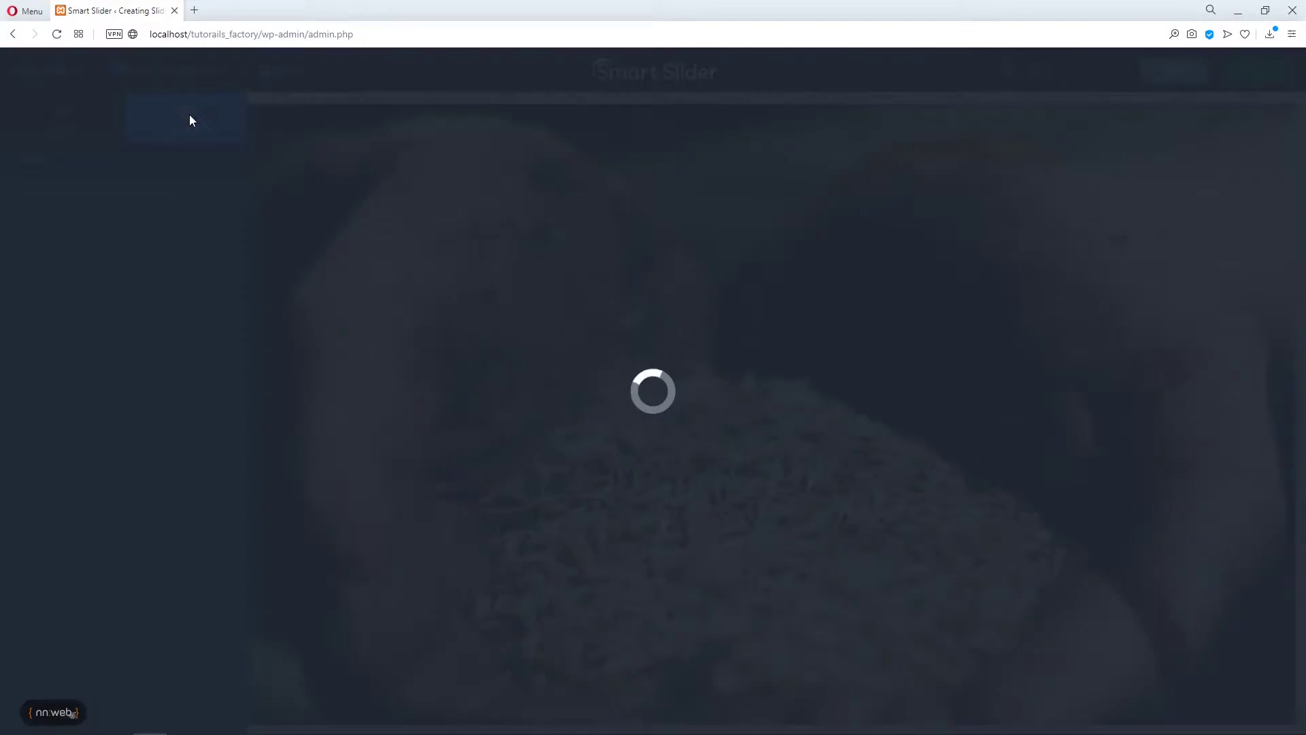
left_click(202, 197)
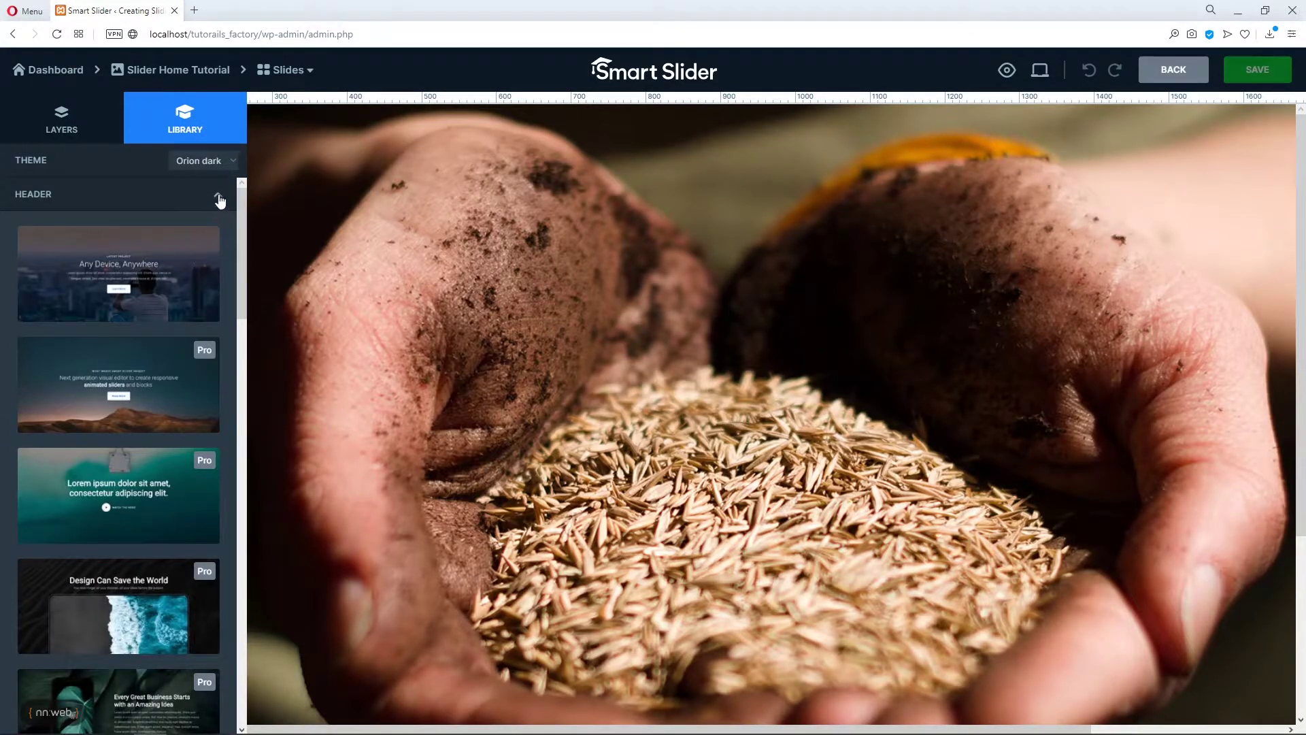
scroll(185, 255, "down", 2)
scroll(182, 246, "down", 3)
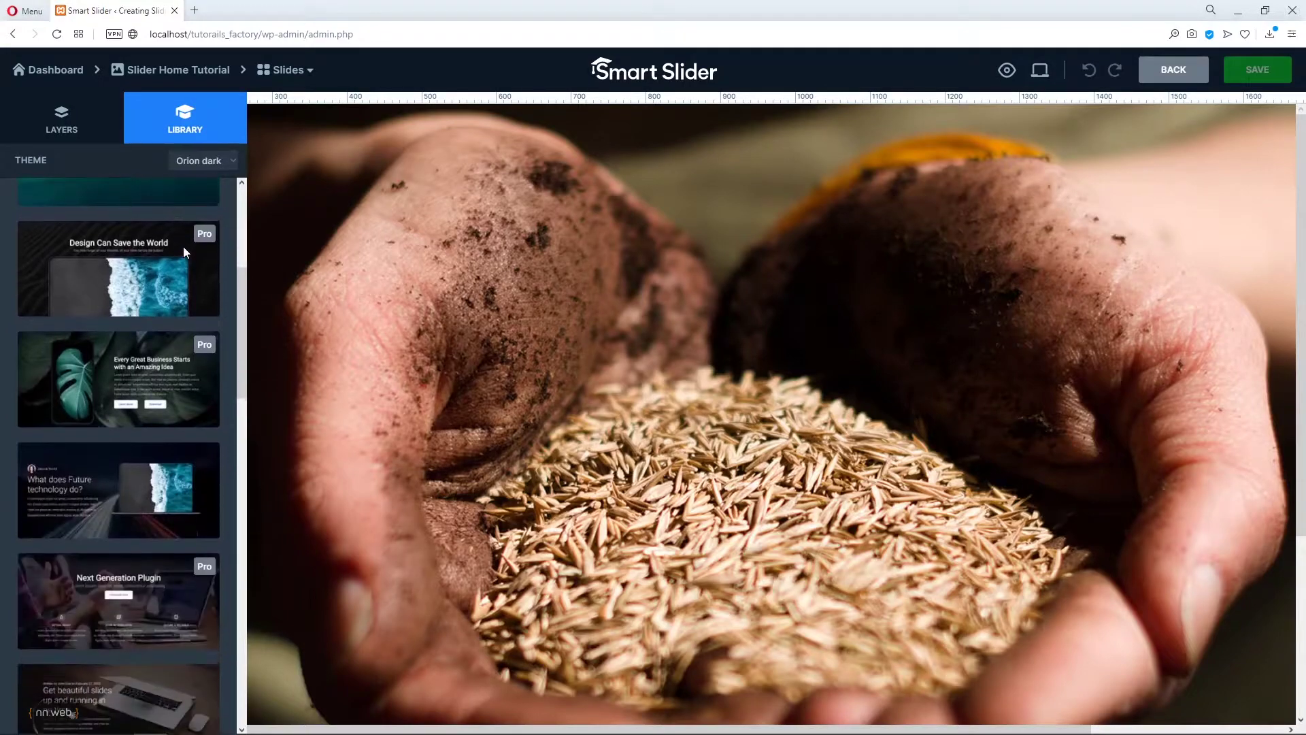
scroll(140, 357, "up", 3)
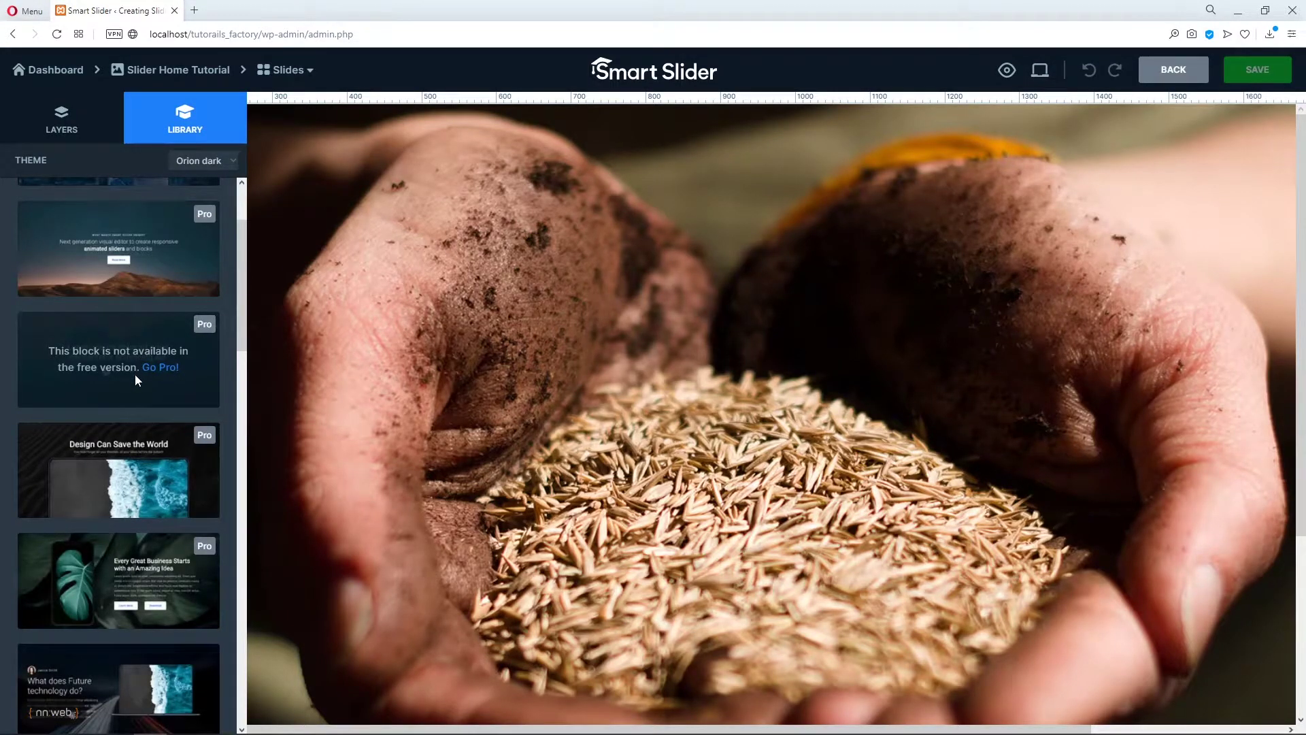
scroll(186, 387, "down", 5)
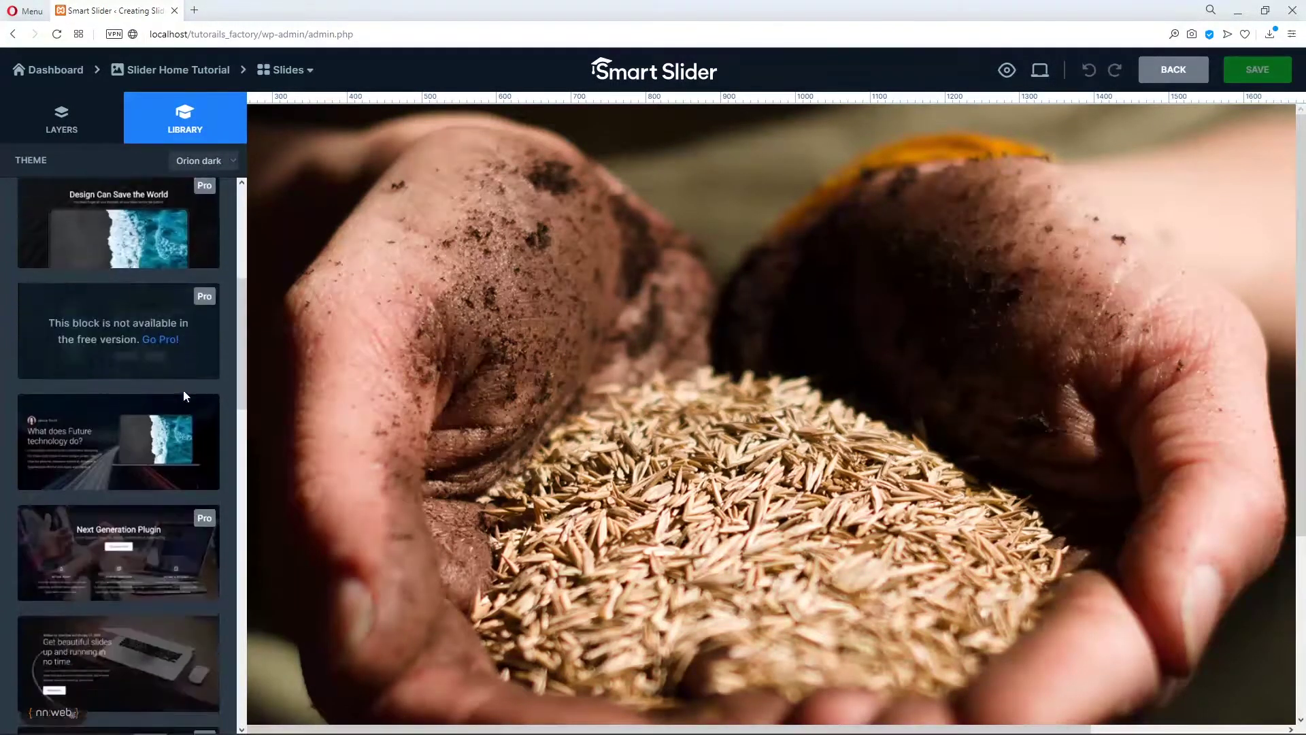
scroll(183, 396, "up", 7)
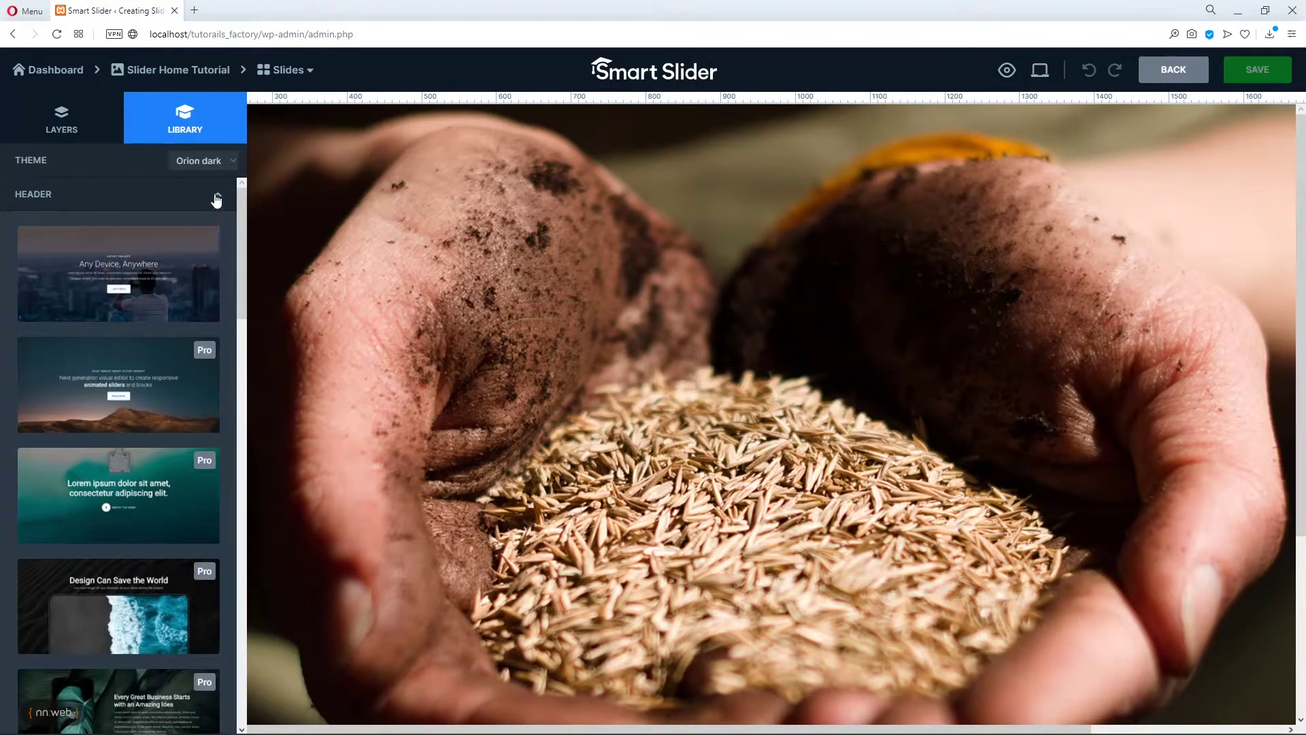
left_click(217, 199)
left_click(284, 75)
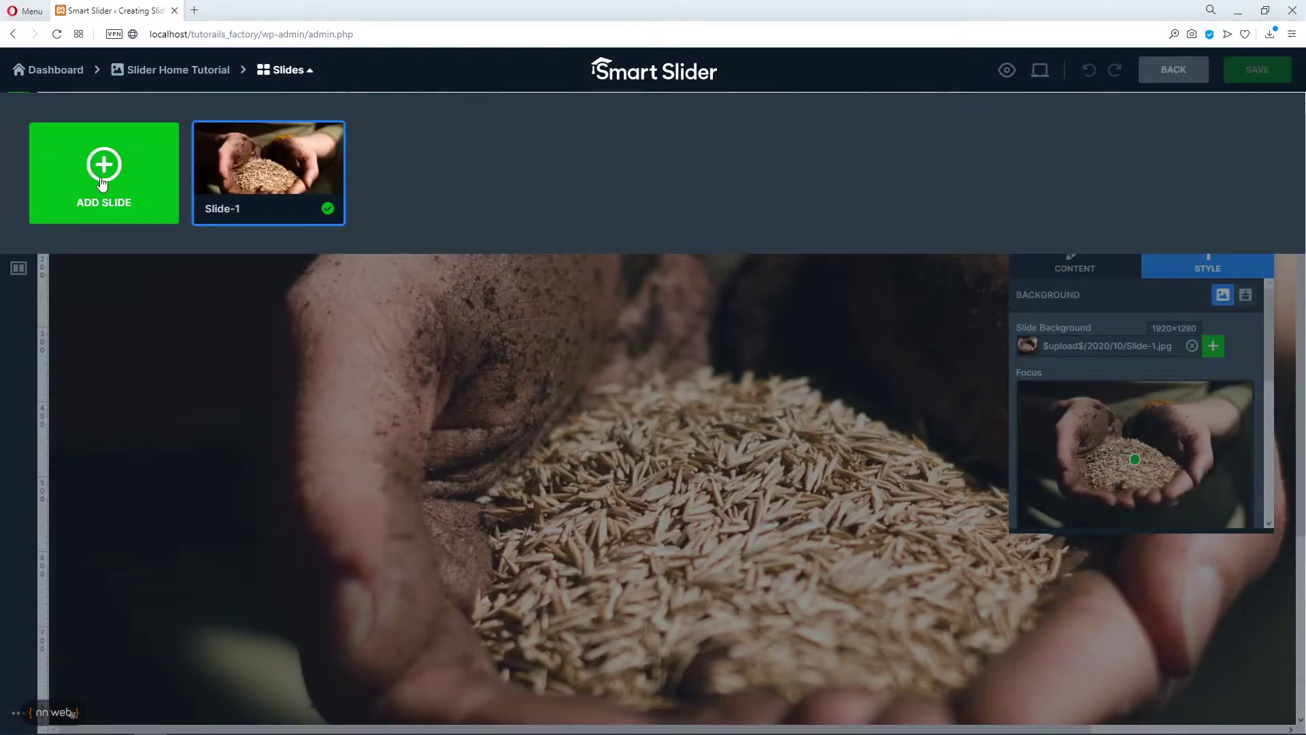
left_click(299, 76)
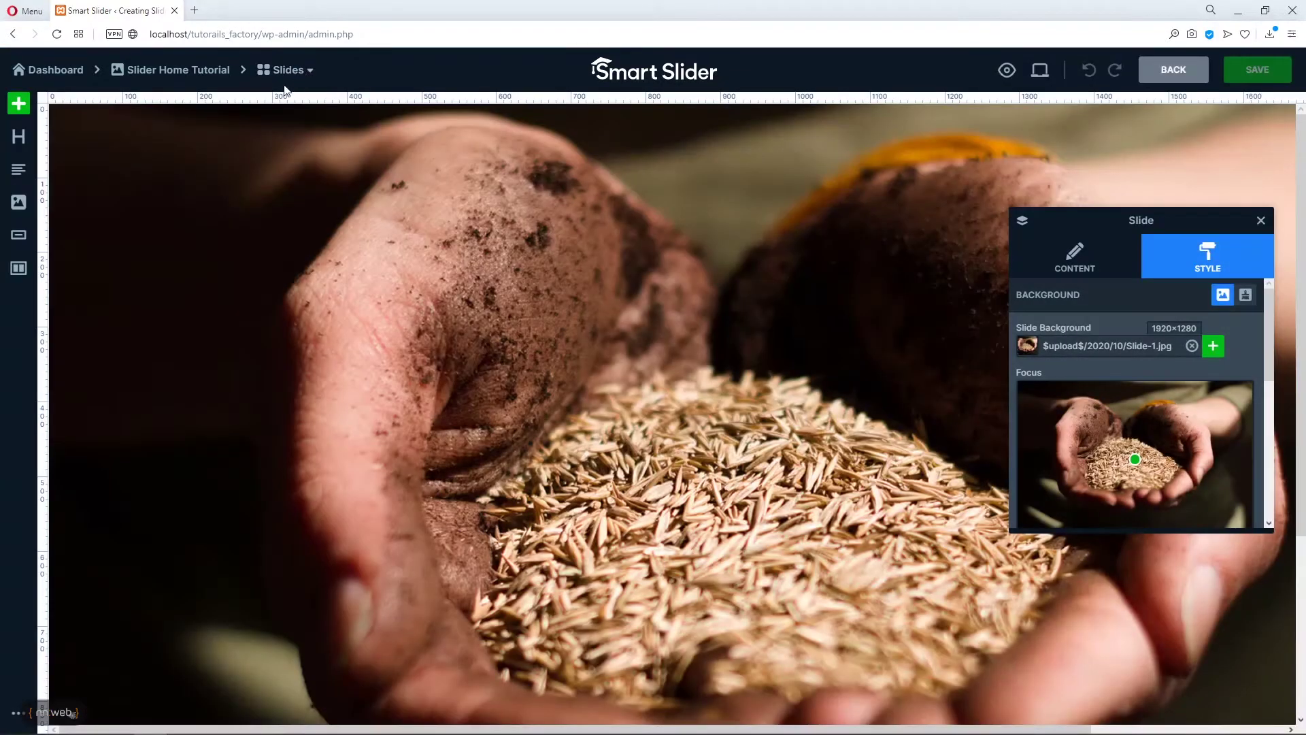
Add a heading layer to the slide with the text "The Great World"
left_click(19, 138)
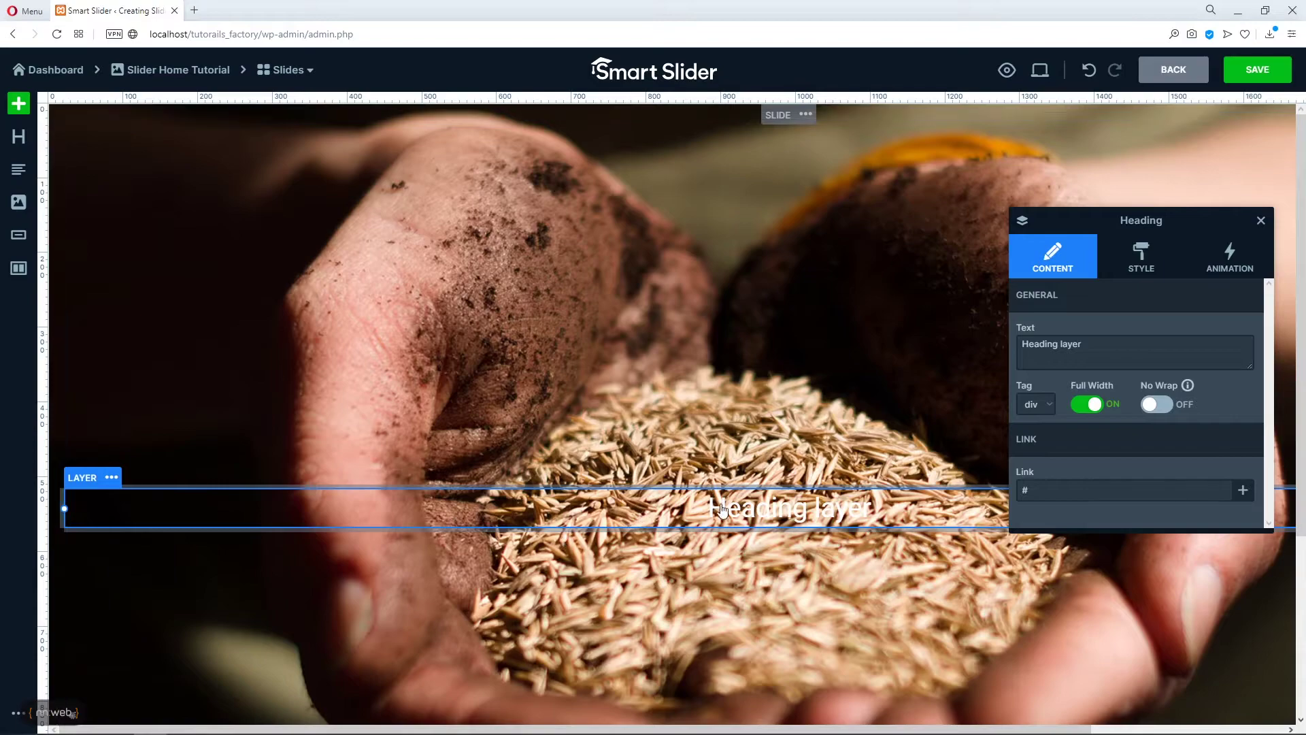
scroll(722, 510, "down", 3)
left_click_drag(1040, 344, 994, 351)
type("The Great Worl")
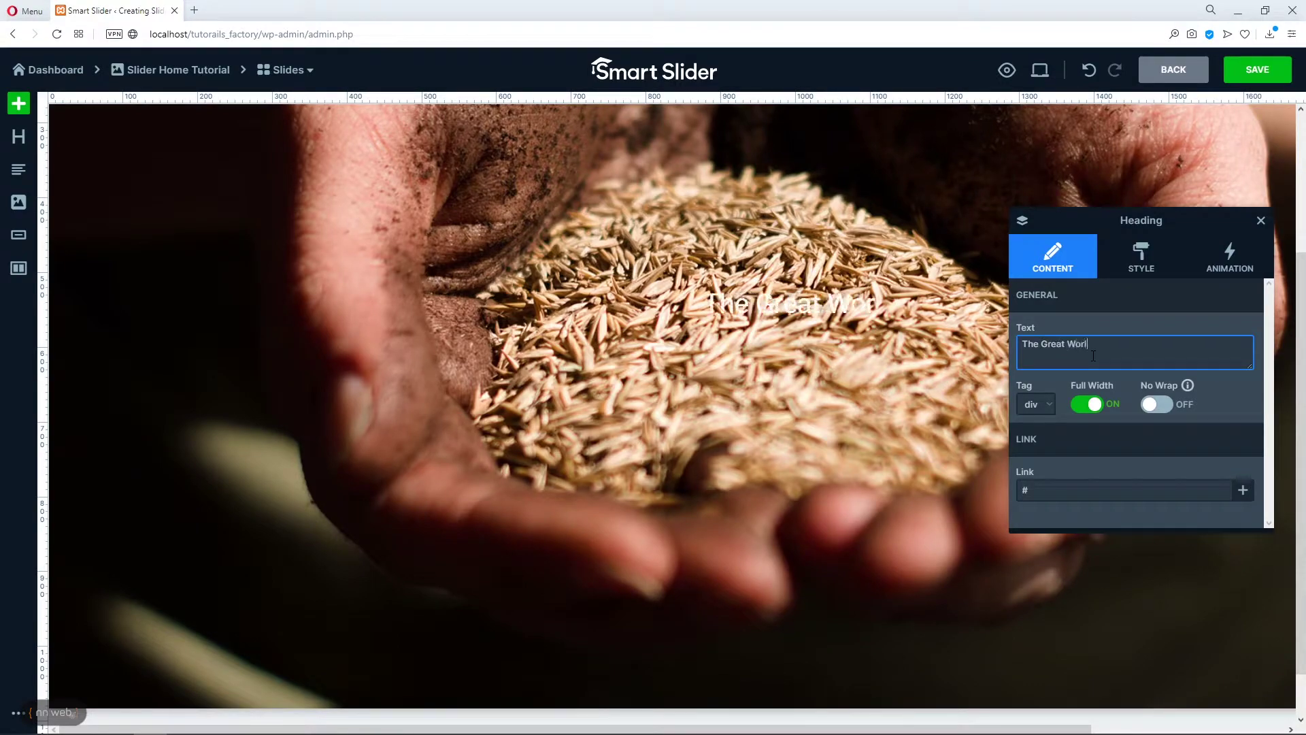
type("d")
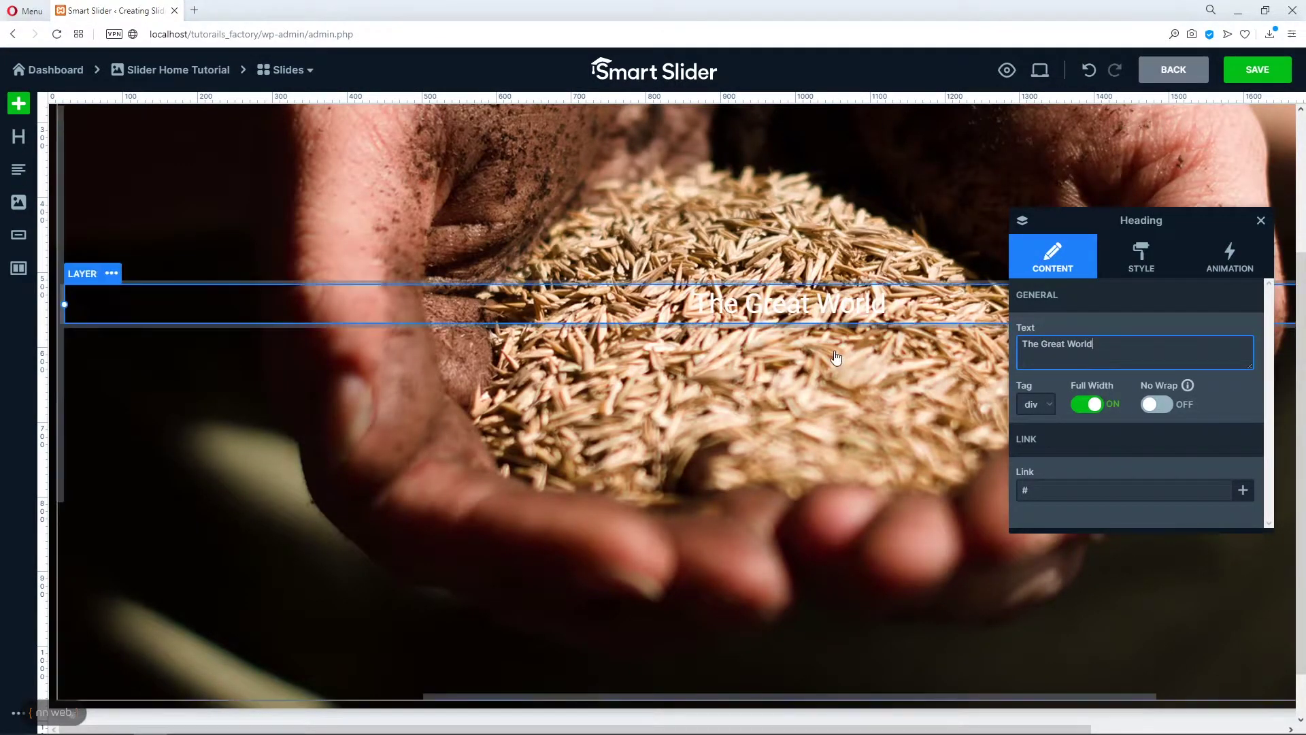
scroll(874, 375, "up", 1)
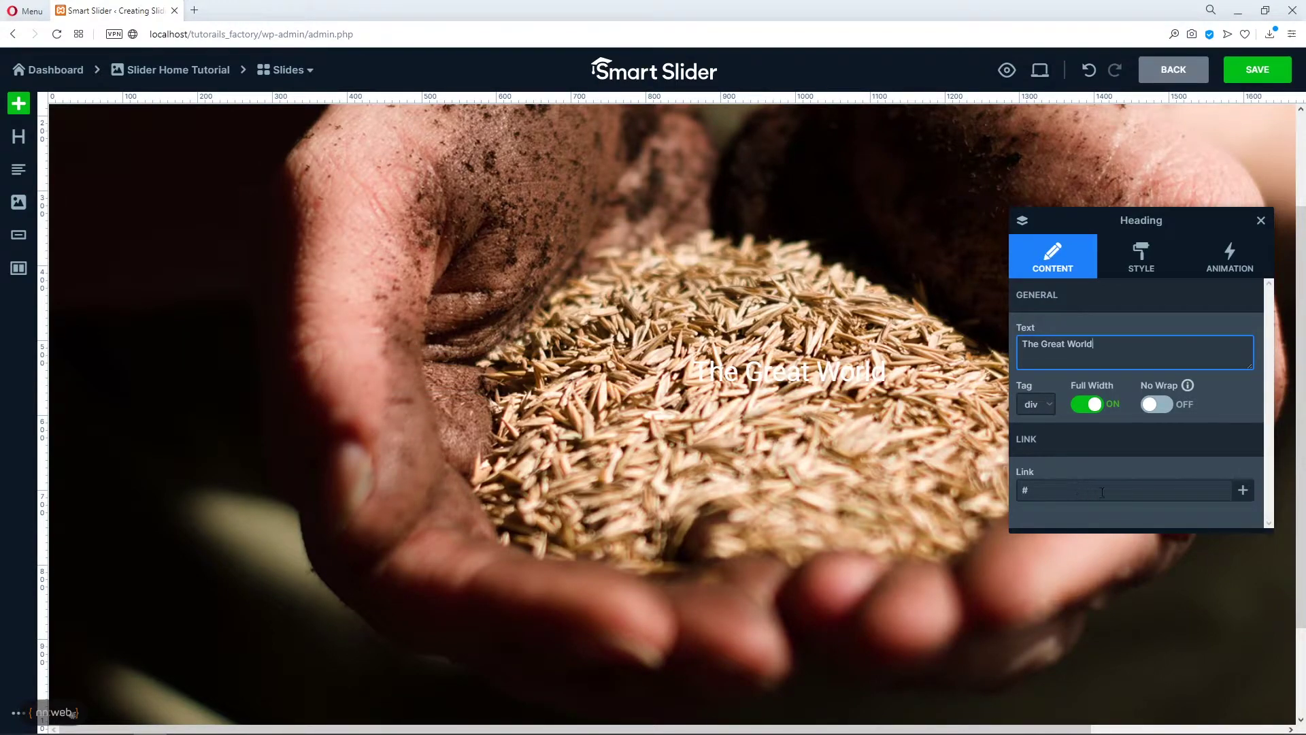
Set the heading's text color to yellow, ECC31FFF, in its typography style
left_click(1142, 256)
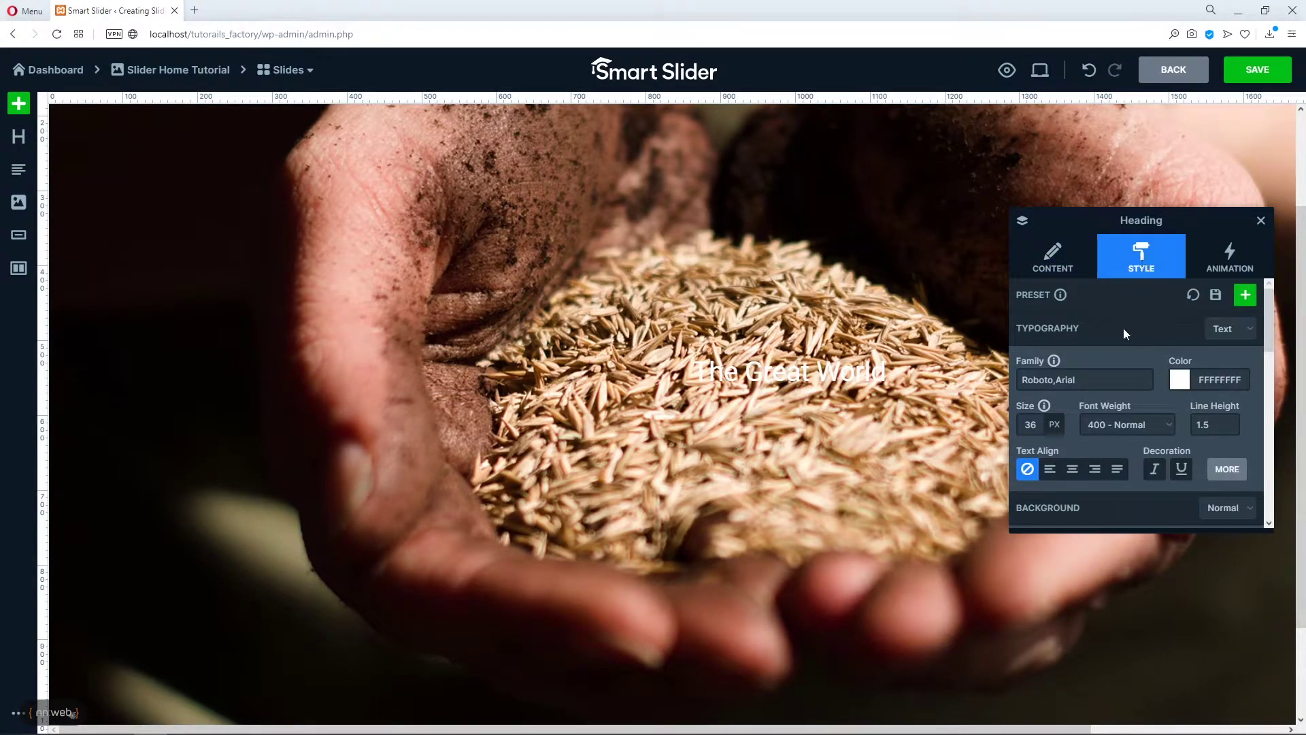
scroll(1142, 321, "down", 1)
scroll(1123, 347, "up", 1)
left_click(1181, 383)
left_click(1115, 471)
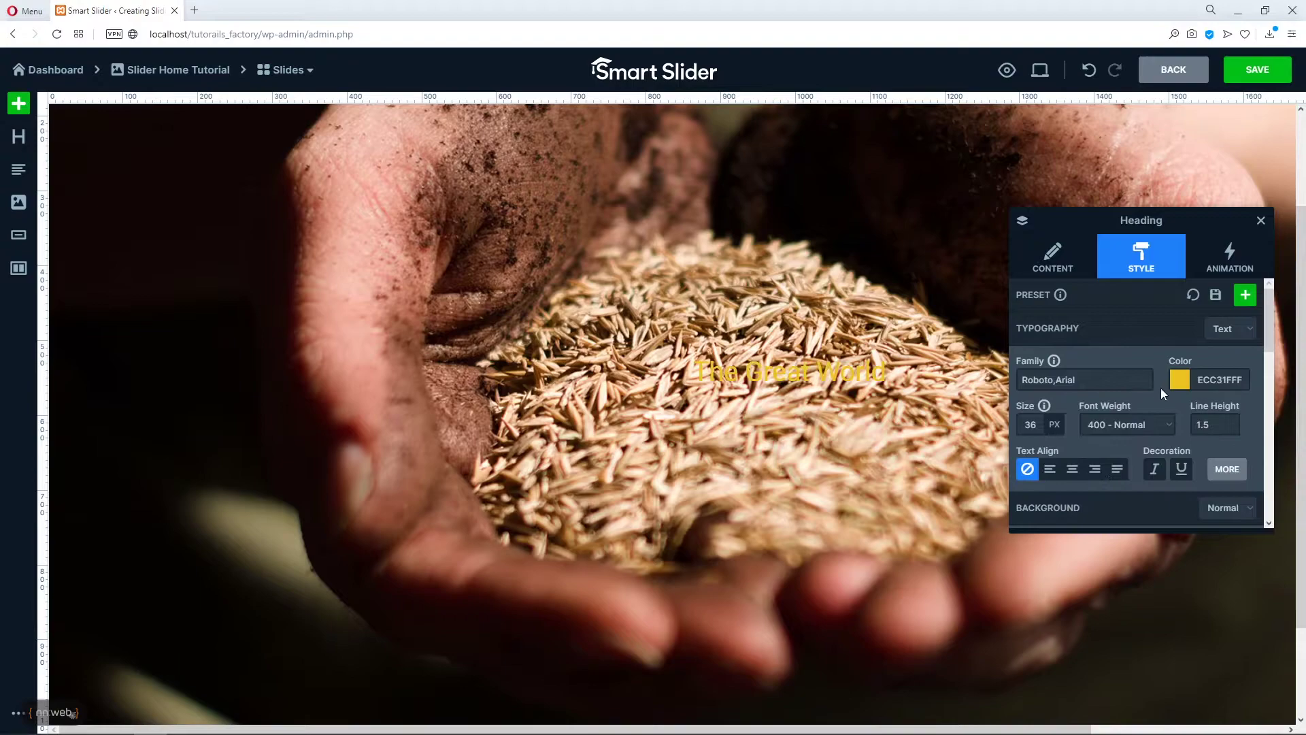
Set the heading's font size to 66 px and its font weight to 600 - Semi bold
left_click(1032, 425)
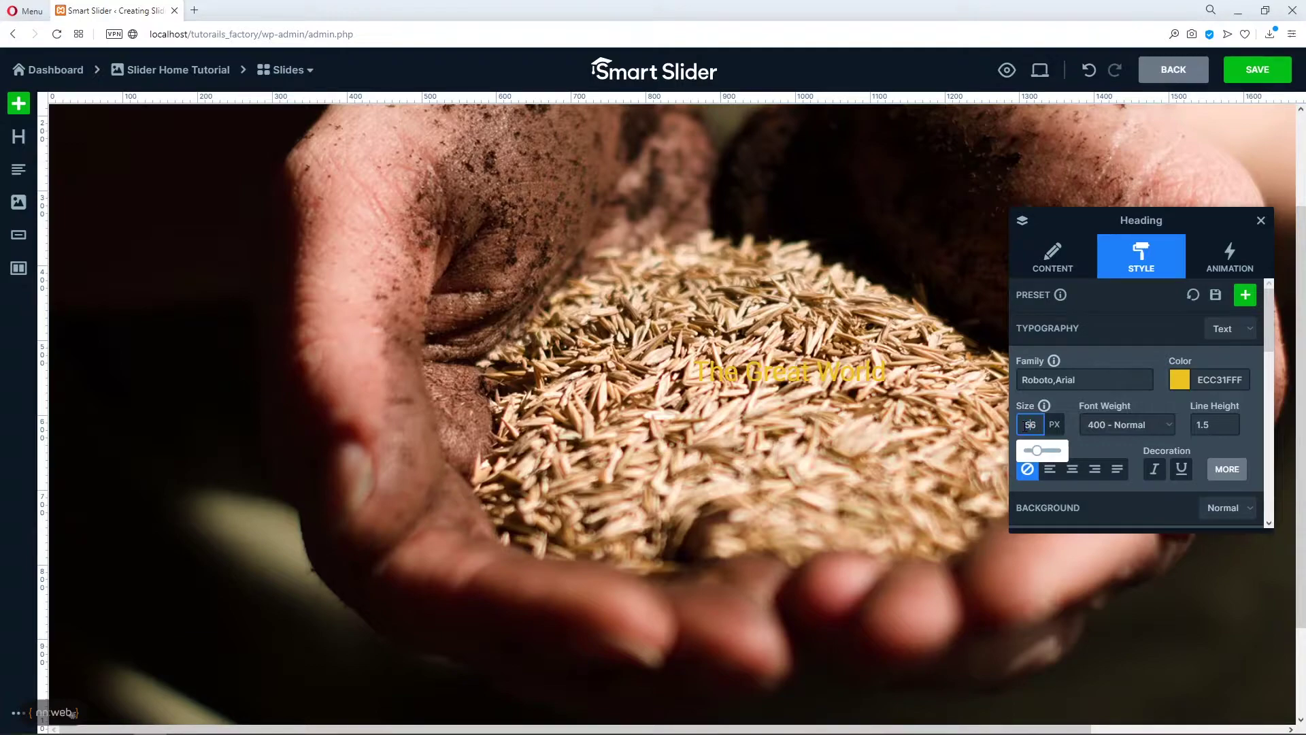
type("6")
key("Return")
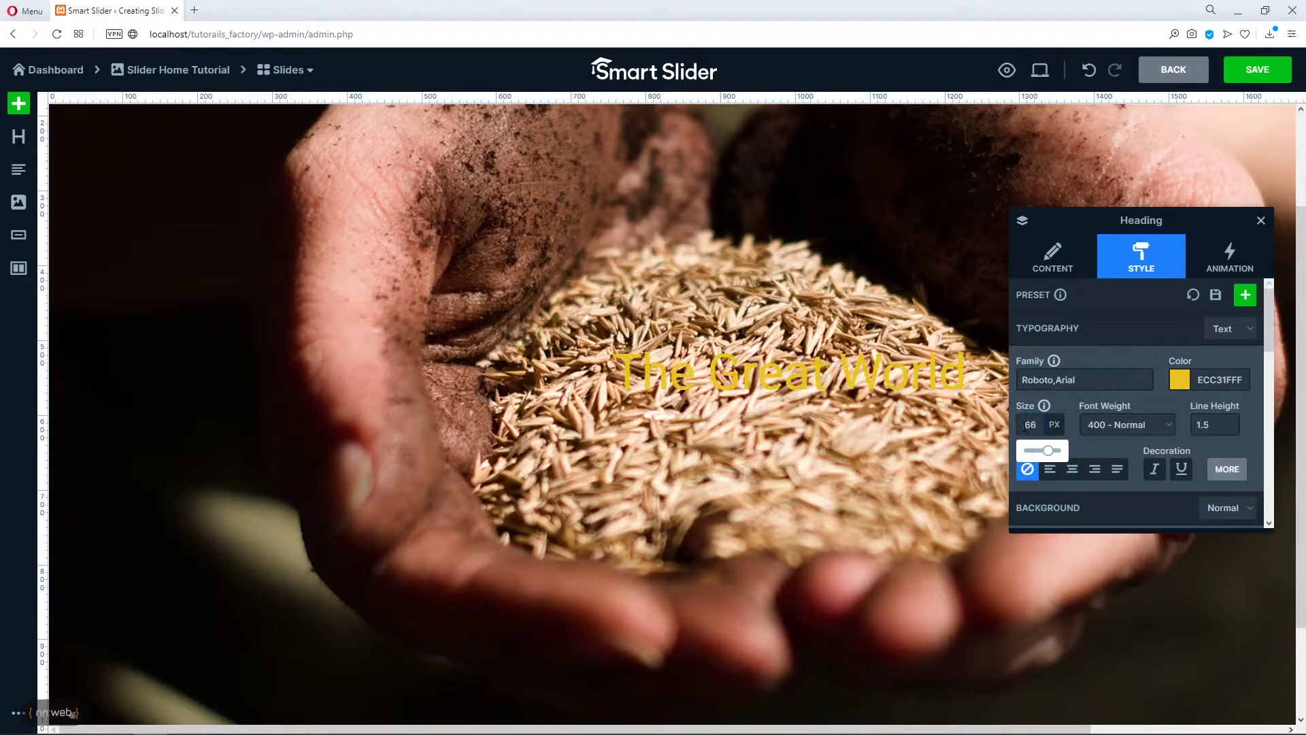
left_click(1128, 425)
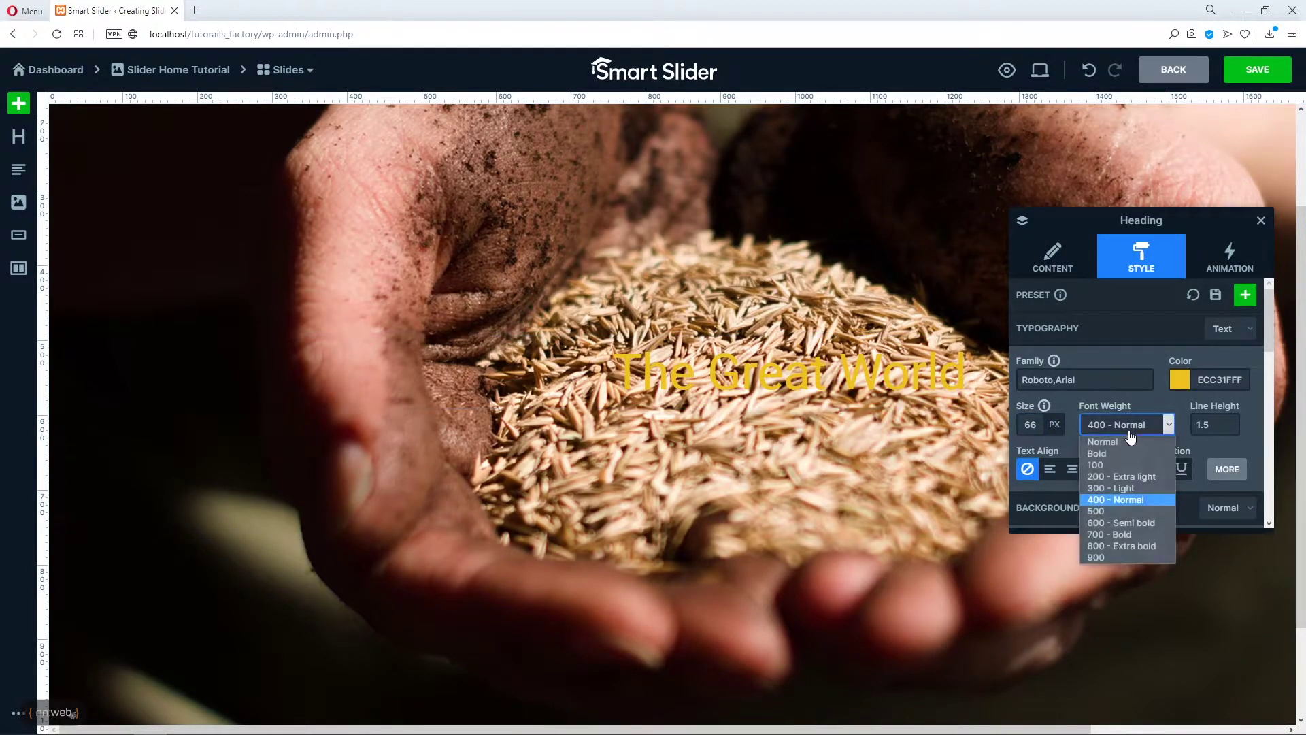
left_click(1133, 519)
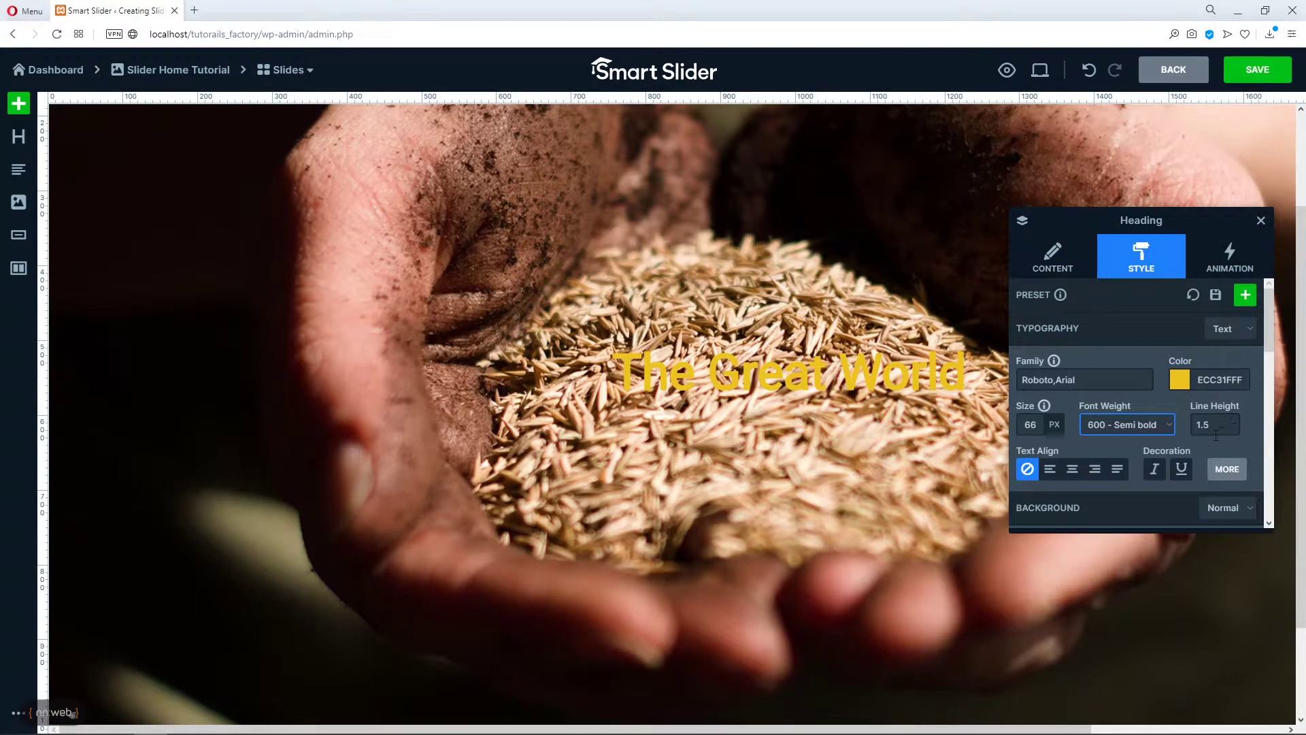
Look over the heading's extra typography options and its background, border and padding settings
scroll(1061, 476, "down", 1)
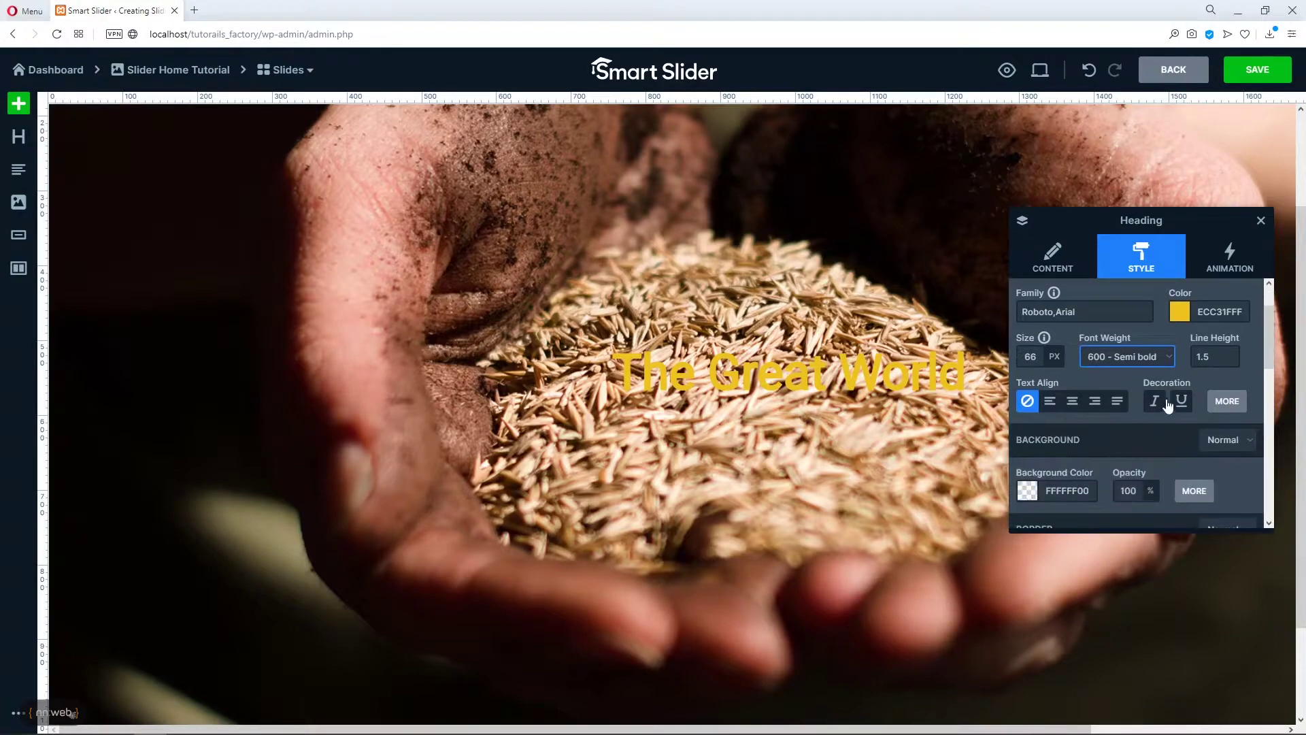
left_click(1225, 402)
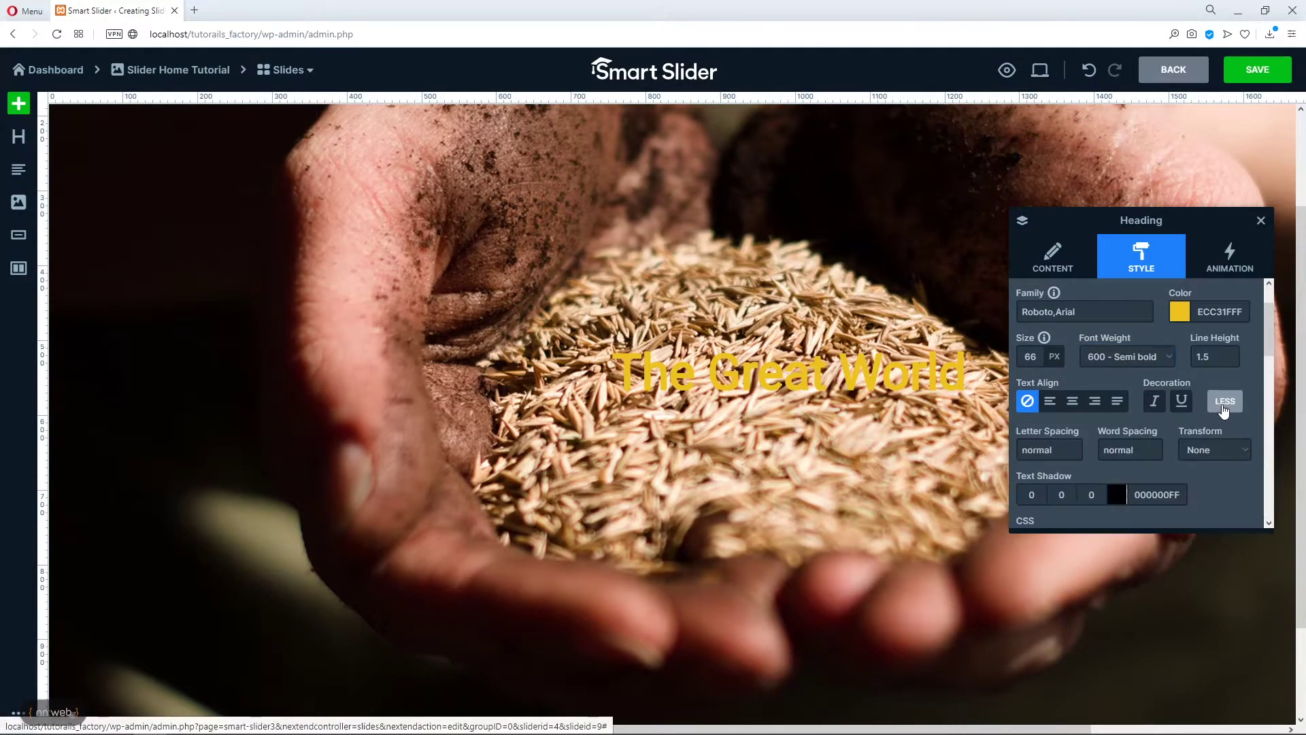
scroll(1048, 483, "down", 2)
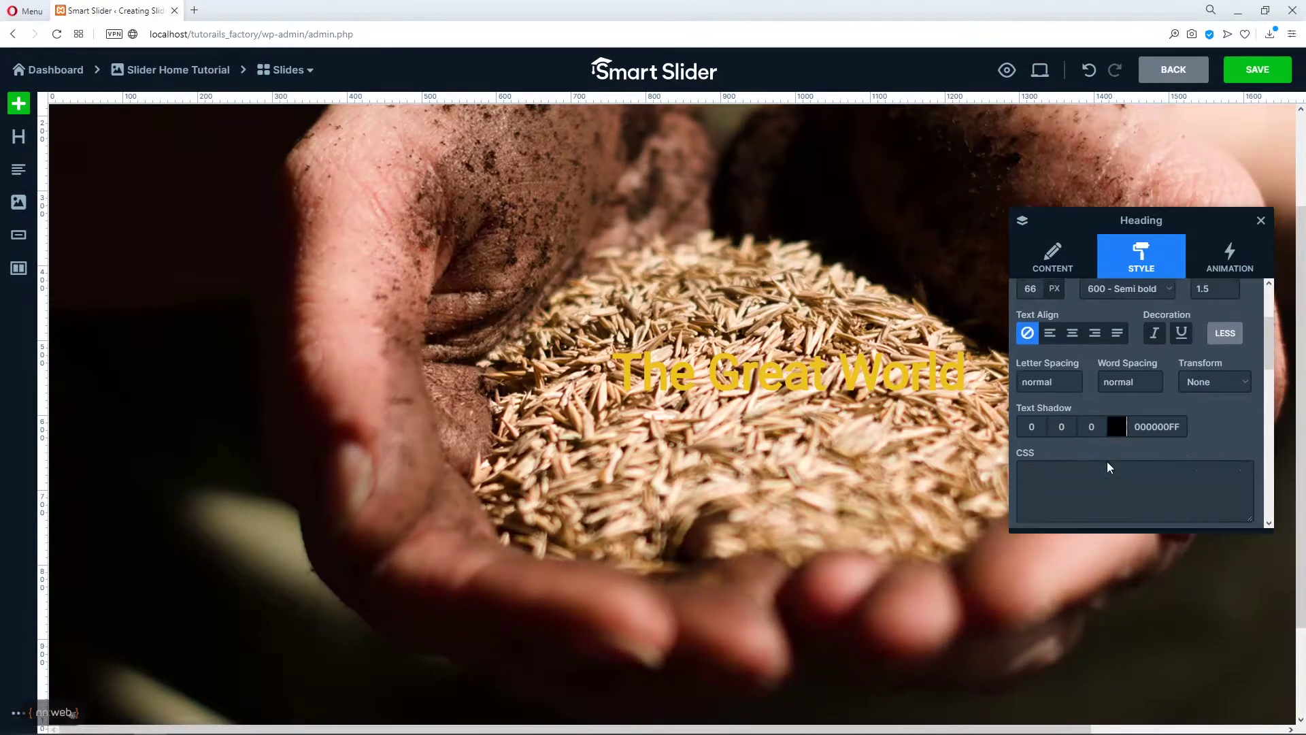
scroll(1108, 462, "down", 3)
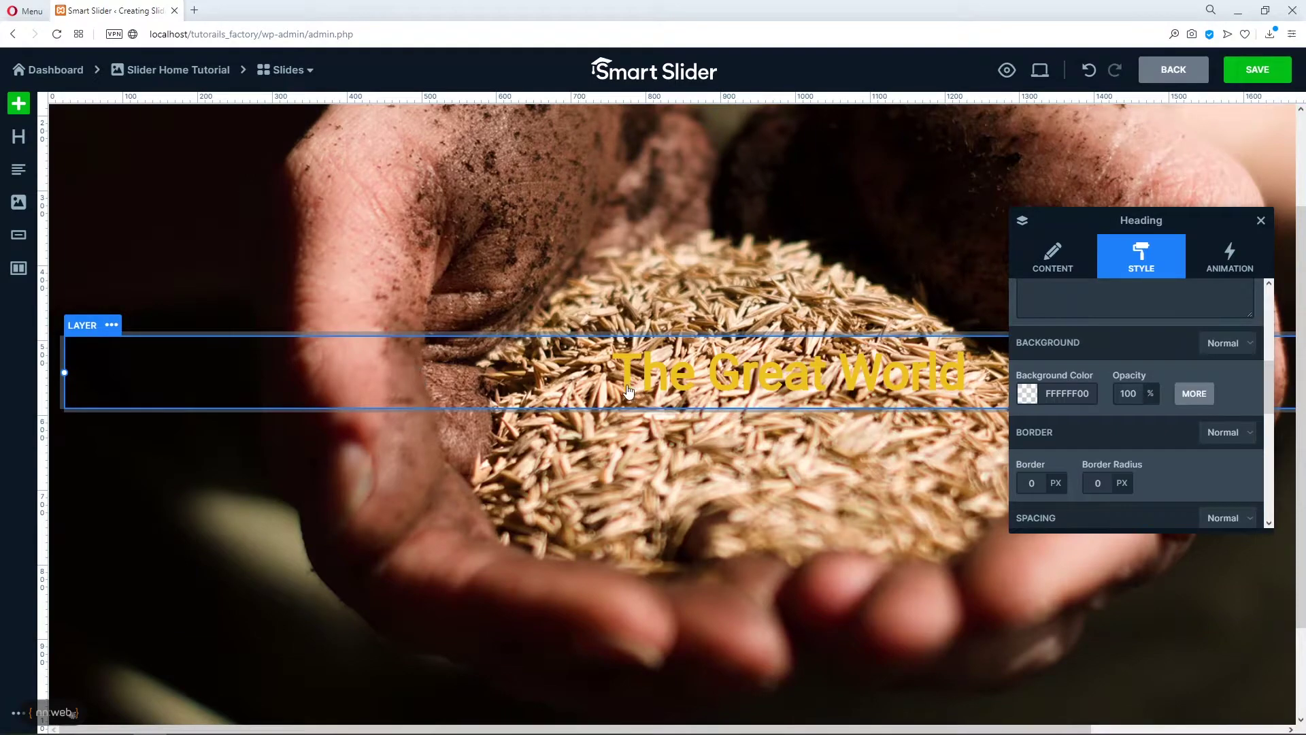
scroll(1112, 394, "down", 2)
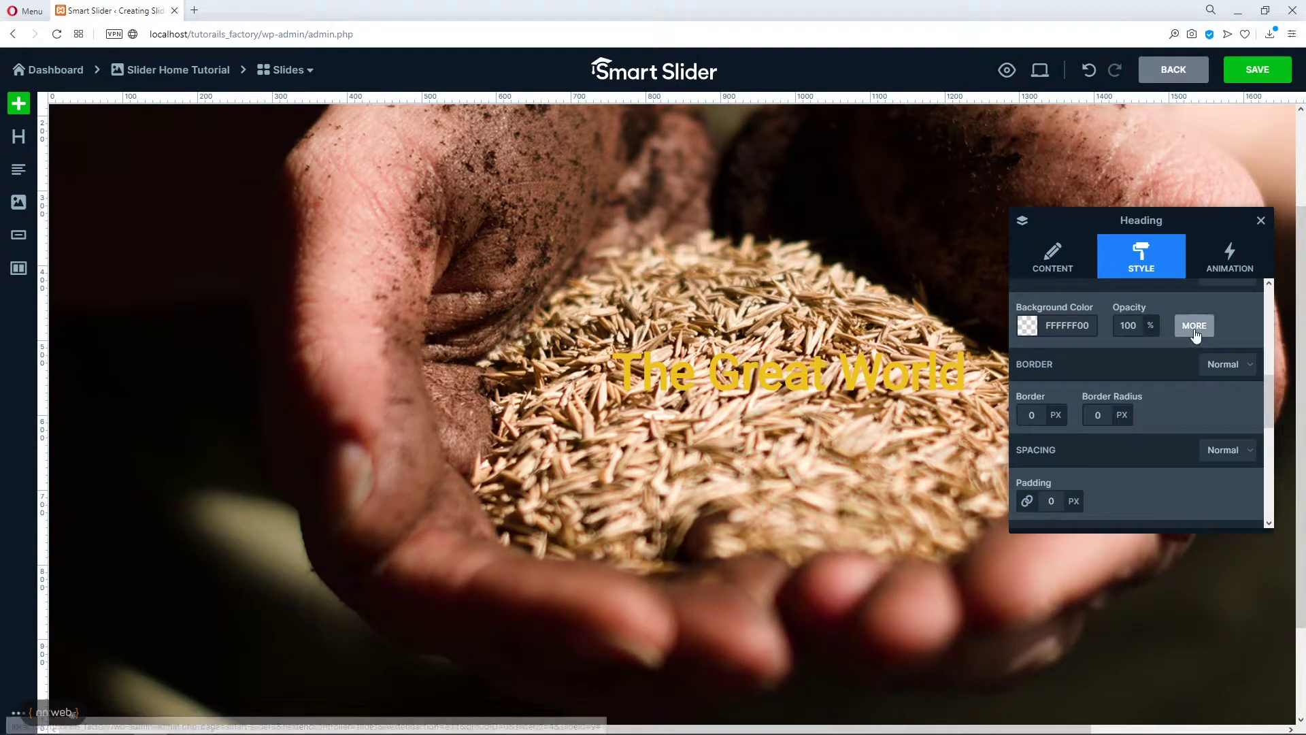
left_click(1192, 325)
Examine the heading's responsive, effect, position, size and advanced style options
scroll(1131, 414, "down", 5)
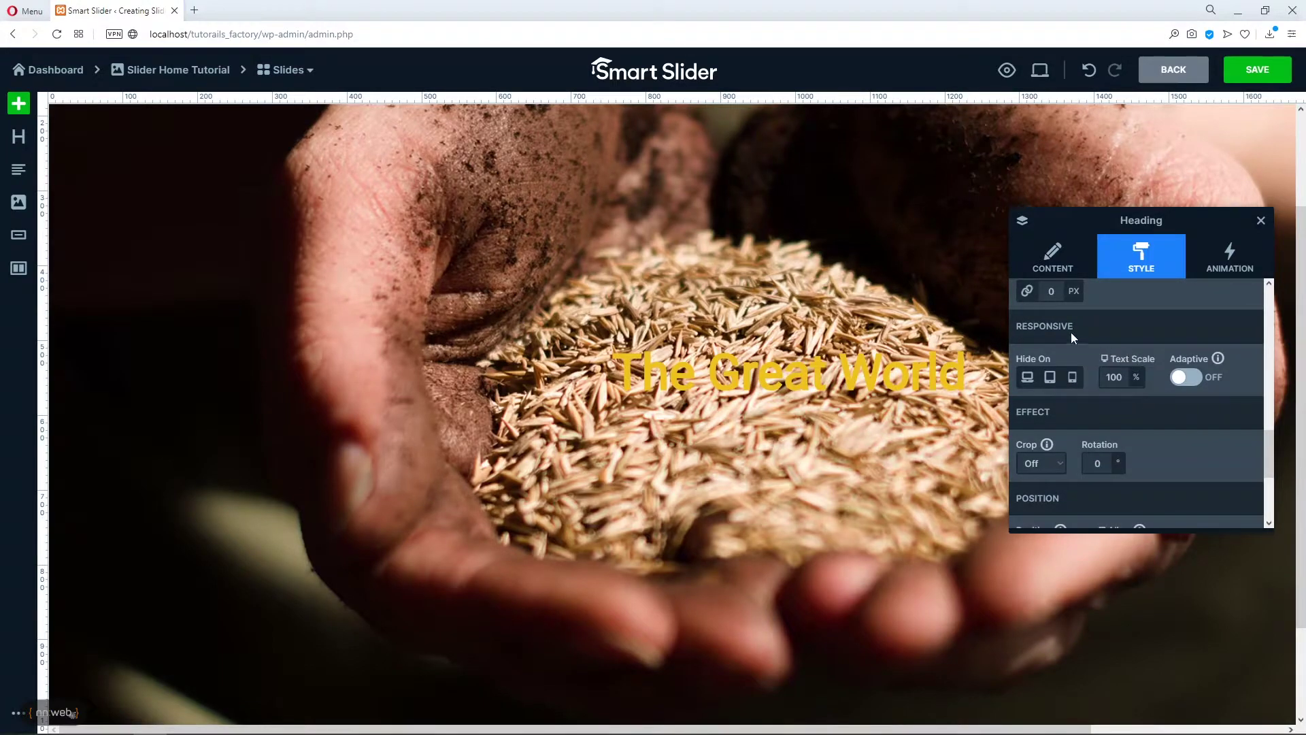
mouse_move(1107, 383)
scroll(1104, 398, "down", 2)
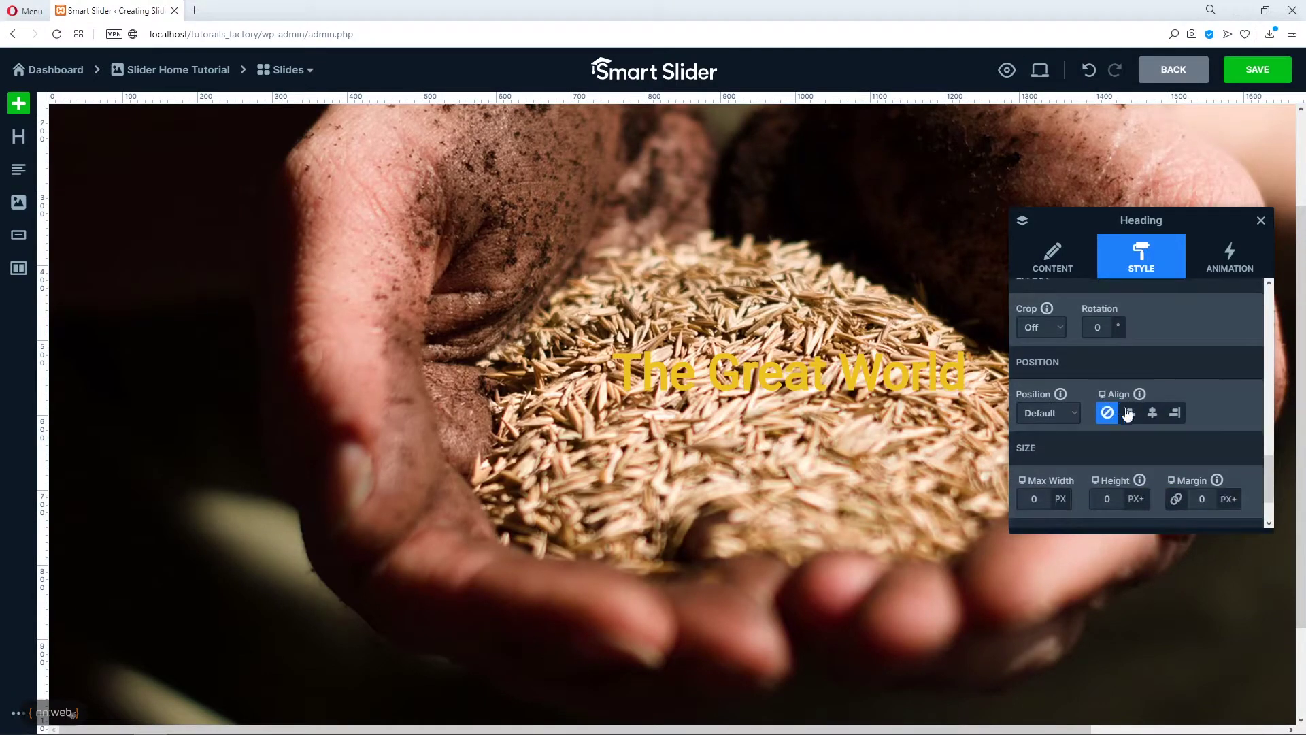
scroll(1079, 382, "down", 1)
scroll(1088, 373, "up", 1)
scroll(1082, 367, "down", 1)
left_click(1072, 346)
left_click(1073, 352)
scroll(1082, 392, "down", 1)
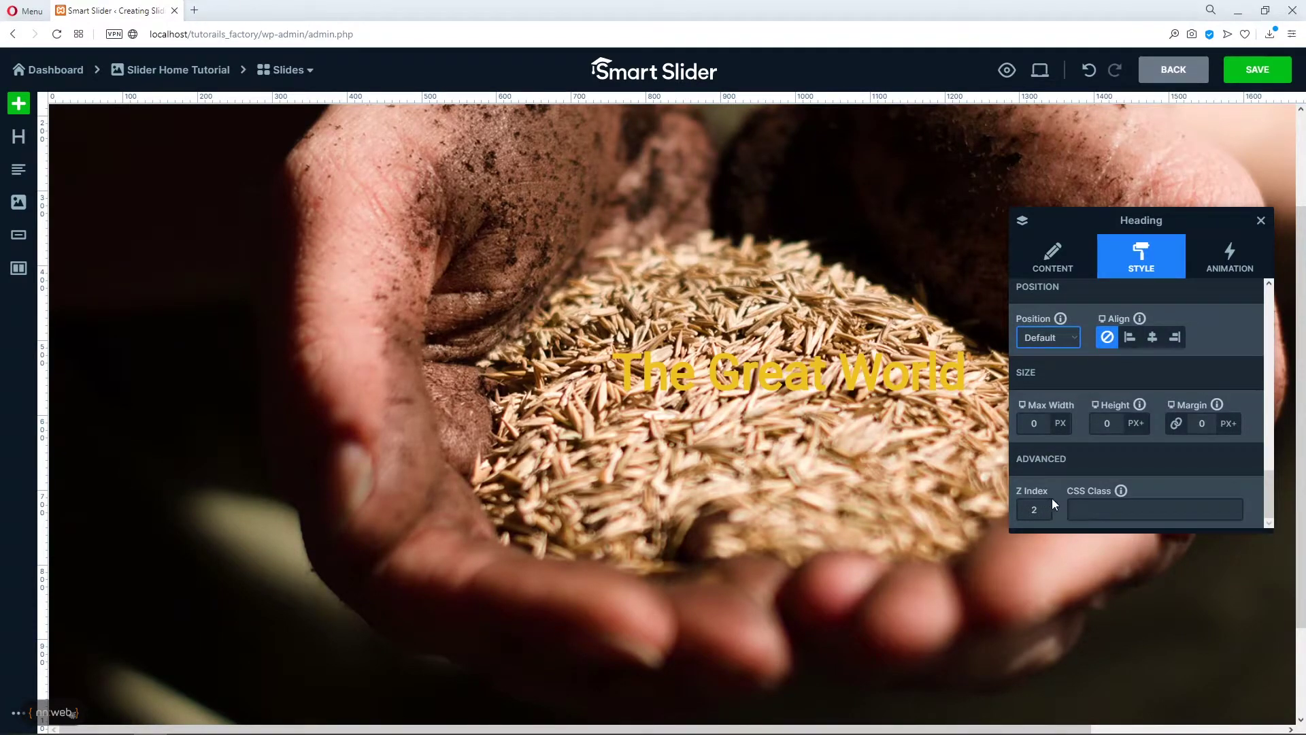
scroll(1073, 507, "down", 2)
scroll(1076, 507, "up", 5)
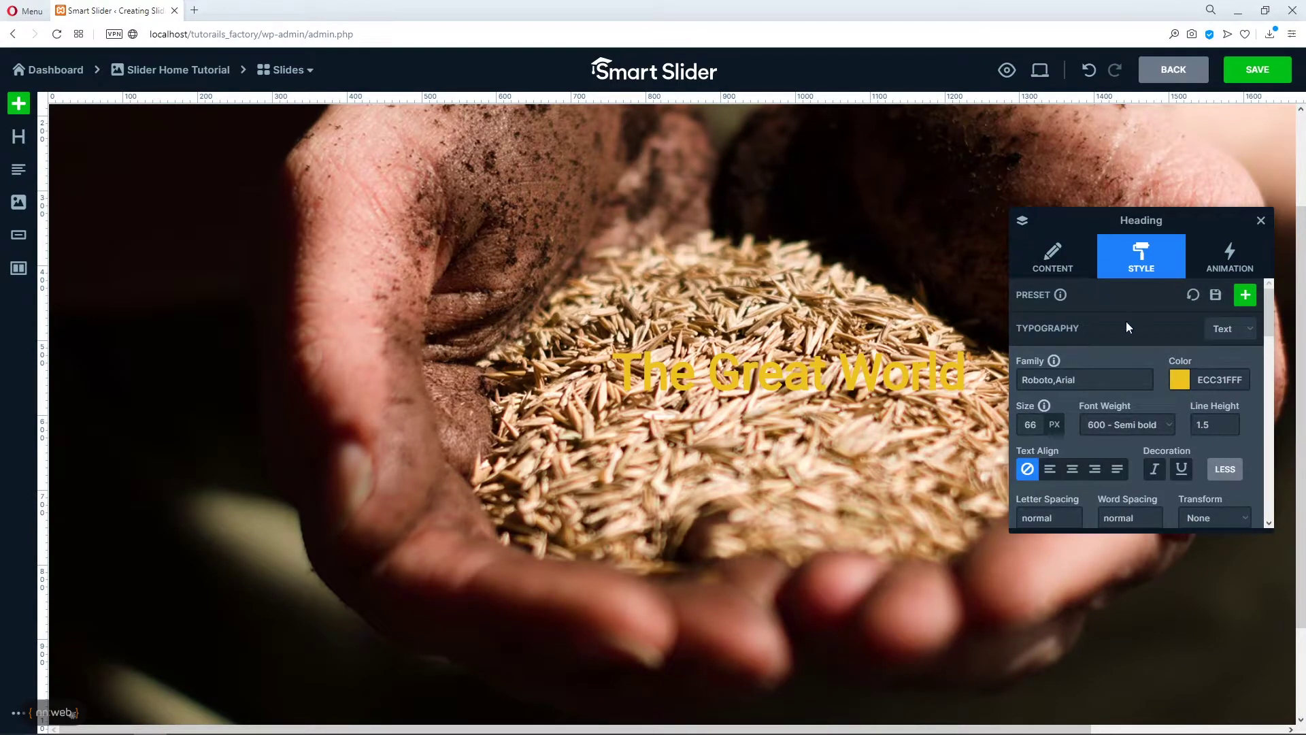
Check the heading's content and animation settings and close its settings window
left_click(1057, 262)
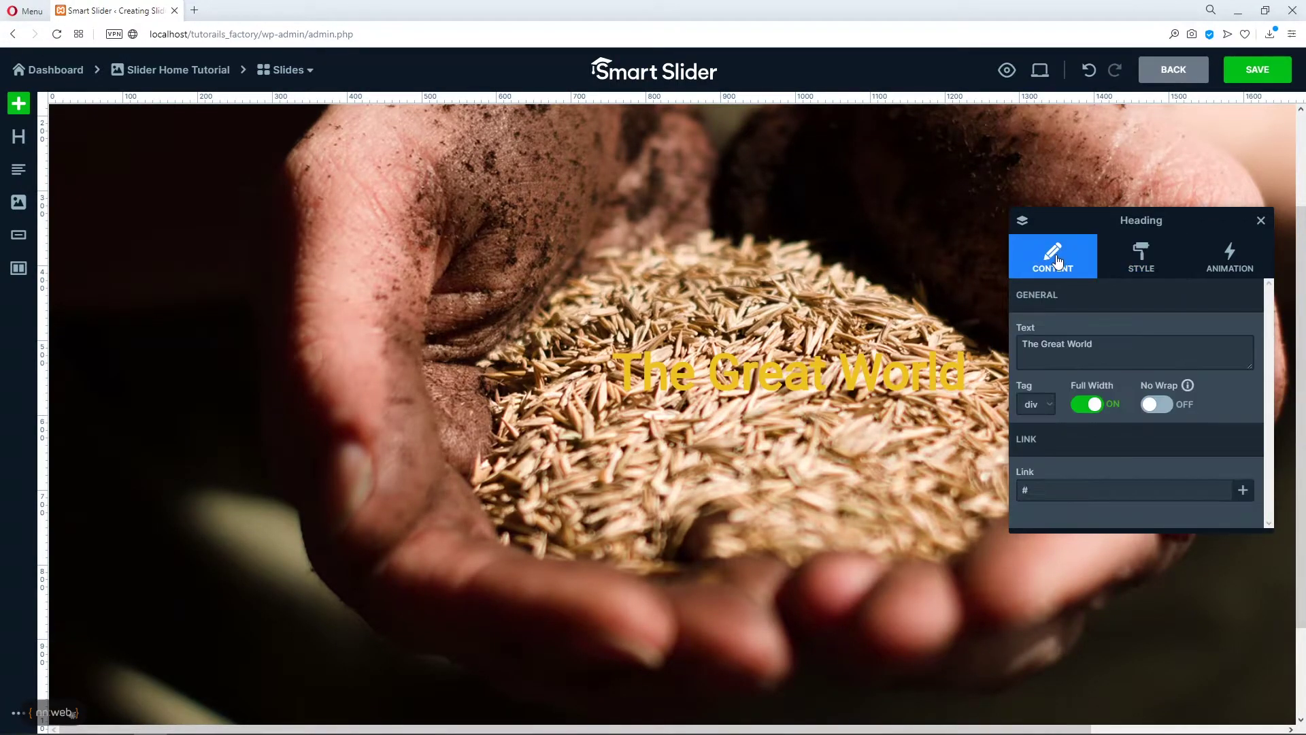
left_click(1141, 258)
left_click(1225, 257)
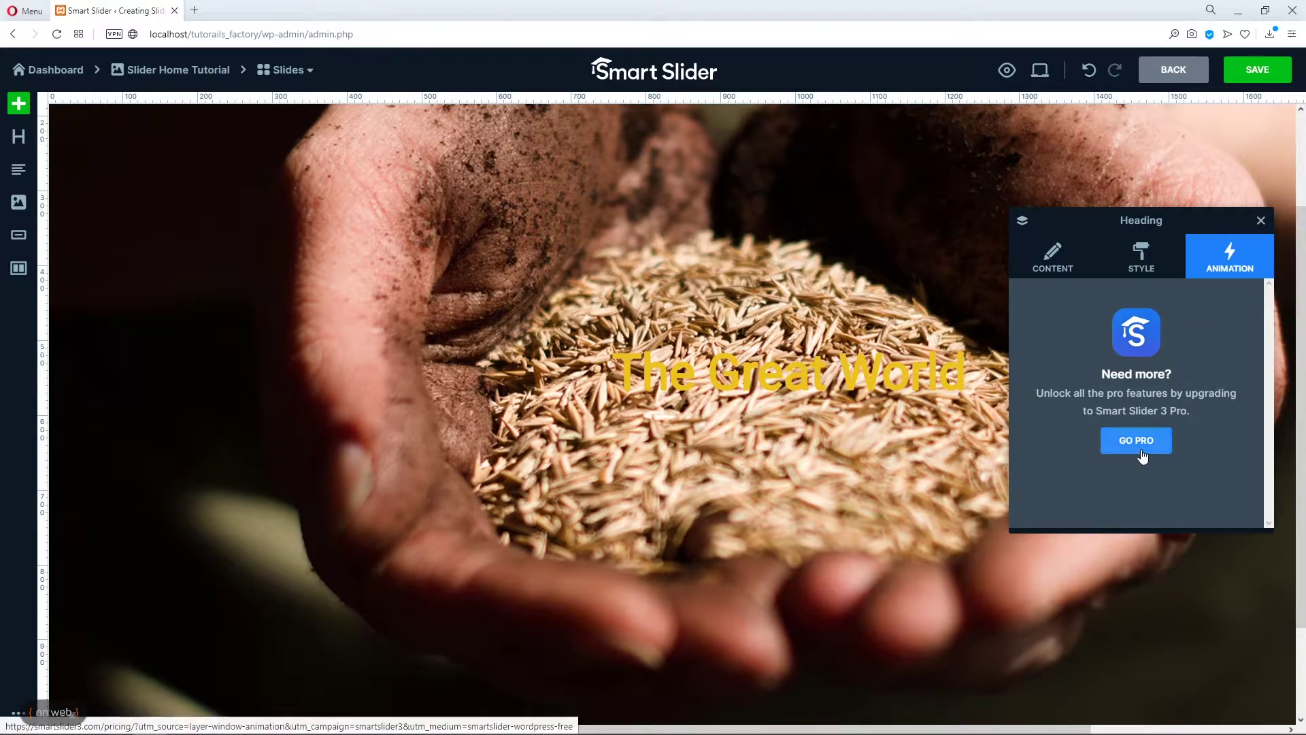
left_click(1260, 220)
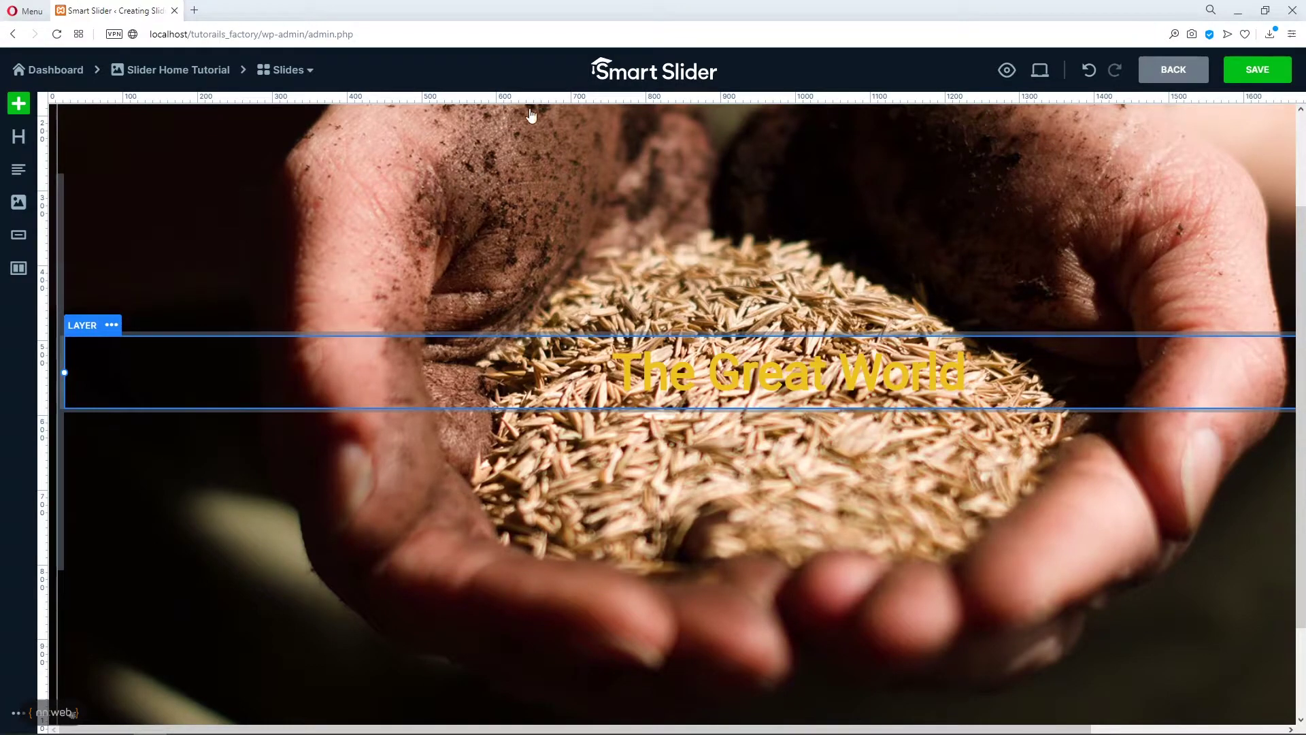
Set the slide's background color to black, 000000FF, and turn on the color overlay
scroll(556, 149, "up", 1)
scroll(556, 150, "up", 2)
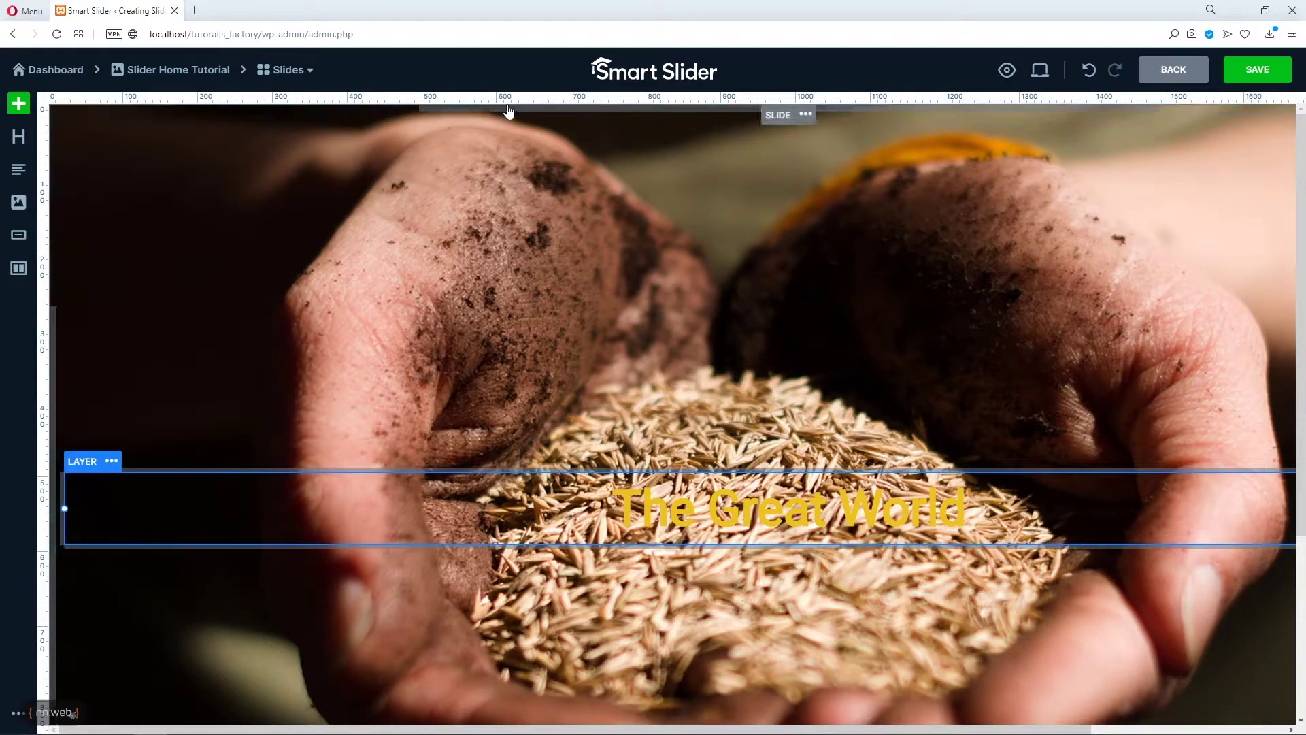
left_click(806, 116)
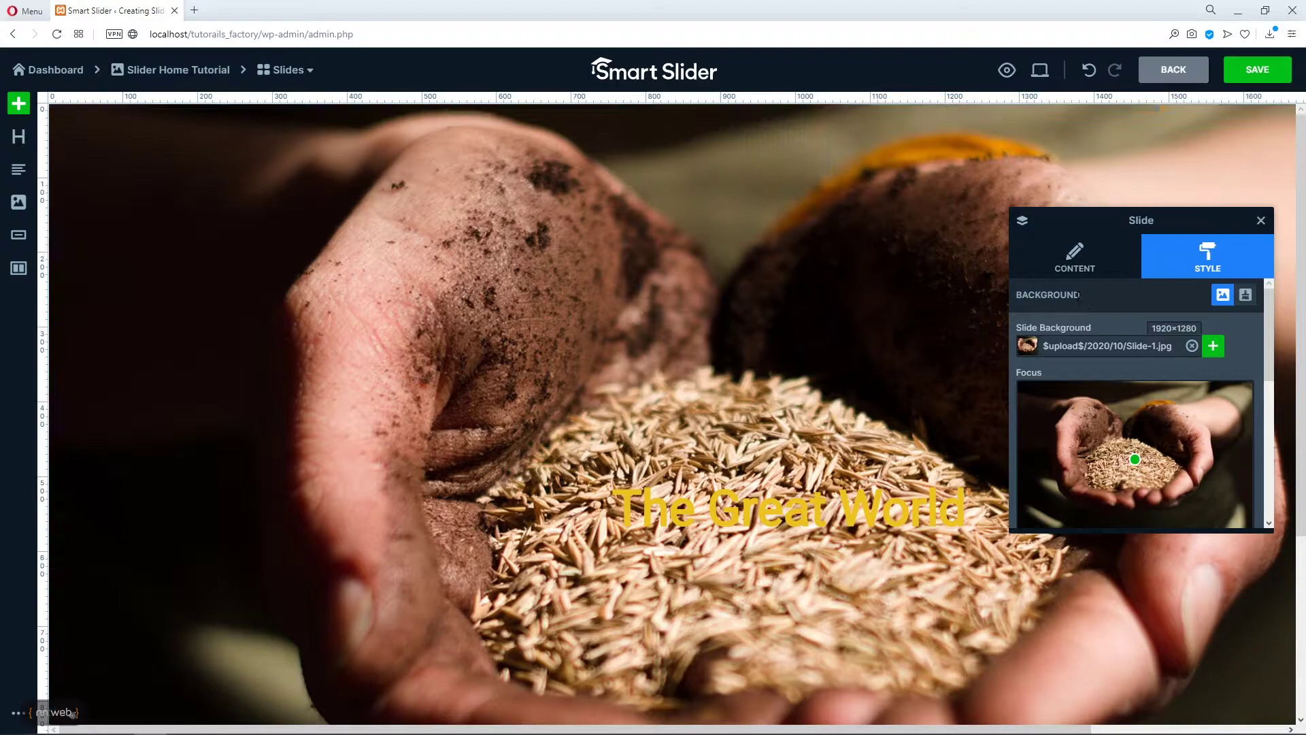
scroll(1111, 414, "down", 1)
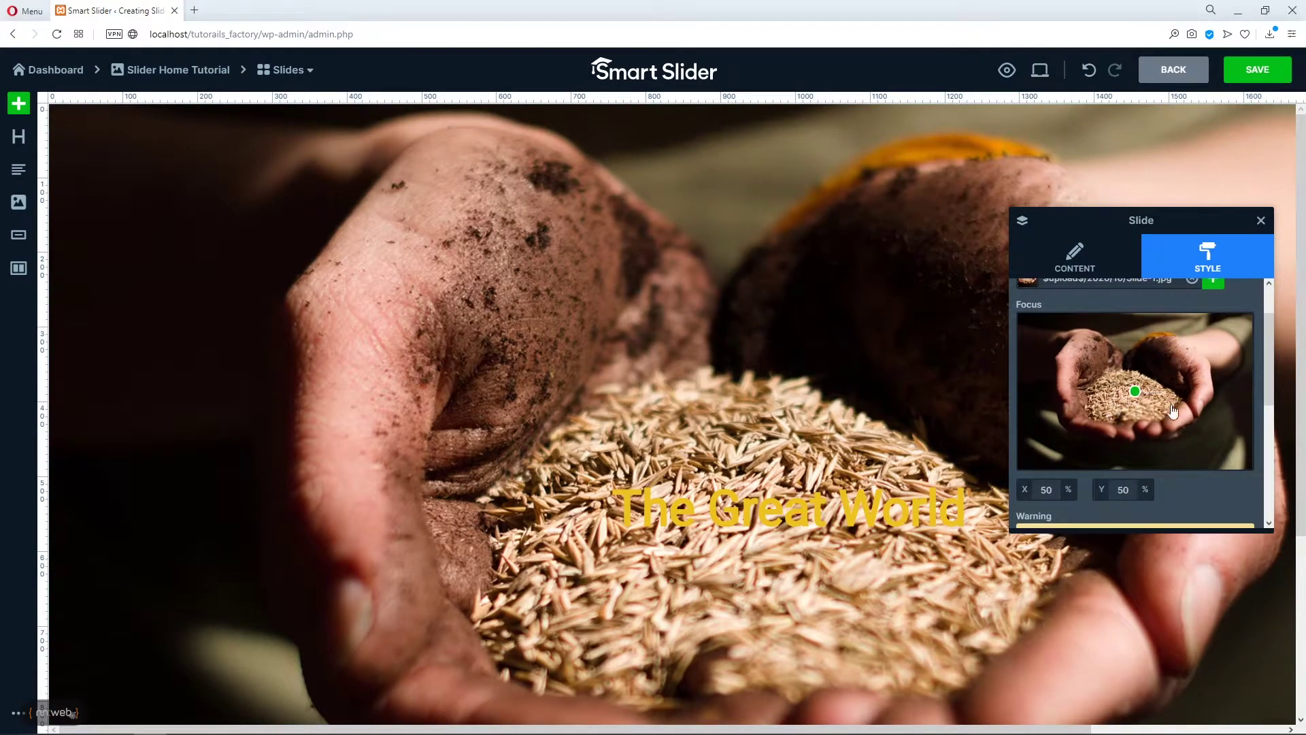
scroll(1143, 393, "down", 3)
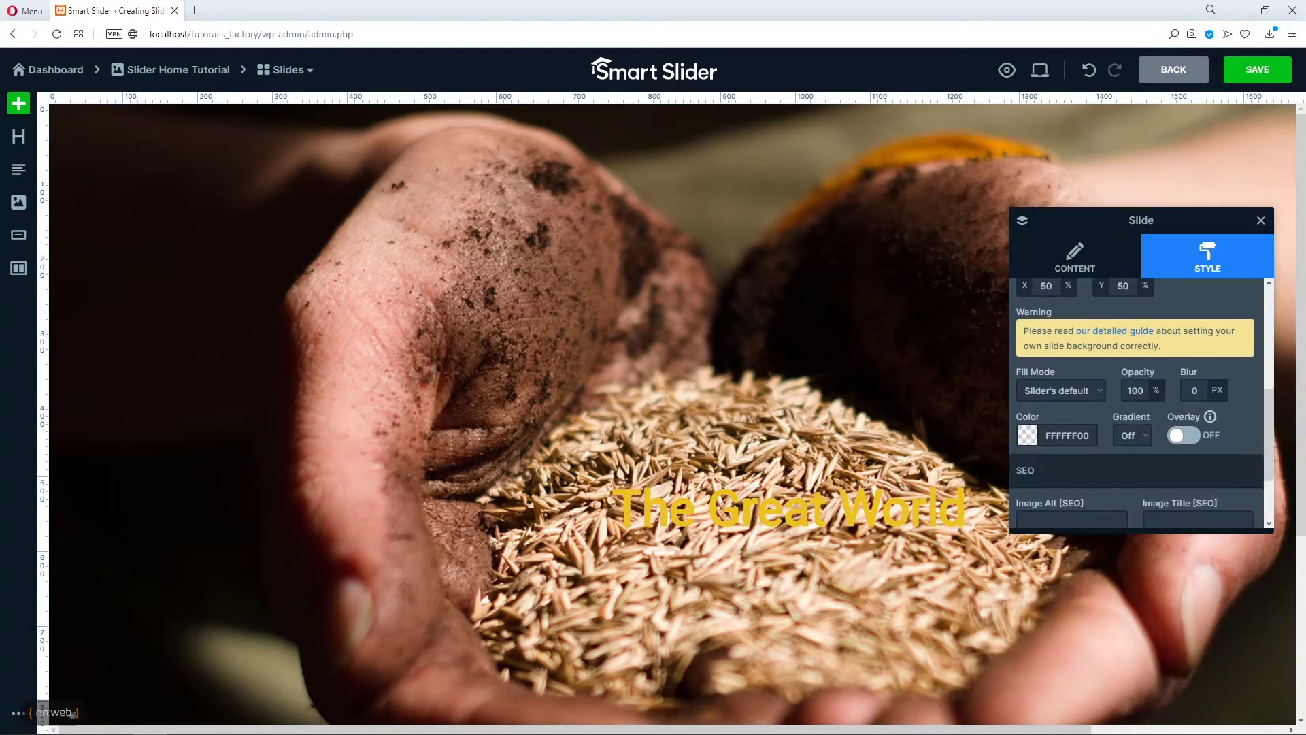
left_click(1027, 437)
left_click(1052, 480)
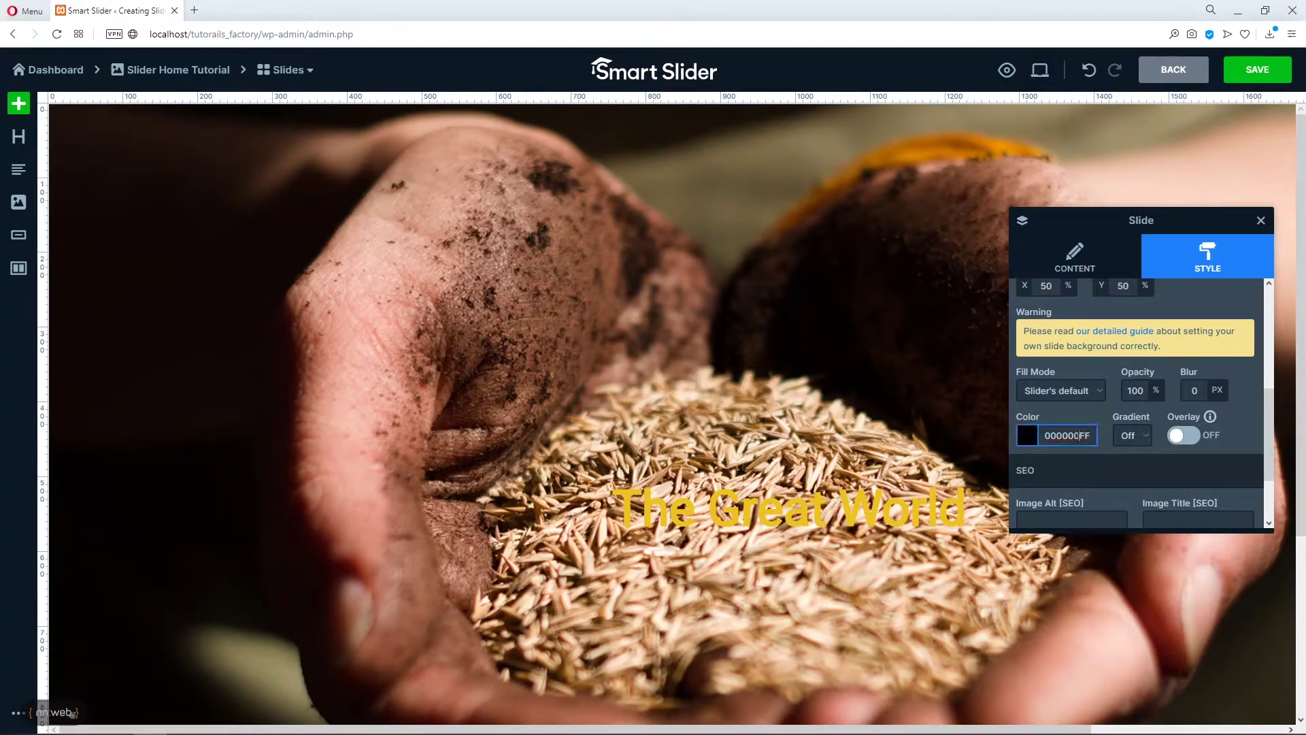
left_click(1184, 436)
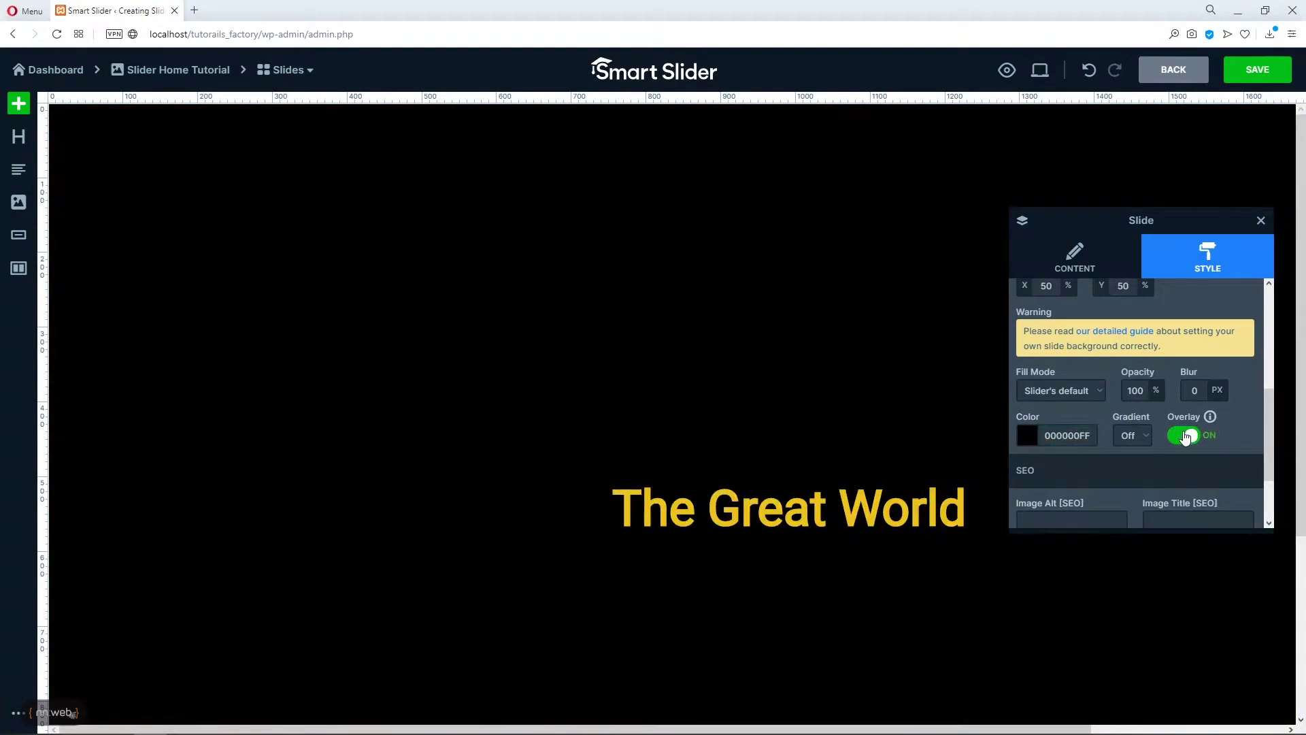
Make the slide's black overlay semi-transparent by setting its color to 00000078
left_click(1052, 436)
left_click_drag(1286, 581, 1257, 577)
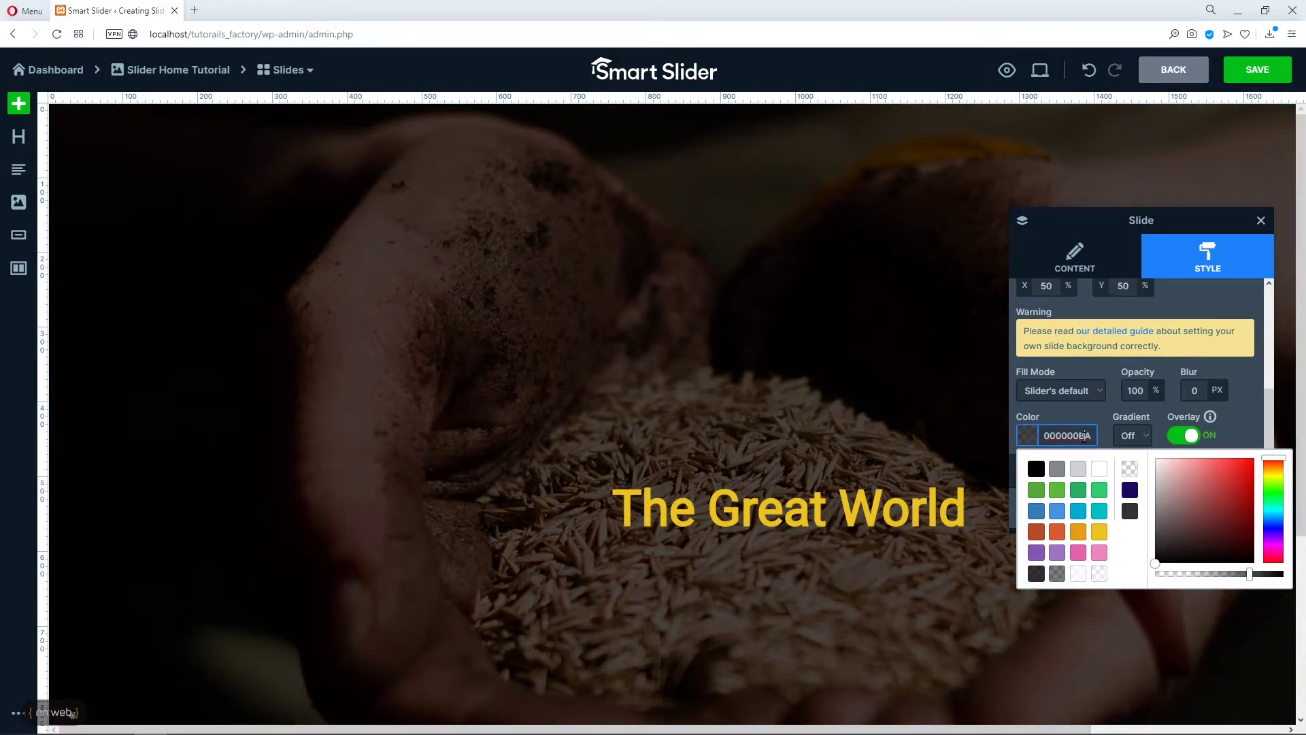
left_click(1086, 435)
key("ctrl+a")
type("00000078")
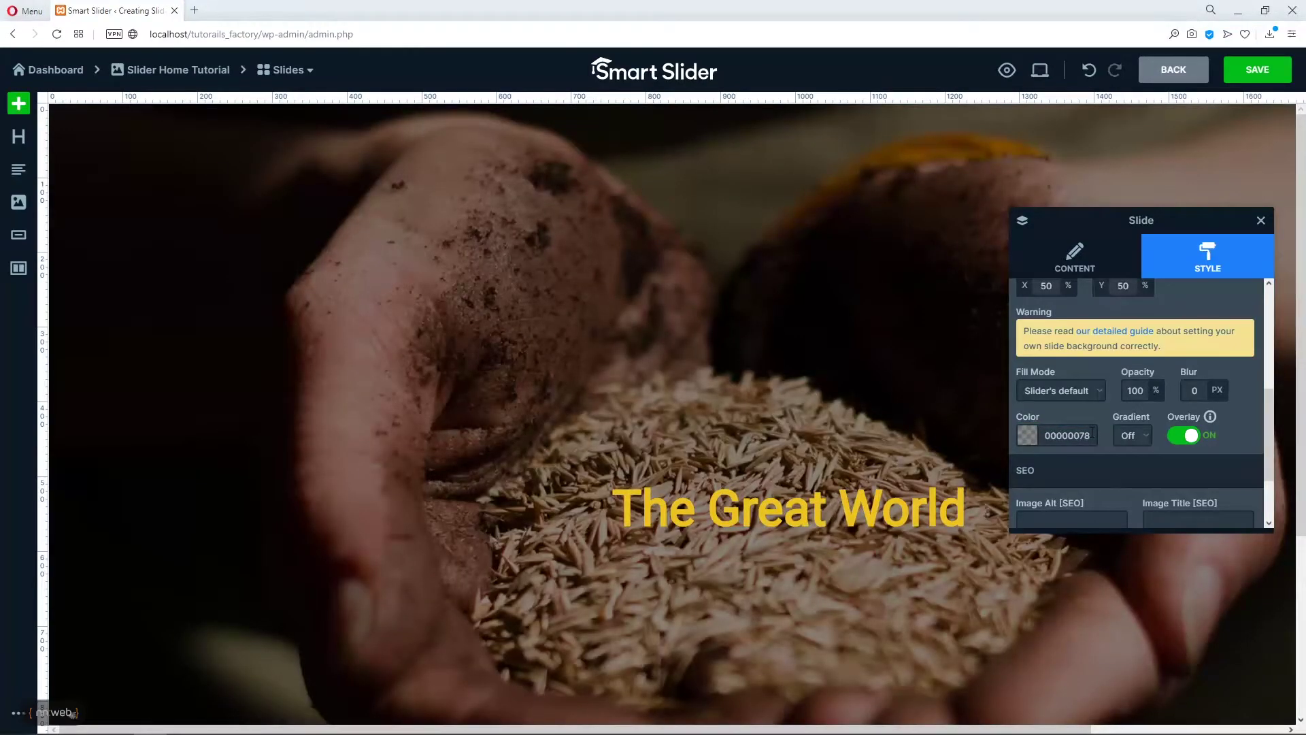
Look over the slide's gradient, SEO and padding options and the content layer's alignment settings
scroll(1112, 476, "down", 1)
left_click(1146, 371)
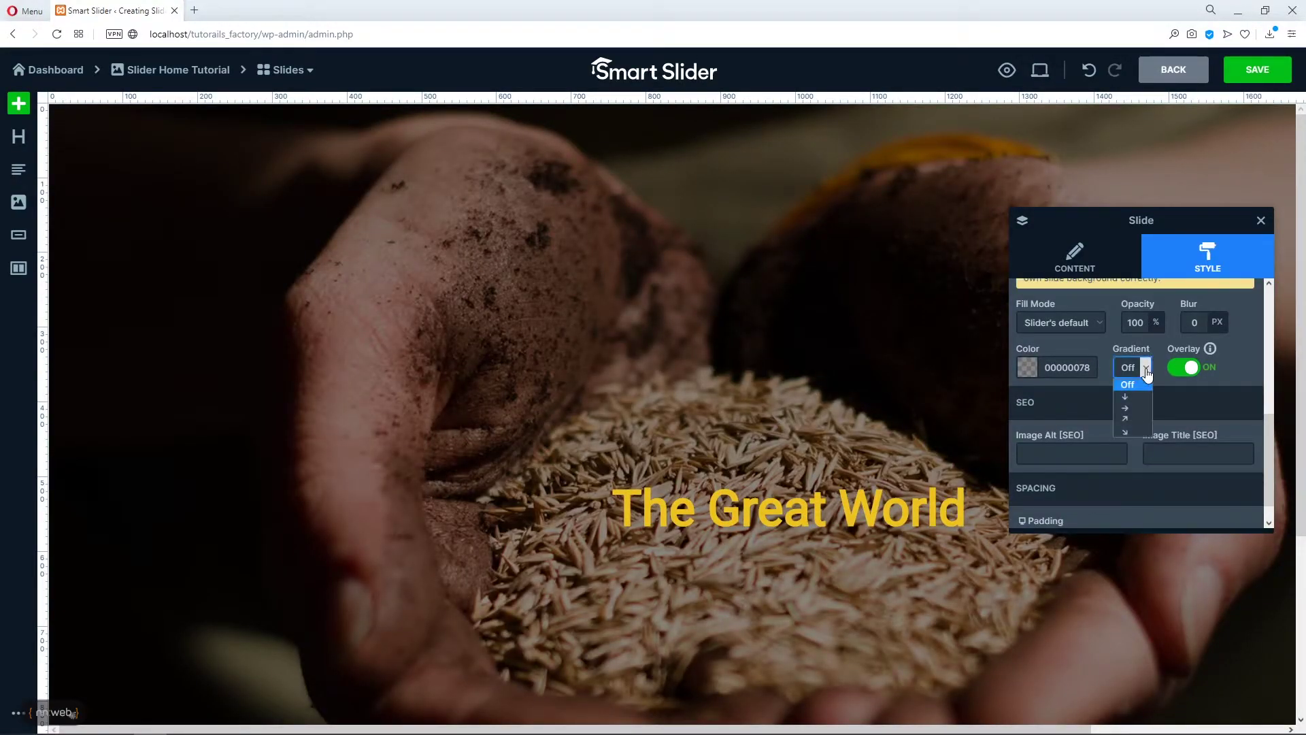
left_click(1129, 384)
scroll(1120, 429, "down", 1)
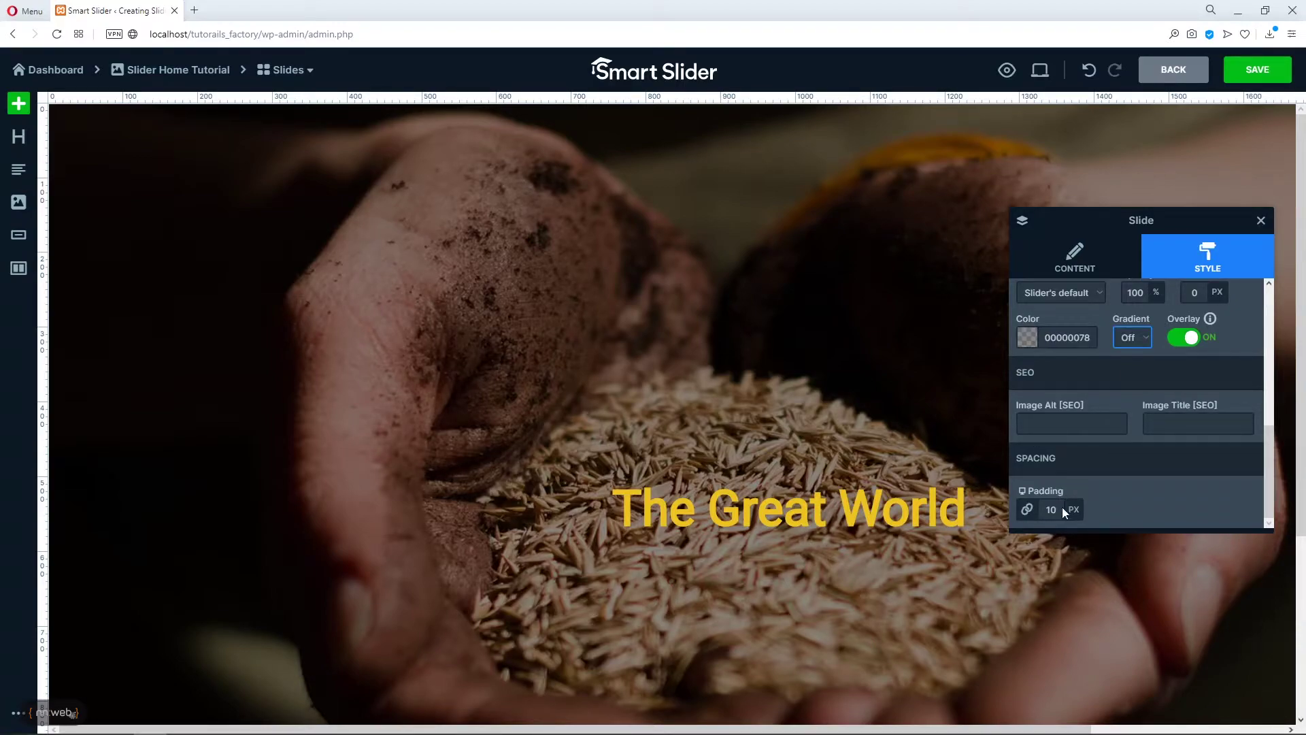
left_click(976, 176)
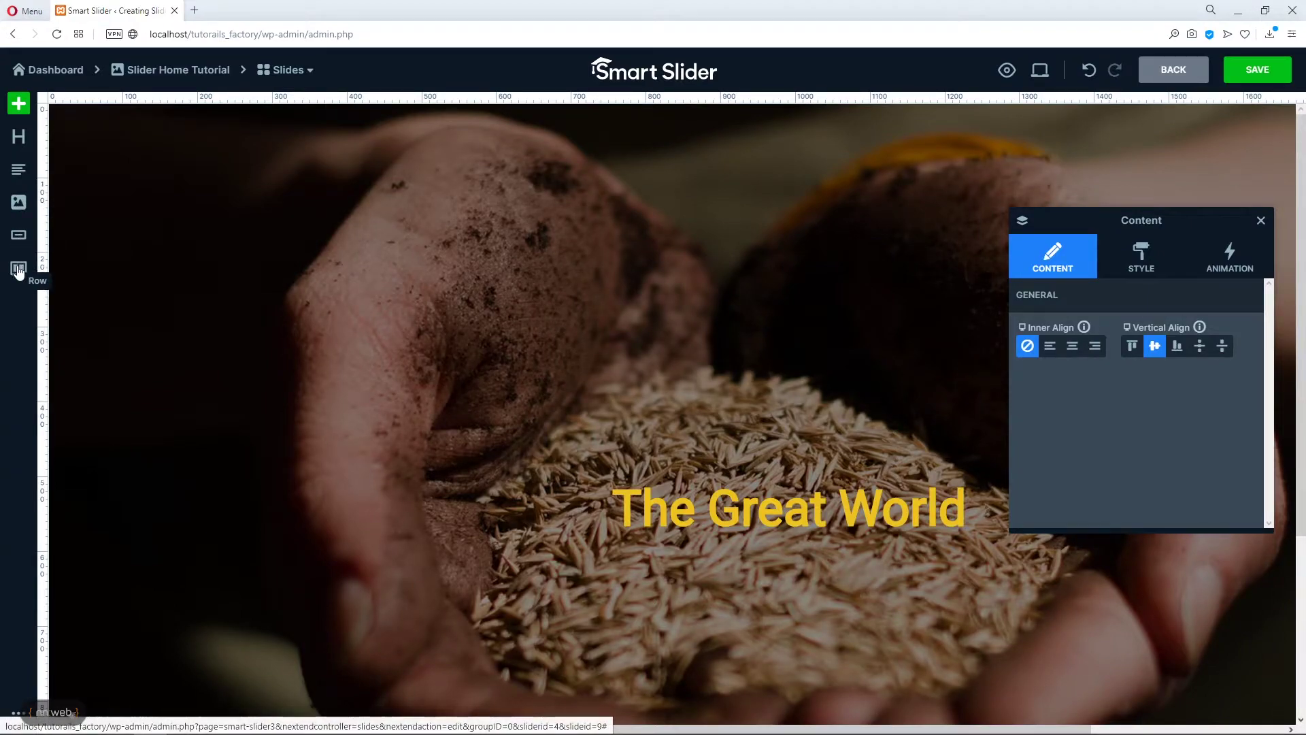
scroll(211, 442, "down", 3)
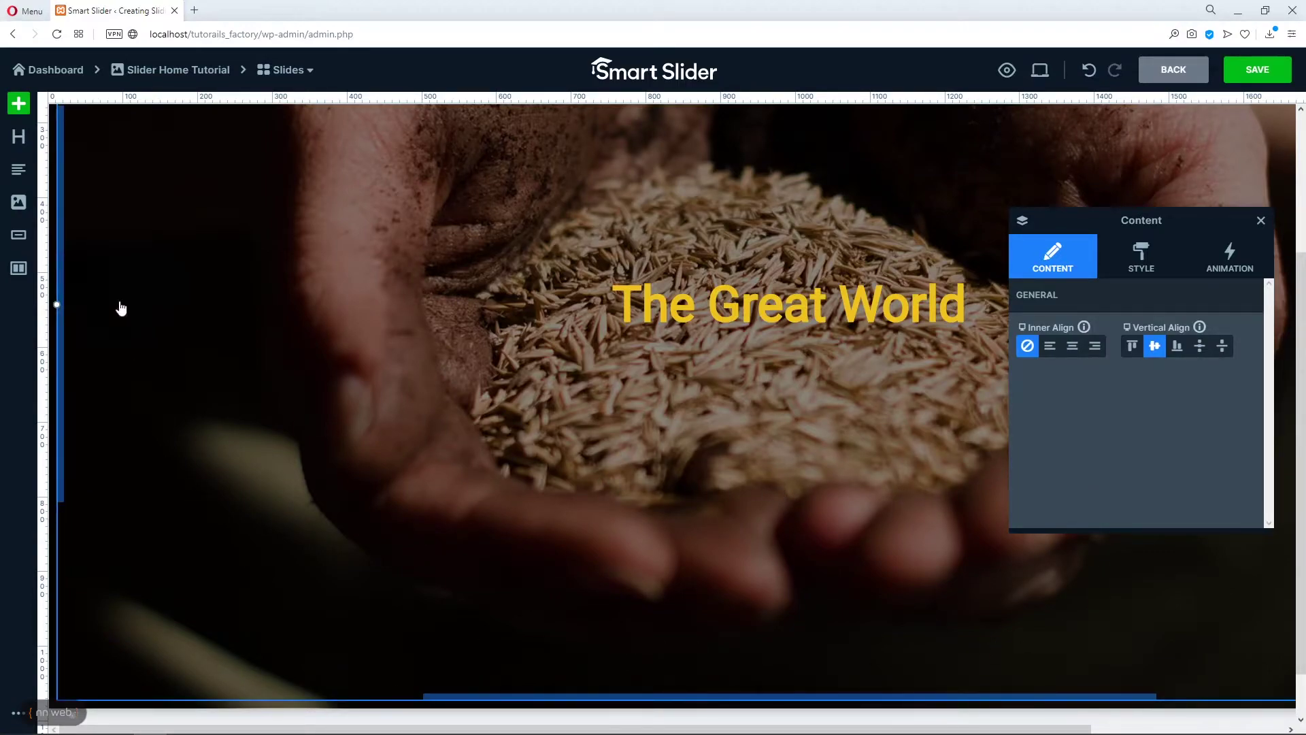
Add a text layer with the default lorem ipsum paragraph below the heading and look over its text
left_click(17, 171)
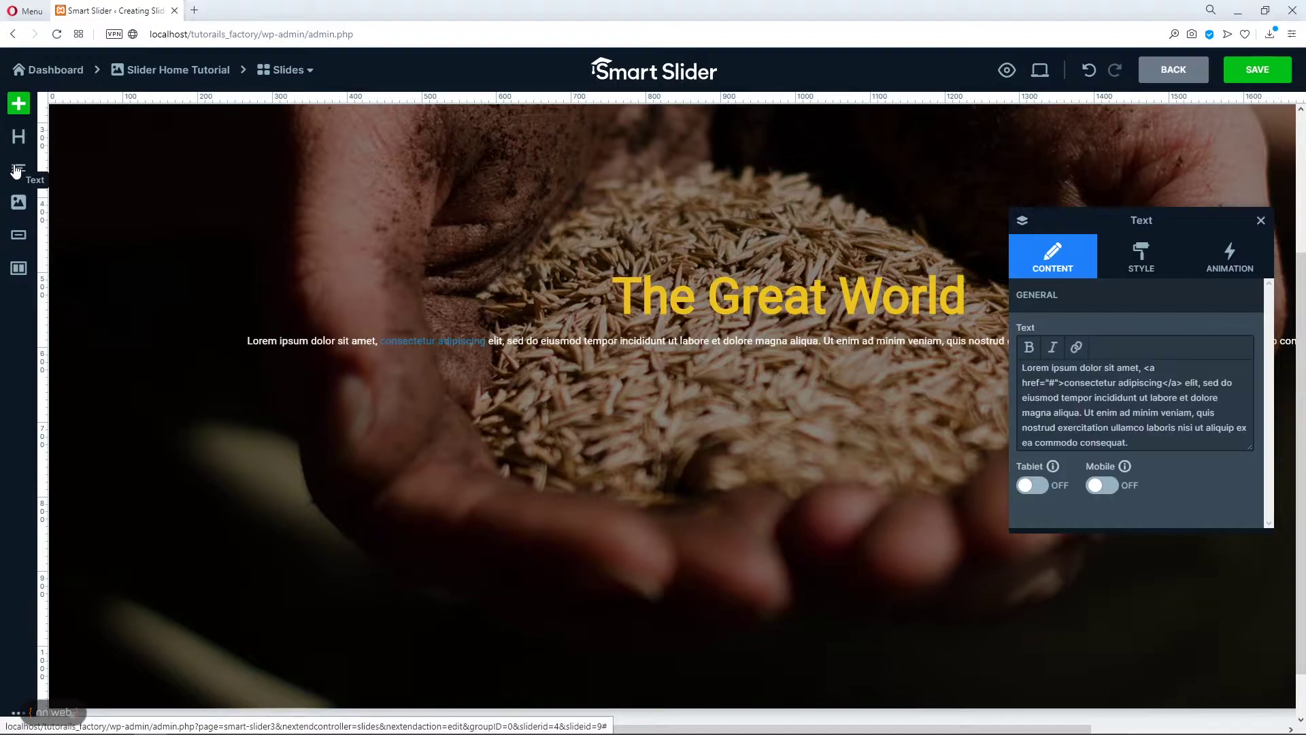
scroll(592, 388, "up", 1)
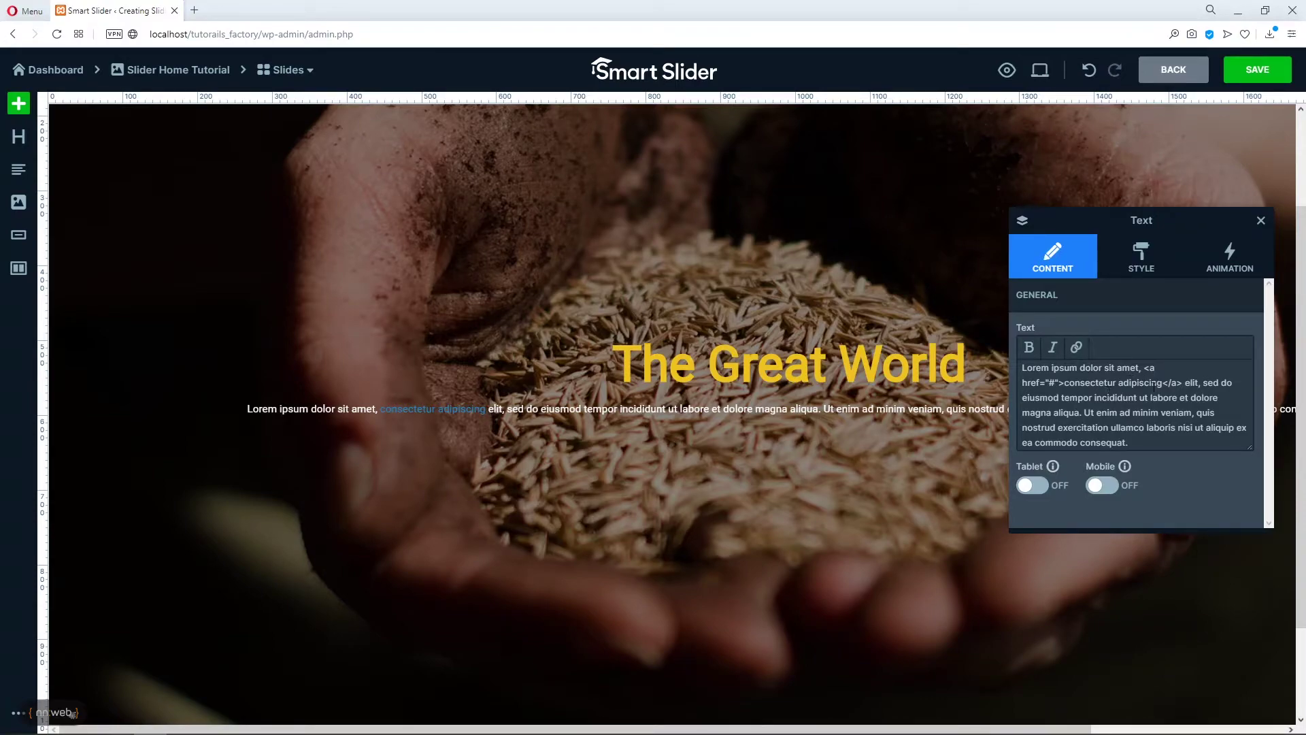
left_click(1150, 368)
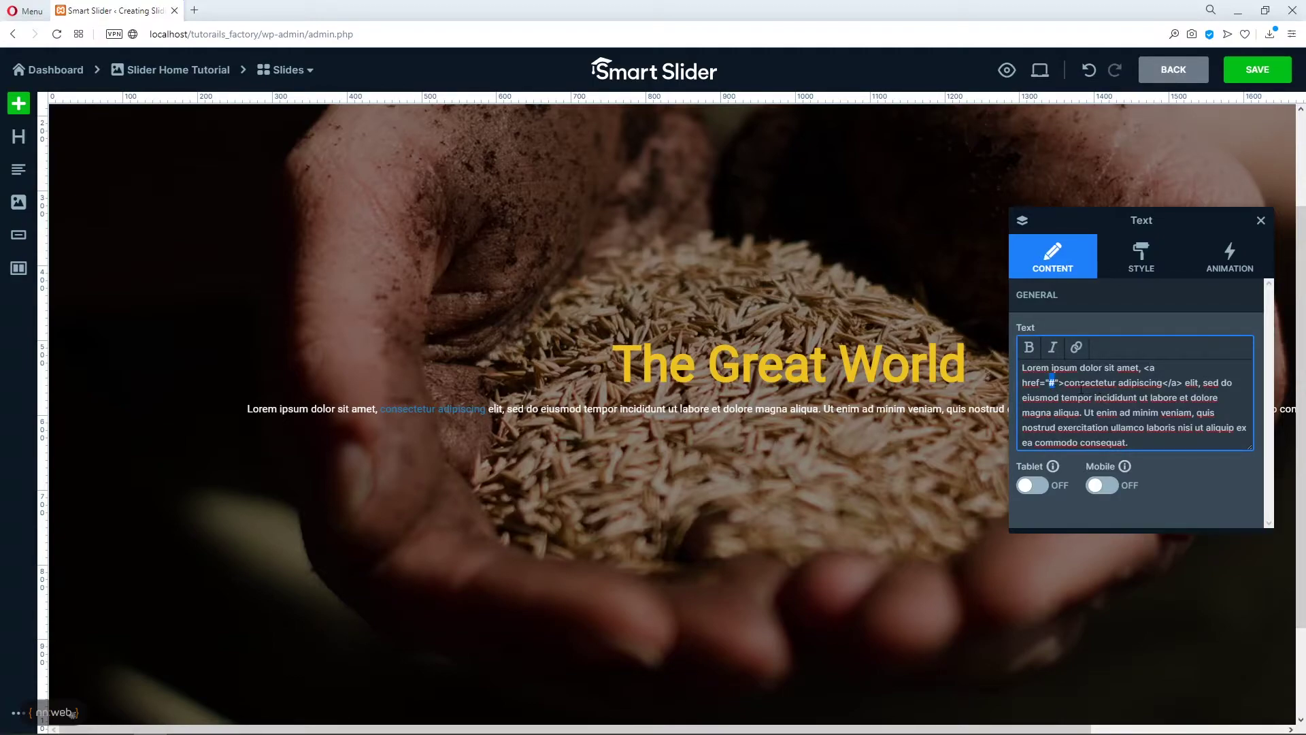
Examine the text layer's separate tablet and mobile text options, leaving both off
left_click(1032, 485)
scroll(1054, 452, "down", 2)
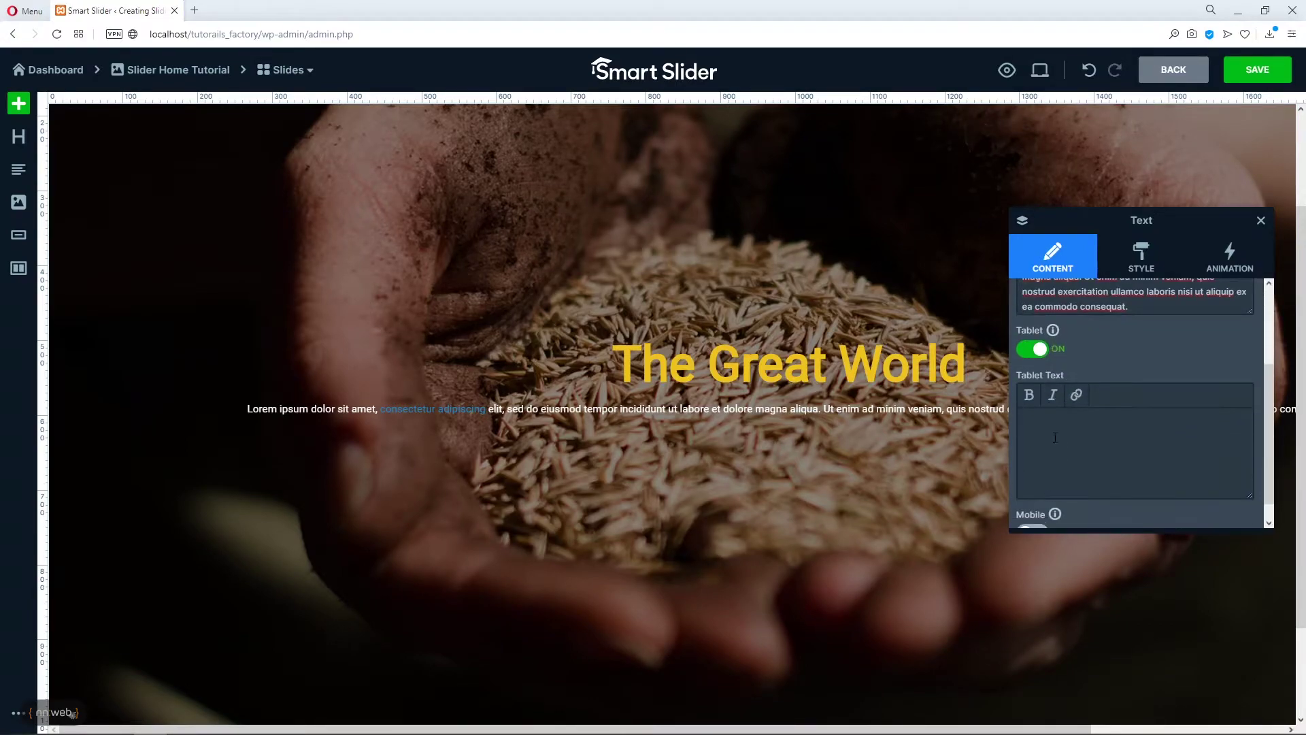
left_click(1047, 351)
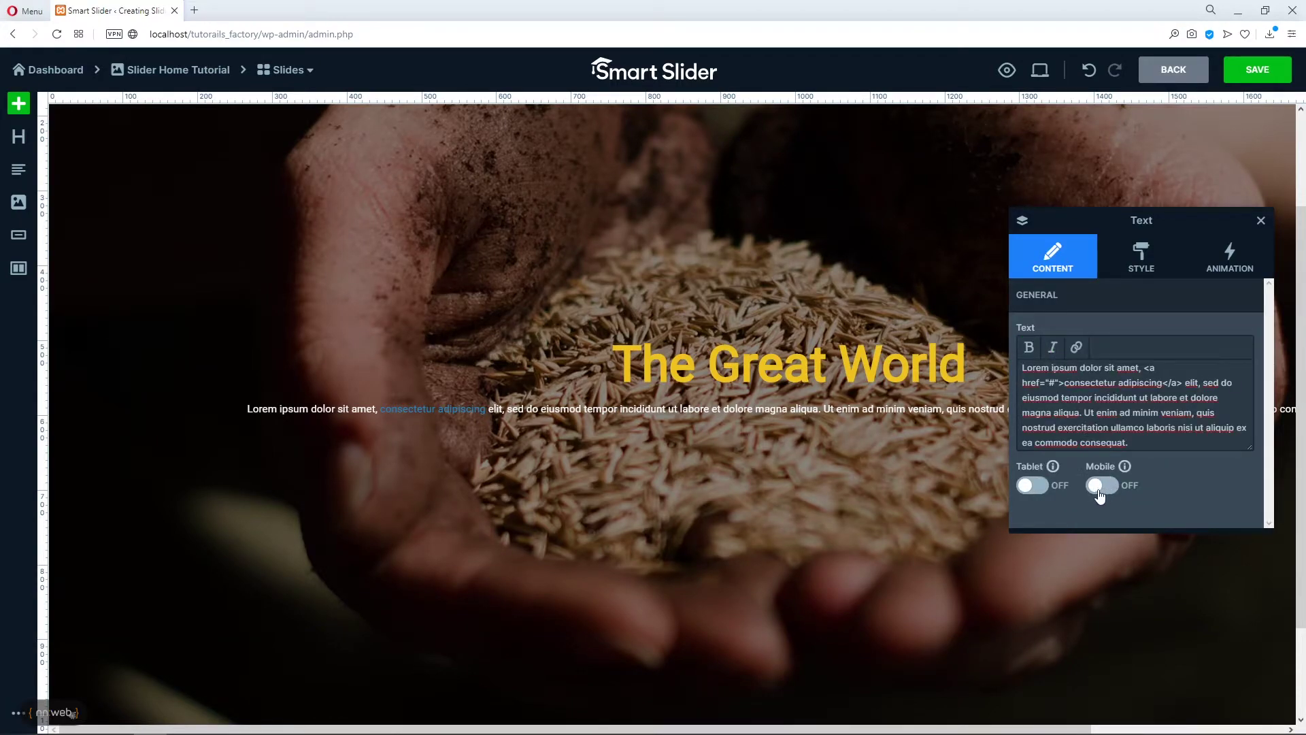
mouse_move(1124, 468)
Look over the text layer's typography, background, border and spacing style options, collapsing the extra typography and background settings
left_click(1146, 263)
scroll(1119, 357, "down", 1)
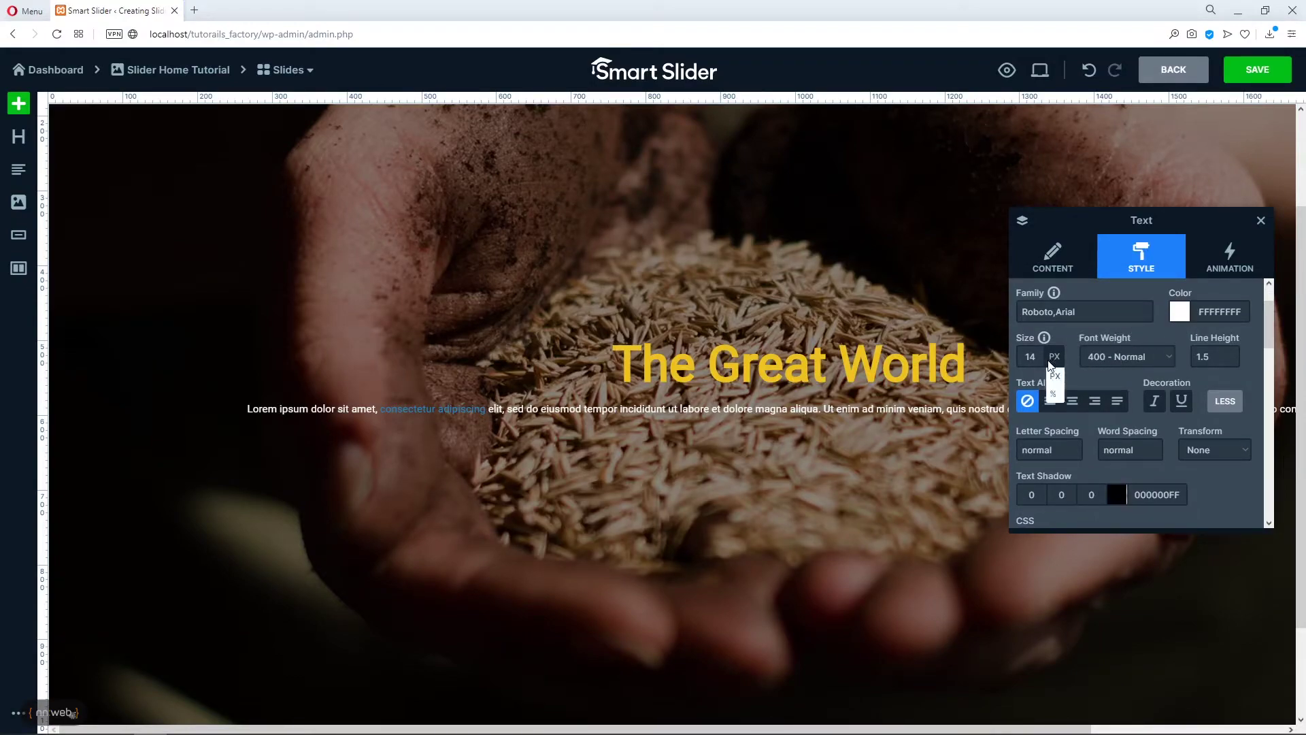
scroll(1138, 378, "down", 1)
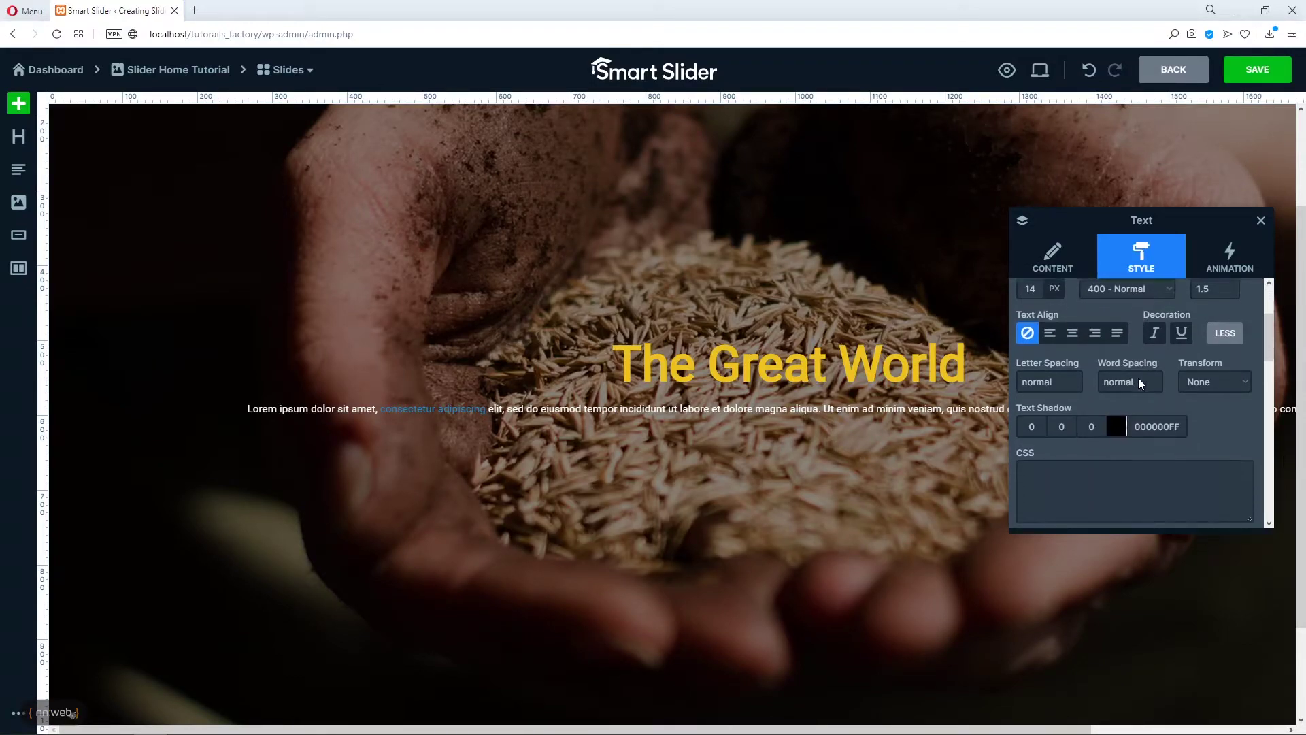
scroll(1157, 386, "down", 2)
scroll(1123, 424, "up", 2)
left_click(1221, 335)
scroll(1215, 382, "down", 1)
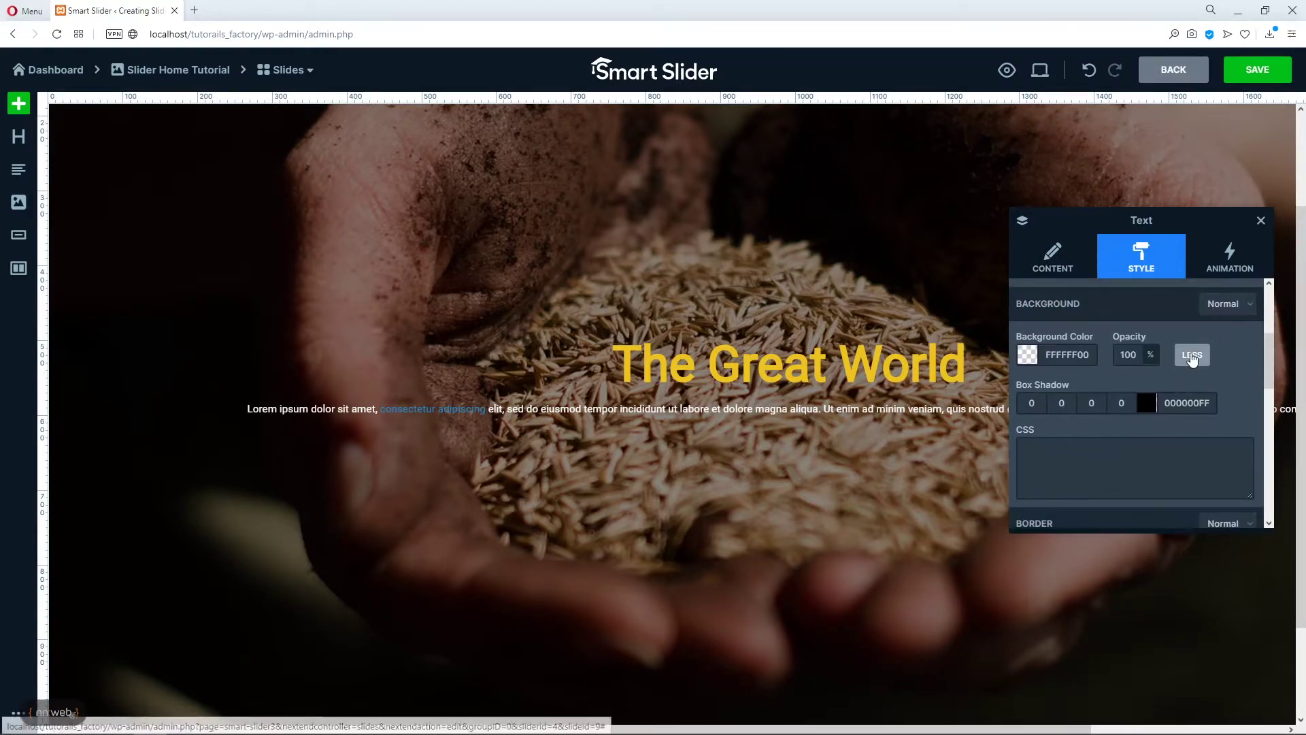
left_click(1193, 354)
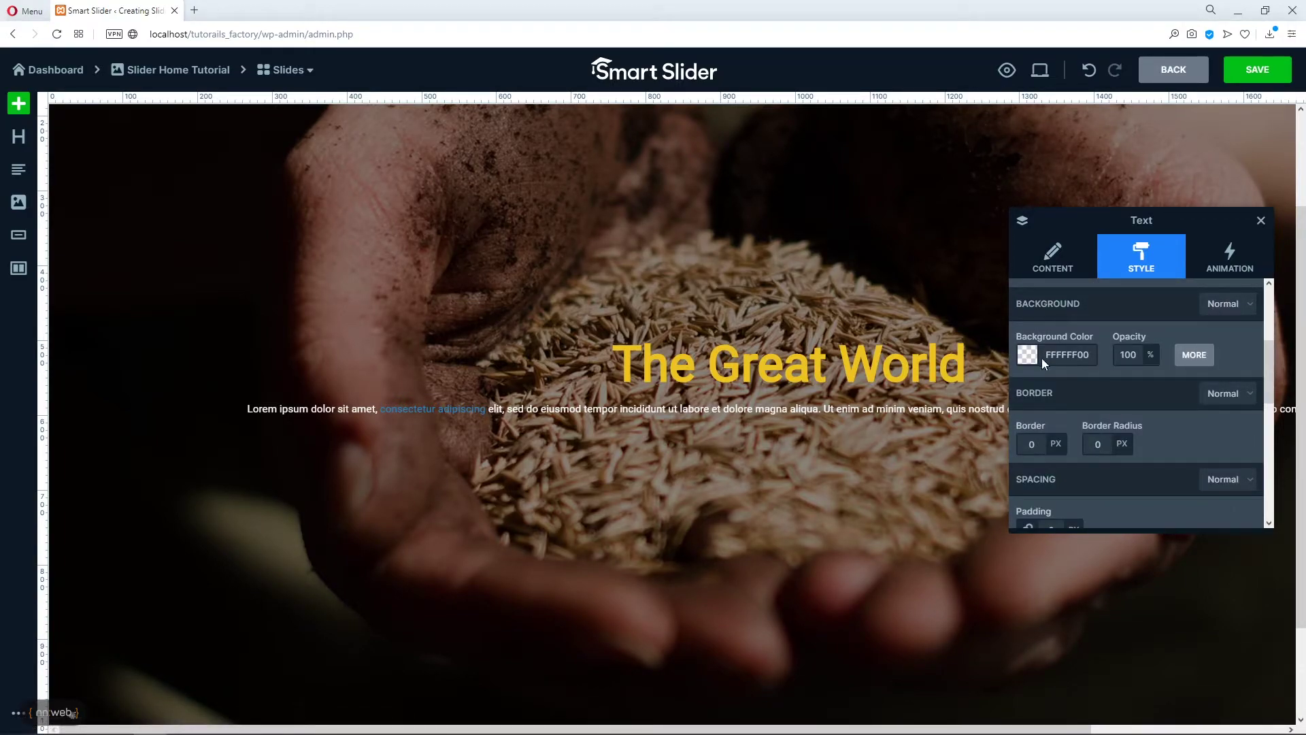
scroll(1079, 391, "down", 2)
left_click(1075, 394)
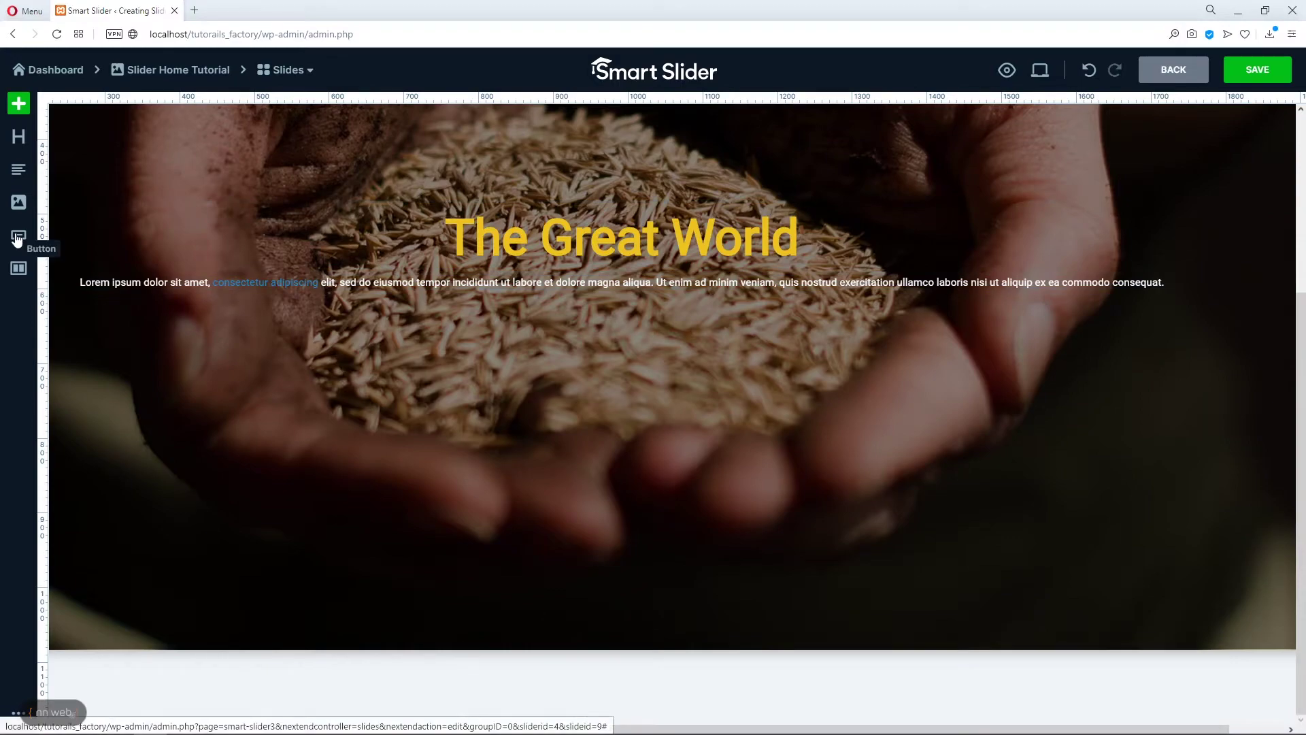
Add a button layer below the paragraph, check the finished example page in the other browser, and label the button See More
left_click(18, 236)
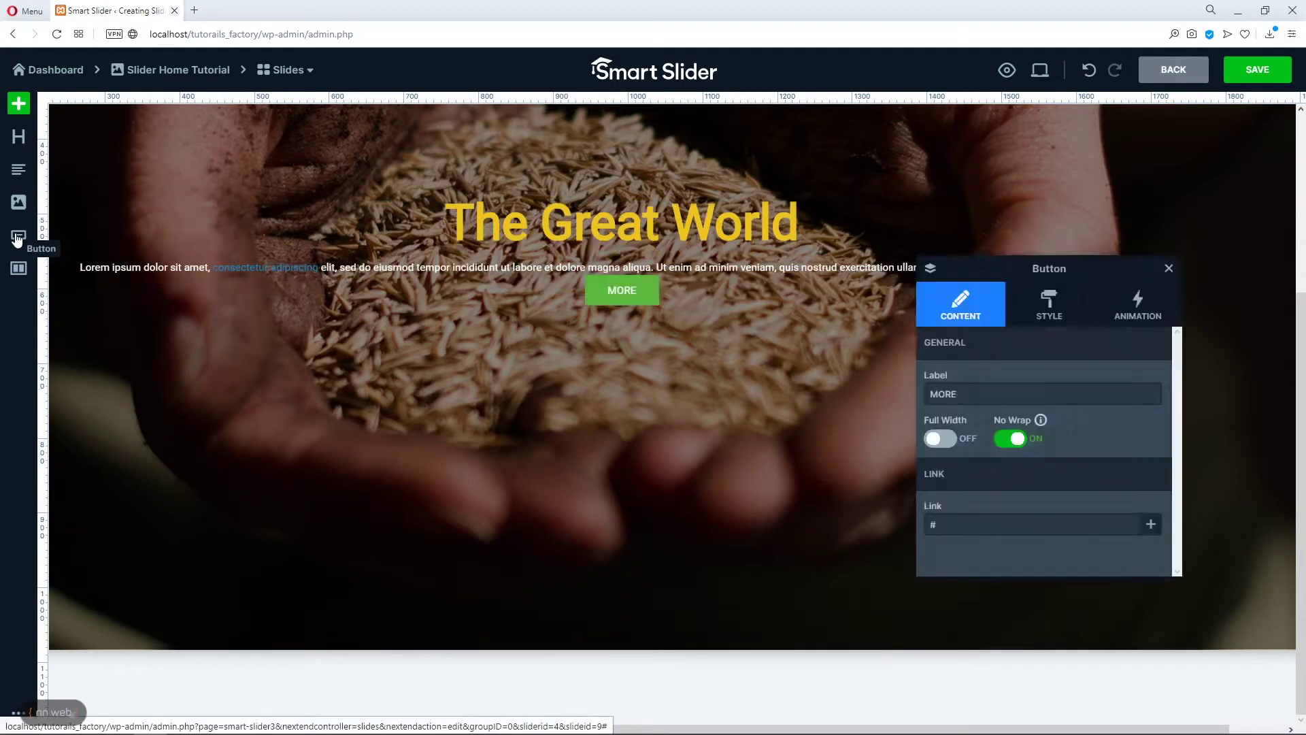
double_click(945, 394)
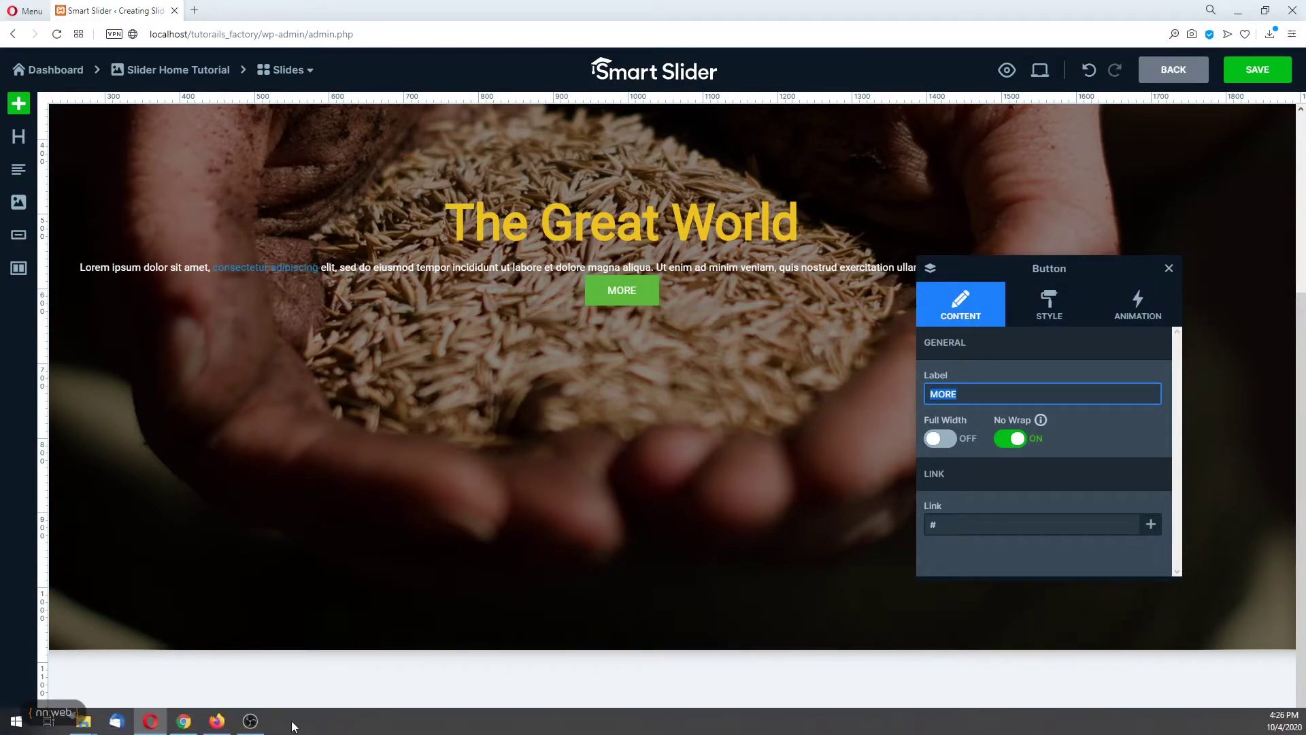
left_click(217, 723)
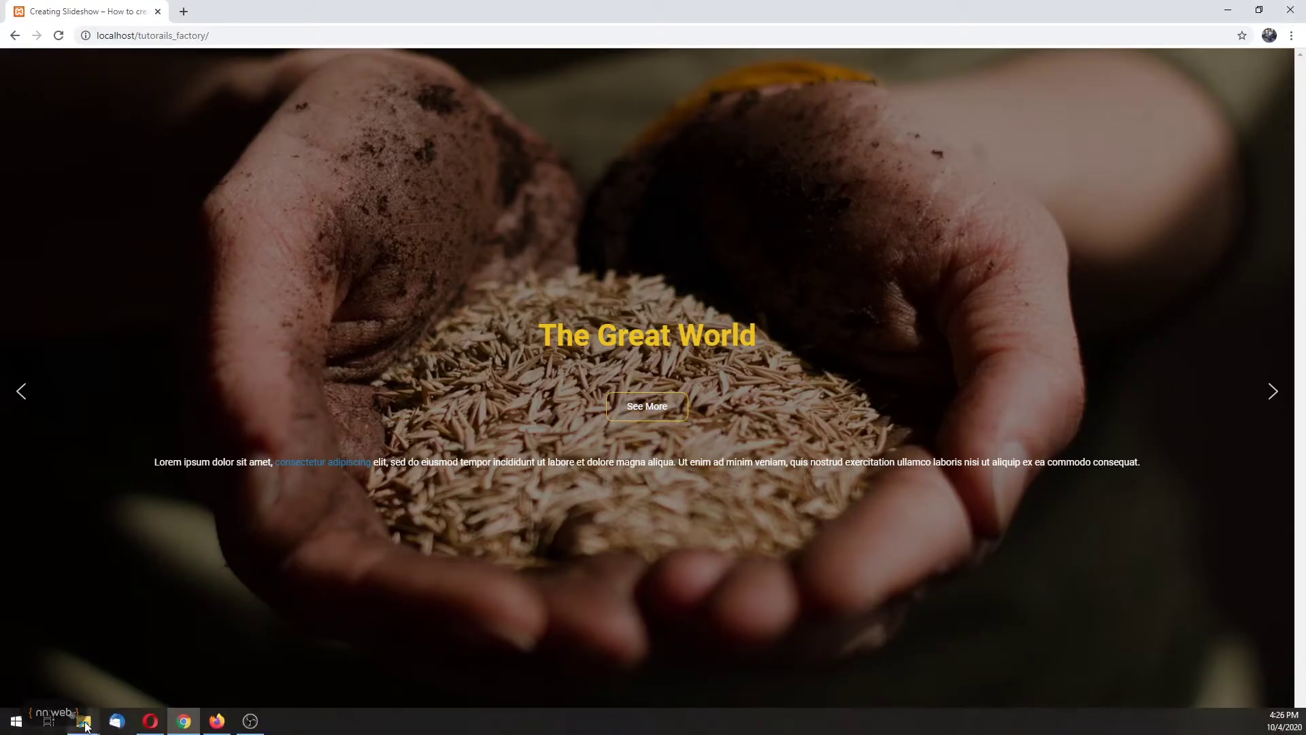
left_click(150, 721)
type("See More")
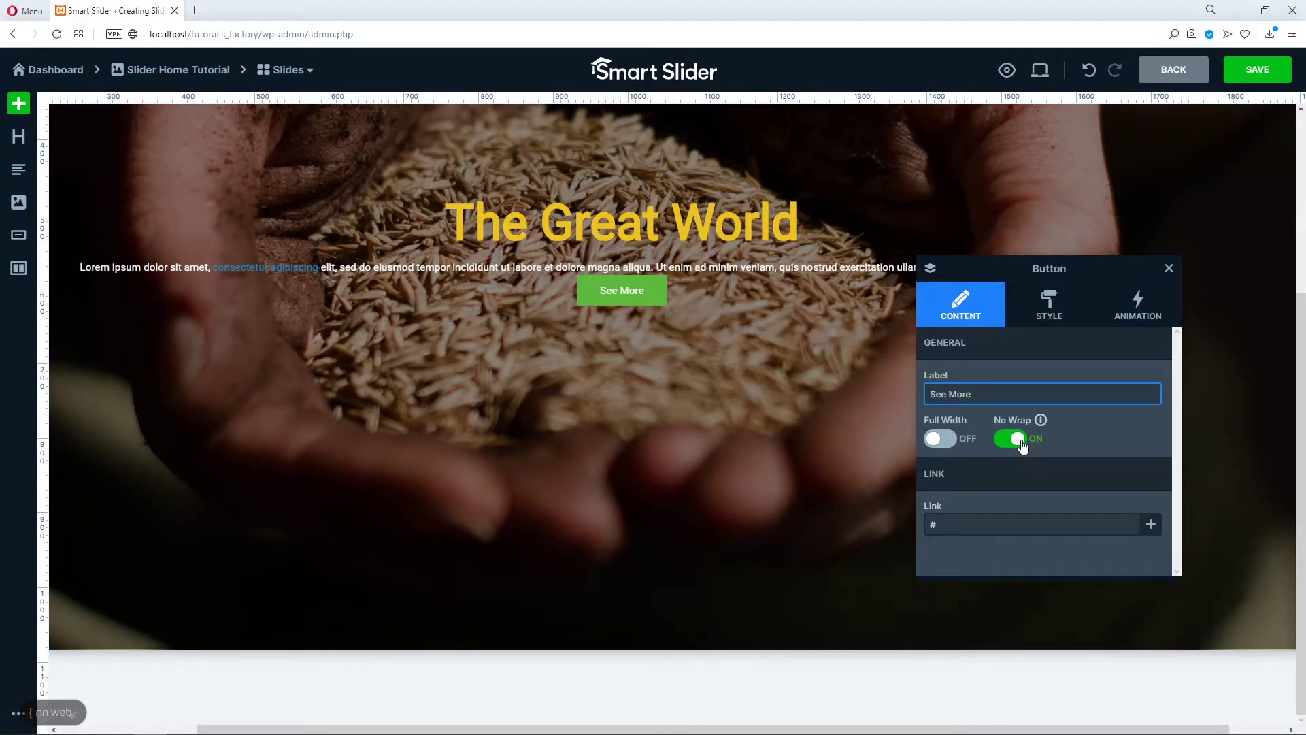
Make the See More button's background fully transparent by reducing its color's alpha to 5CBA3C00
left_click(1060, 306)
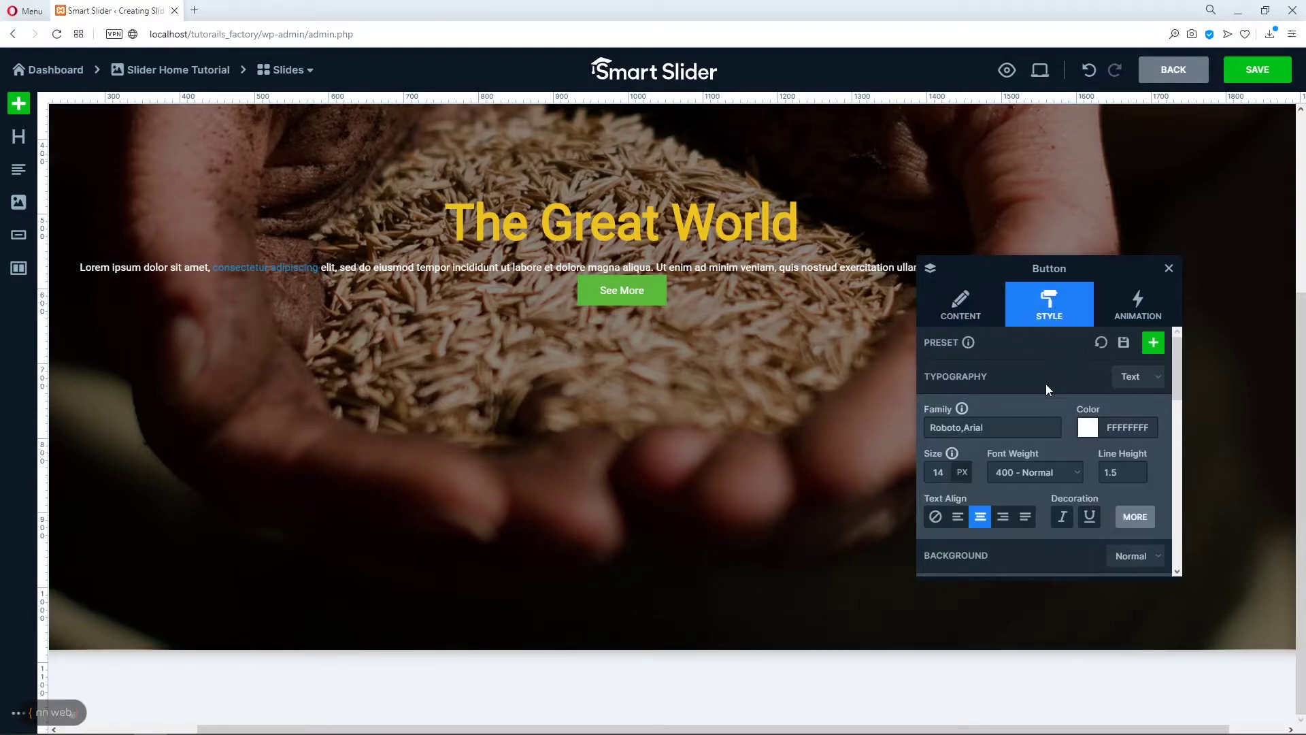
scroll(1026, 457, "down", 1)
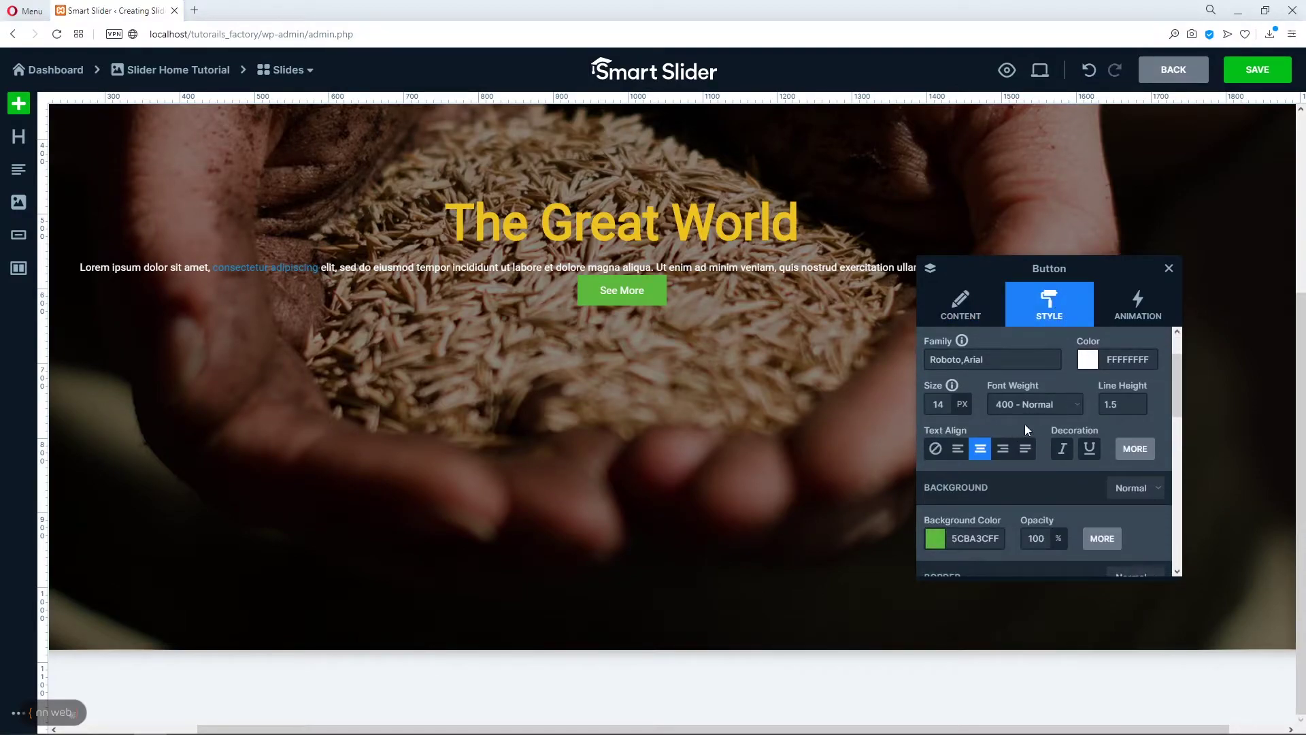
scroll(1026, 426, "down", 2)
left_click(936, 404)
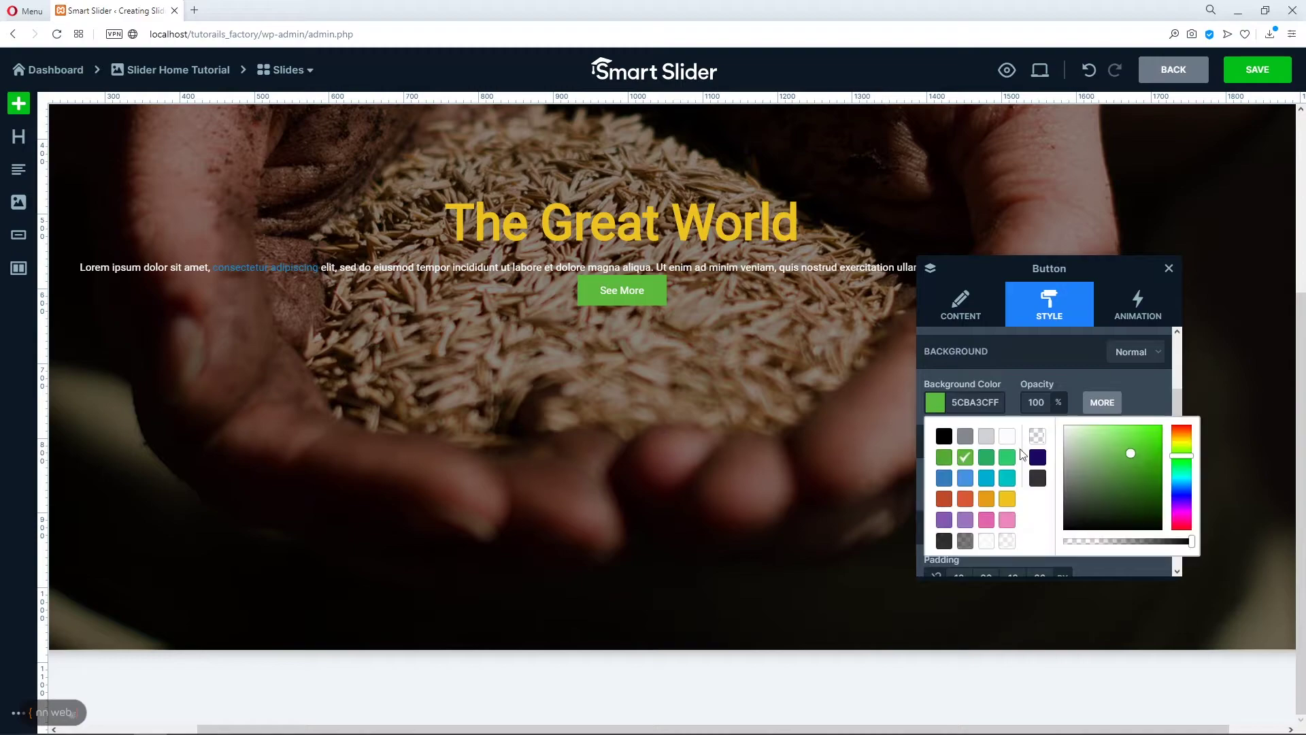
left_click_drag(1194, 546, 1063, 548)
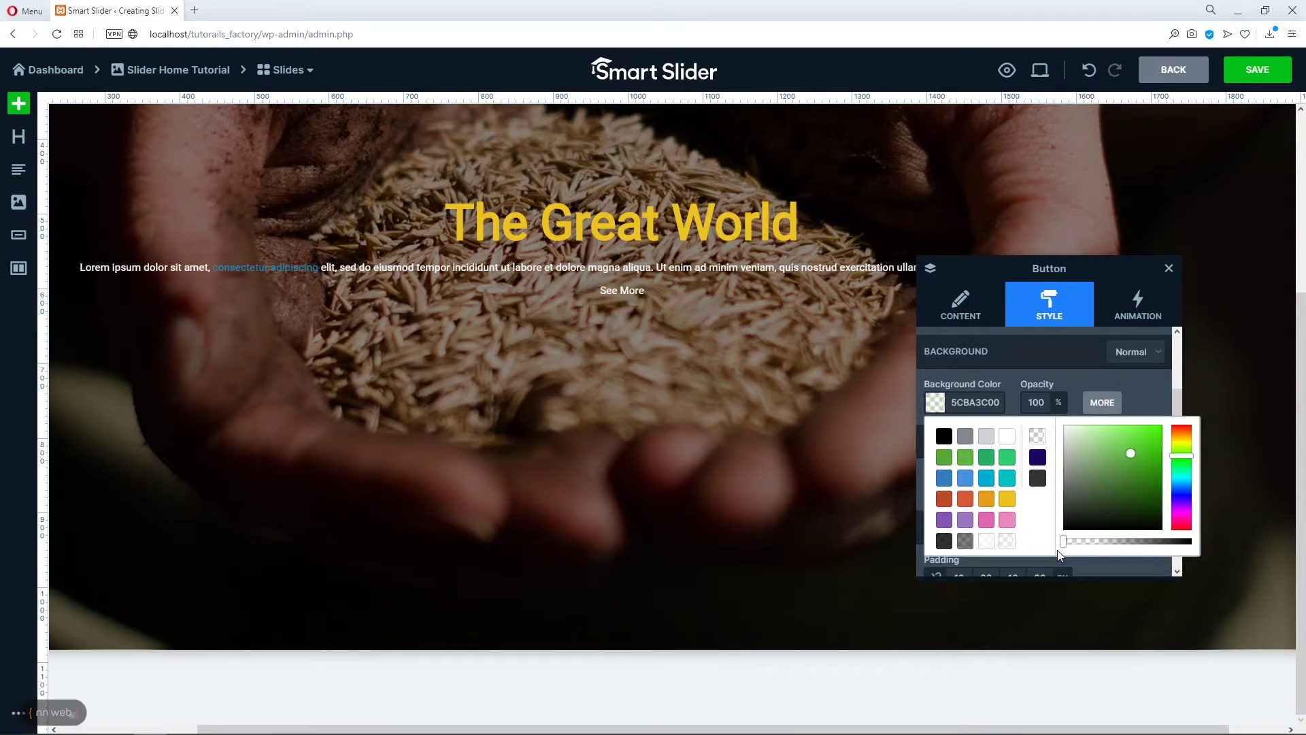
left_click(1050, 366)
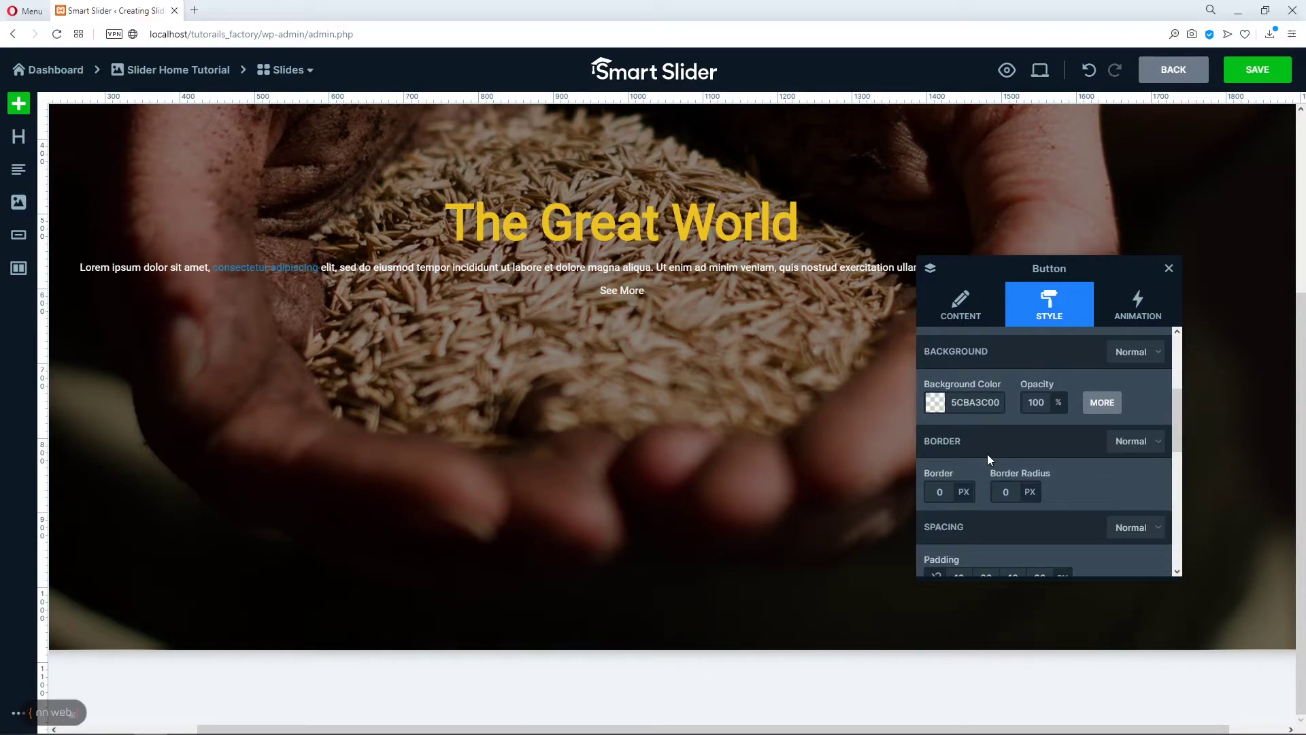
Give the See More button a 1 px solid yellow border in ECC31FFF with a 10 px border radius
scroll(987, 455, "down", 1)
left_click(936, 424)
left_click(930, 459)
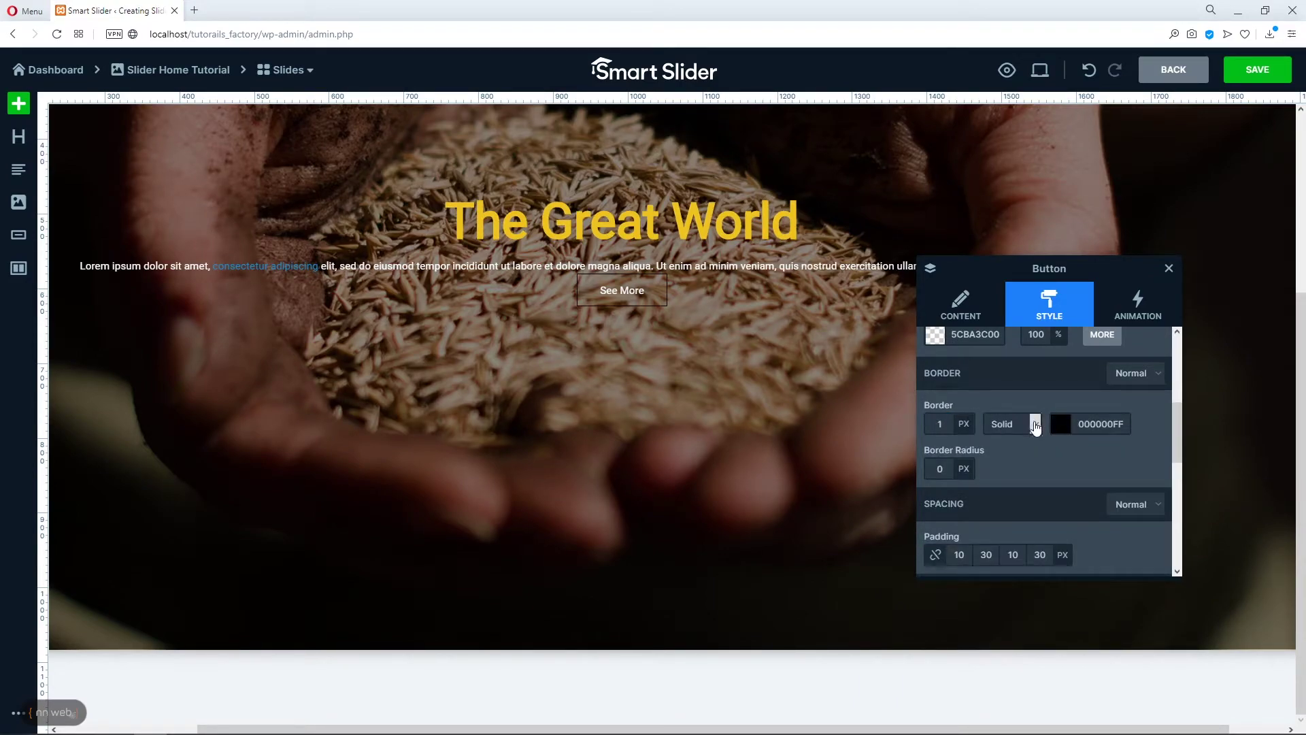
left_click(1061, 428)
left_click(1109, 522)
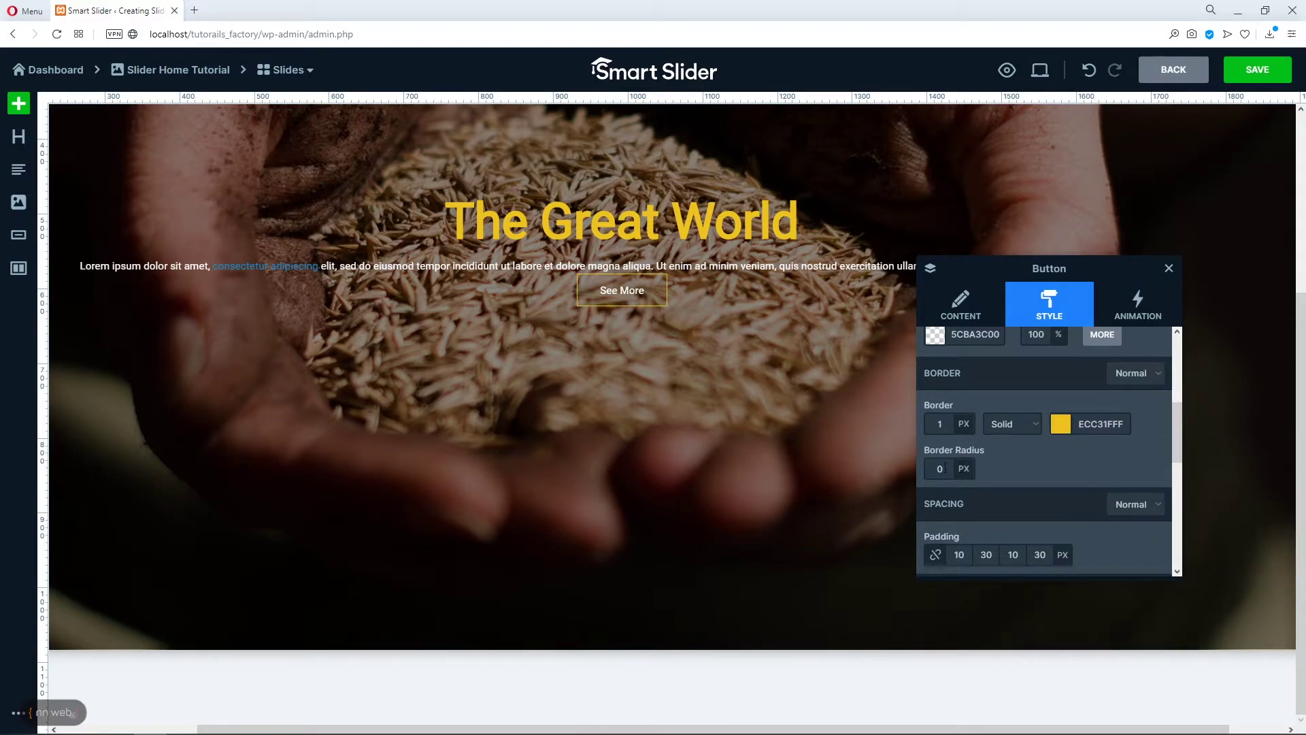
left_click(932, 470)
type("10")
key("Return")
Set the See More button's margin to 150 px and save the slide
scroll(1009, 507, "down", 1)
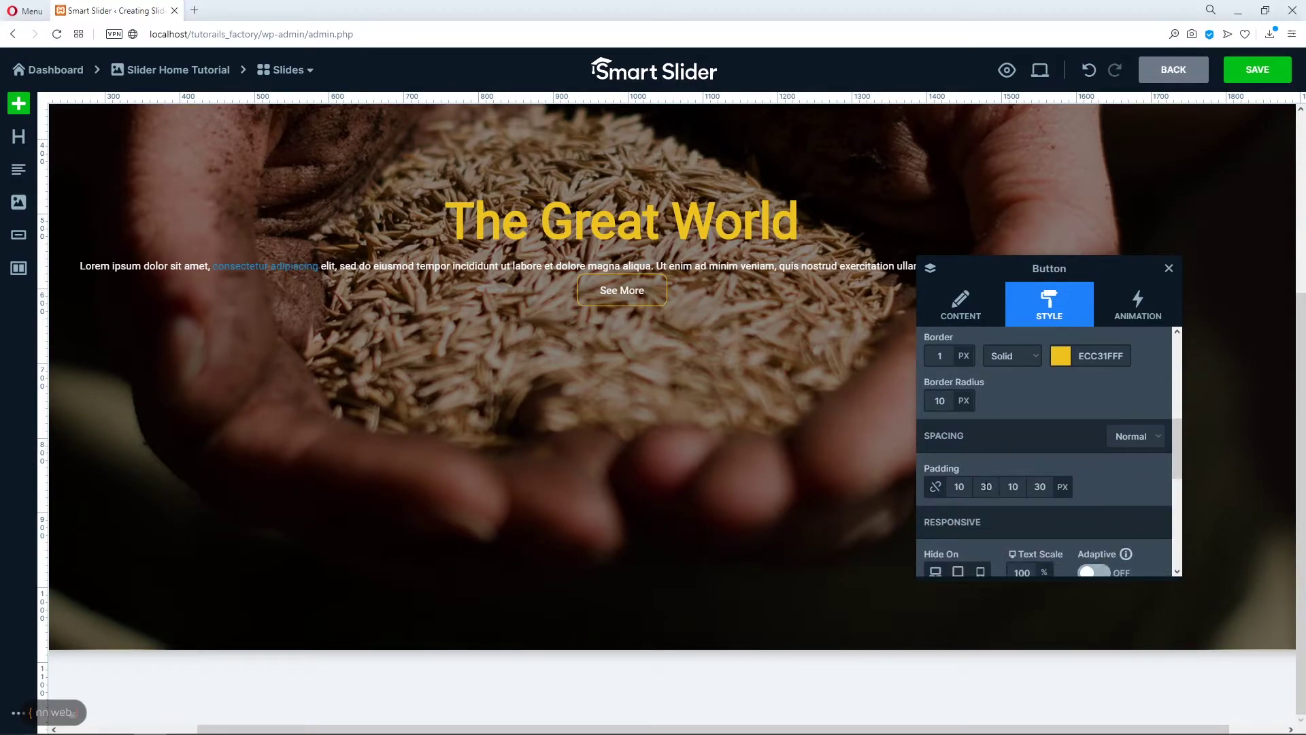
scroll(998, 492, "down", 5)
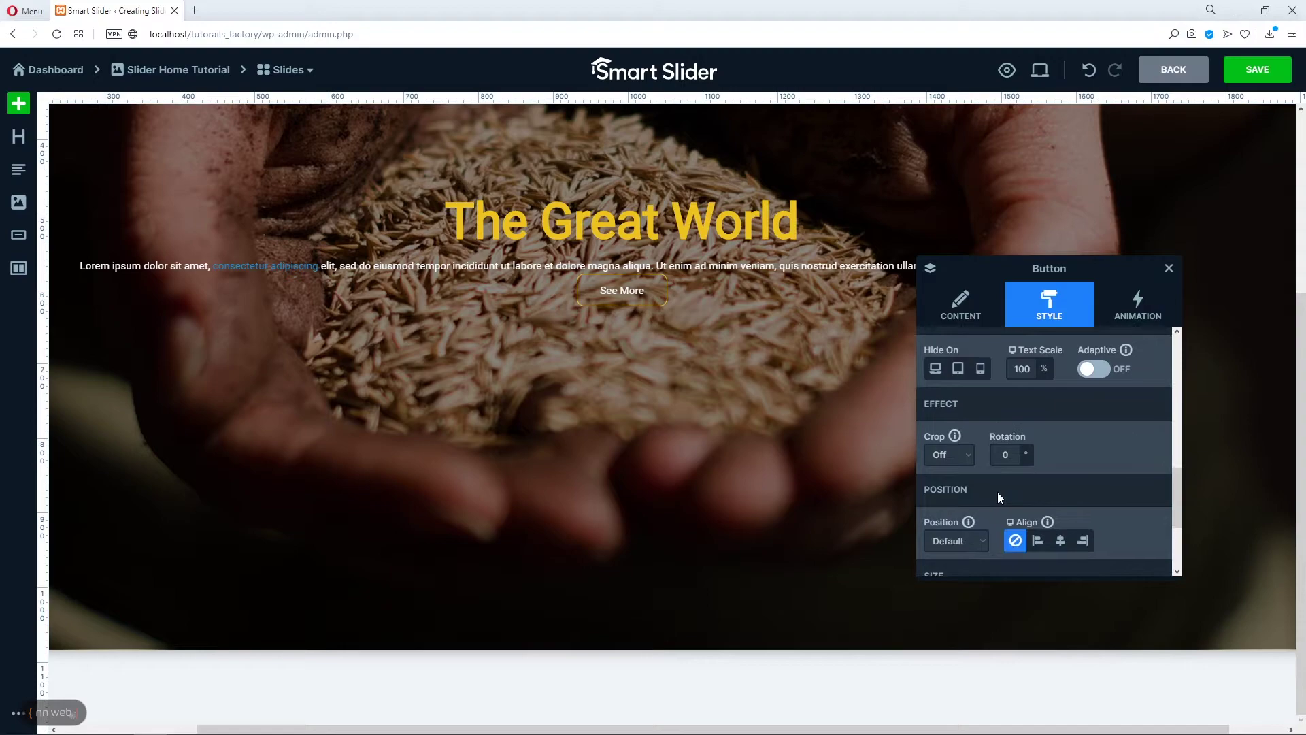
scroll(998, 492, "down", 1)
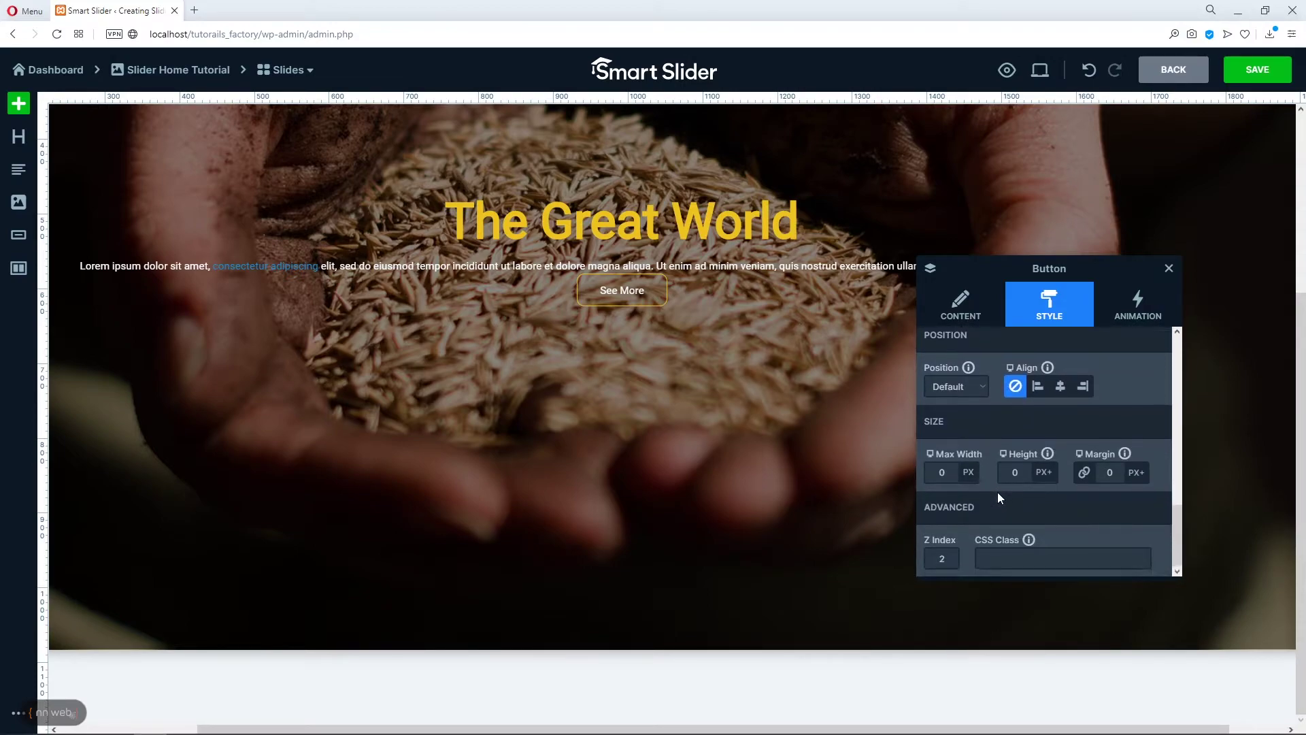
scroll(998, 492, "up", 2)
scroll(997, 492, "up", 3)
scroll(997, 492, "down", 5)
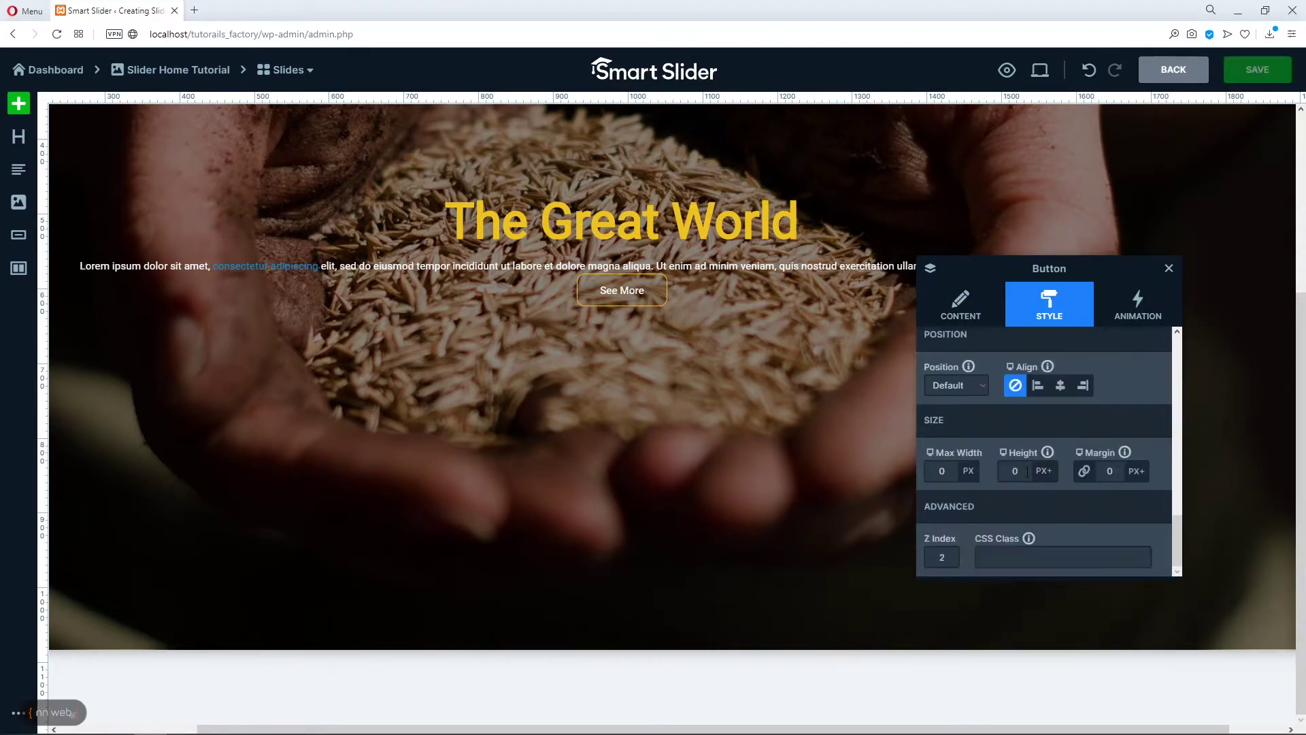
left_click(1109, 472)
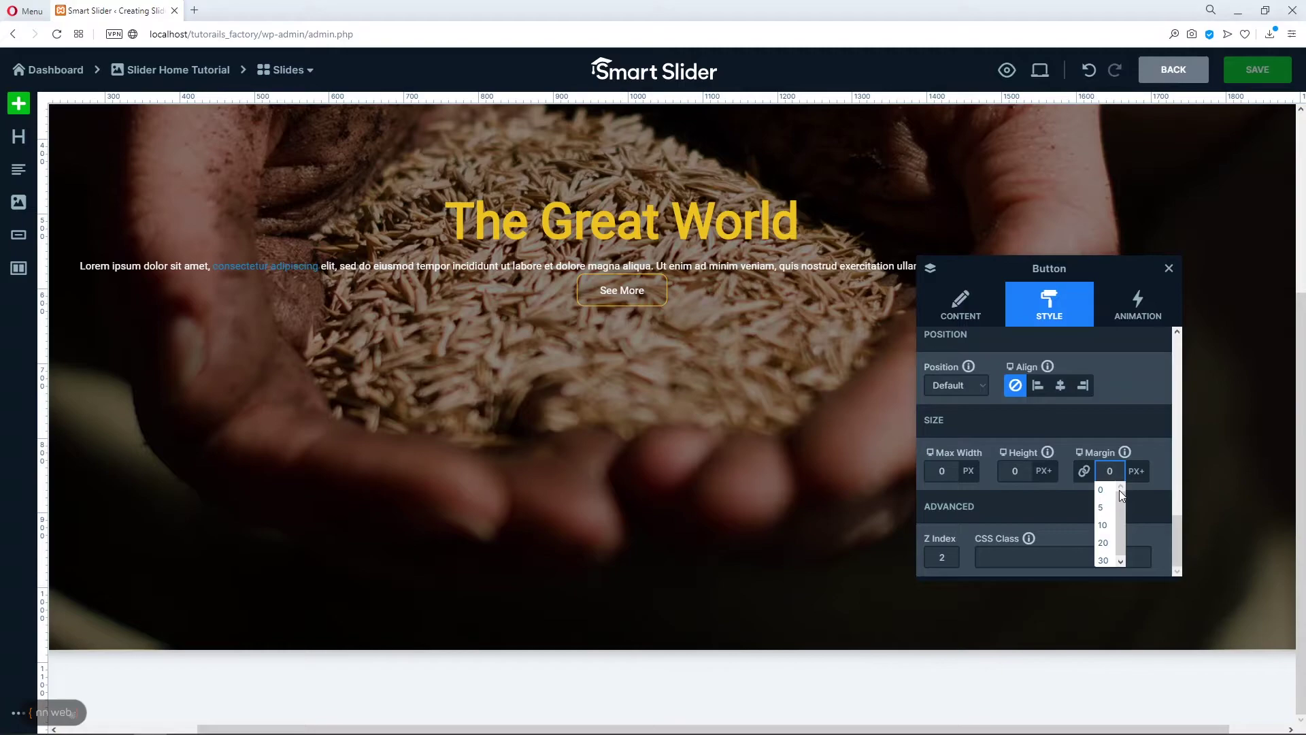
type("5")
key("Return")
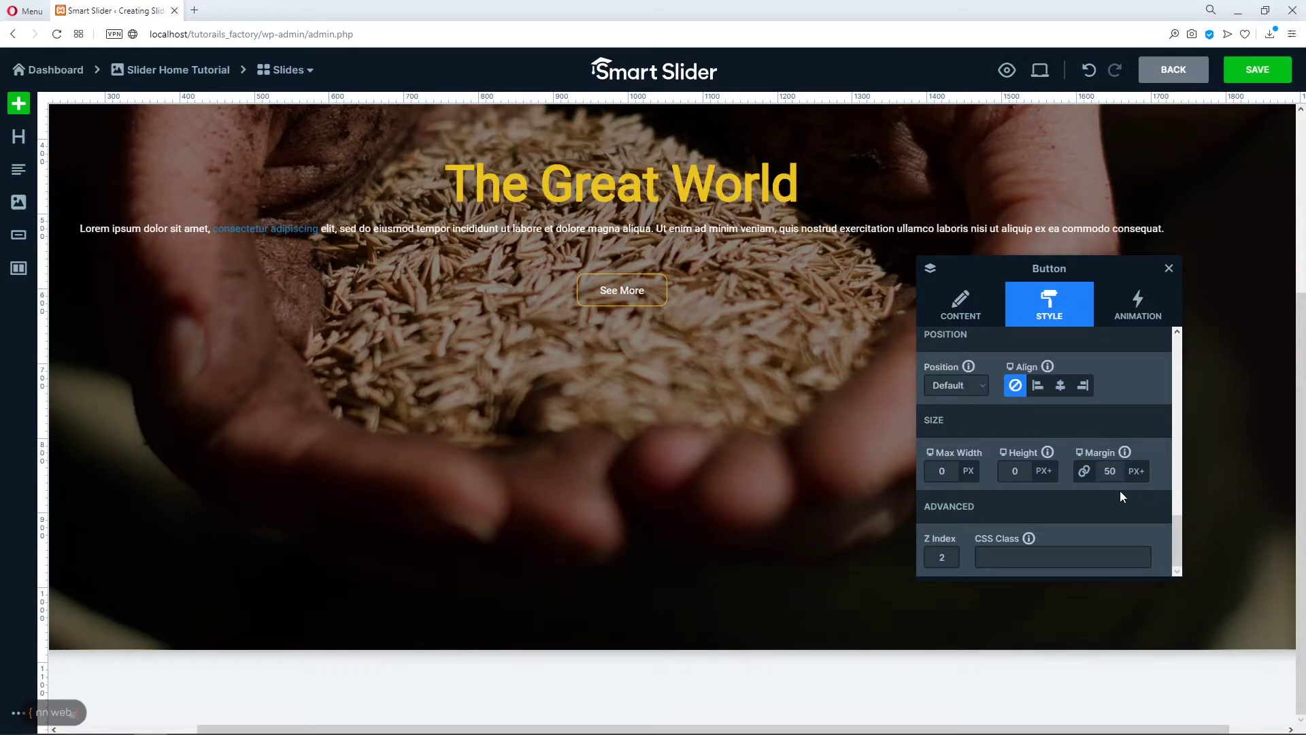
left_click(1113, 472)
type("1")
key("Return")
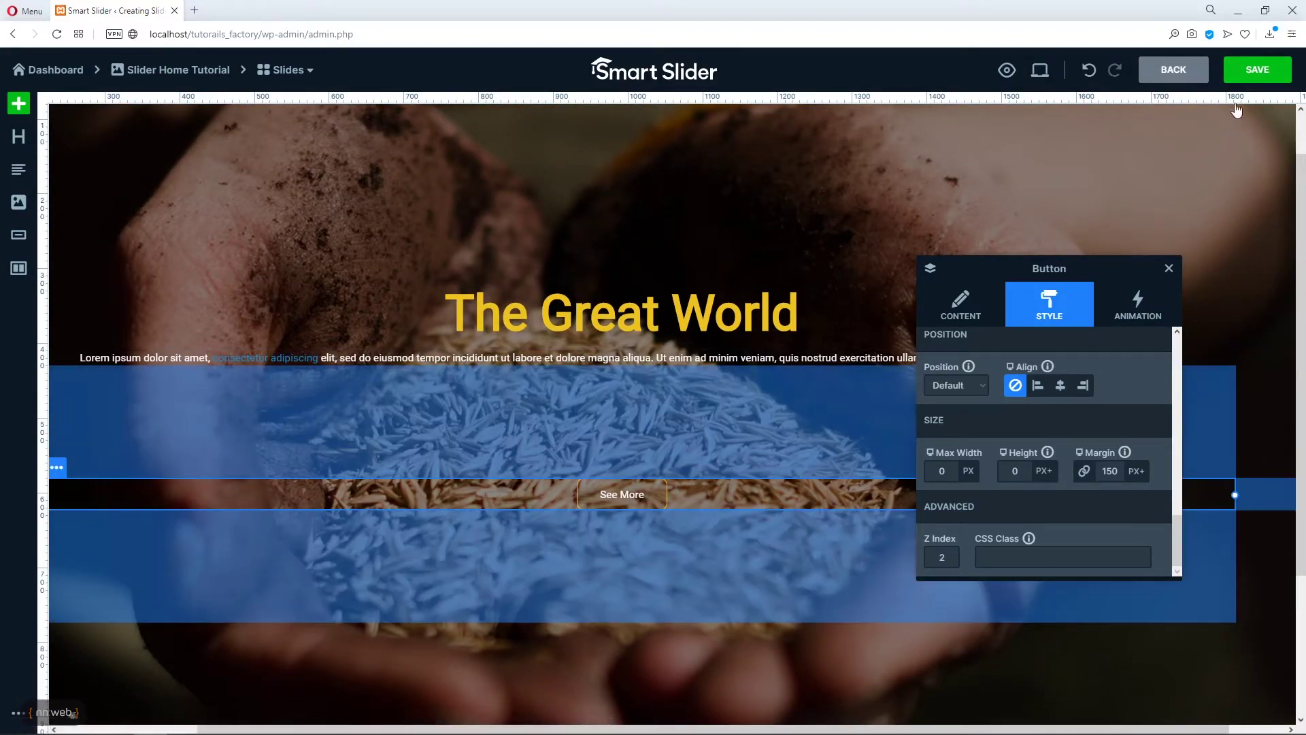
left_click(1252, 75)
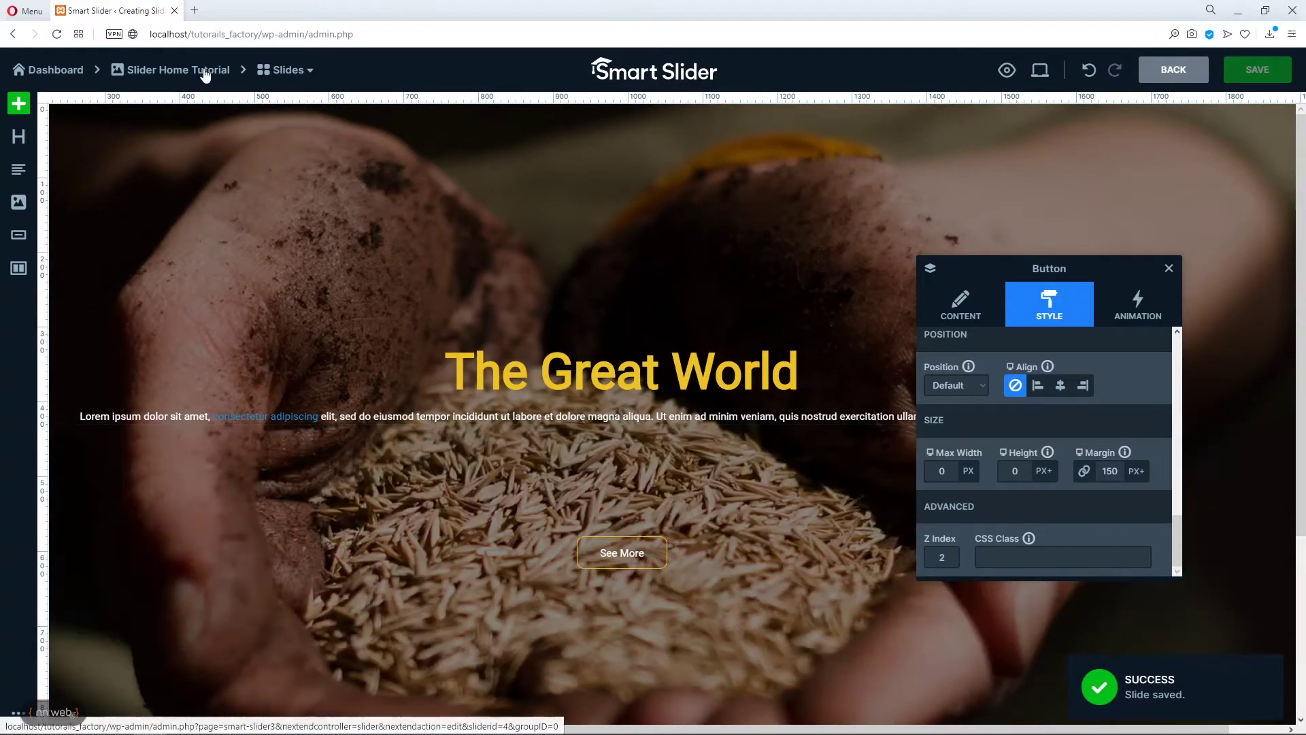
Return to the Slider Home Tutorial overview and duplicate Slide-1
left_click(208, 78)
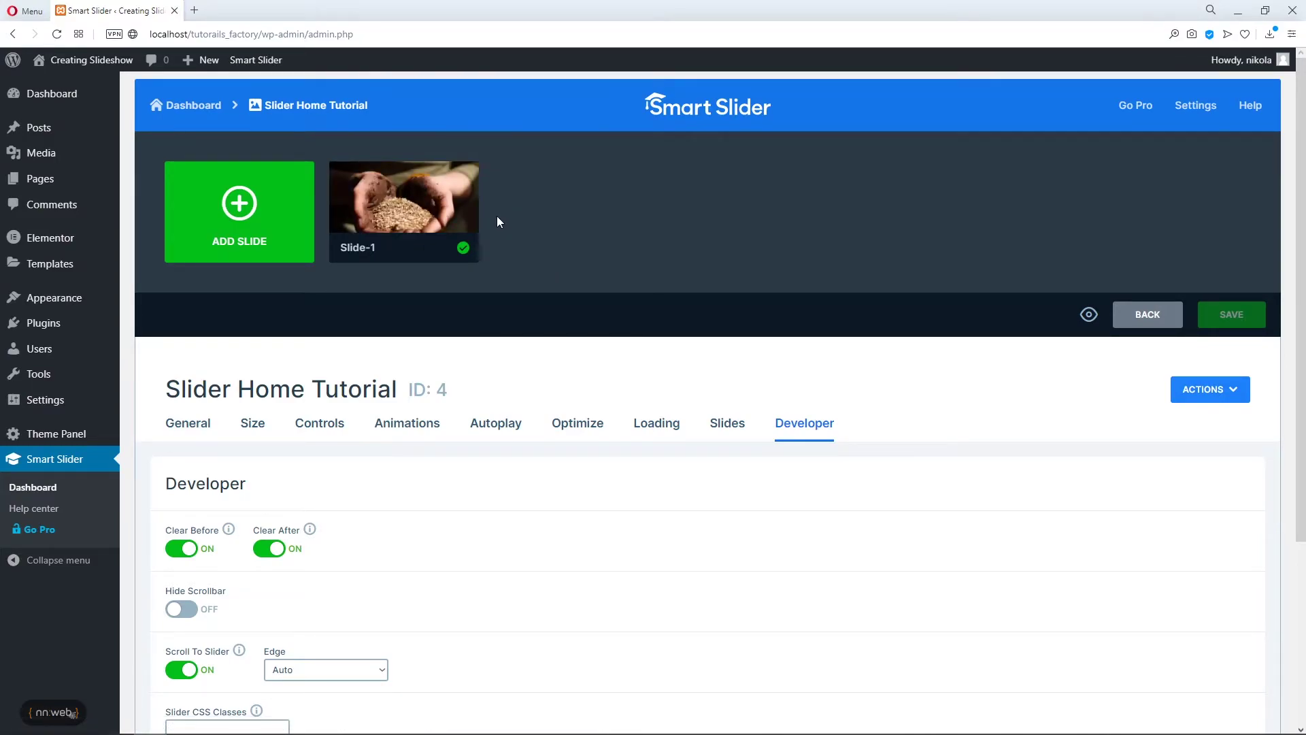
mouse_move(438, 212)
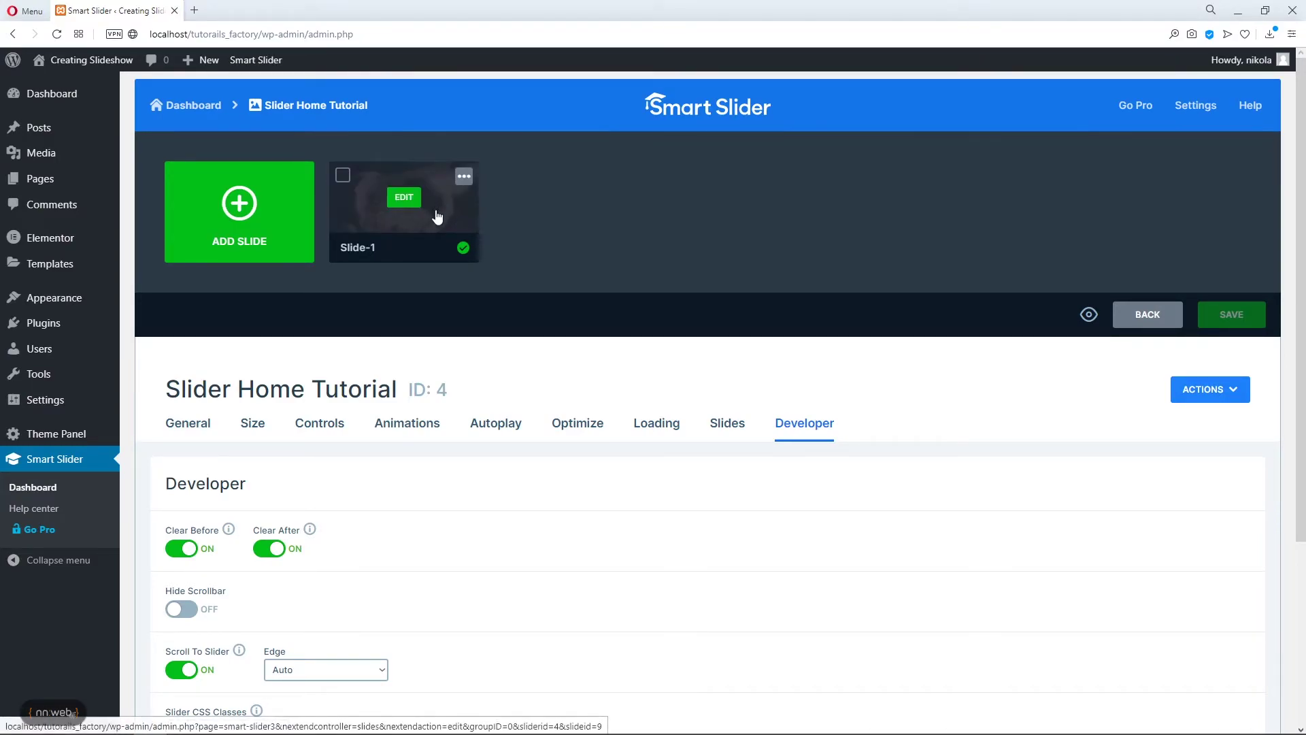
left_click(464, 177)
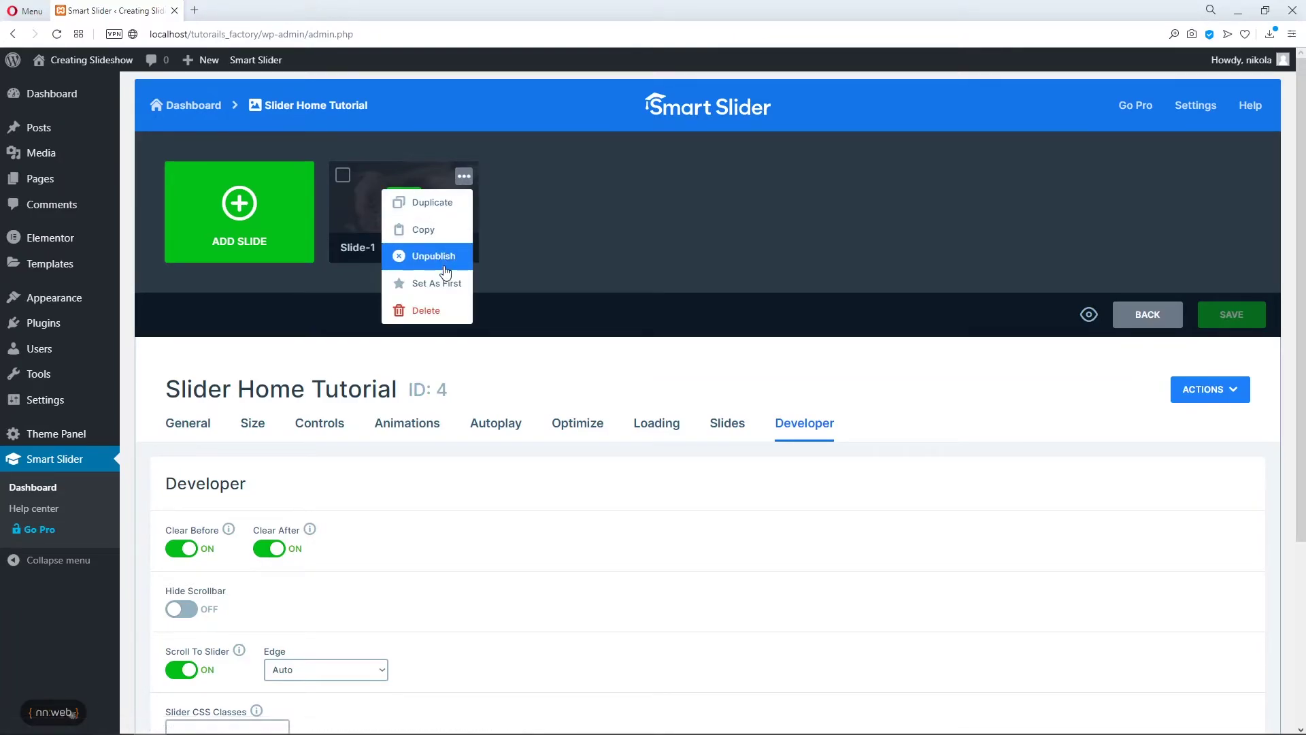
left_click(447, 208)
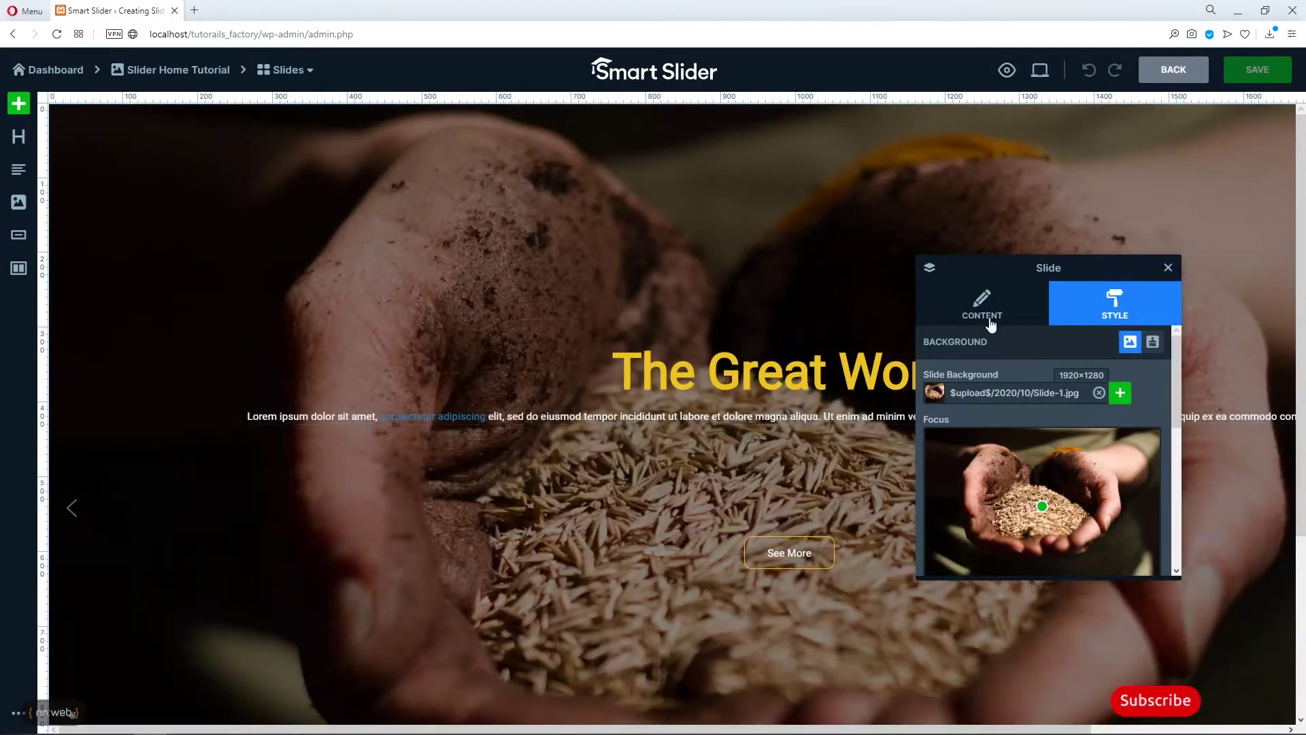
Open the duplicated slide's title for editing and look over its thumbnail, link, animation and advanced content options
left_click(991, 321)
left_click(959, 392)
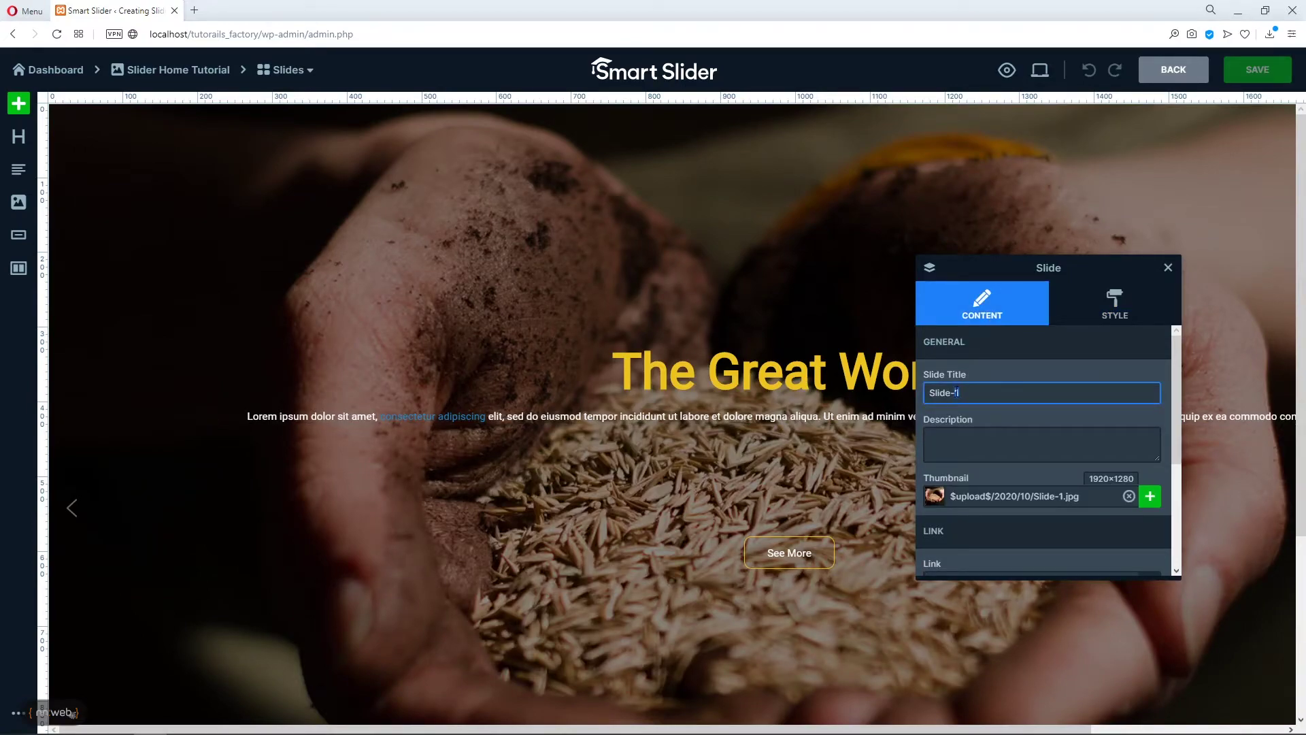
scroll(977, 421, "down", 3)
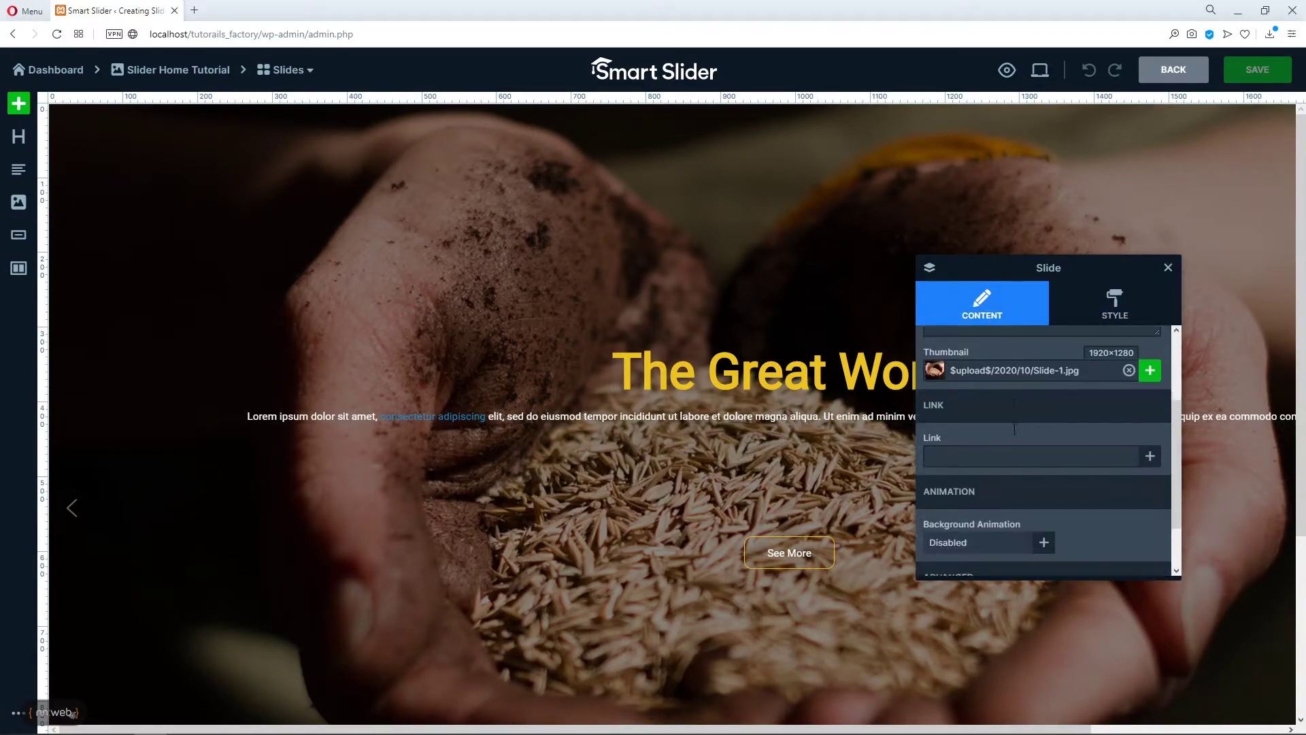
scroll(1014, 429, "up", 3)
scroll(1014, 428, "down", 3)
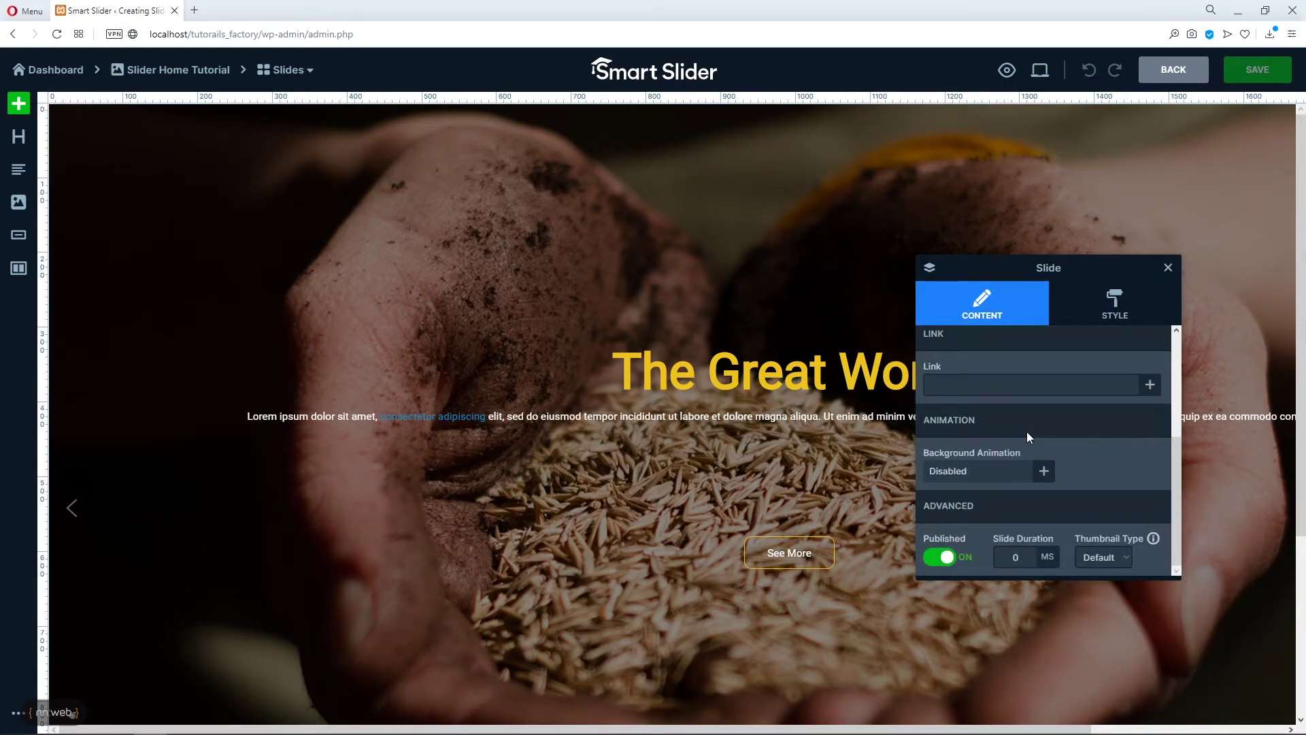
scroll(1027, 432, "up", 3)
Replace the duplicated slide's background image with Slide-2.jpg from the media library
left_click(1115, 301)
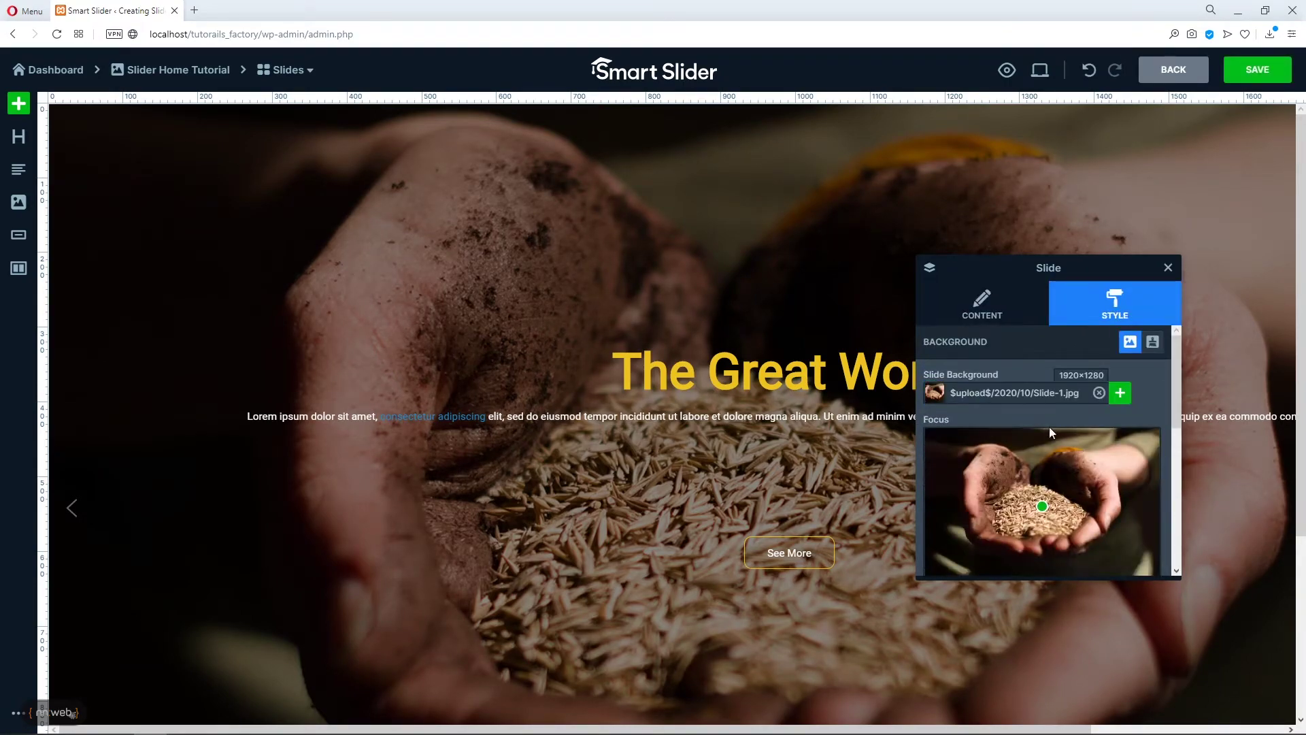
left_click(1099, 392)
left_click(1106, 393)
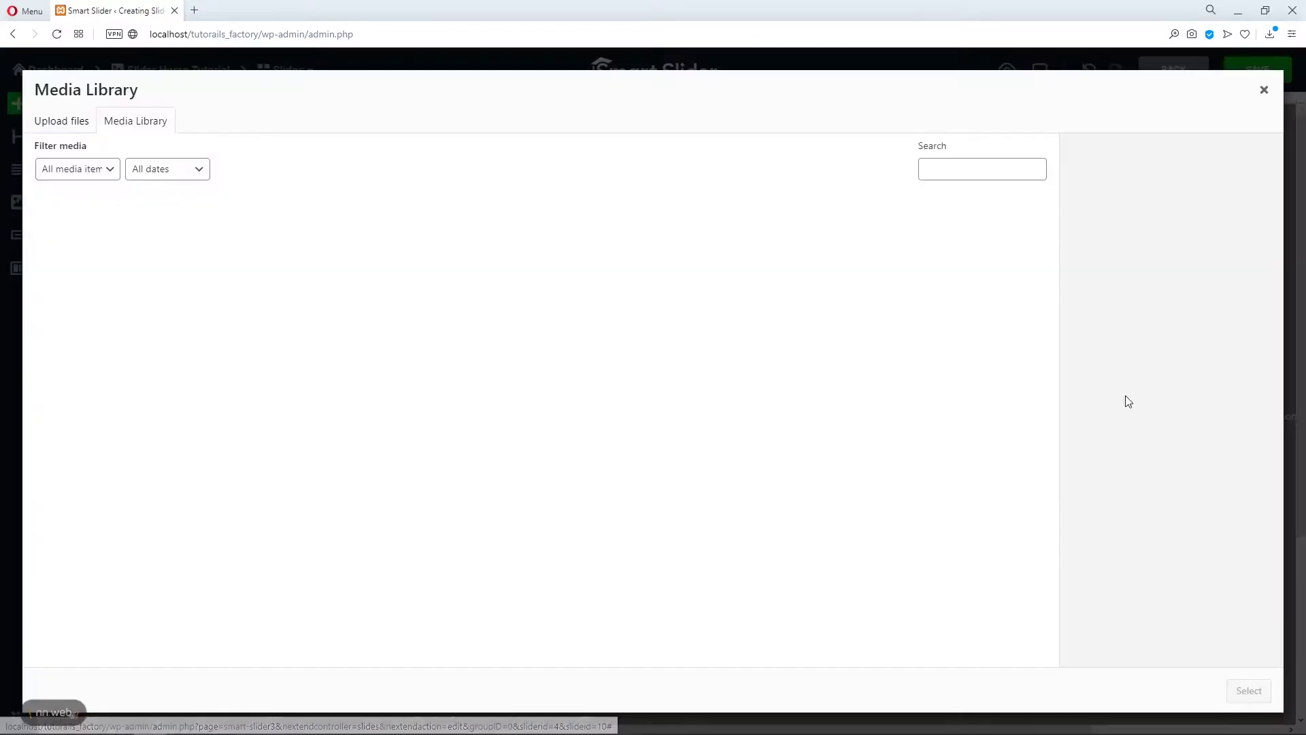
left_click(104, 237)
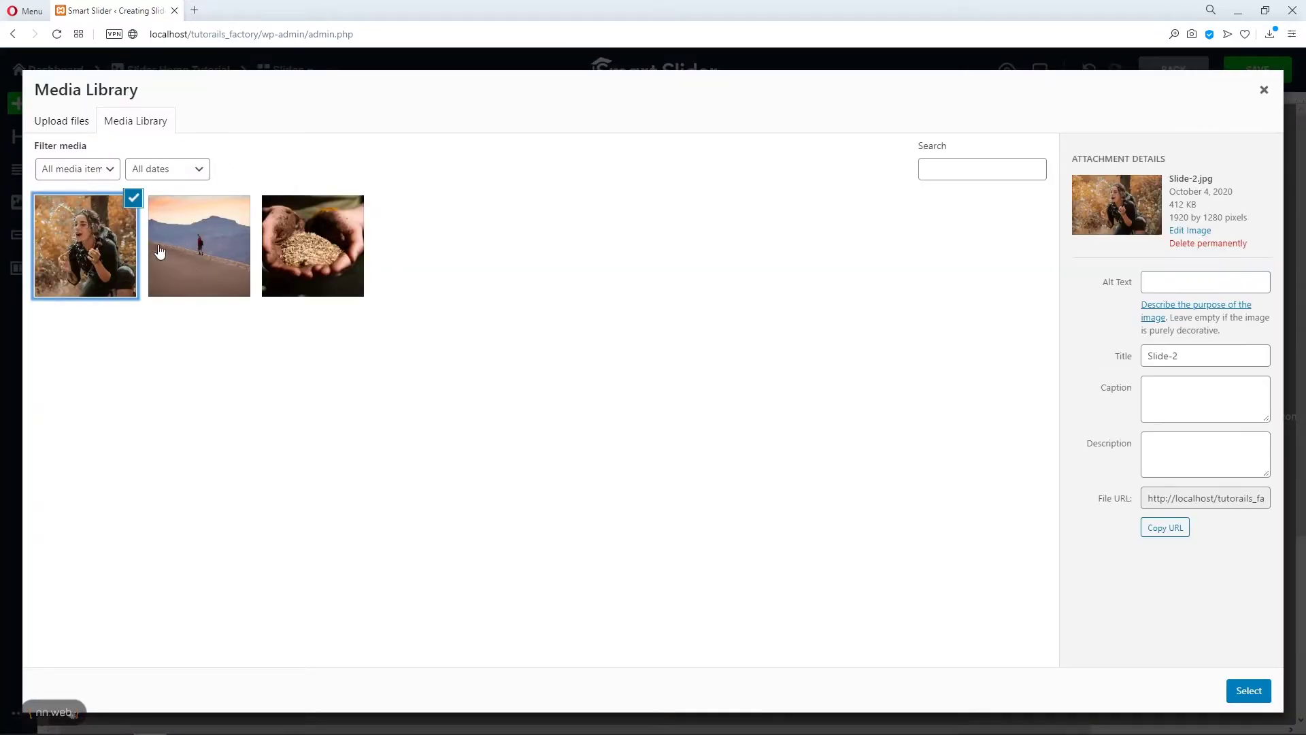
left_click(1246, 690)
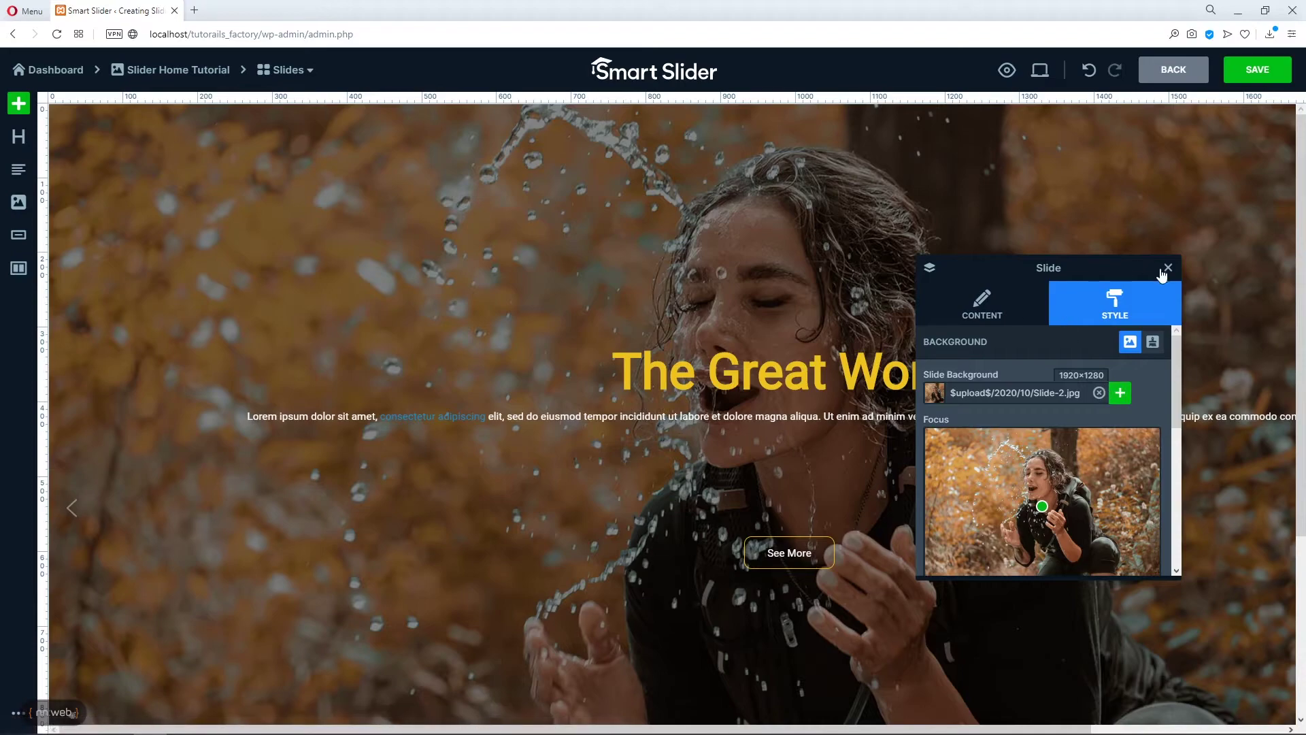
left_click(22, 139)
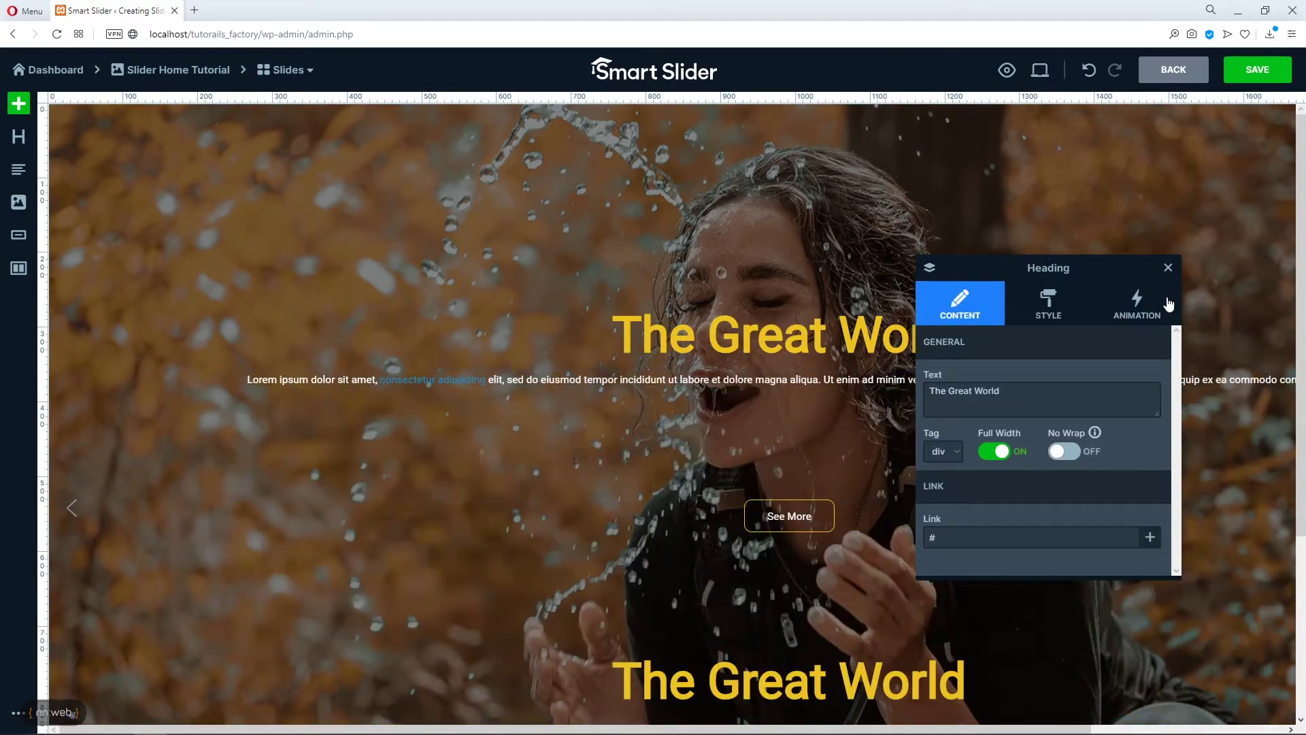
left_click(1169, 269)
left_click(107, 634)
left_click(141, 713)
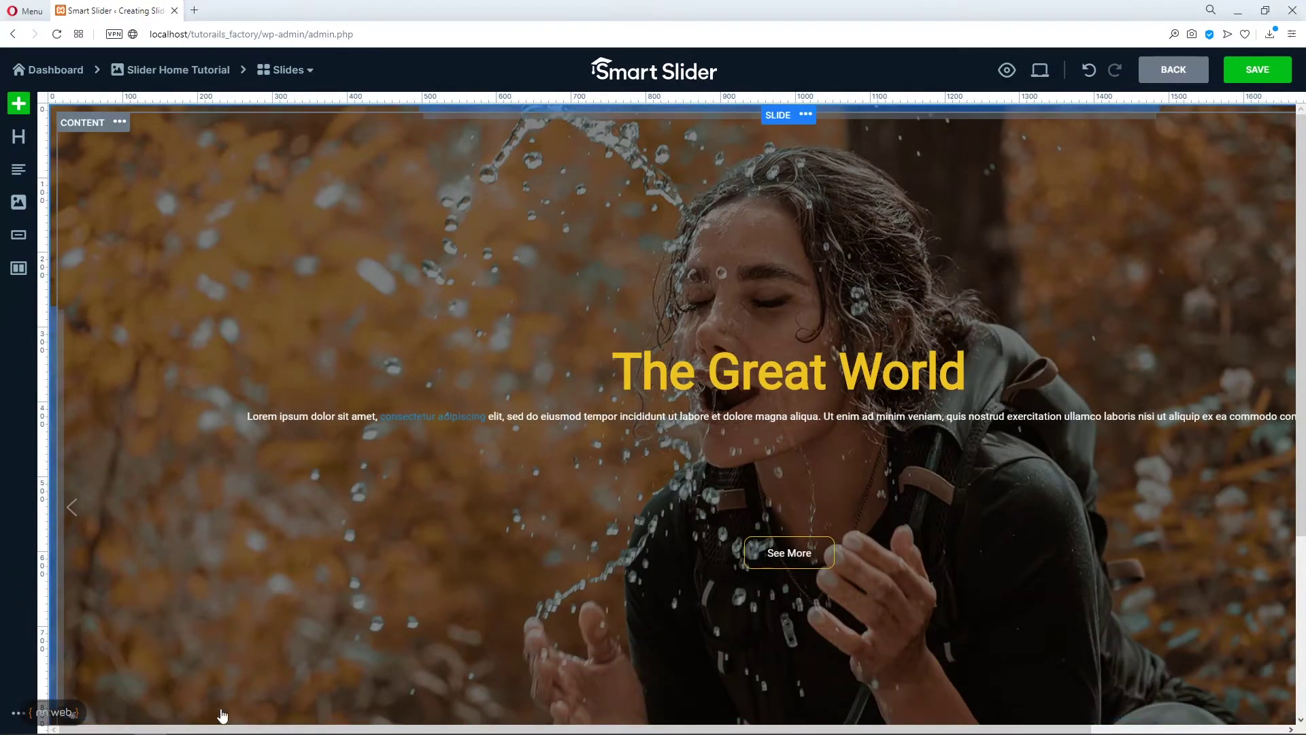
Change the slide's heading text to "The Fresh Water" and save the slide
left_click(740, 379)
left_click_drag(1007, 391, 947, 398)
type("Fresh Wather")
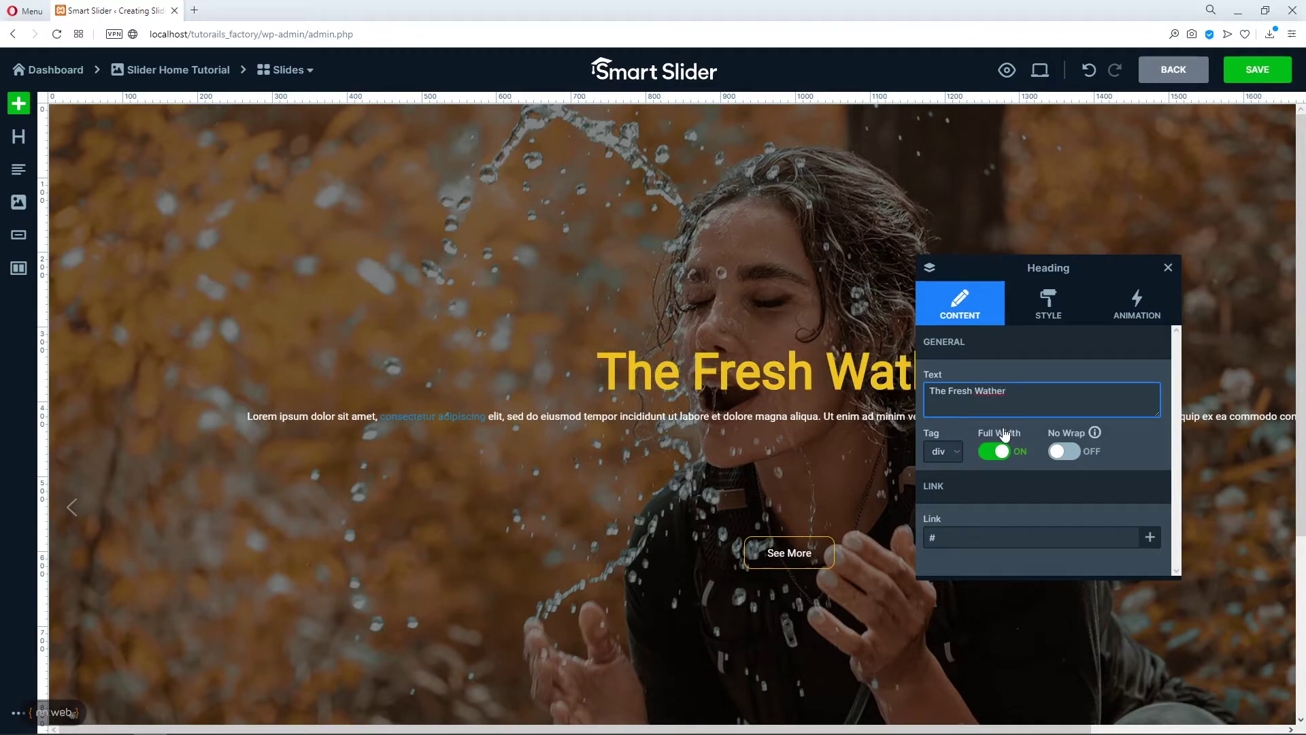
key("Delete")
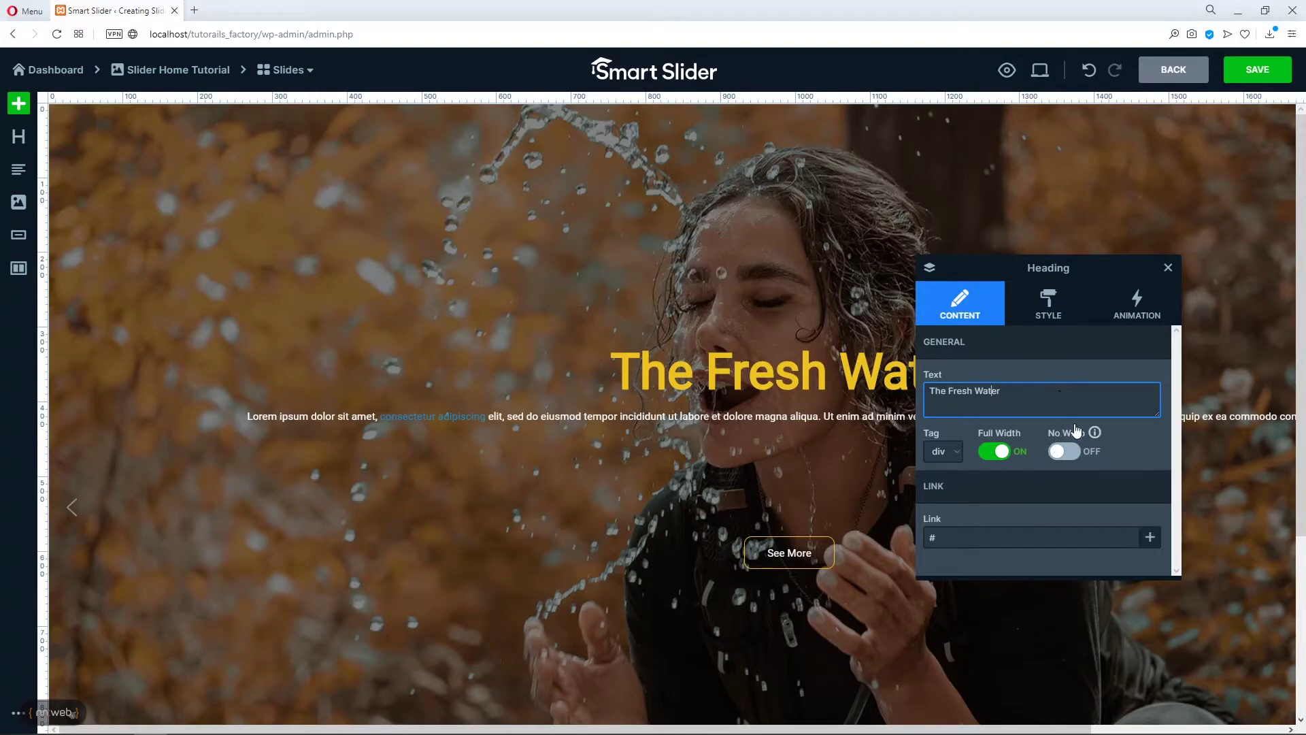
left_click(1055, 309)
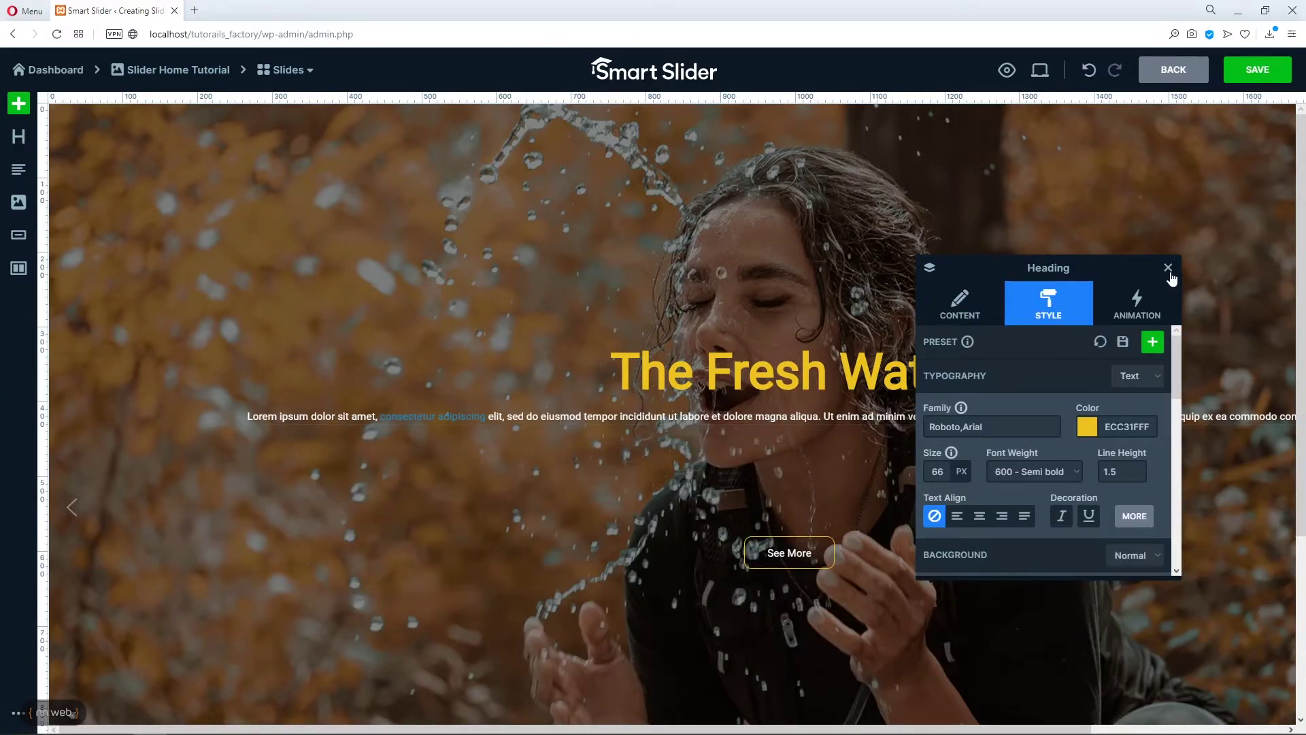
left_click(1168, 269)
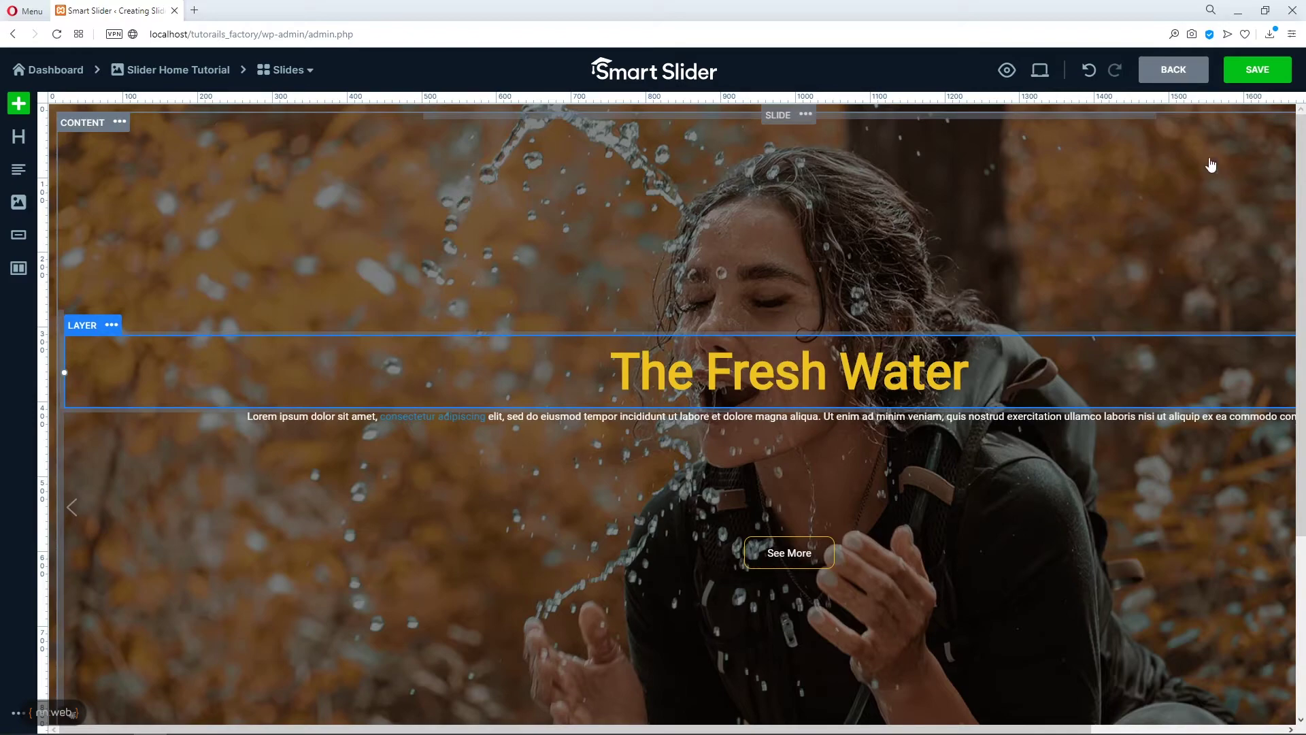
left_click(1252, 70)
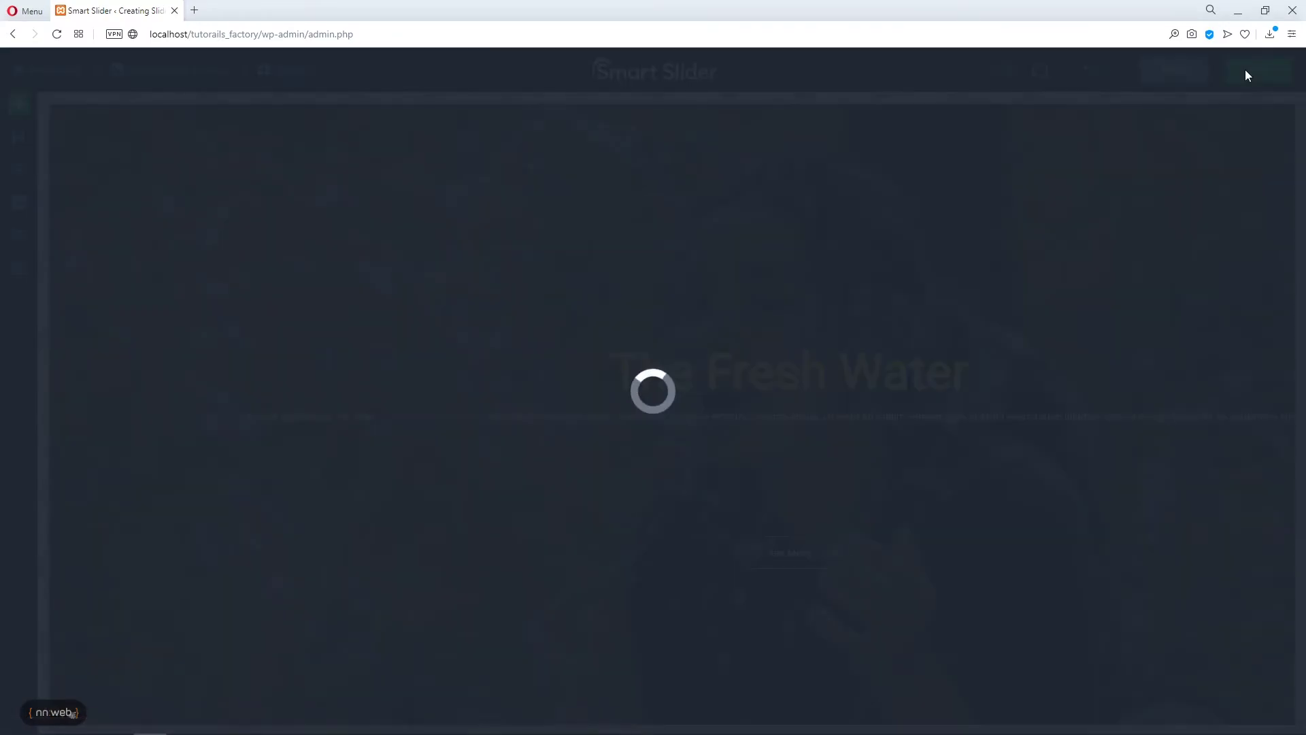
Return to the Slider Home Tutorial overview and duplicate Slide-2
left_click(211, 75)
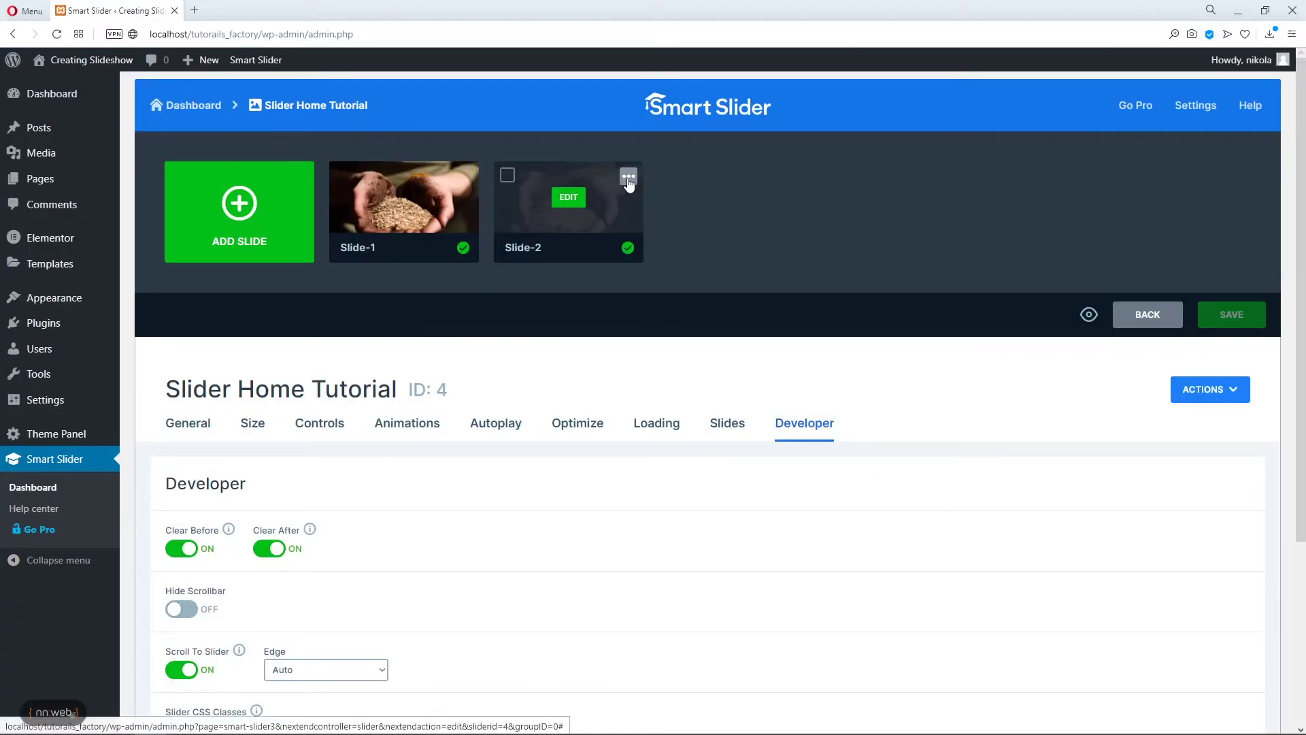
left_click(628, 177)
left_click(620, 212)
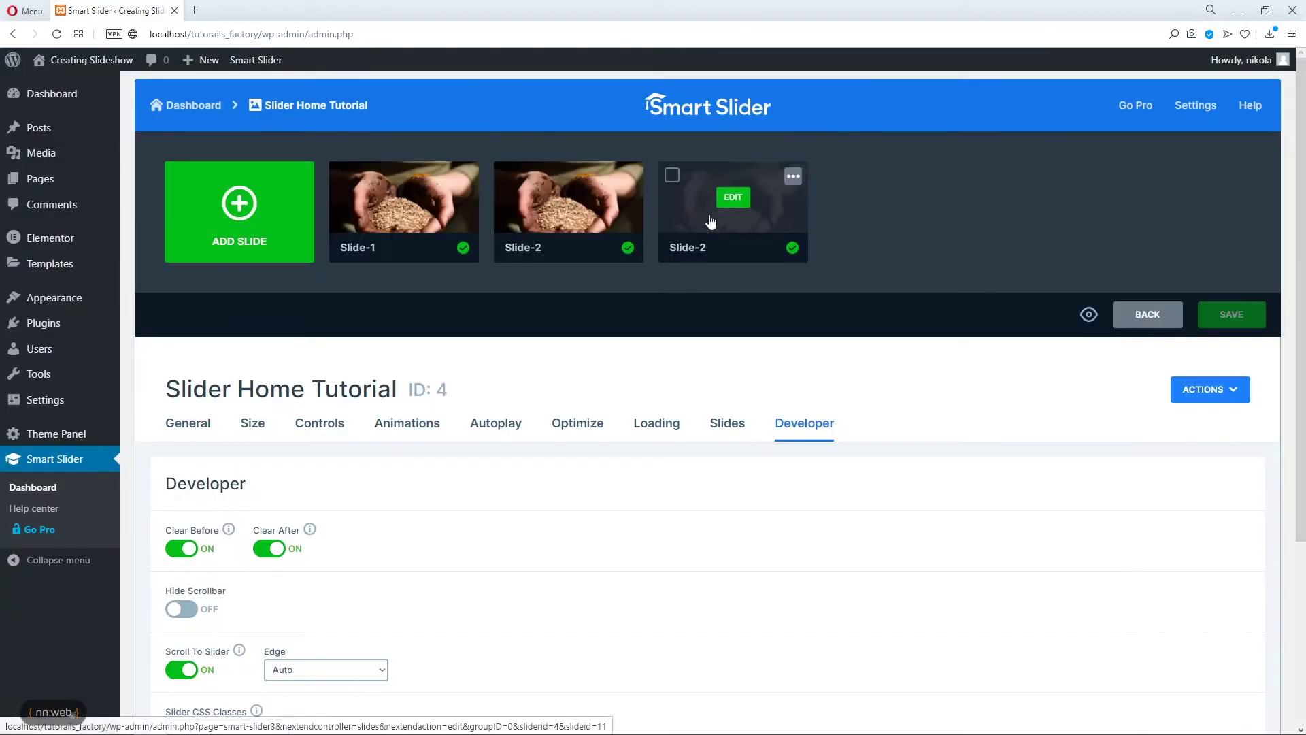
Open the new copy of Slide-2 and replace its background image with Slide-3.jpg from the media library
left_click(740, 199)
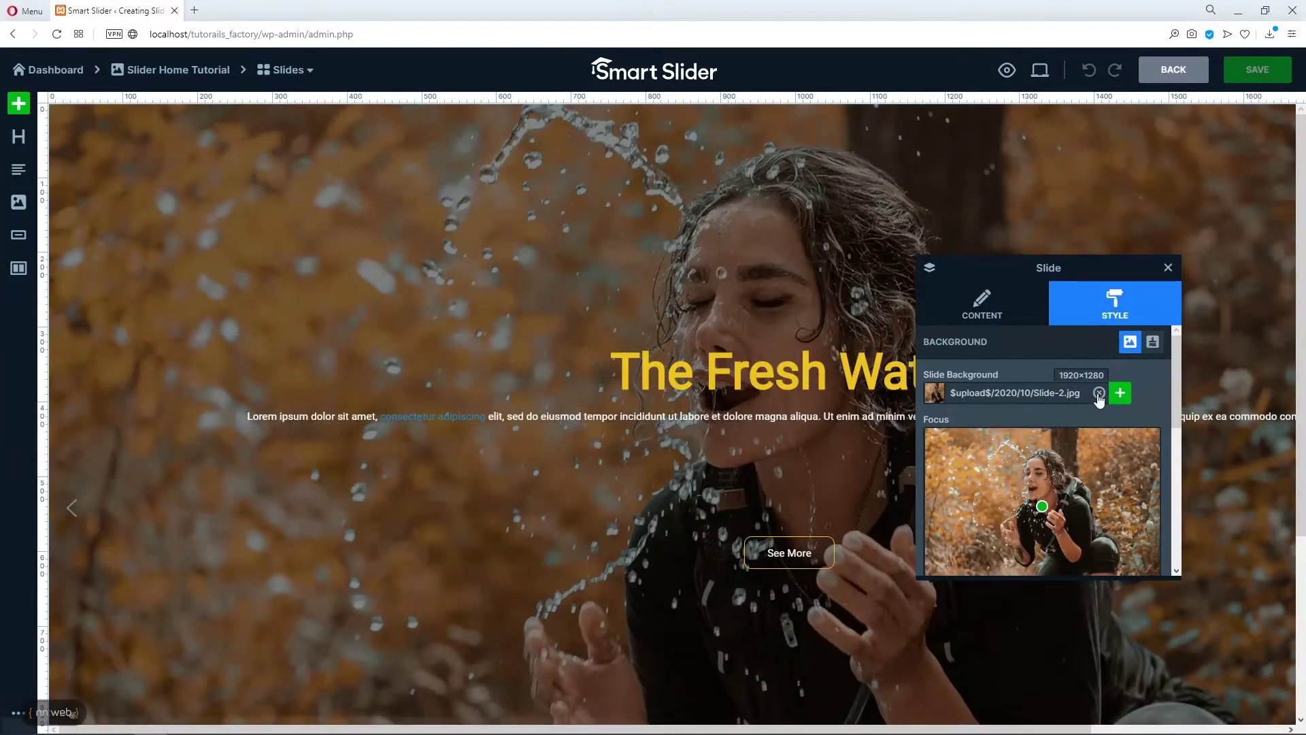
left_click(1099, 394)
left_click(1120, 395)
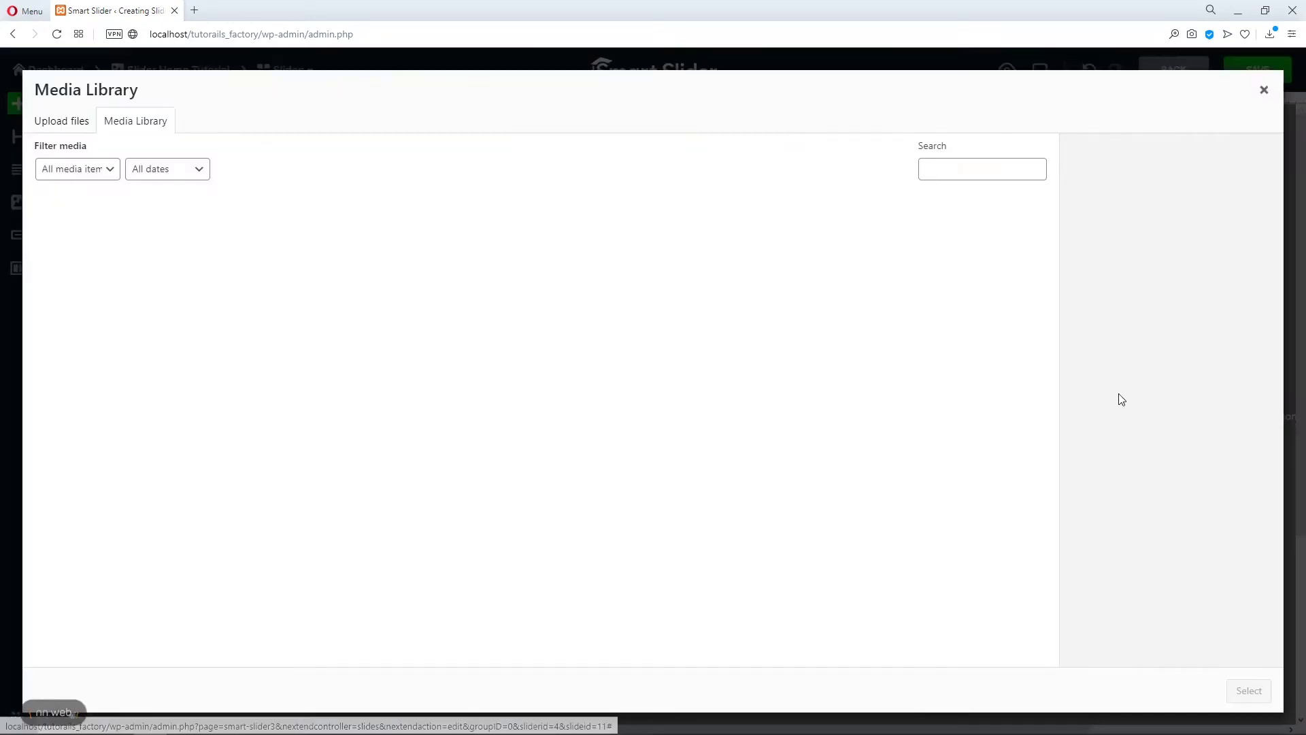
left_click(225, 249)
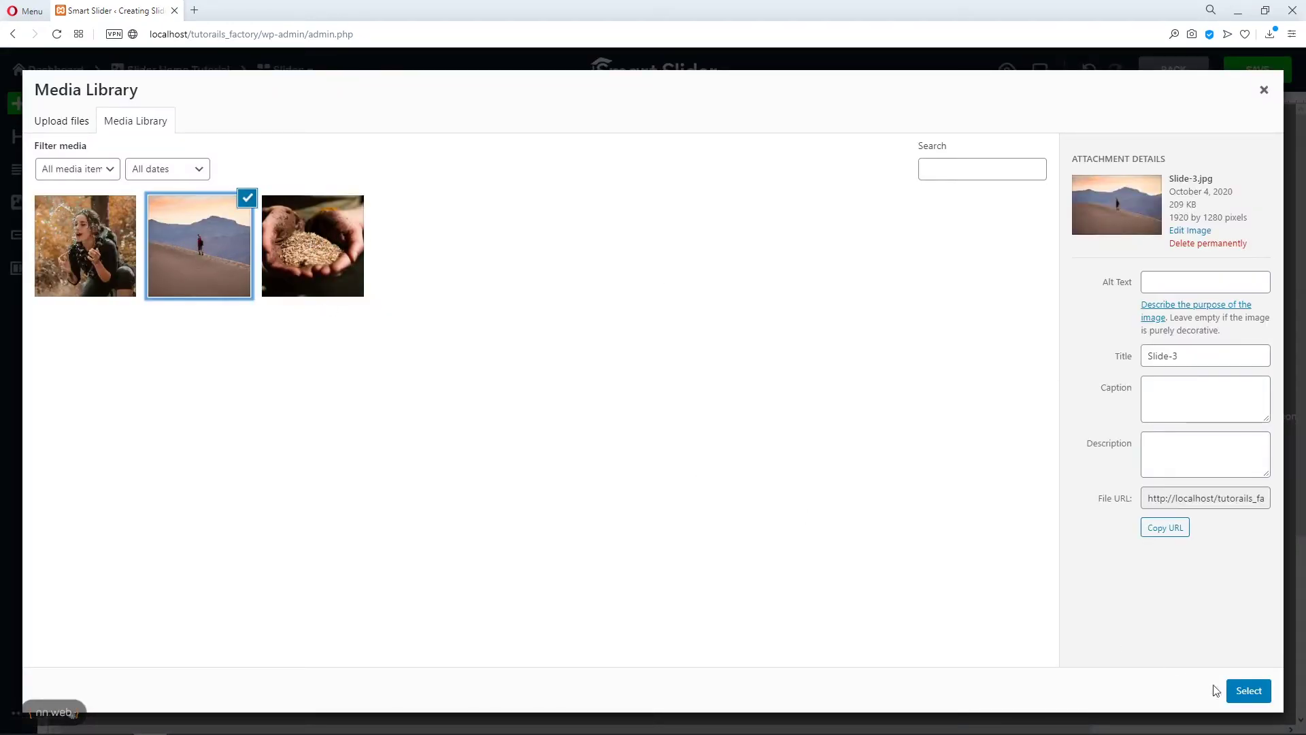
left_click(1241, 691)
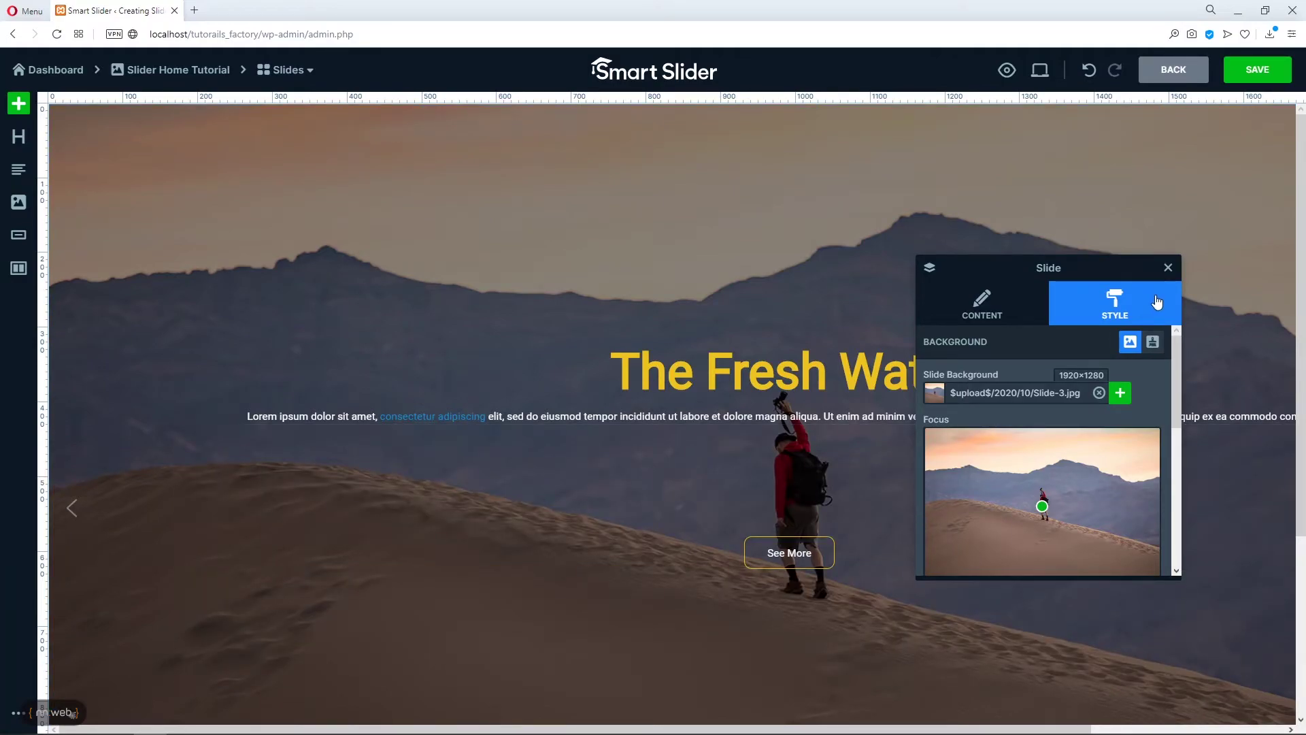
Check the desert slide on the live site in Chrome, set the new slide's heading to "The Clear Air" in Opera, and save
mouse_move(209, 713)
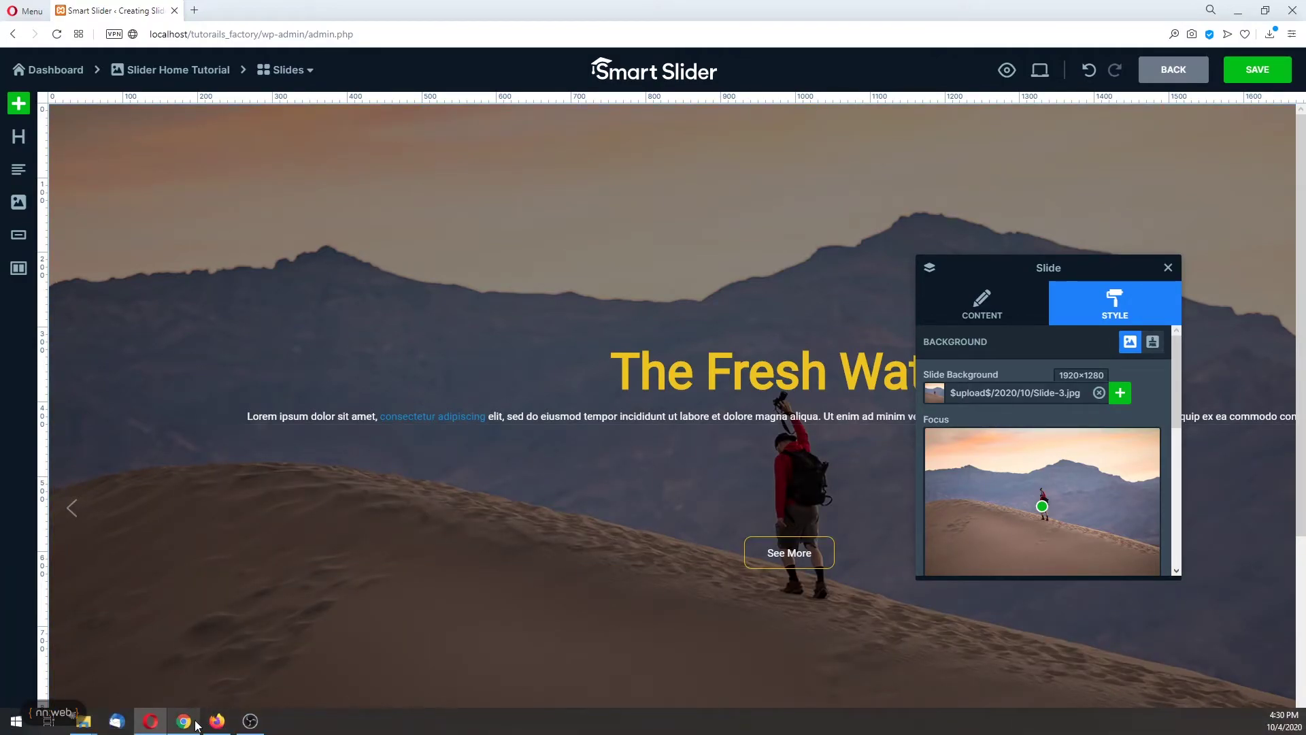
left_click(197, 725)
left_click(1273, 390)
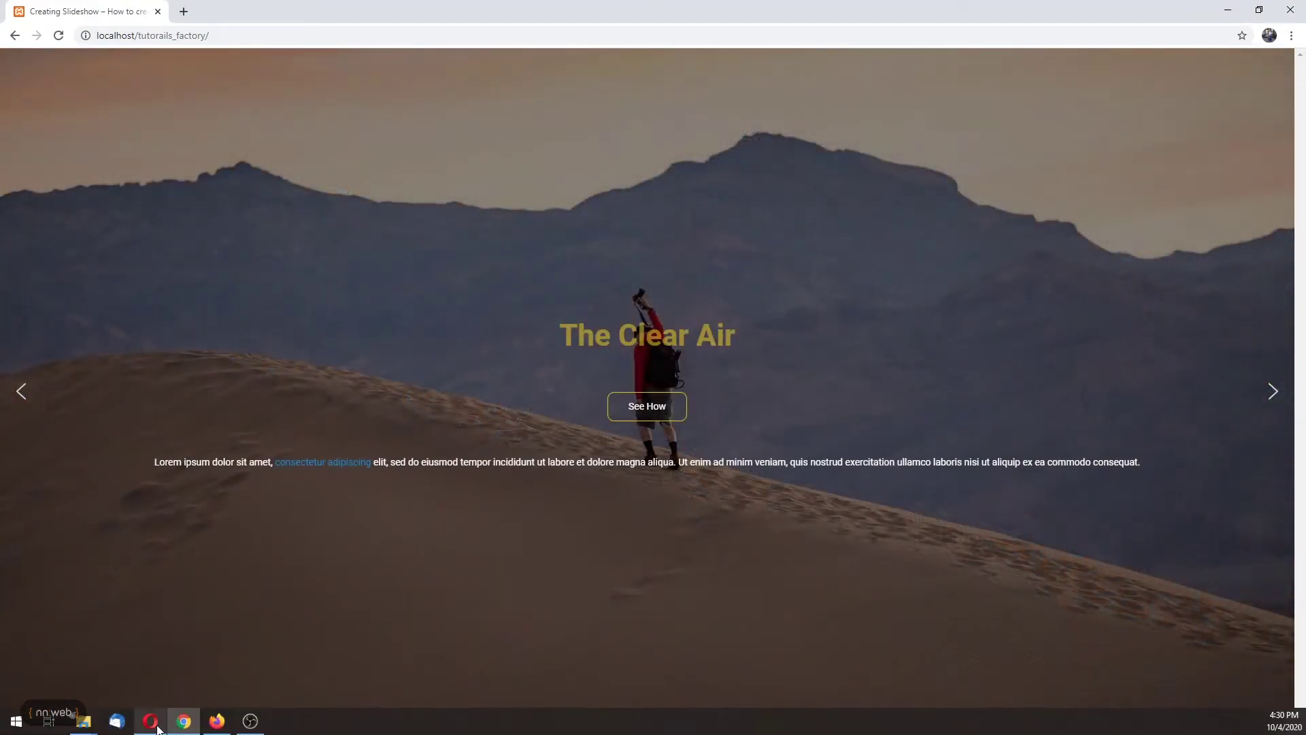
left_click(151, 727)
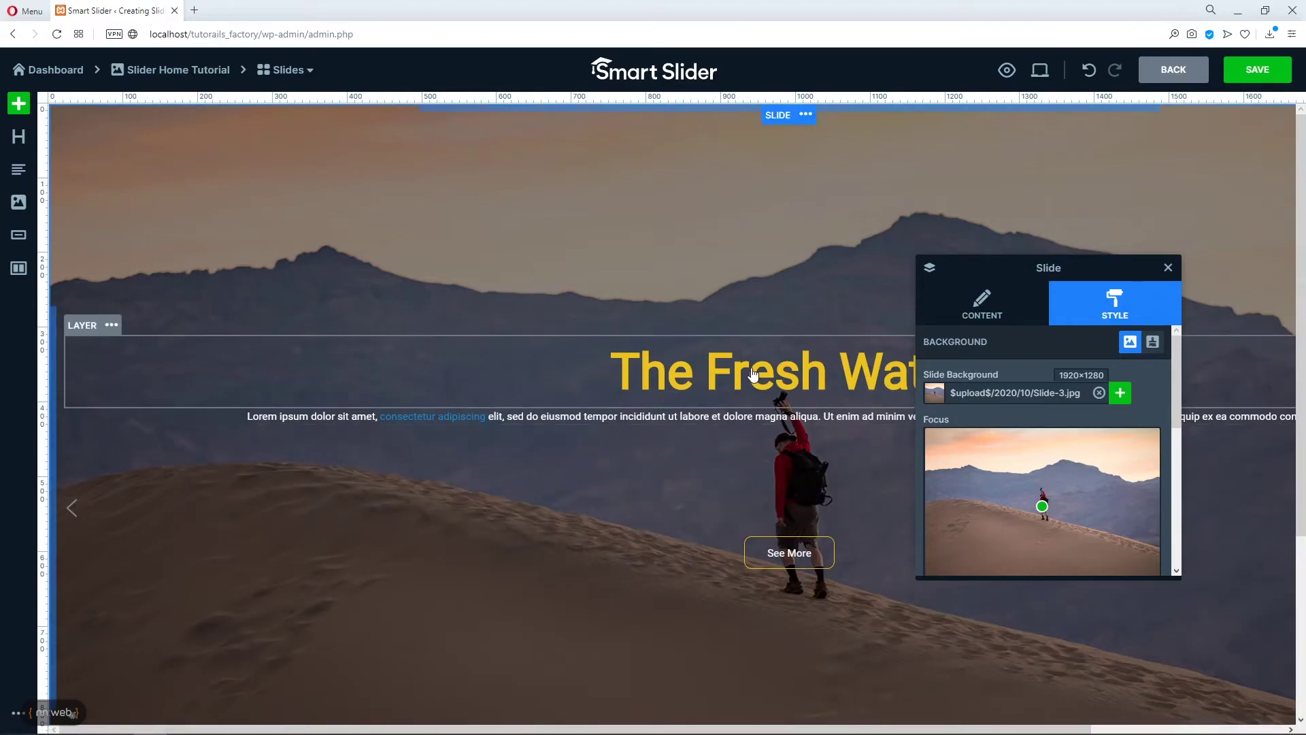
left_click(750, 372)
left_click_drag(949, 391, 1032, 393)
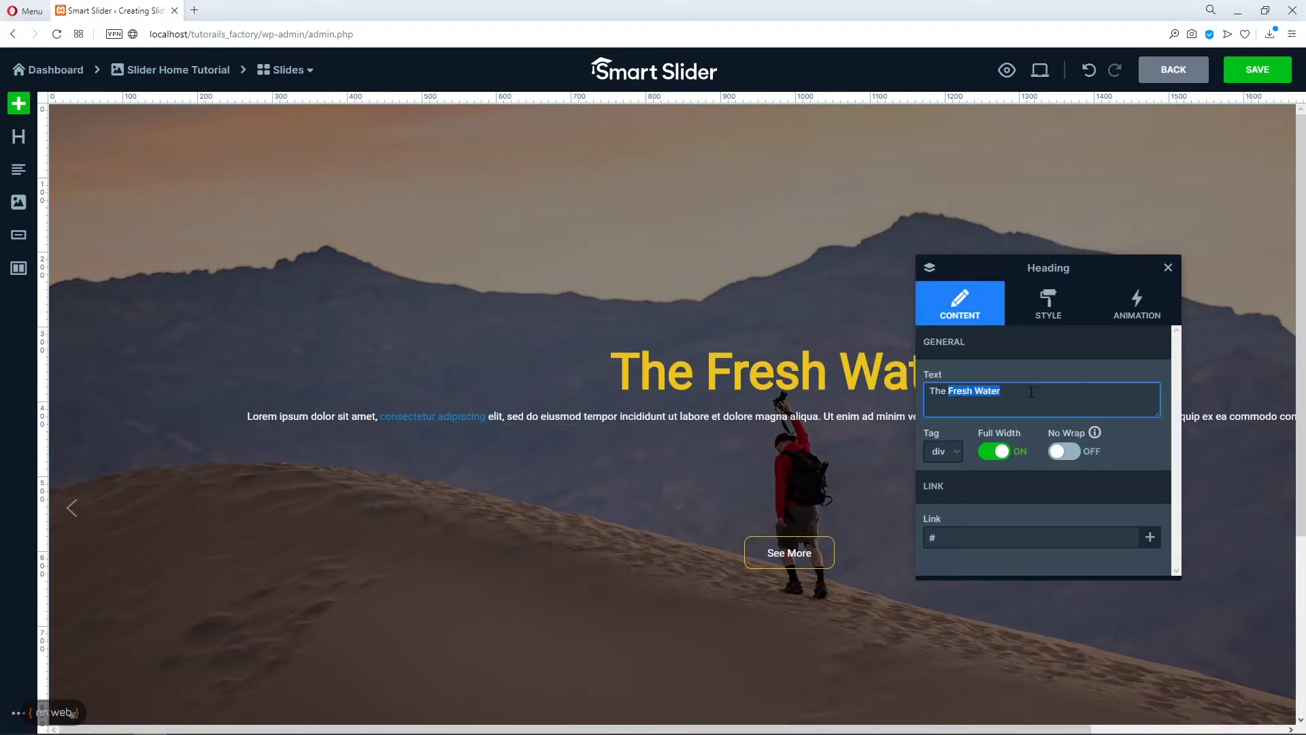
type("Clear Air")
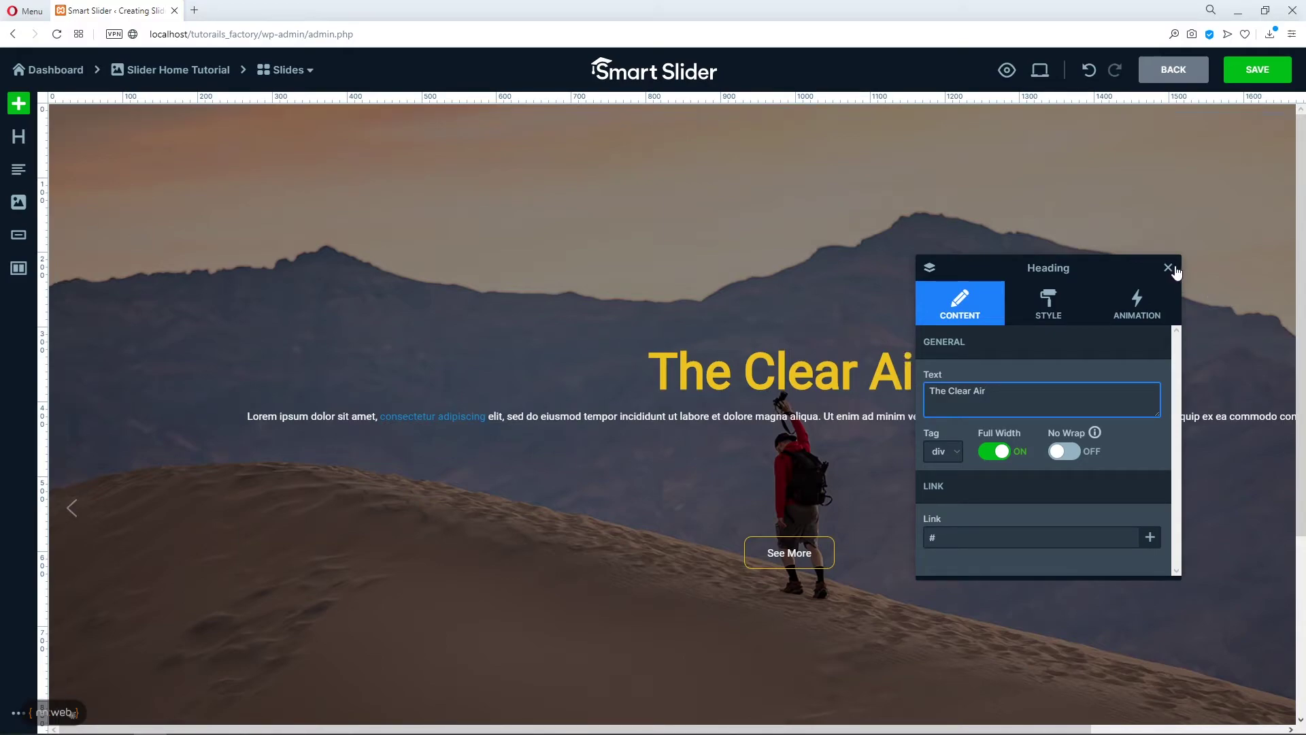
left_click(1164, 214)
left_click(1256, 70)
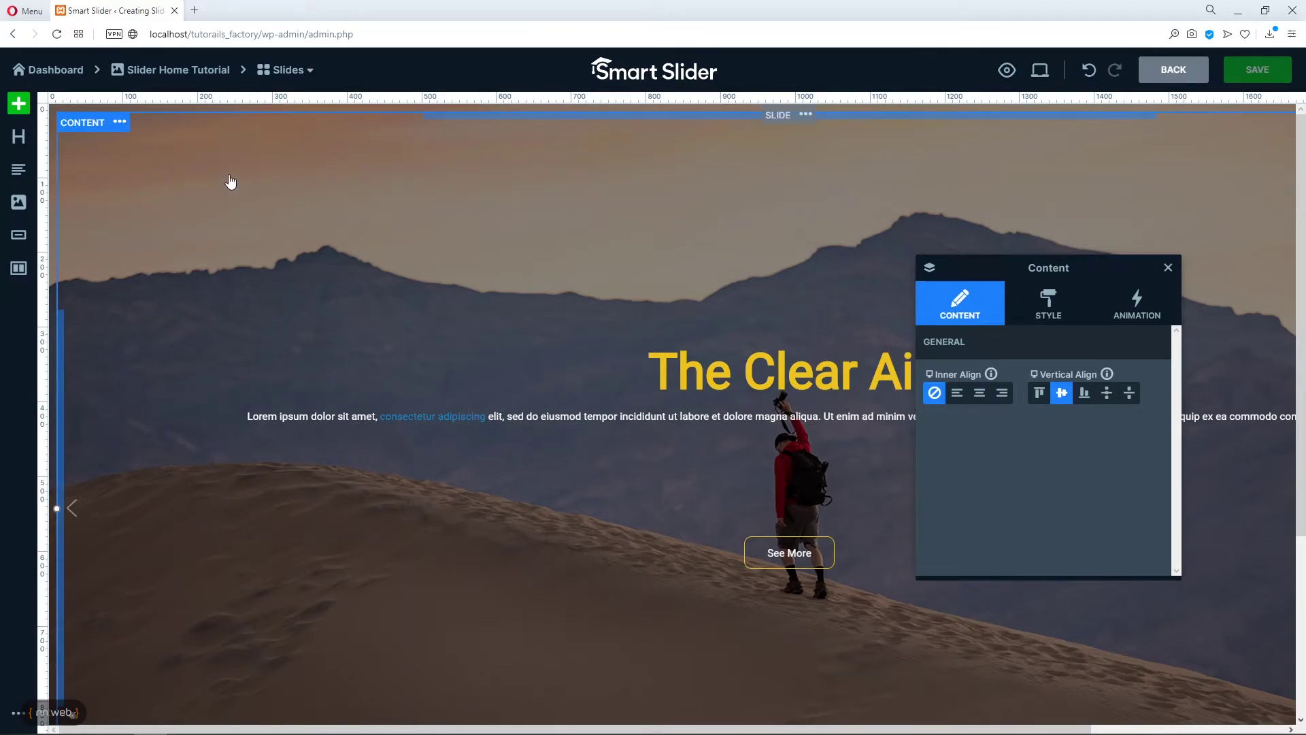
Leave the slide editor and open the Slideshow front page for editing from the WordPress page list
left_click(64, 75)
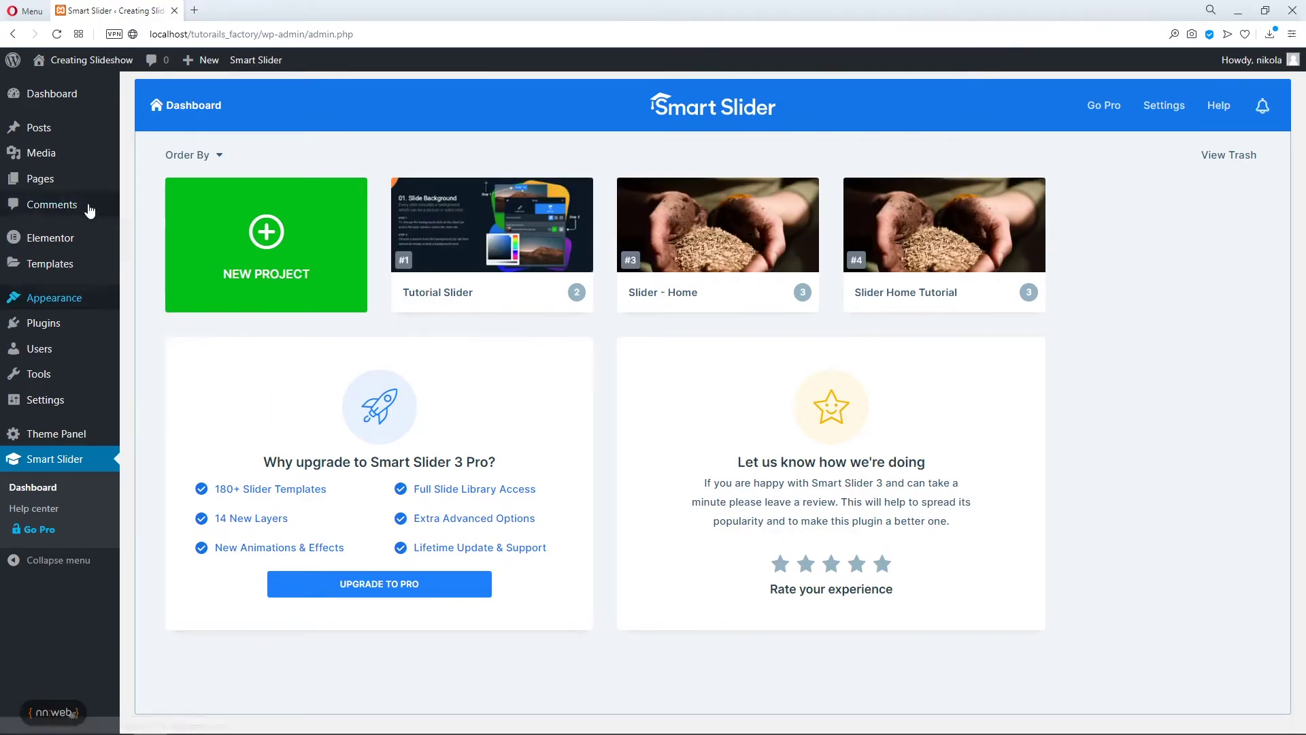
left_click(47, 179)
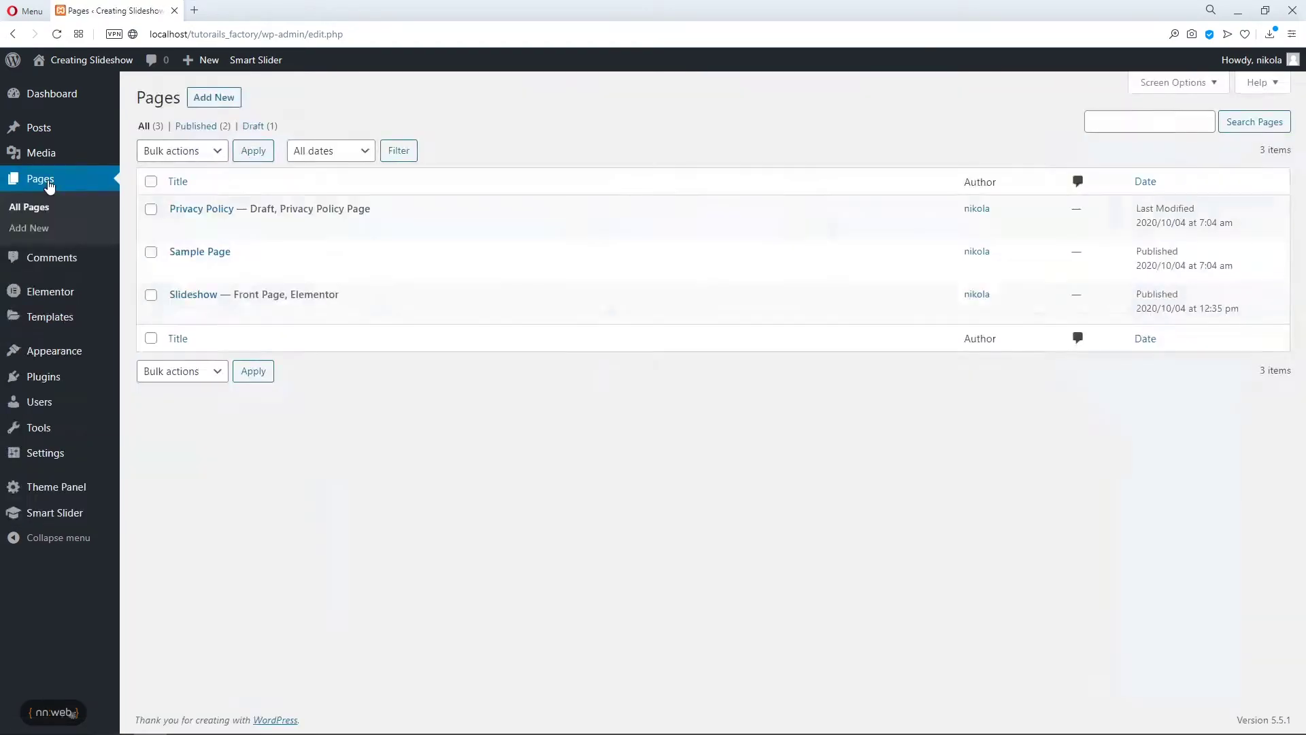
mouse_move(260, 321)
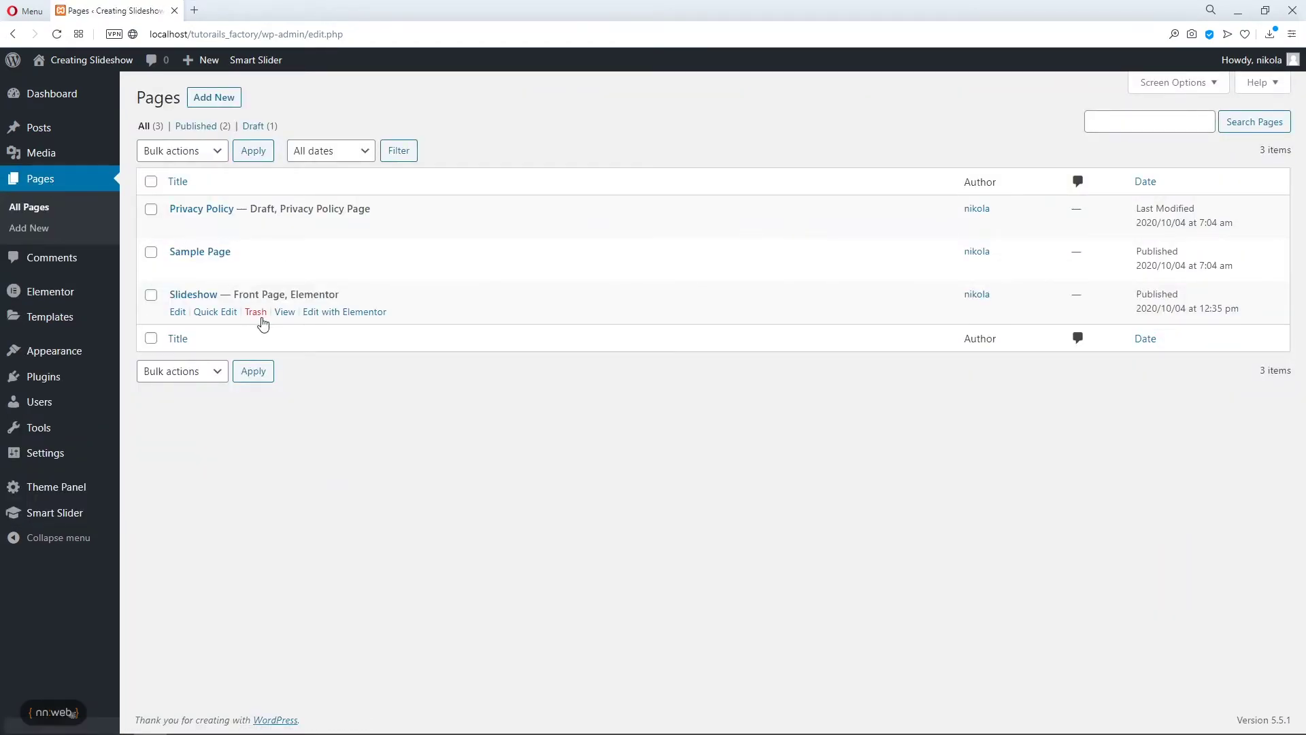
left_click(177, 317)
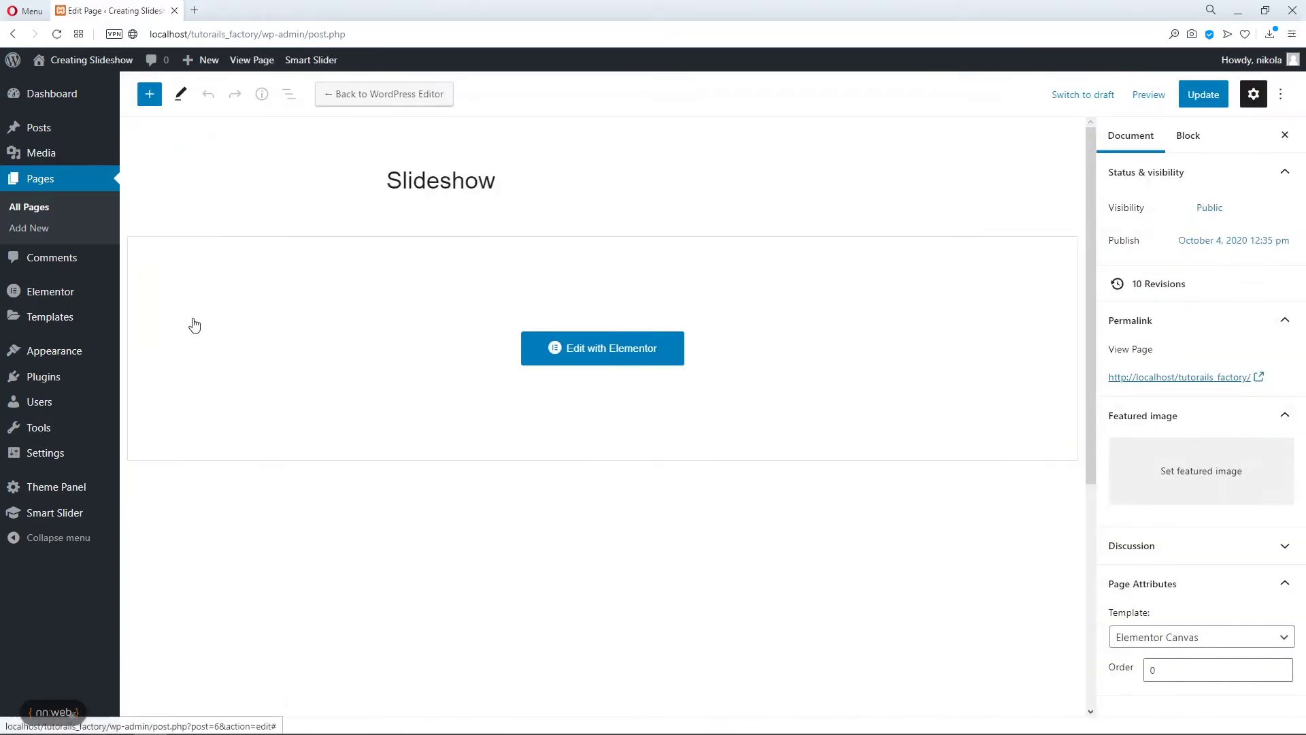
Try to insert a Smart Slider 3 block while the Slideshow page is in Elementor mode, and exit Elementor
left_click(152, 99)
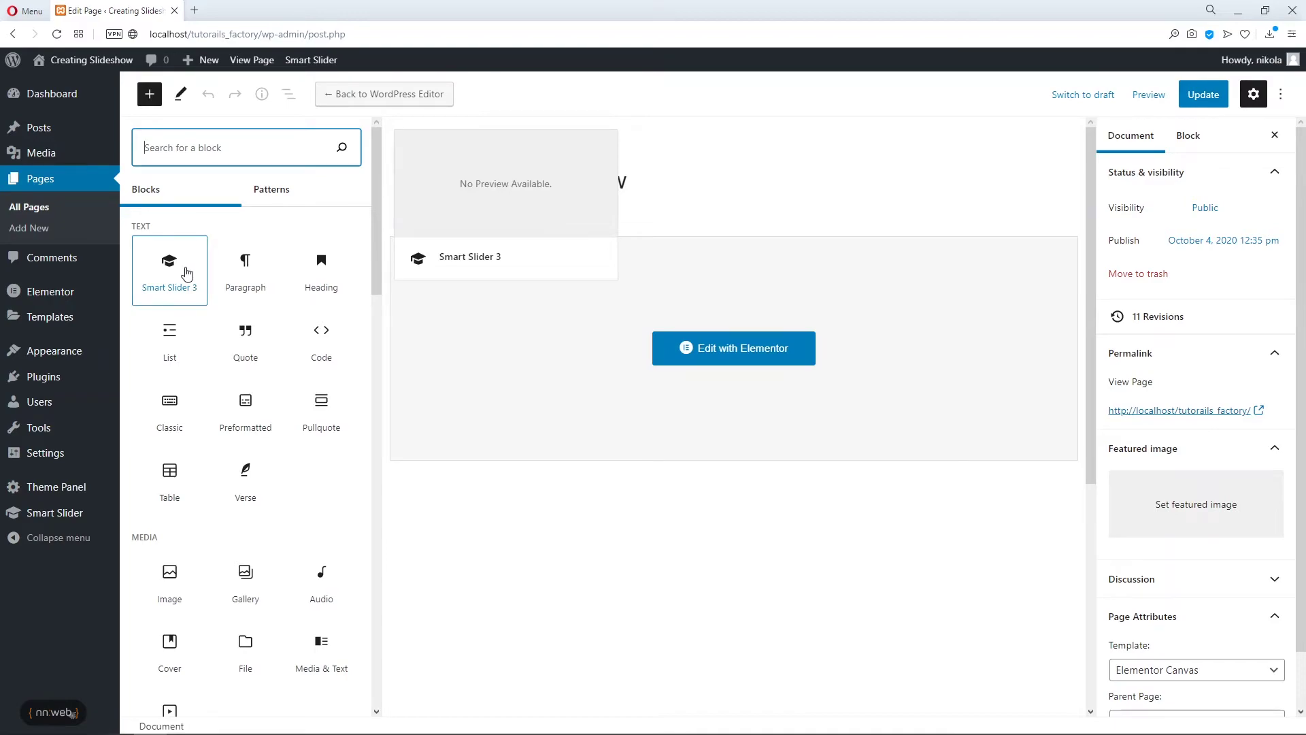
left_click(185, 273)
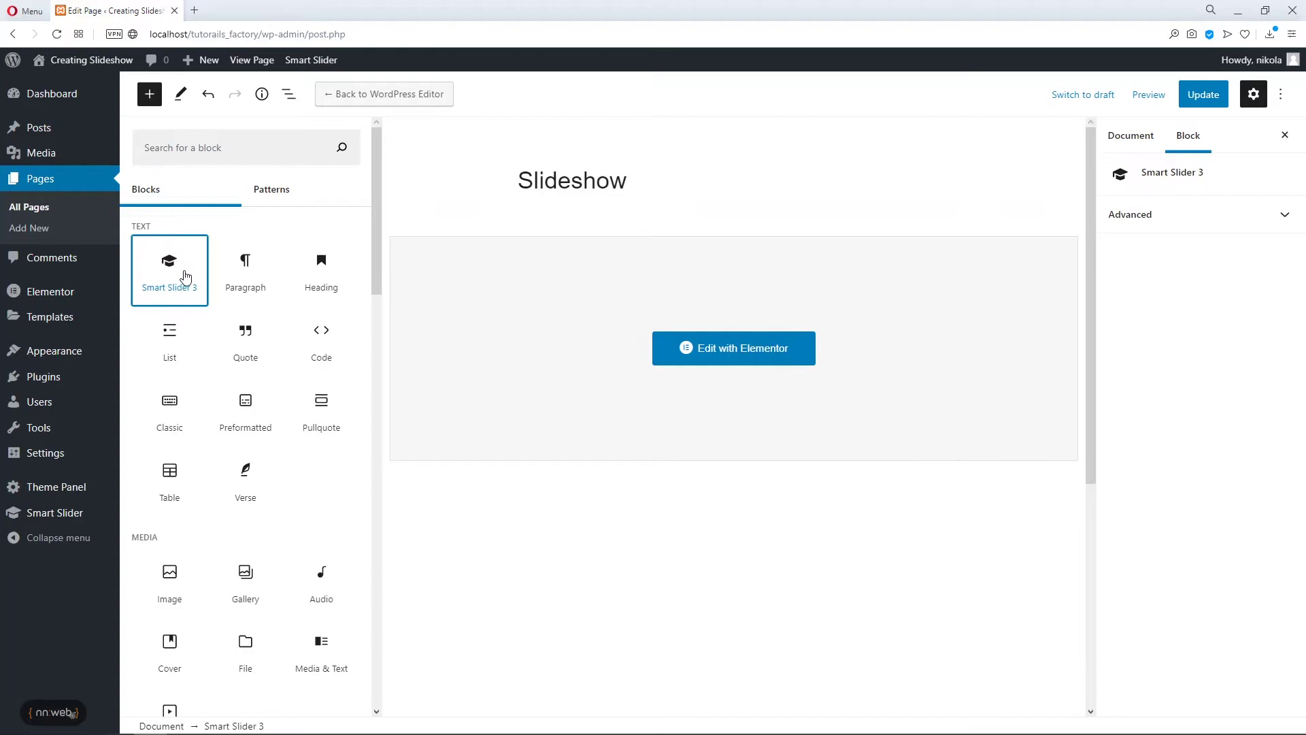
left_click(620, 260)
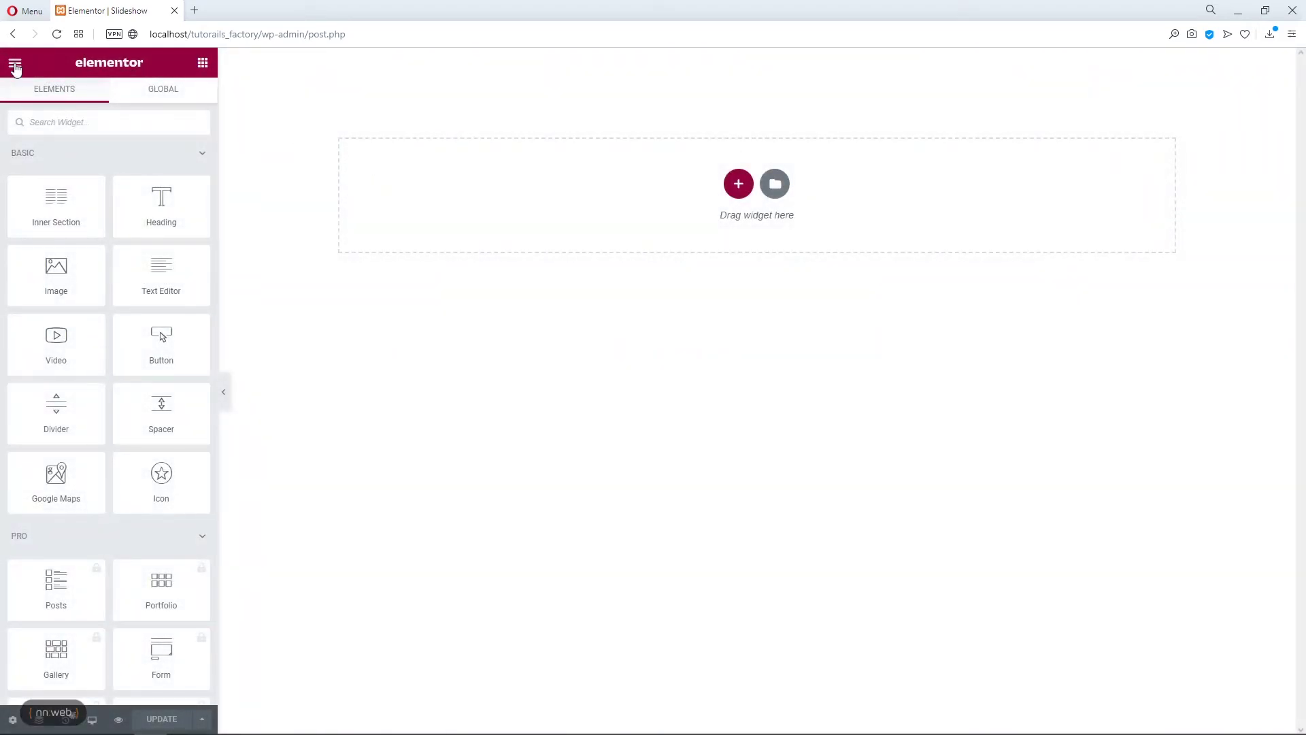
left_click(15, 63)
left_click(68, 323)
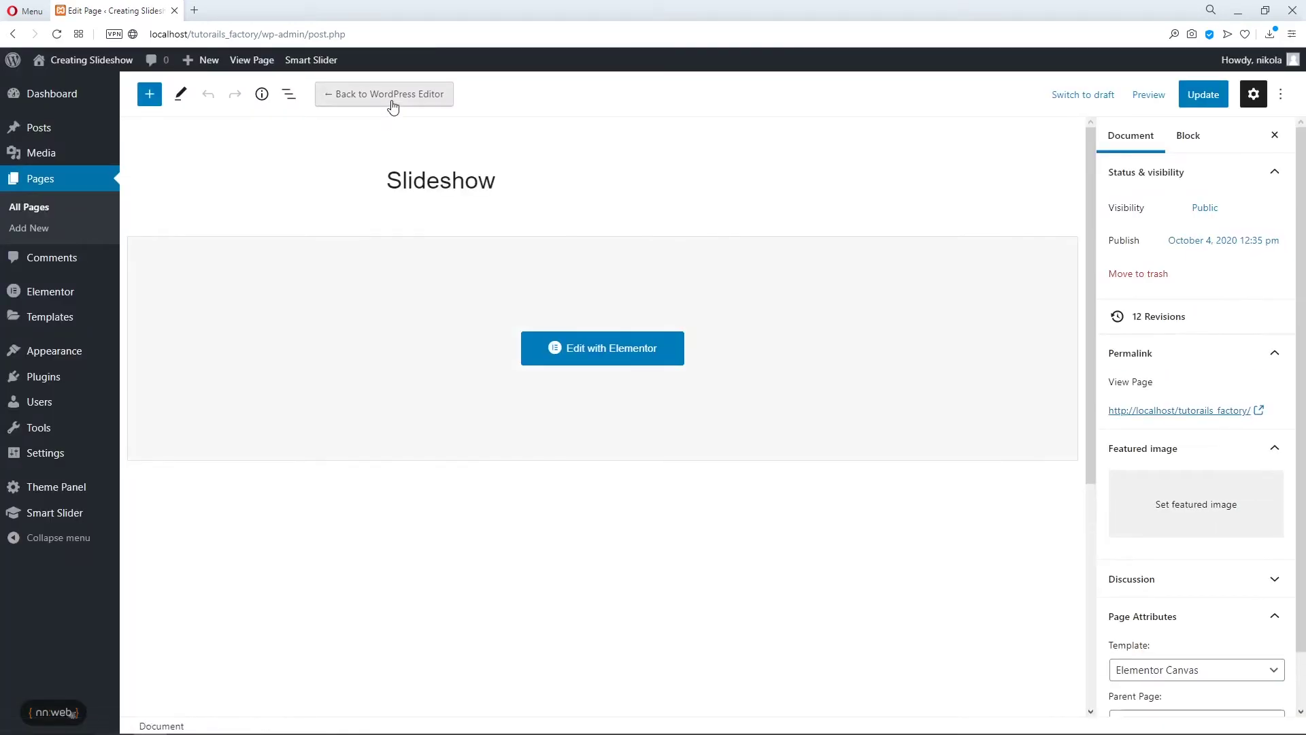
Switch the Slideshow page back to the WordPress editor and remove both empty Smart Slider 3 blocks
left_click(391, 103)
left_click(740, 451)
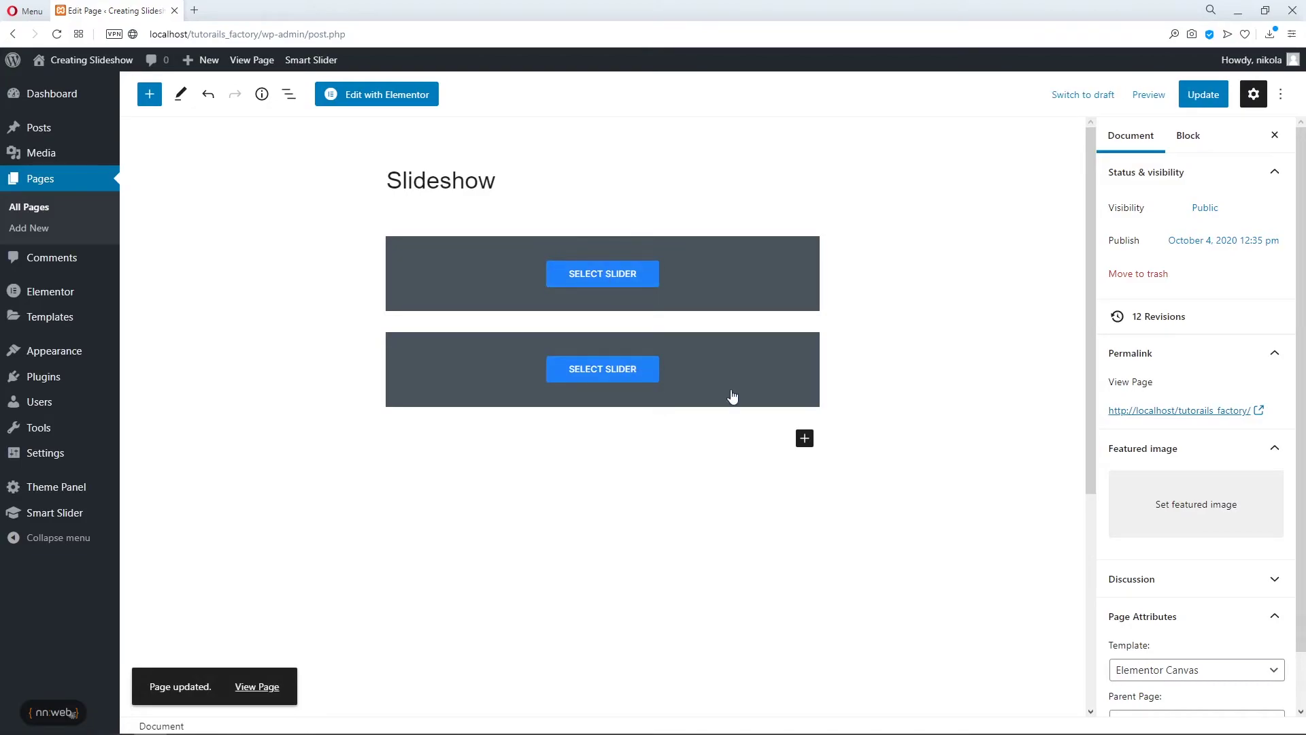
left_click(755, 268)
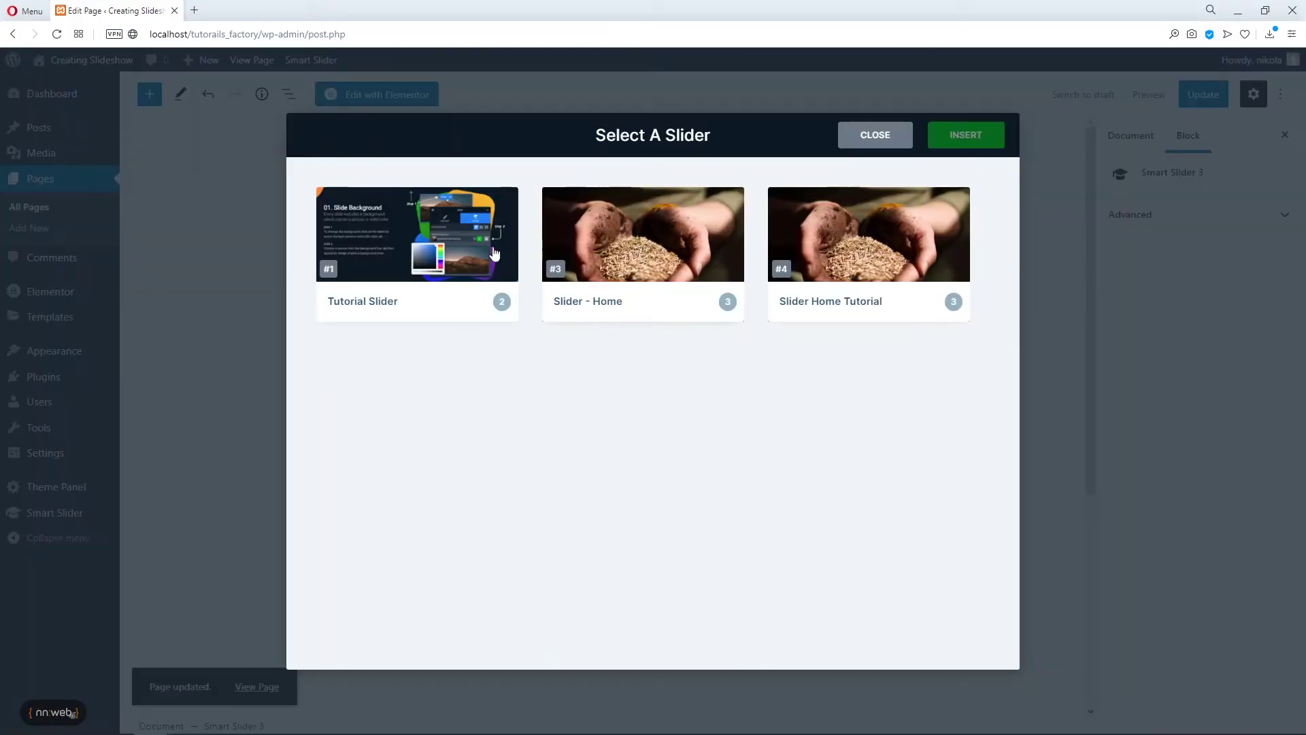
left_click(220, 230)
left_click(477, 209)
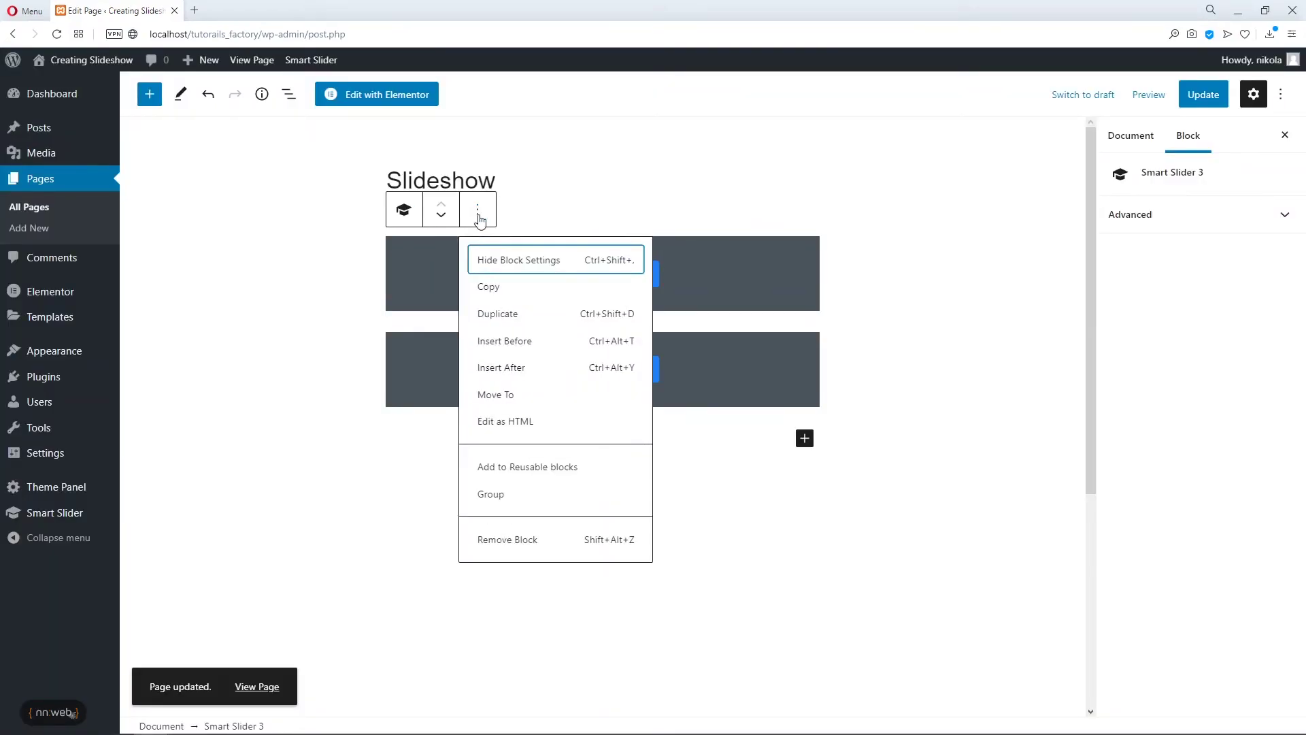
left_click(522, 536)
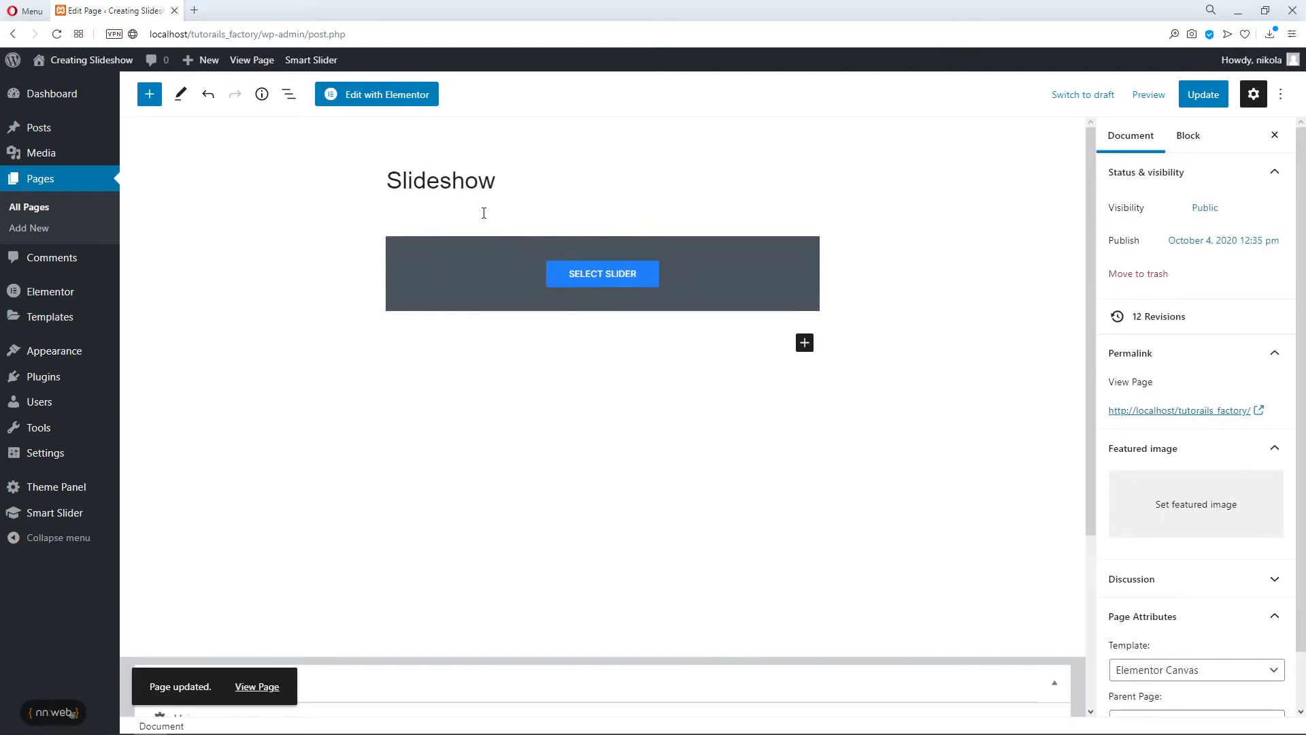
left_click(474, 262)
left_click(846, 135)
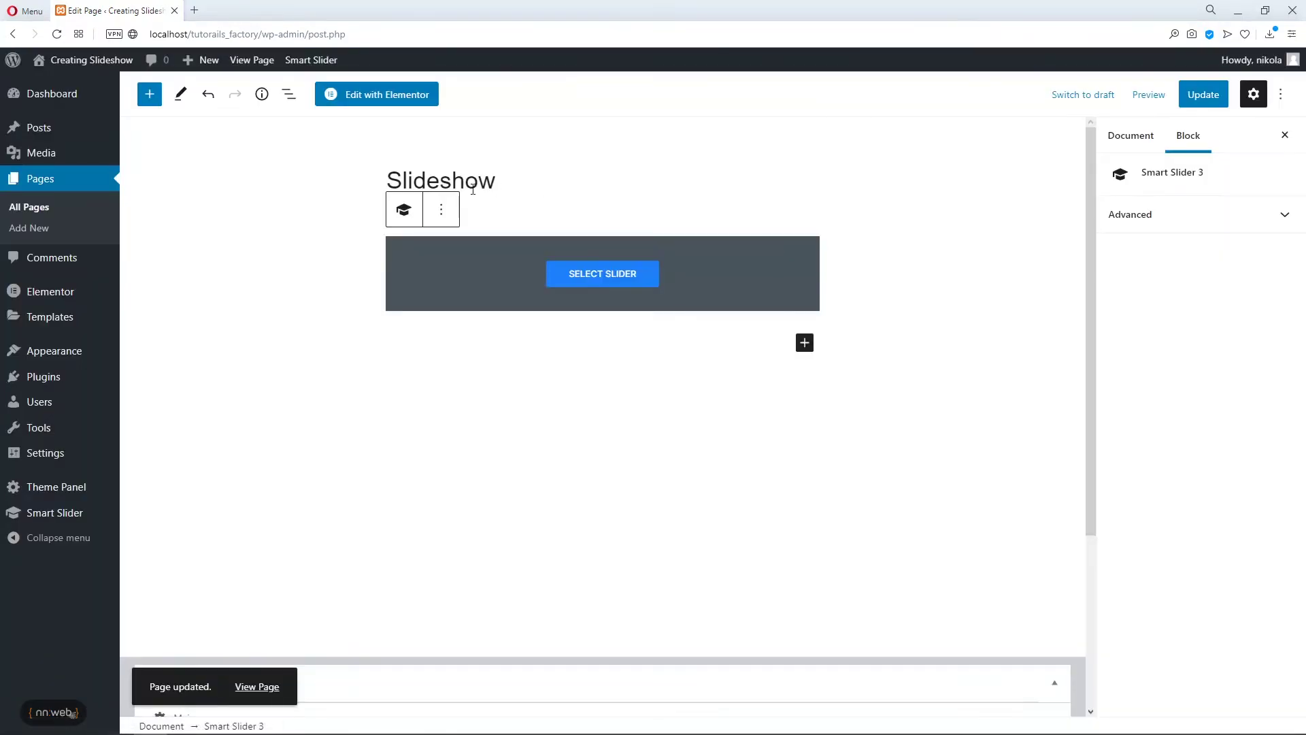
left_click(441, 209)
left_click(496, 540)
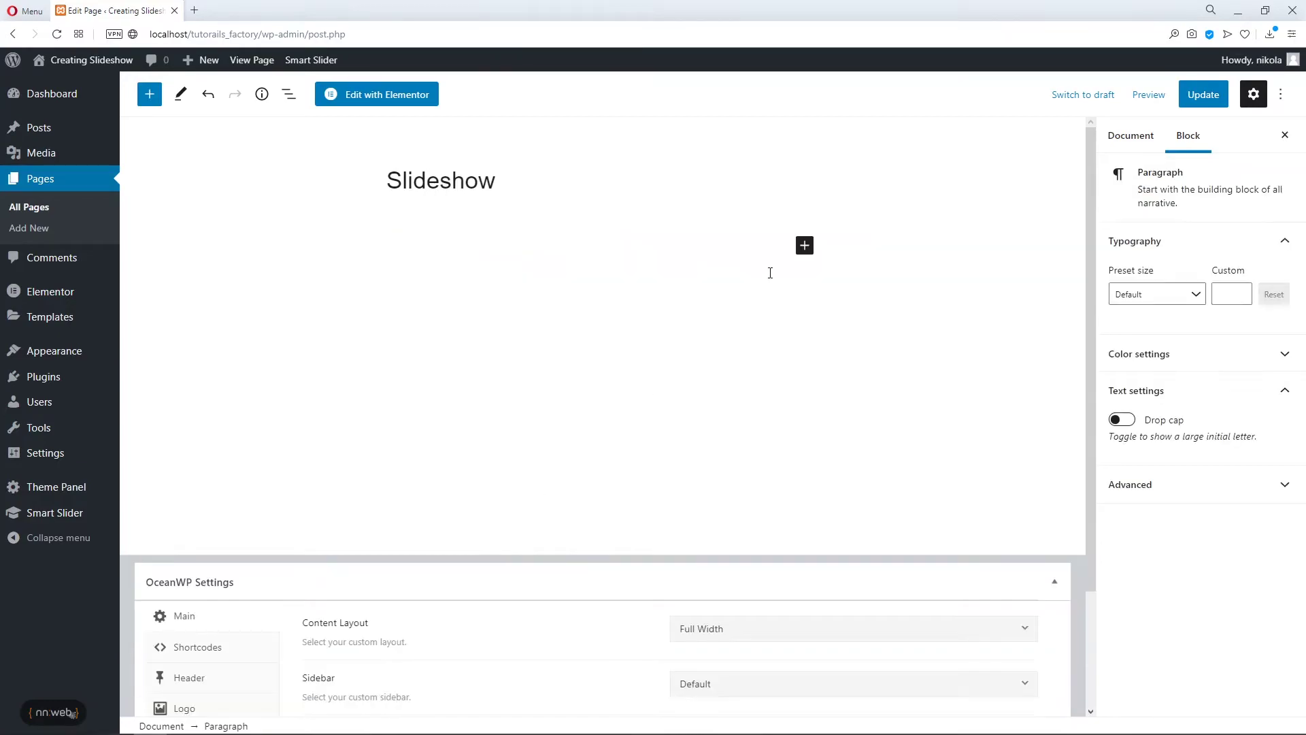
Insert a Smart Slider 3 block with the Slider Home Tutorial slider into the Slideshow page and update the page
left_click(805, 247)
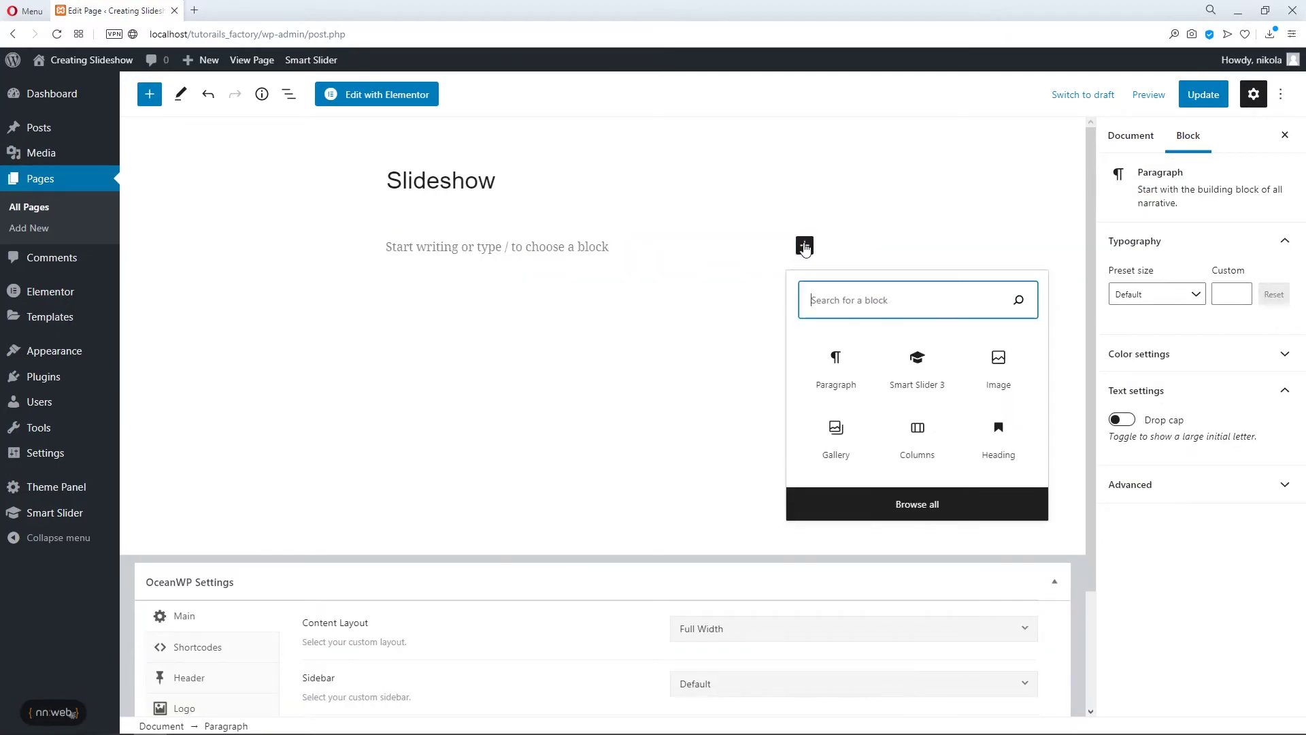
left_click(932, 376)
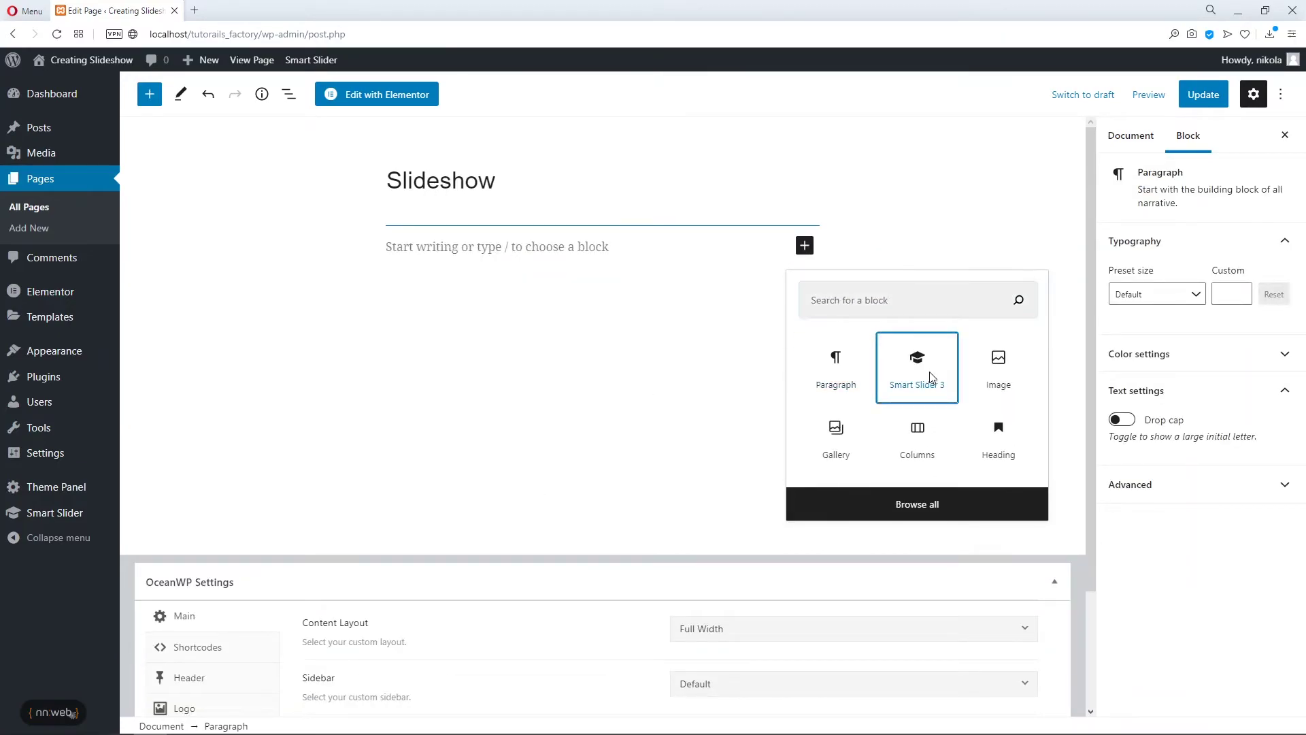
left_click(607, 295)
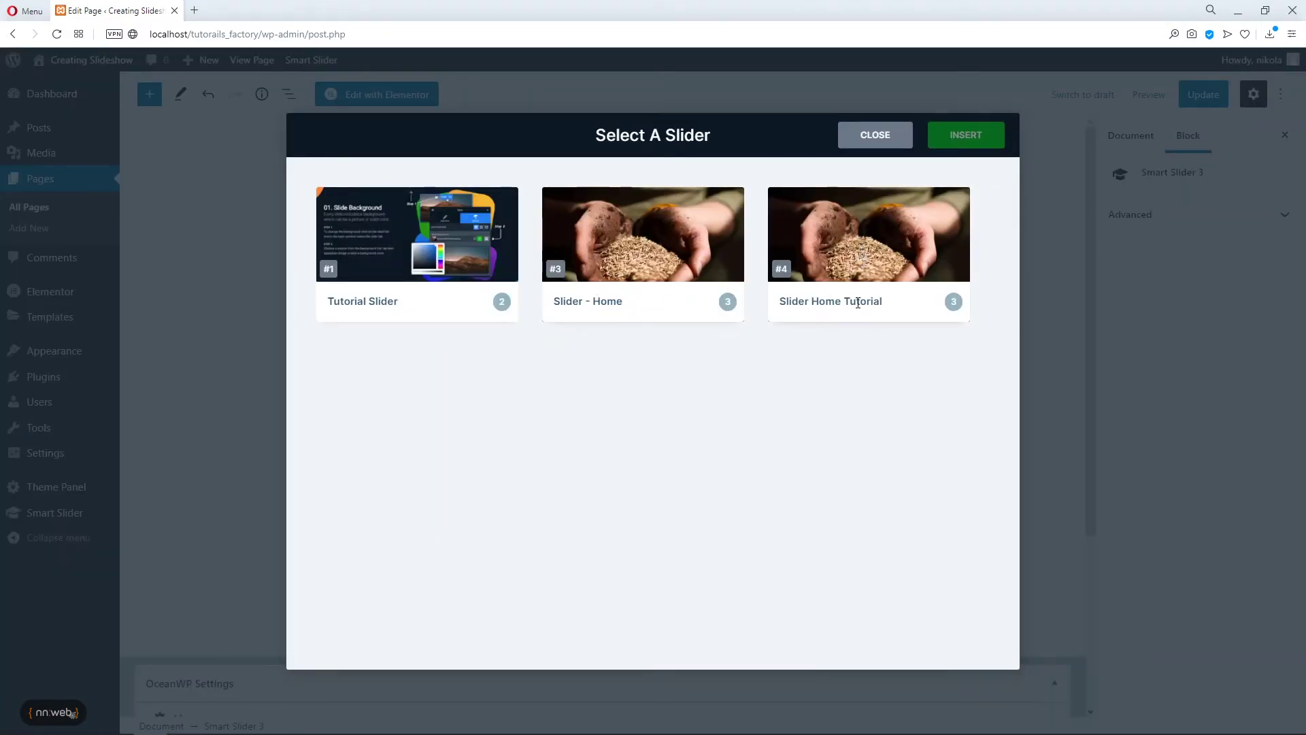
left_click(853, 233)
left_click(954, 144)
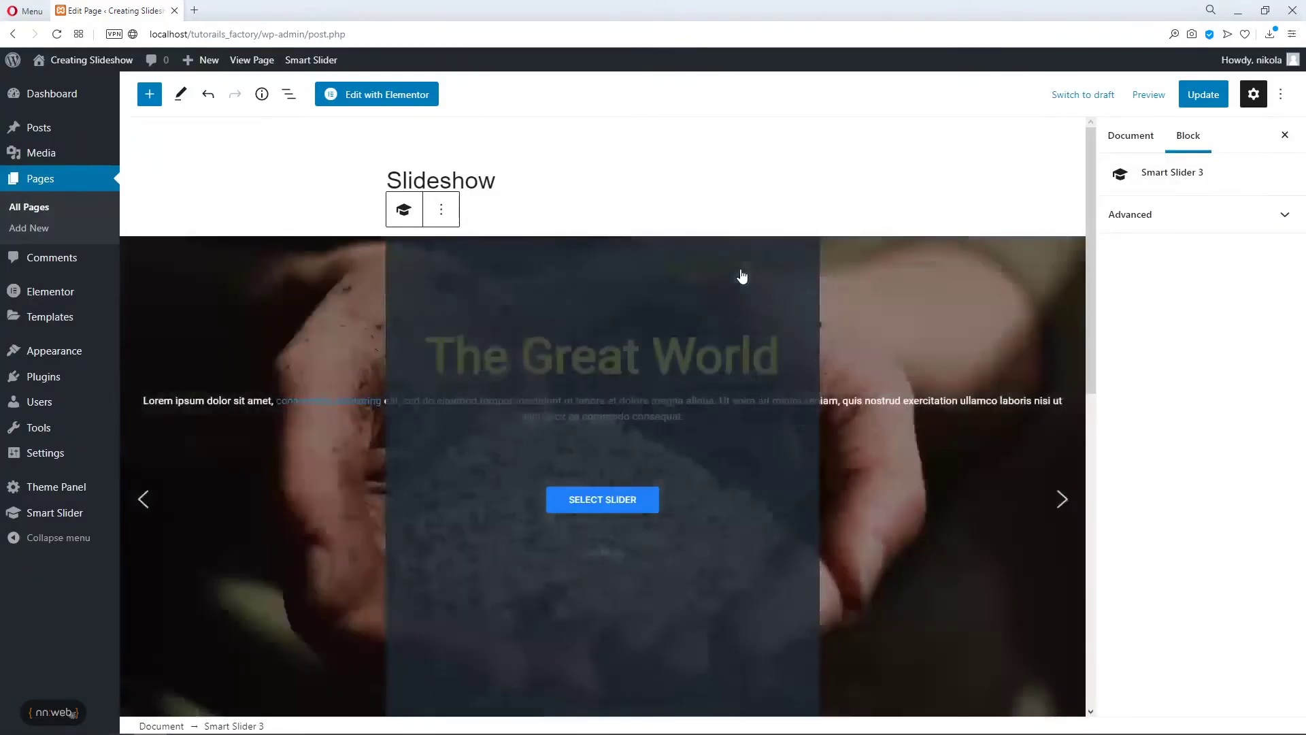
scroll(292, 443, "down", 3)
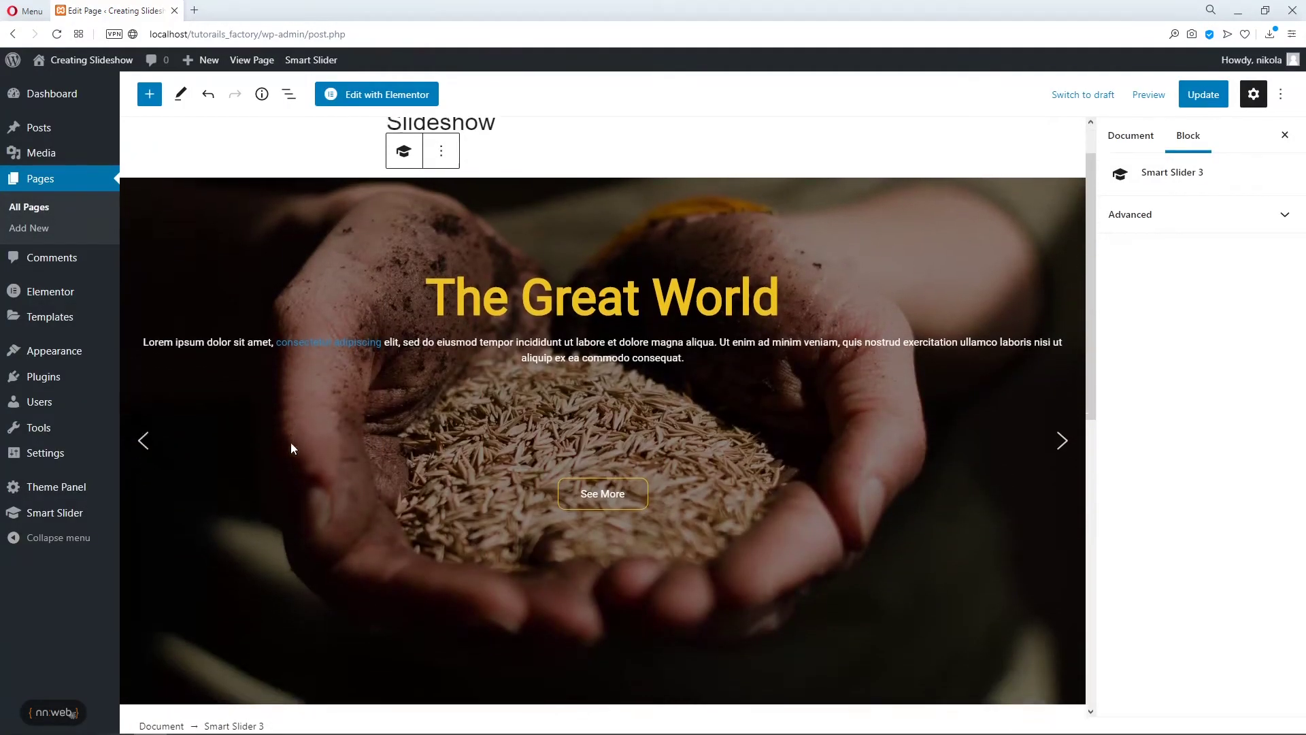
left_click(1203, 103)
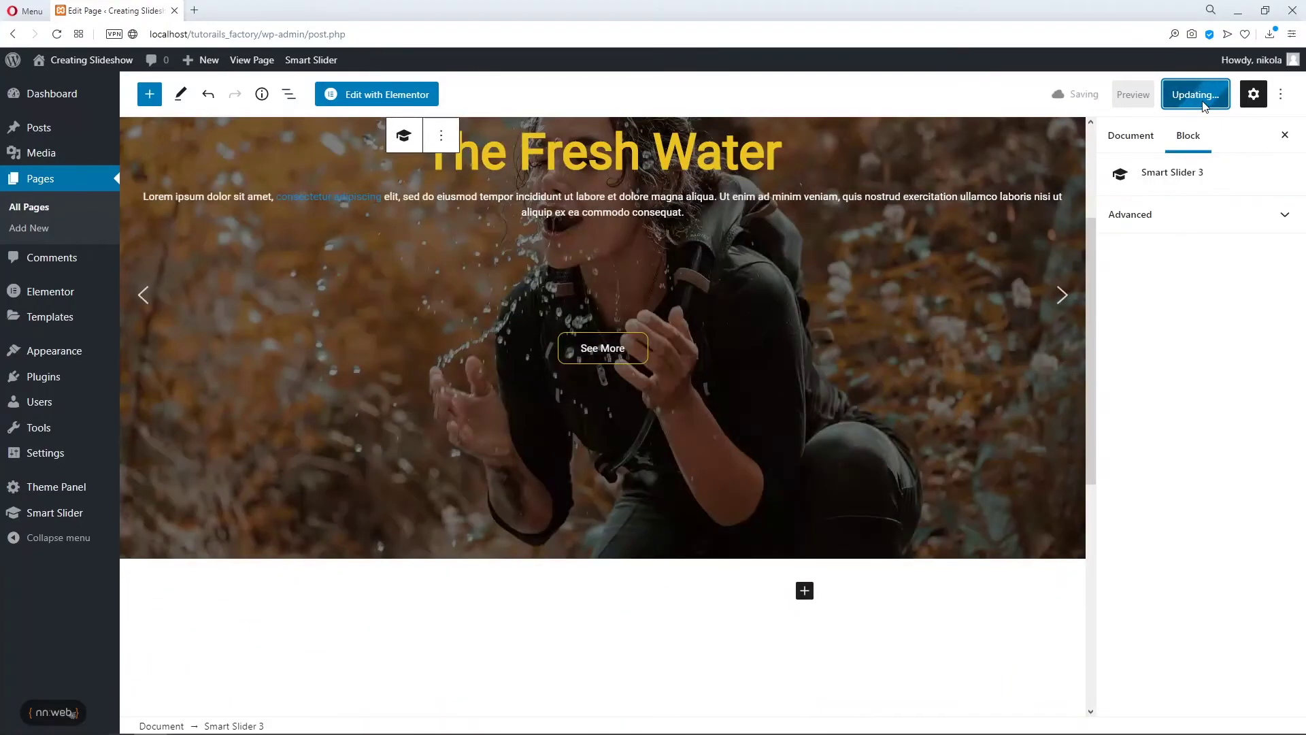
View the published Slideshow page and go through its slides in both directions
left_click(272, 688)
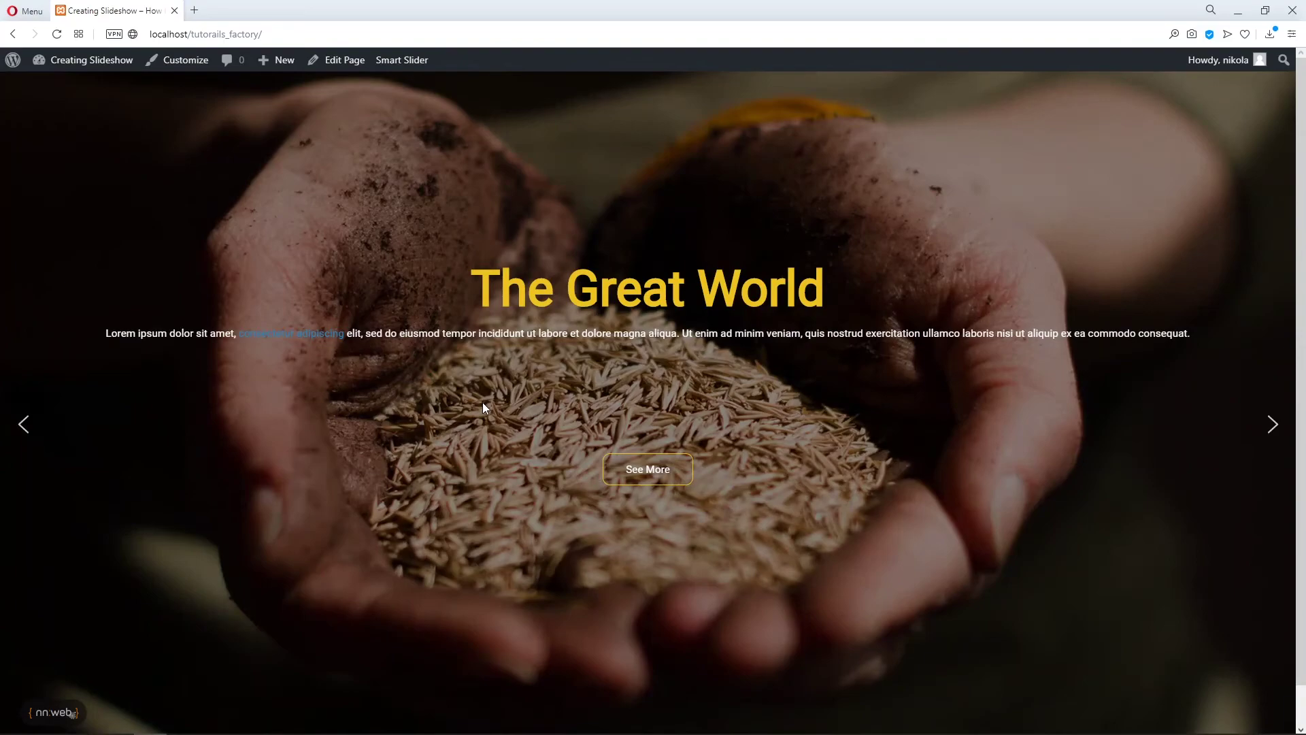
scroll(483, 402, "down", 1)
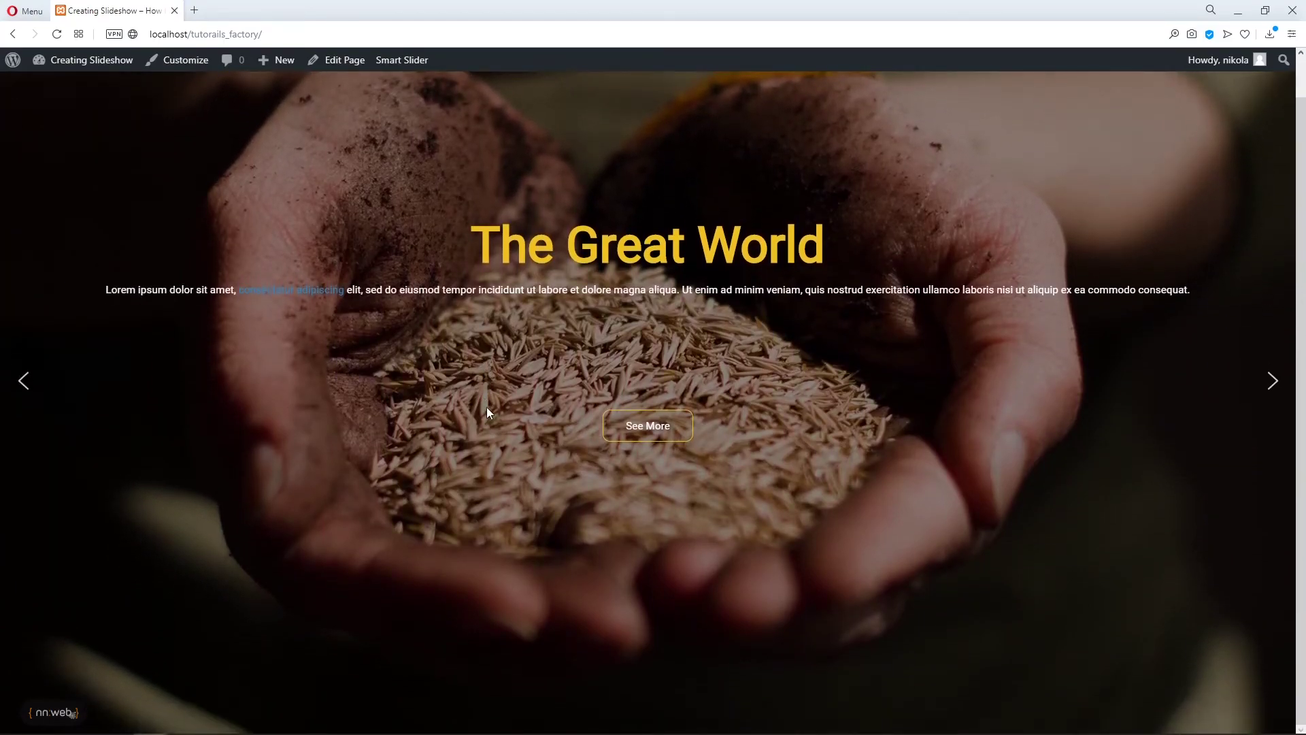
scroll(487, 317, "up", 1)
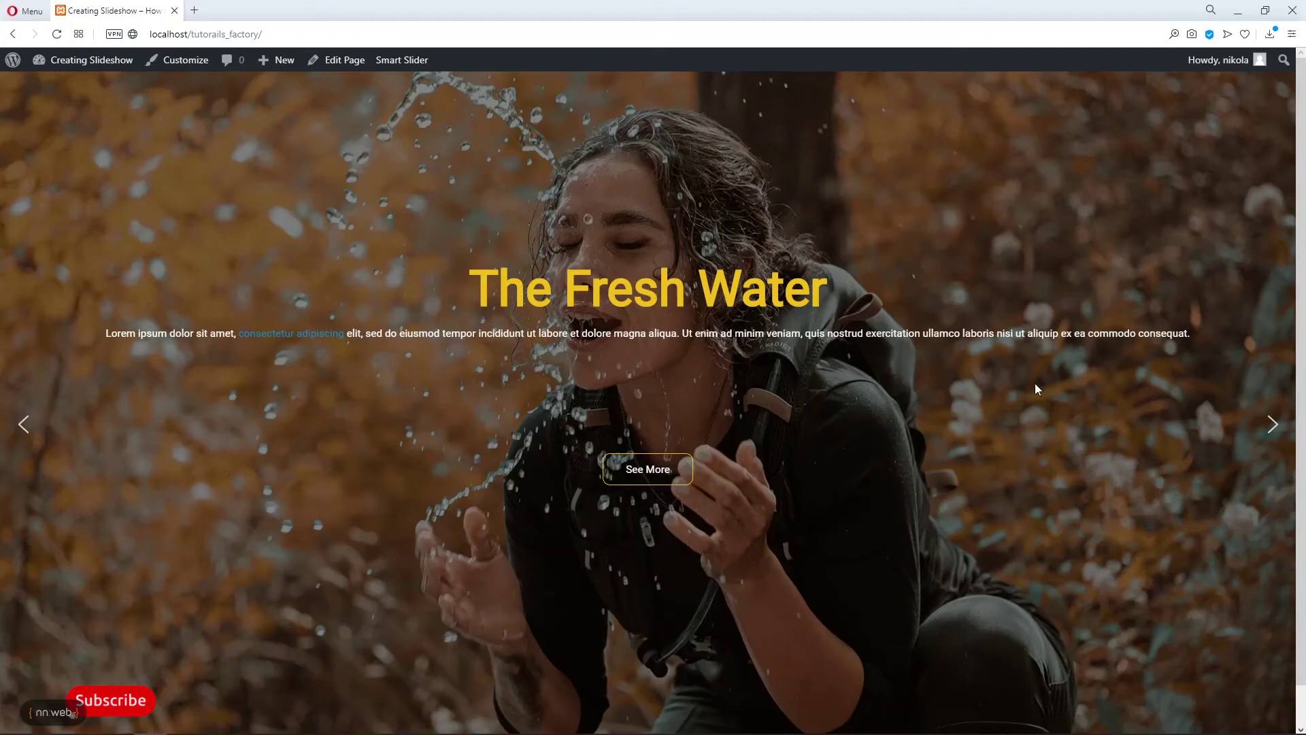
left_click(1273, 424)
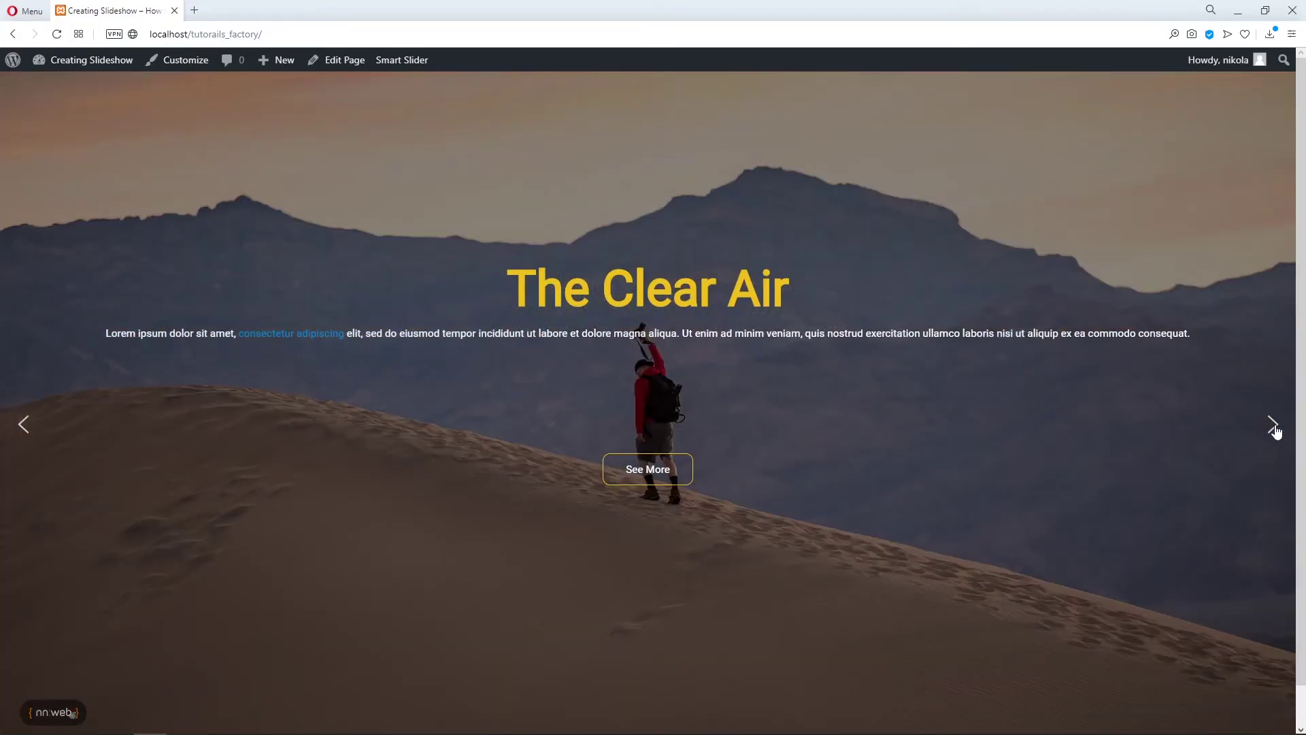
left_click(1273, 424)
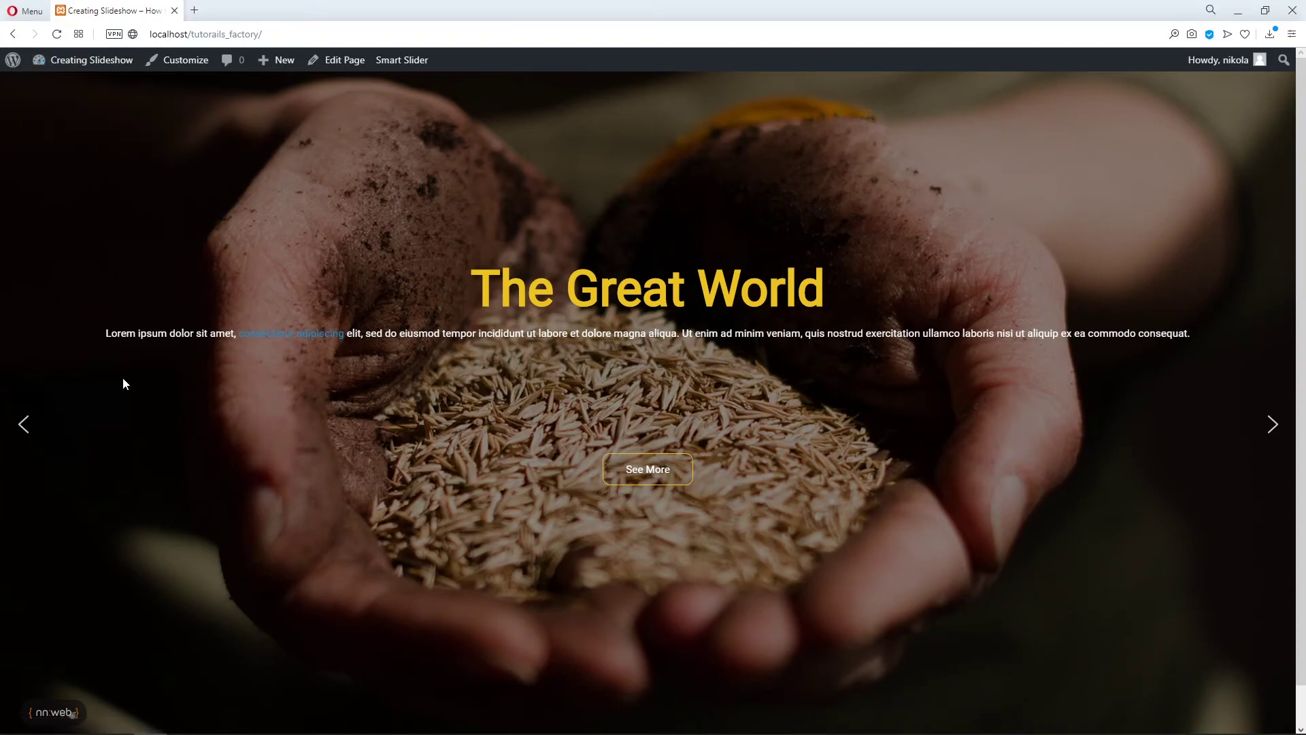
left_click(23, 426)
Return to the WordPress dashboard and open Slide-1 of the Slider Home Tutorial slider in Smart Slider for editing
mouse_move(81, 65)
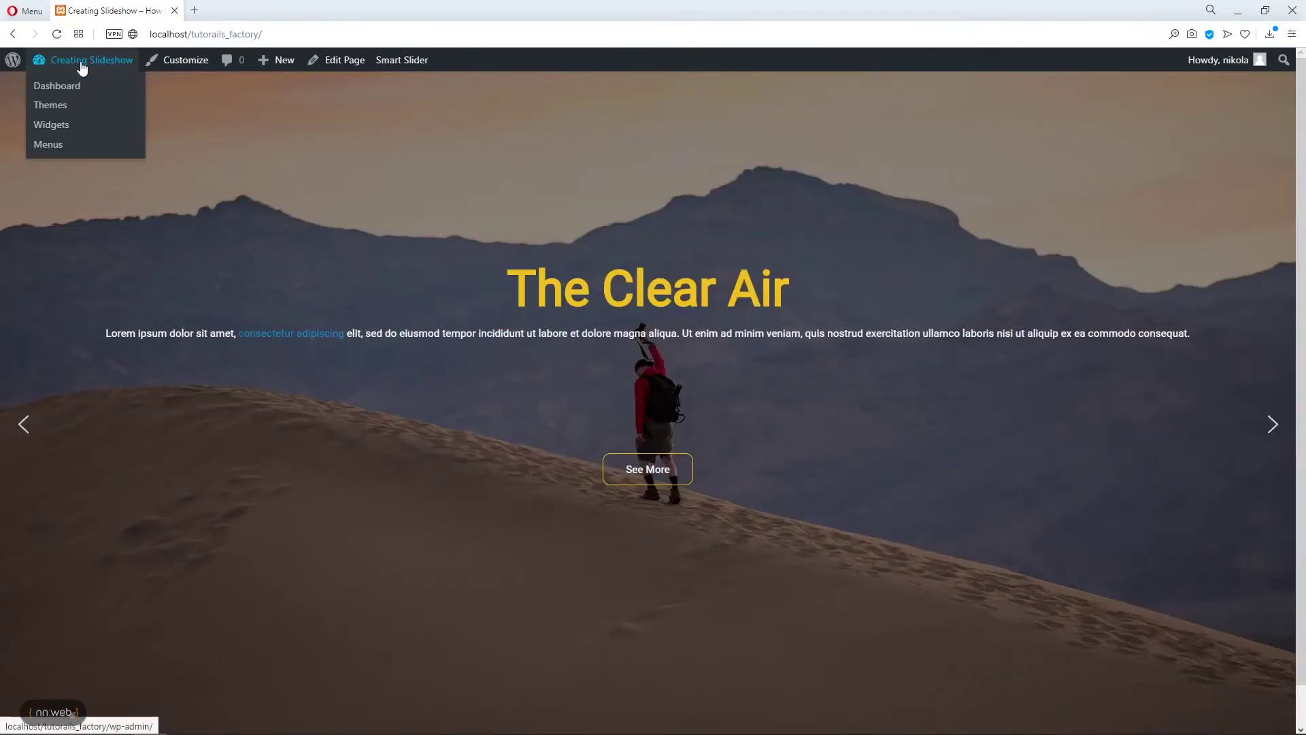
left_click(70, 88)
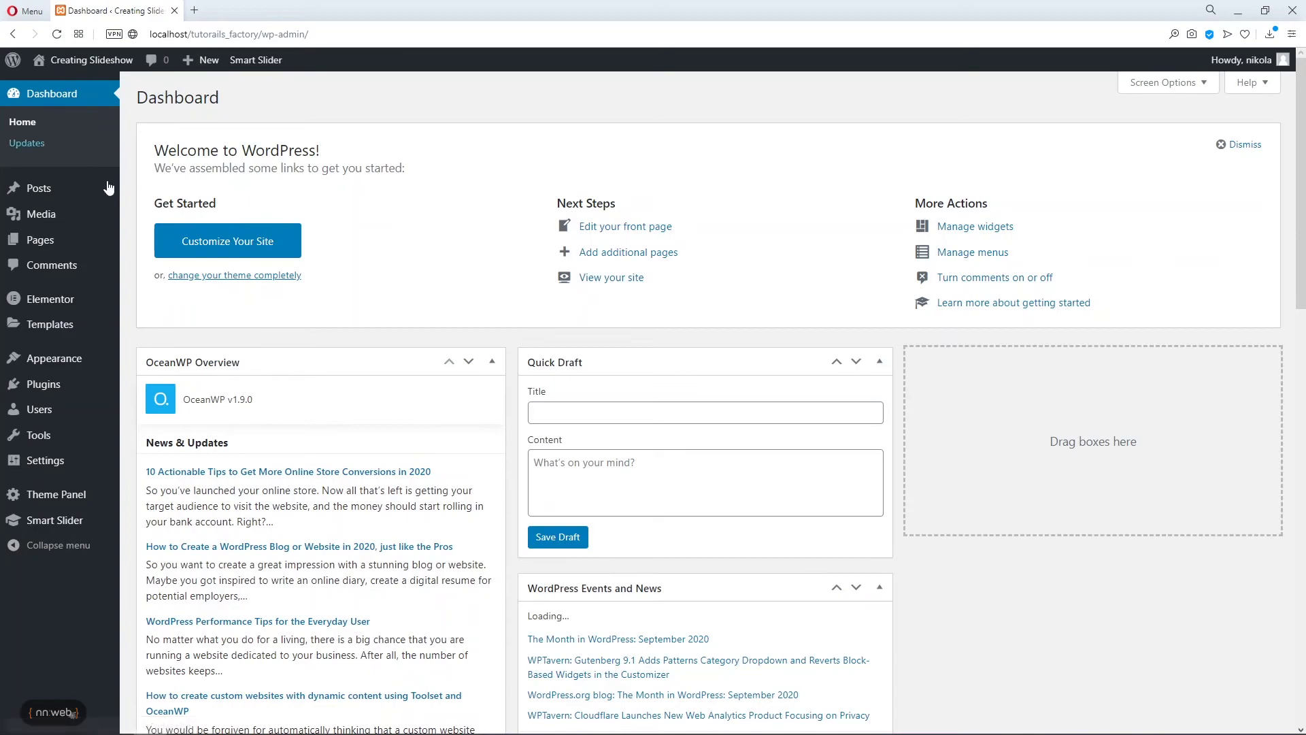
left_click(55, 520)
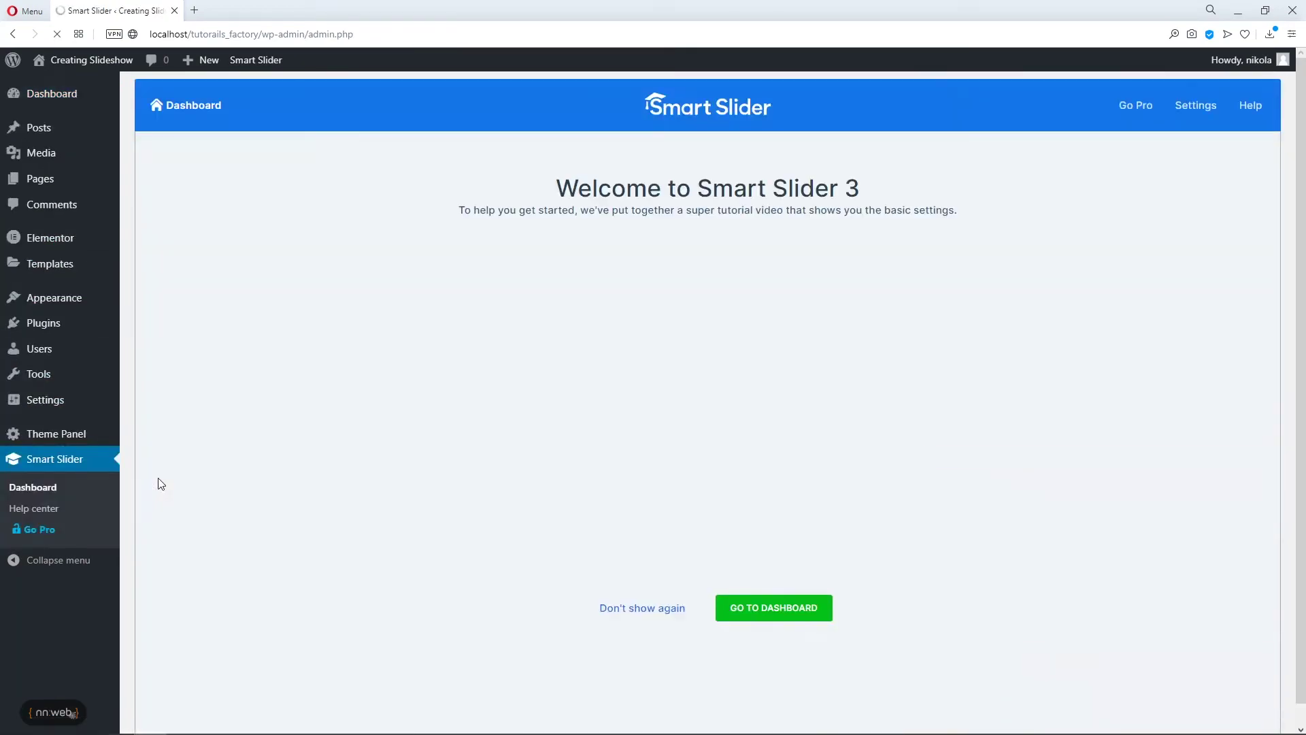
left_click(794, 620)
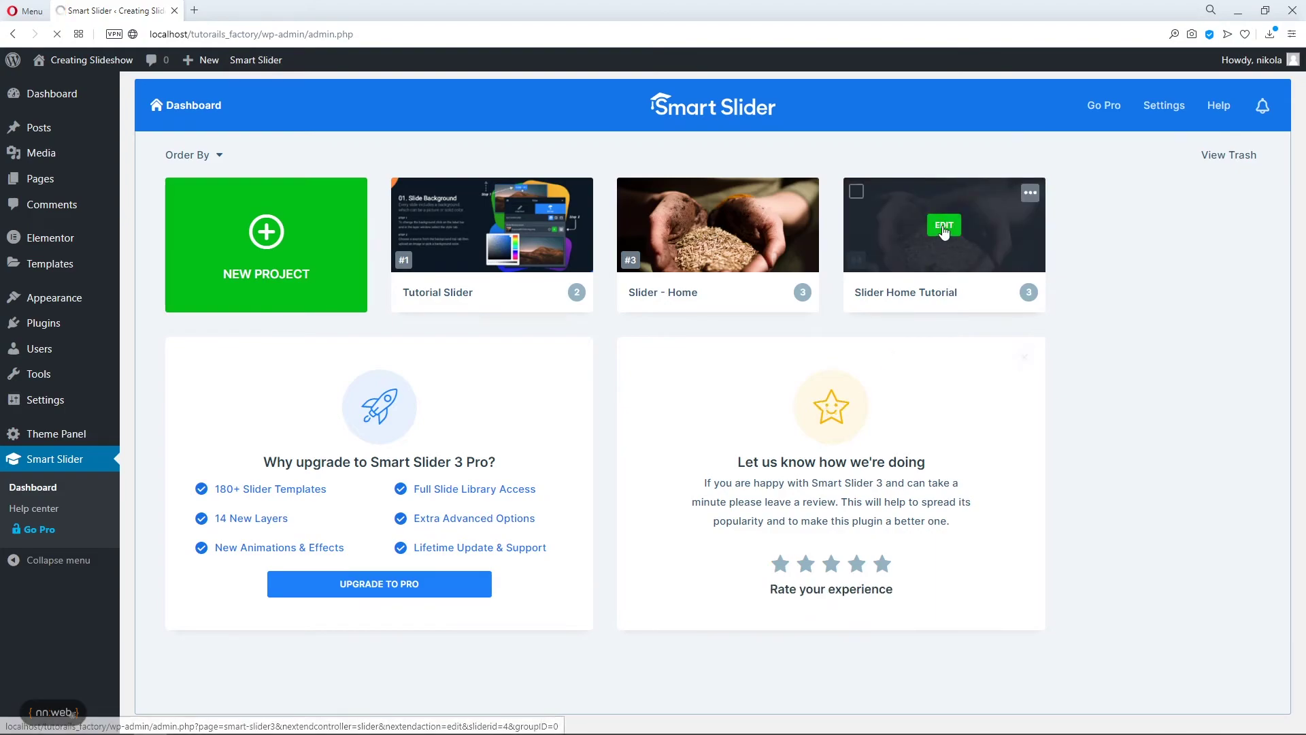
left_click(943, 228)
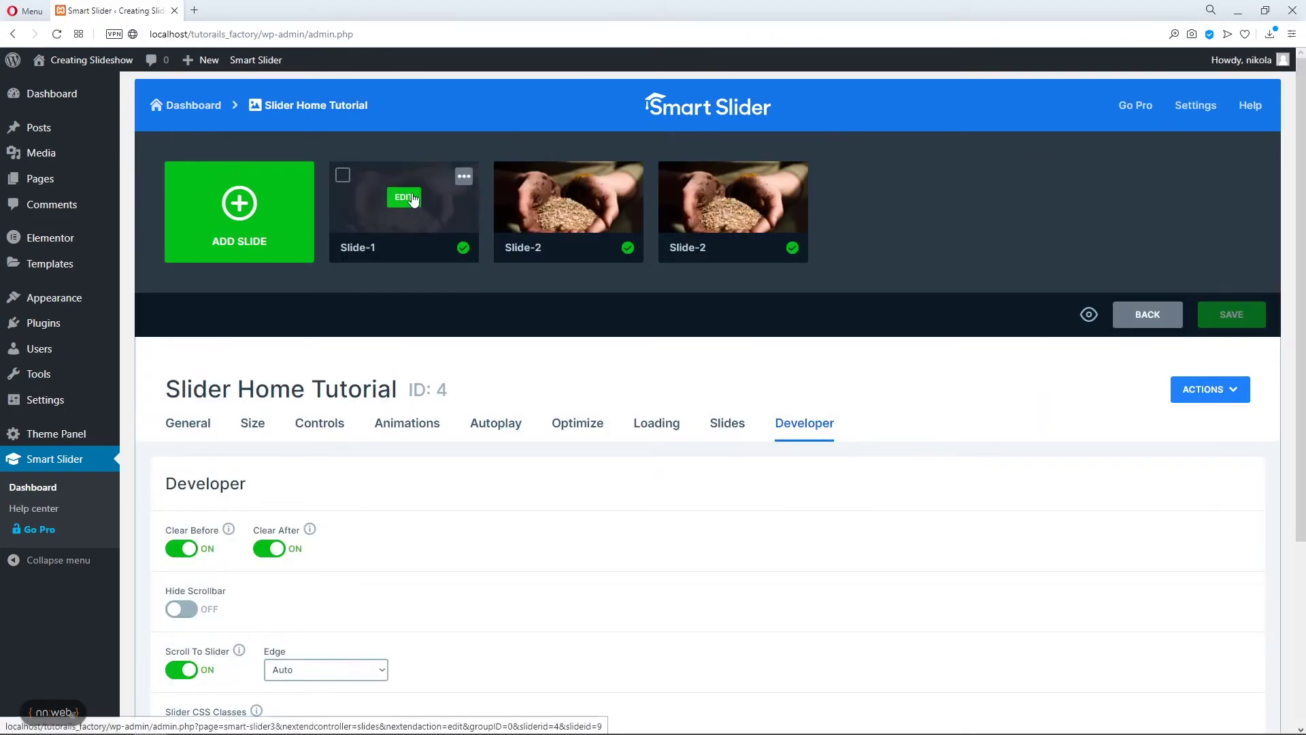
left_click(413, 198)
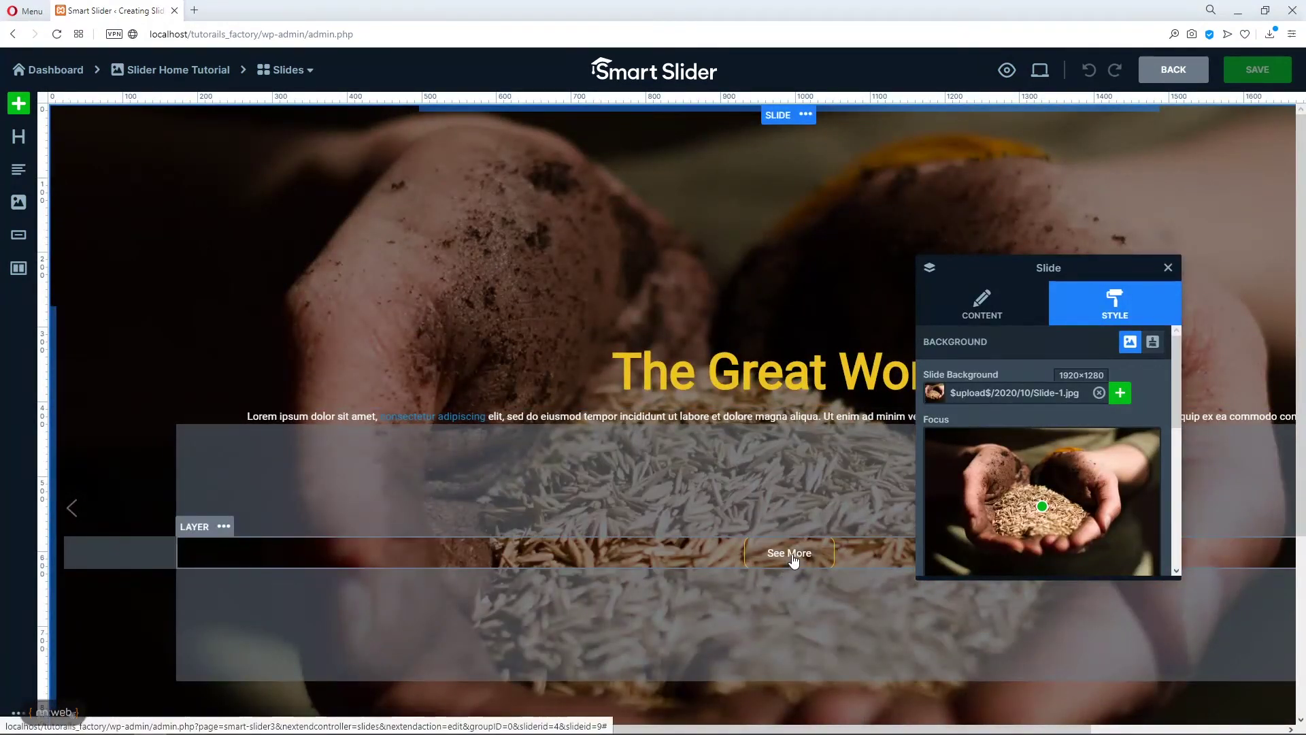
Set the hover background colour of the See More button to the yellow ECC31FFF
left_click(793, 558)
left_click(1042, 313)
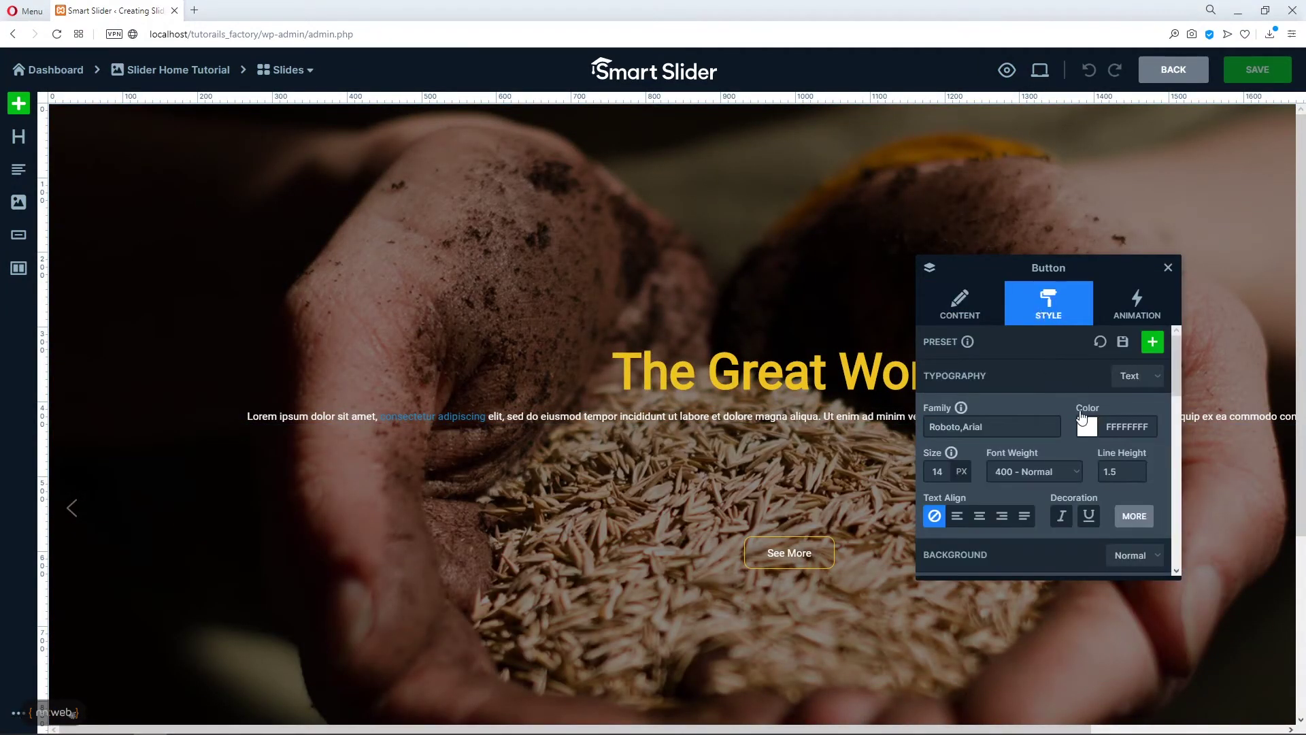
scroll(1101, 381, "down", 1)
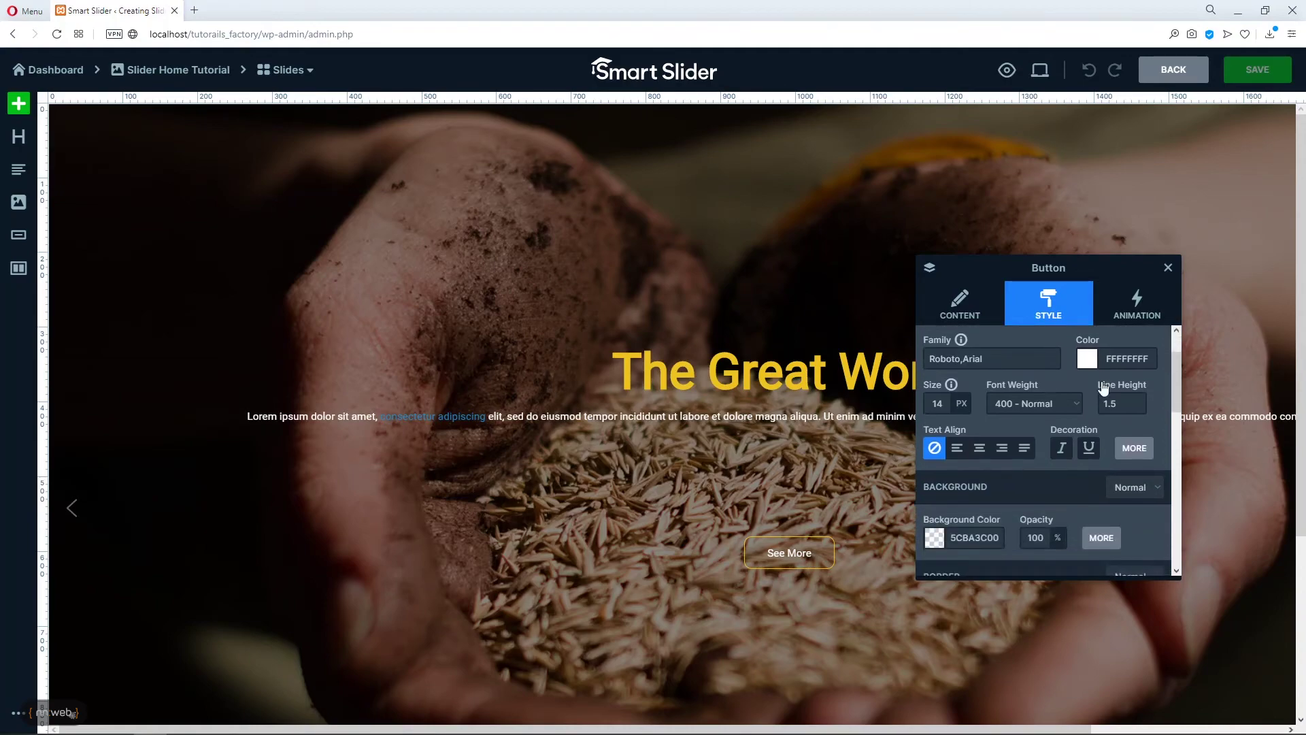
scroll(1067, 493, "down", 1)
left_click(1135, 420)
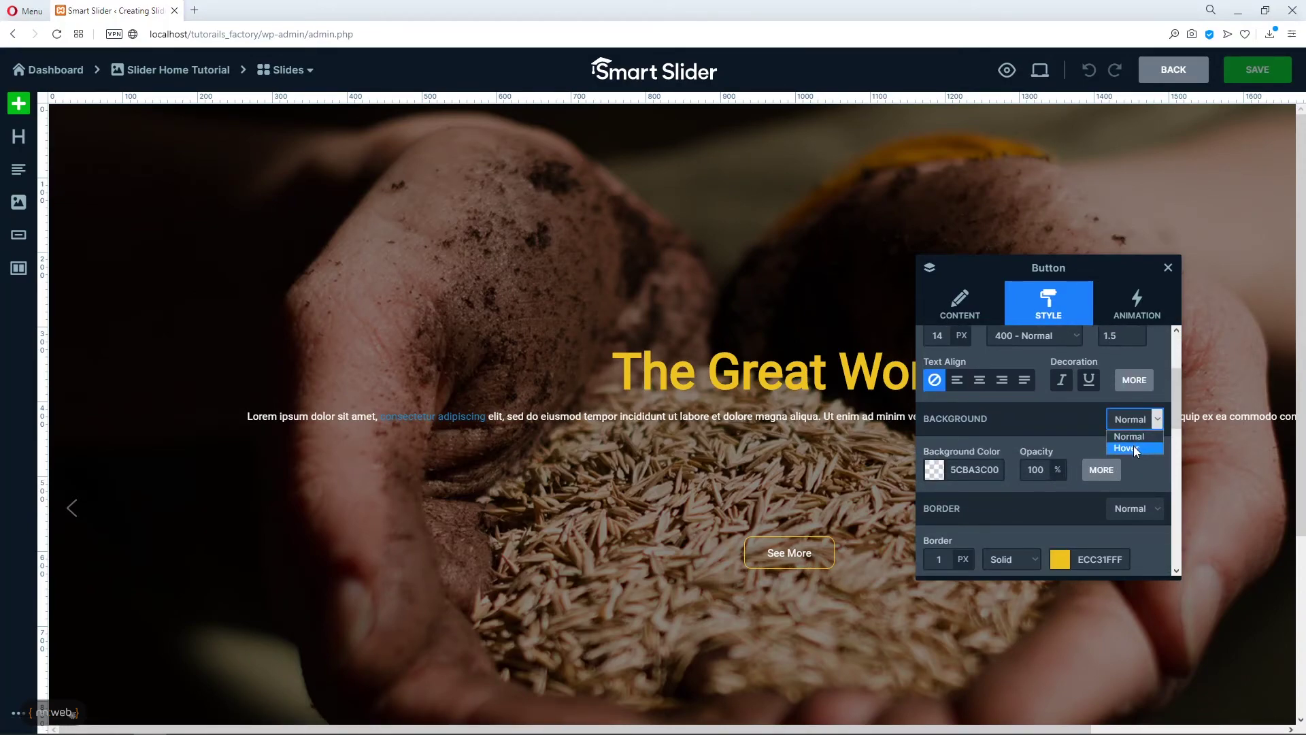
left_click(1133, 447)
scroll(1003, 508, "down", 1)
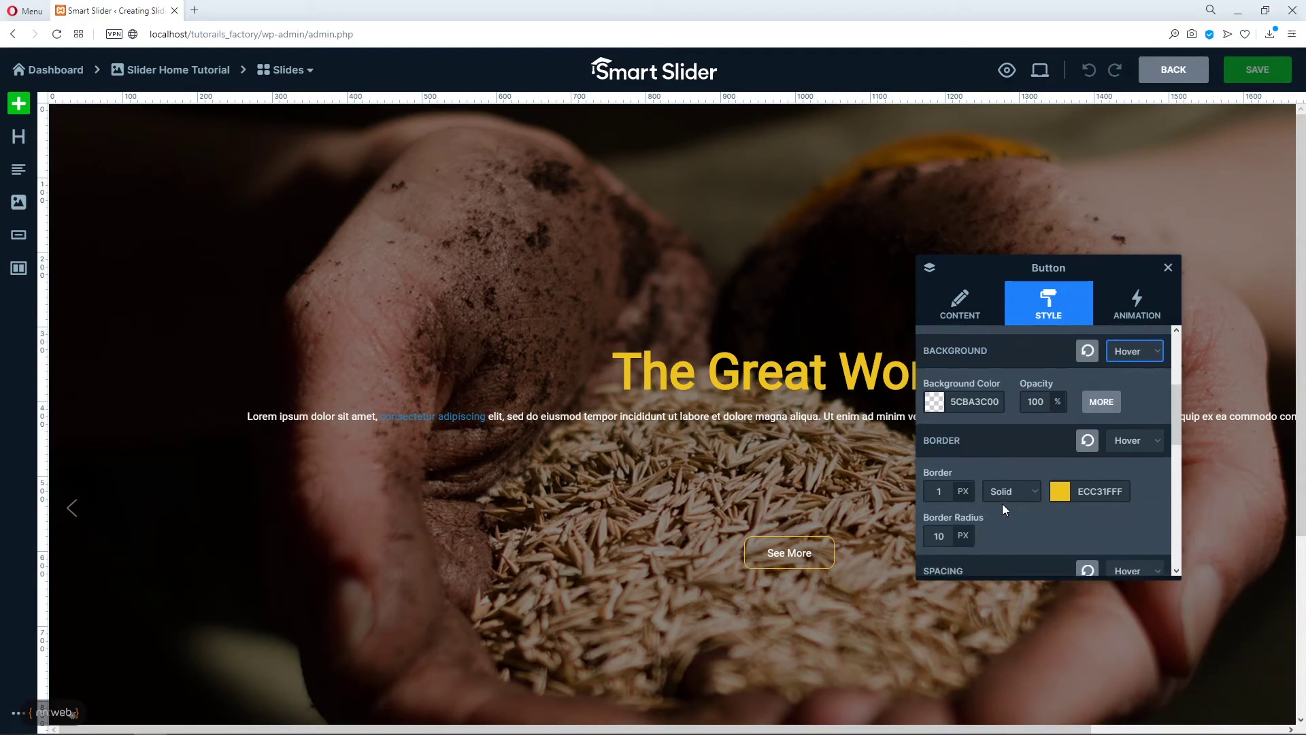
left_click(934, 402)
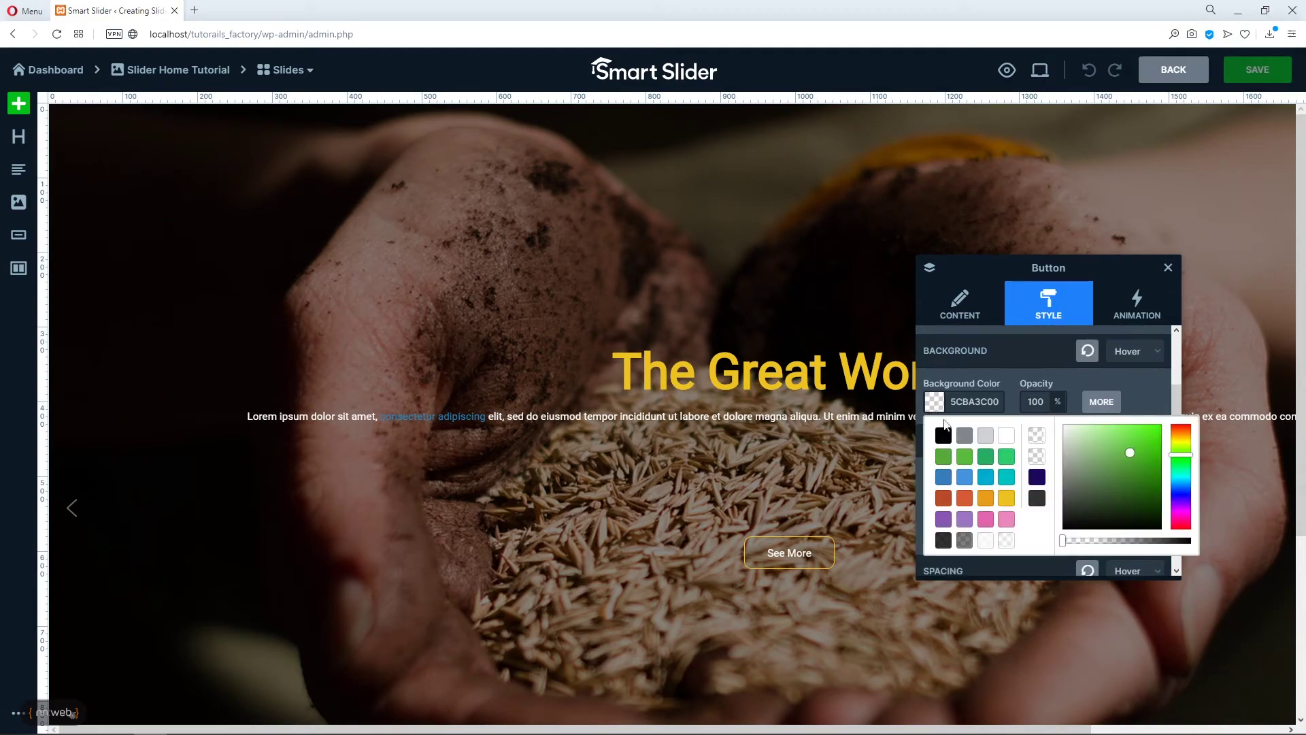
left_click(1006, 498)
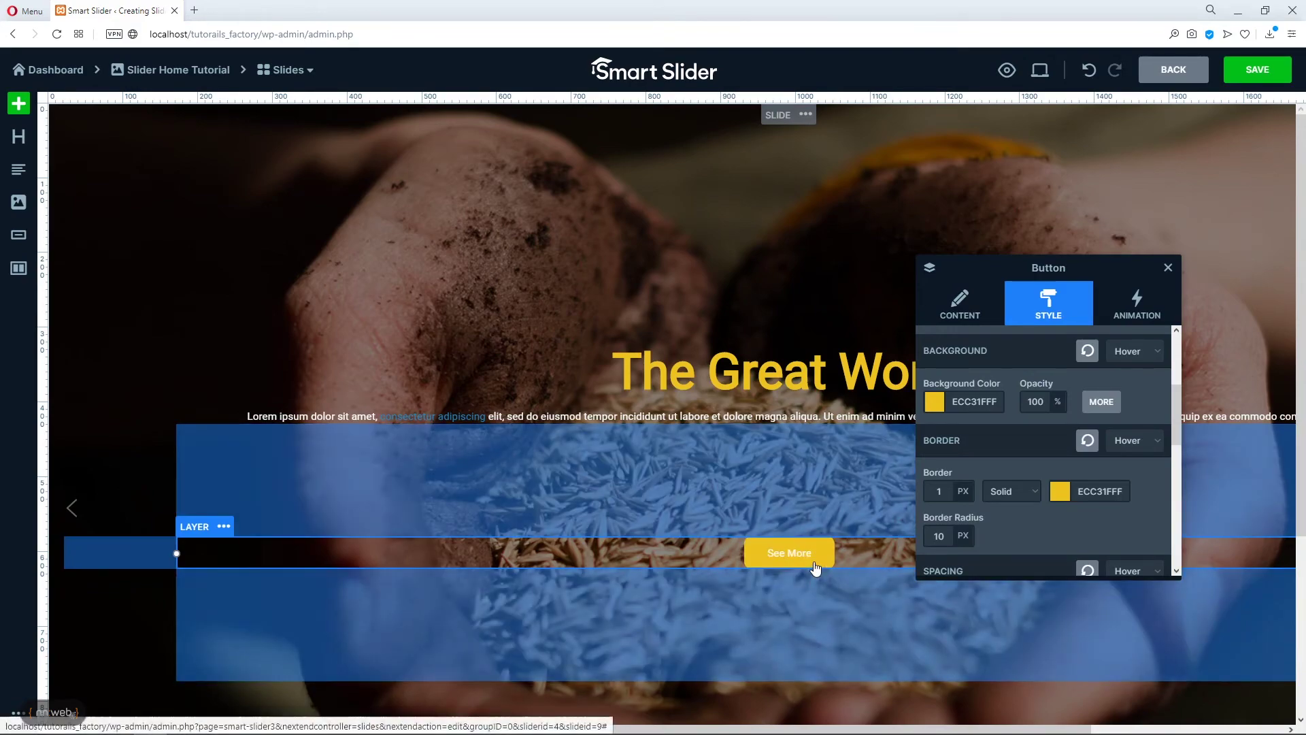
Make the See More button's hover border semi-transparent yellow, ECC31F29, save the slide and close the button settings
left_click(1060, 491)
left_click_drag(1298, 632, 1212, 632)
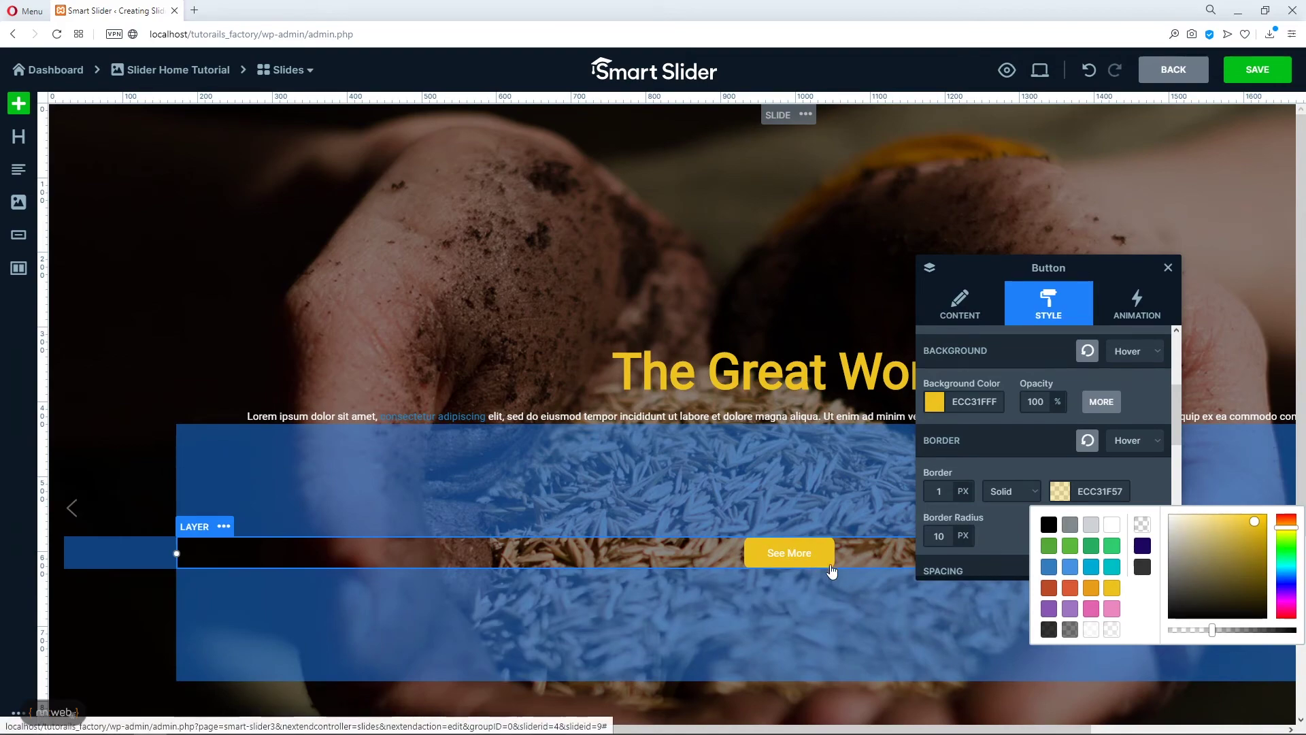
left_click_drag(1213, 633, 1189, 632)
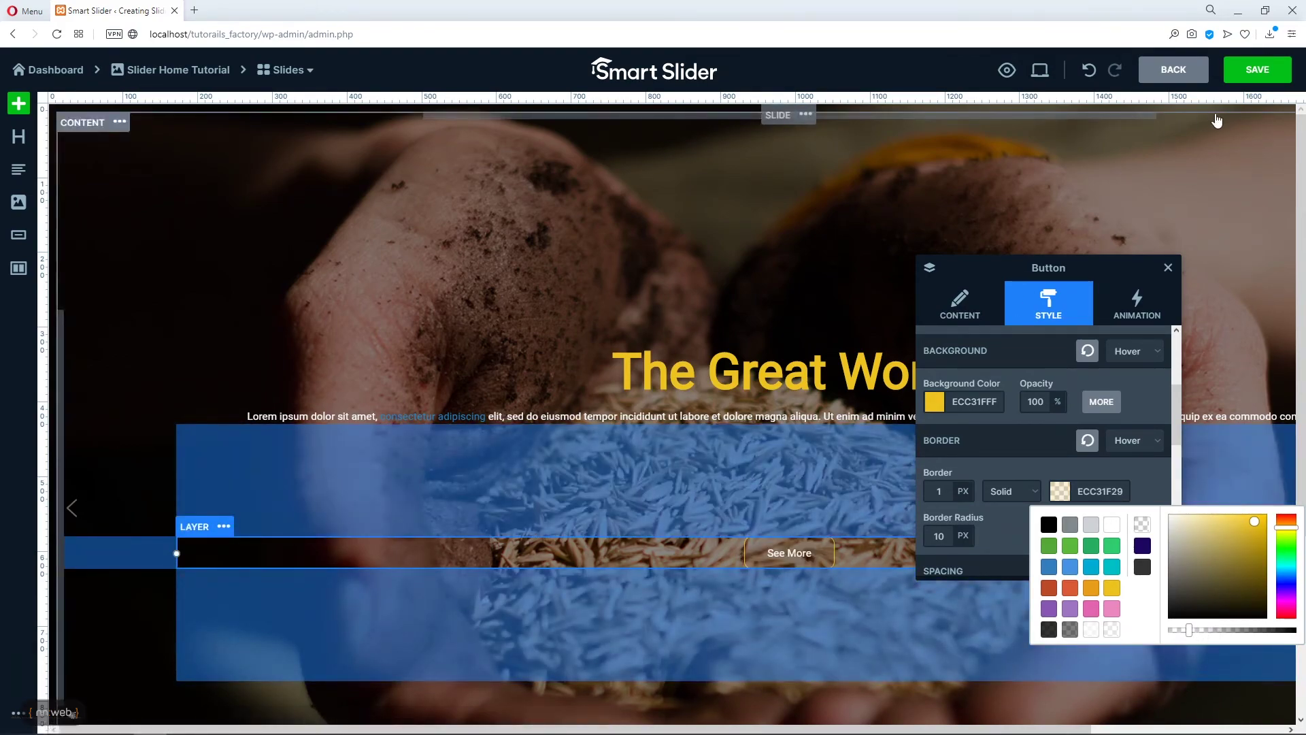
left_click(1242, 72)
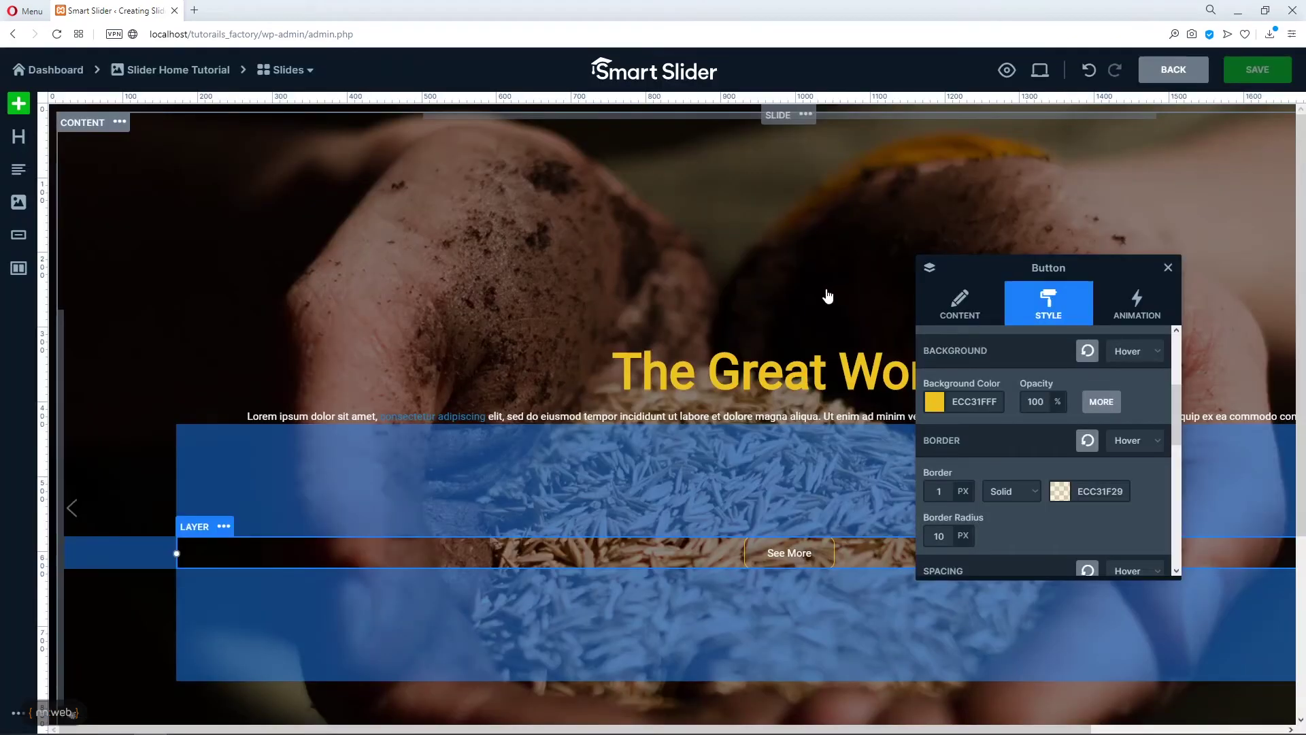
left_click(1167, 269)
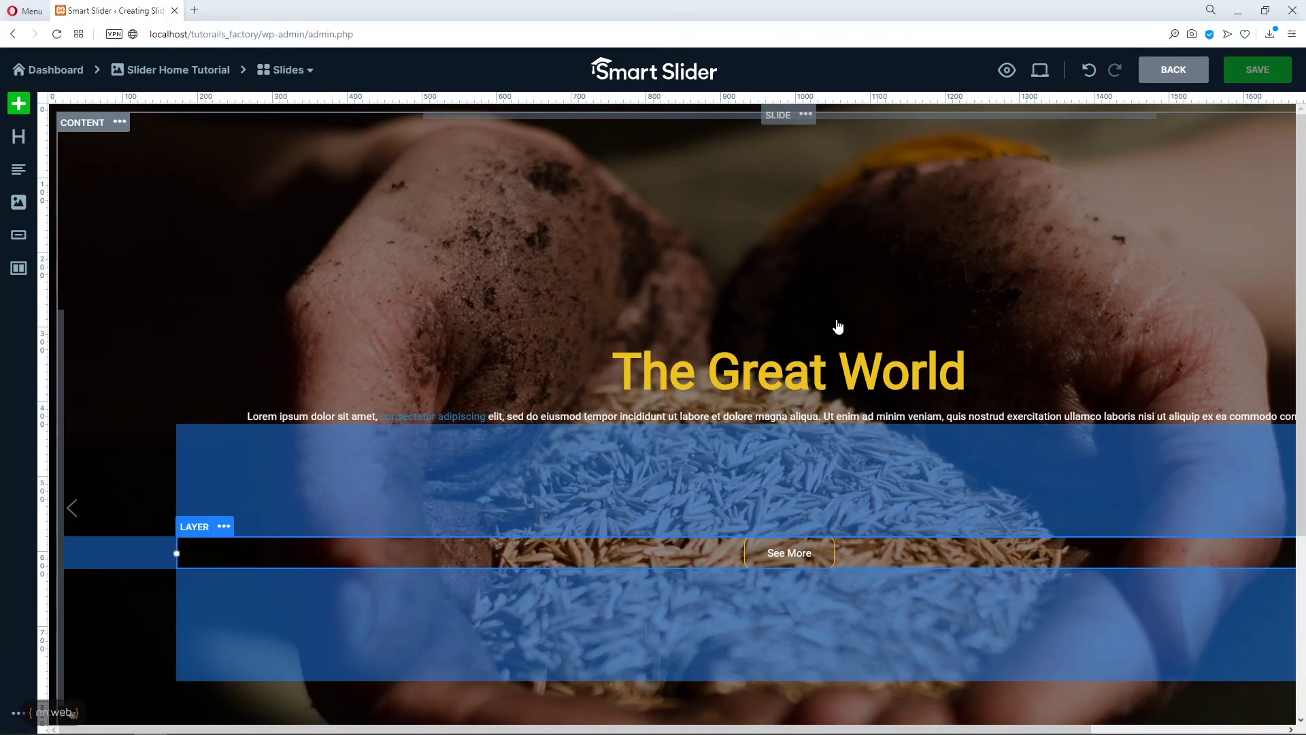
Go back to the Slider Home Tutorial settings, set the main animation to Vertical, and save the slider
left_click(217, 68)
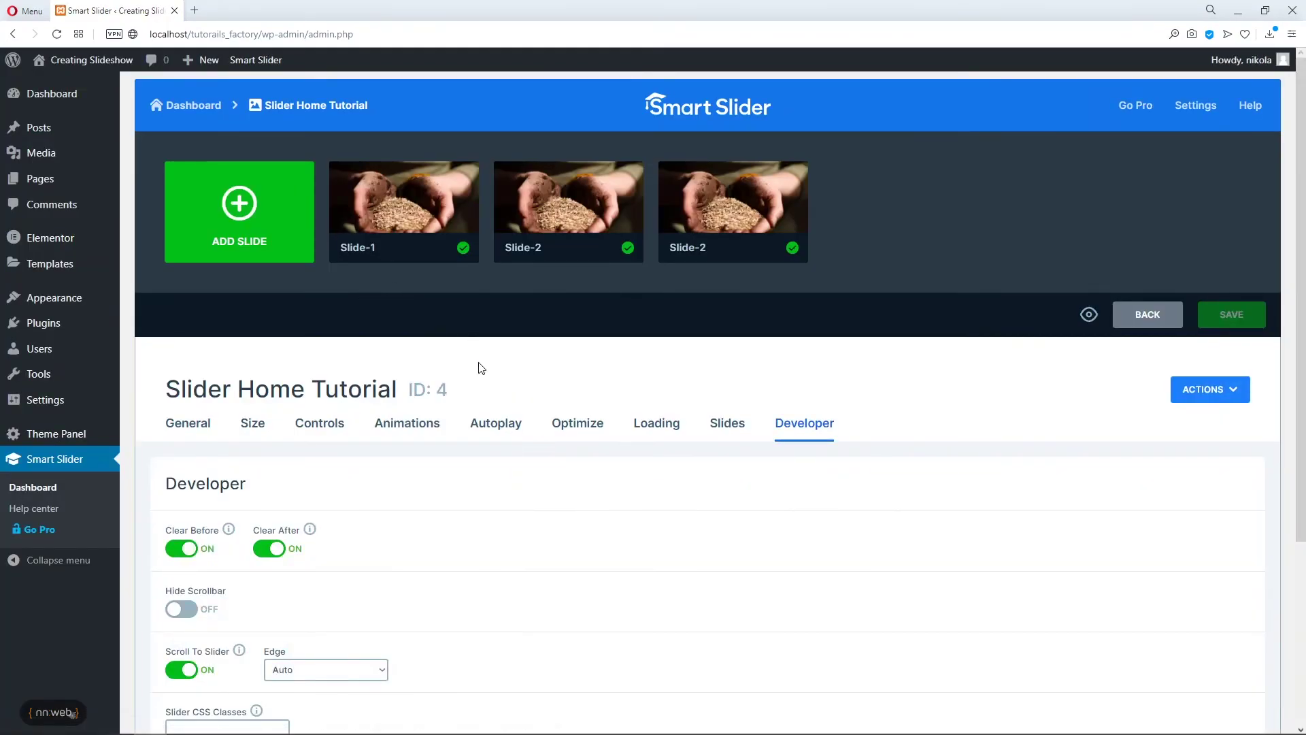
left_click(410, 427)
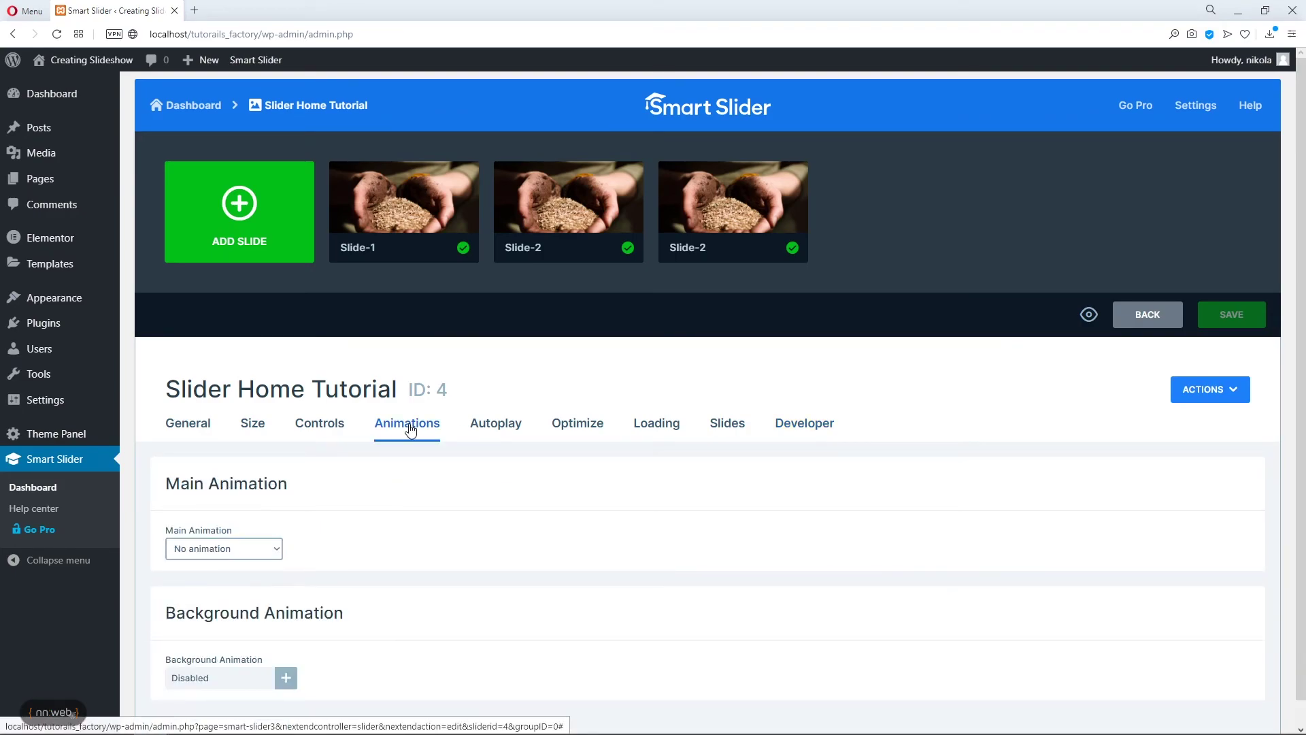
scroll(381, 446, "down", 1)
left_click(277, 528)
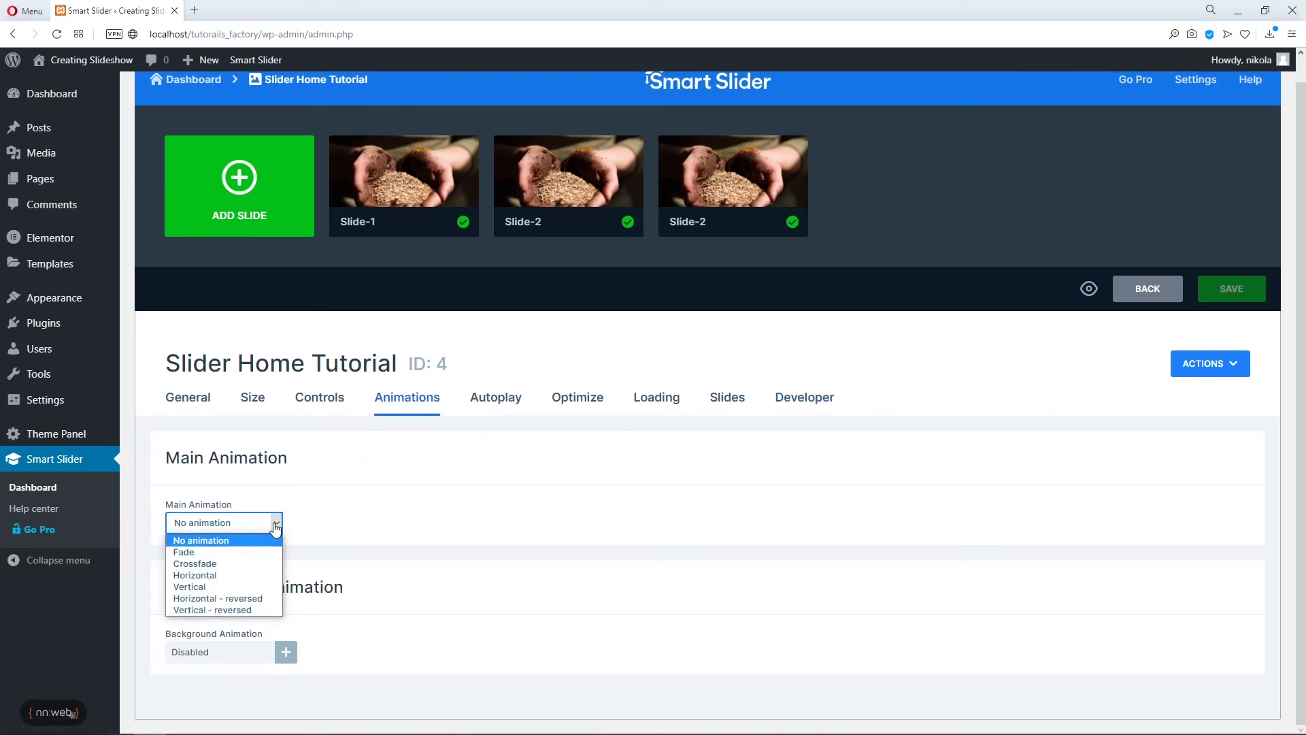
left_click(246, 586)
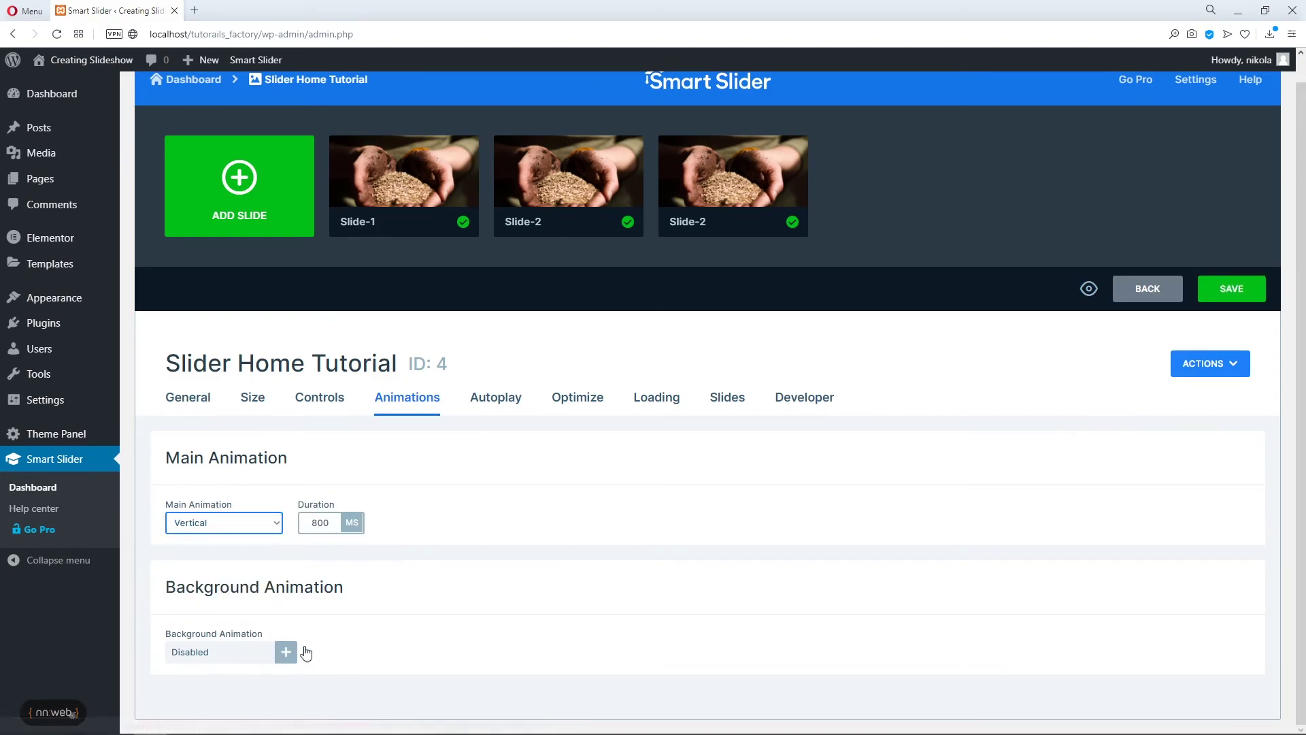
left_click(1228, 300)
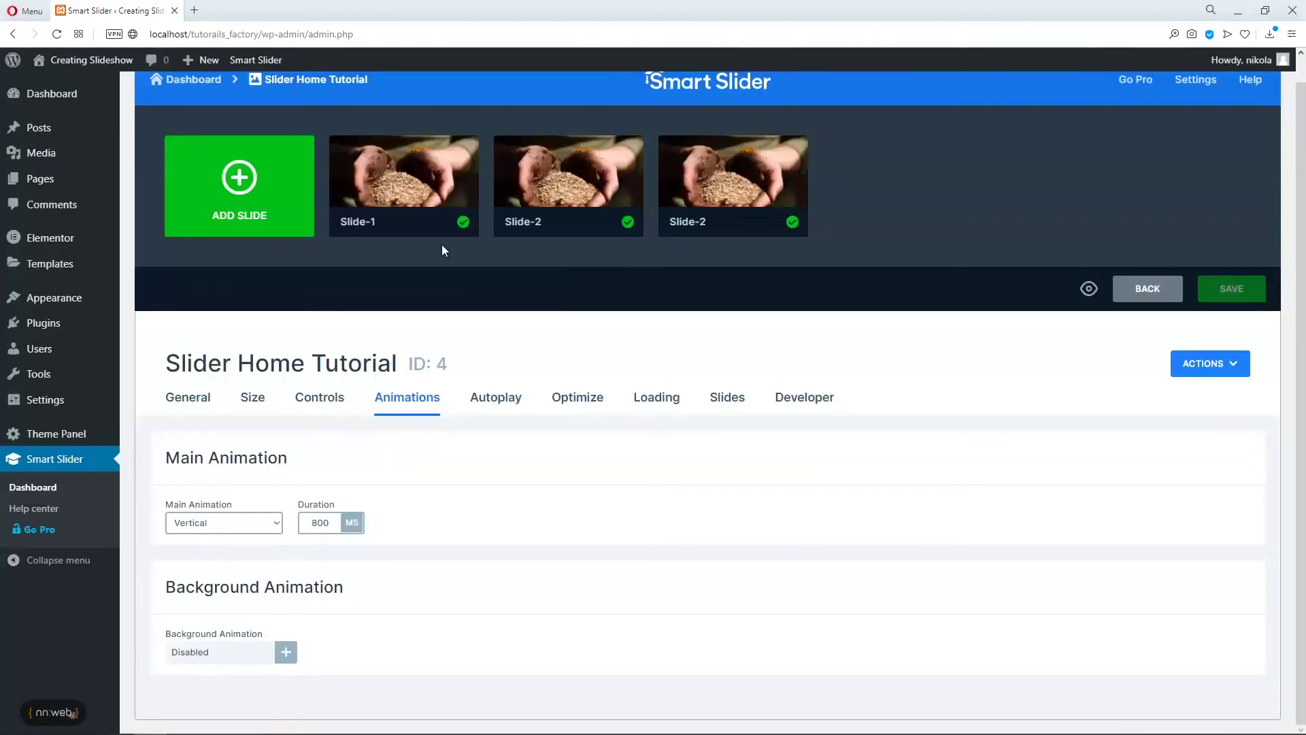
Open the WordPress page list in a new tab, view the Slideshow front page, and advance a slide to check the transition
right_click(109, 179)
left_click(143, 183)
left_click(239, 14)
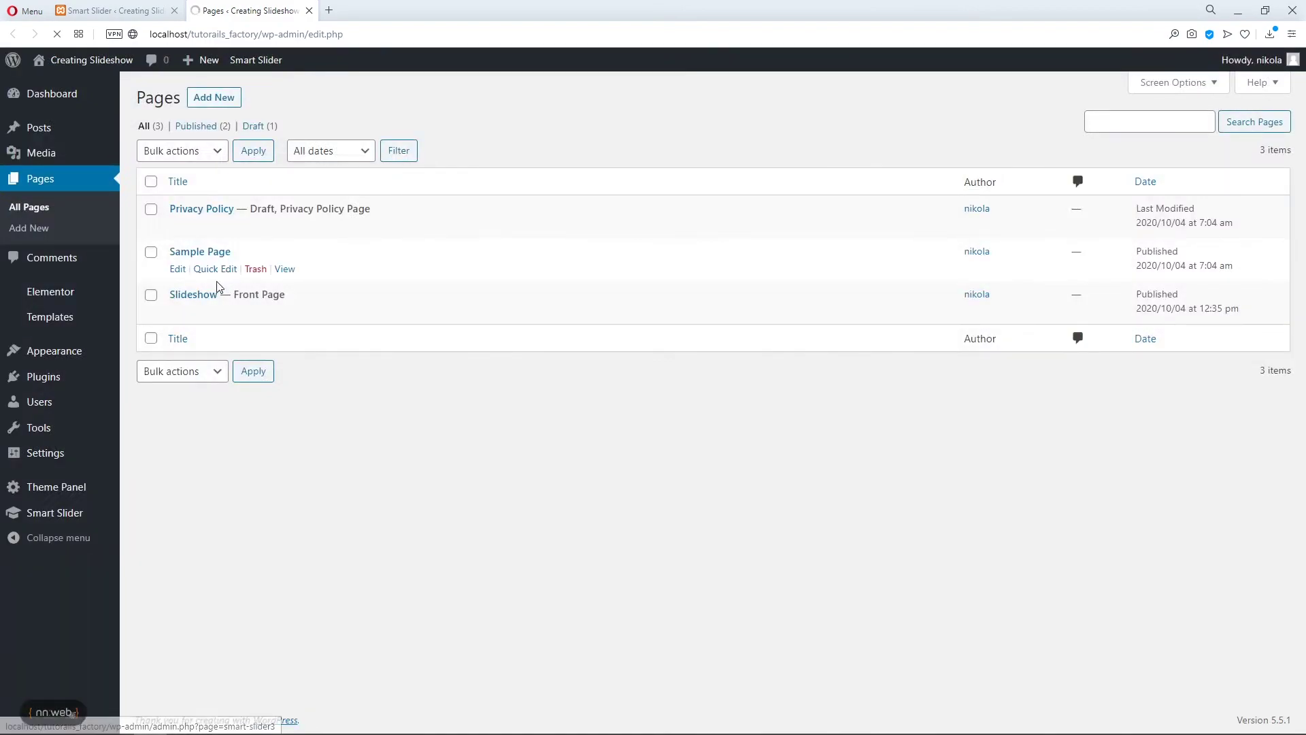
mouse_move(178, 317)
left_click(281, 312)
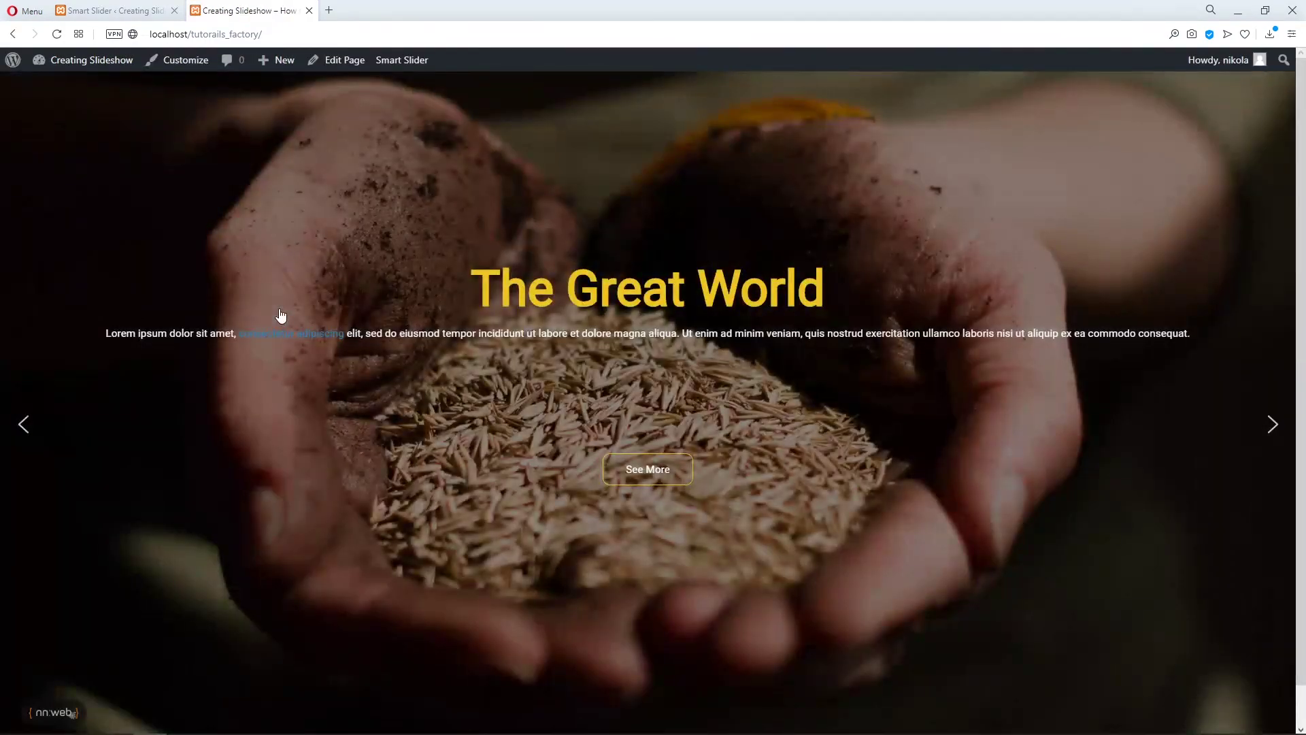
left_click(1273, 429)
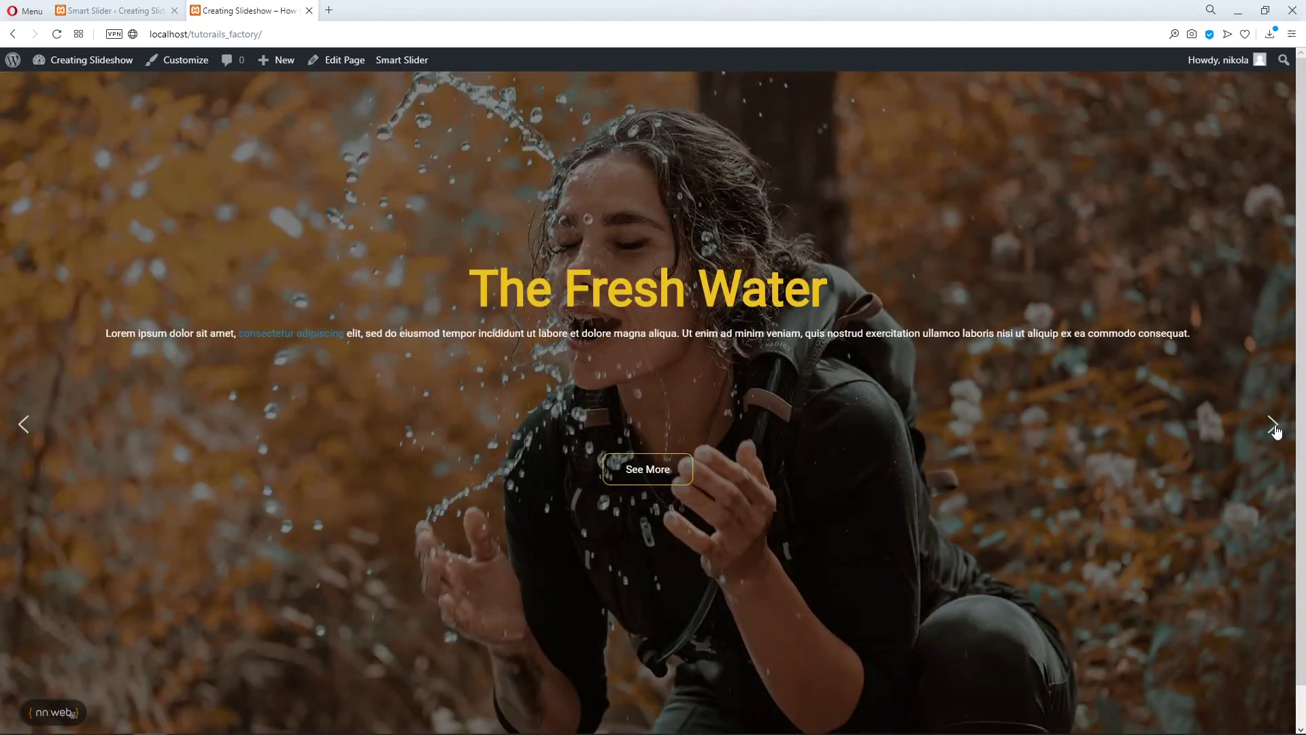
Advance one more slide on the front page, return to the slider settings, set the main animation to Fade, and save the slider
left_click(1273, 428)
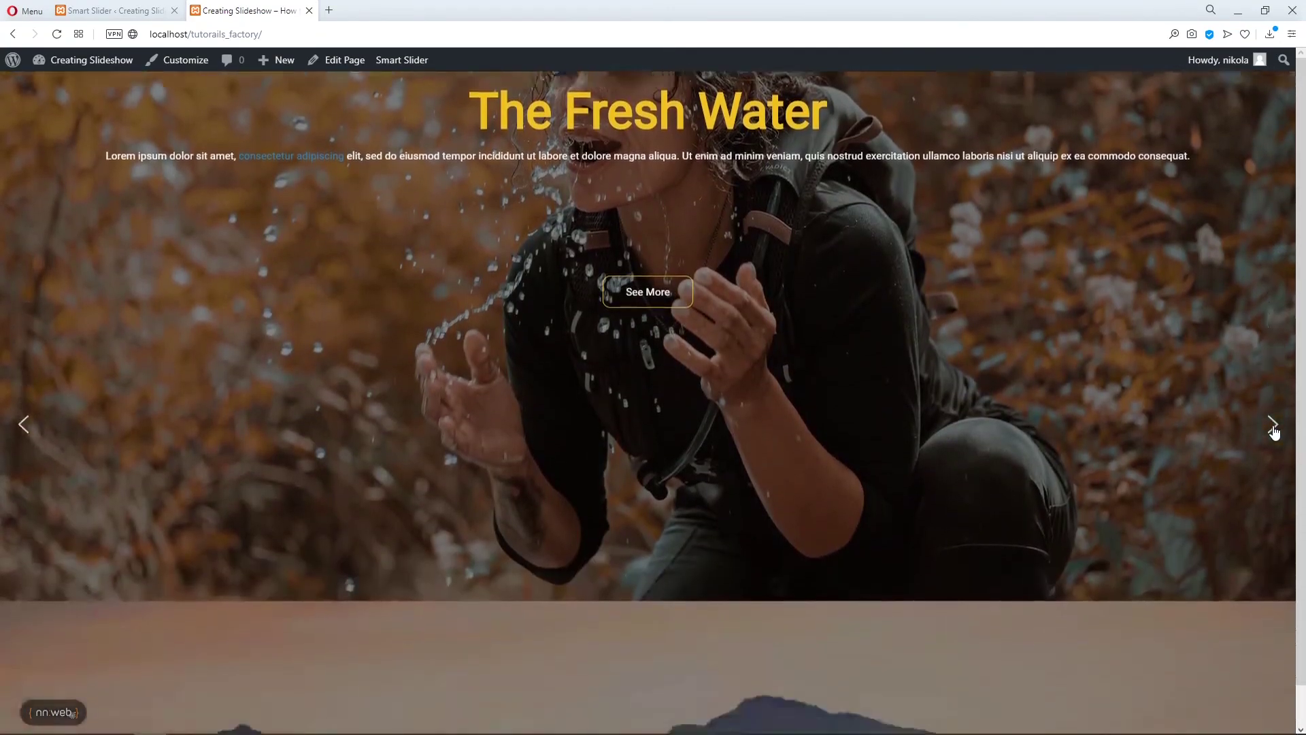
left_click(94, 11)
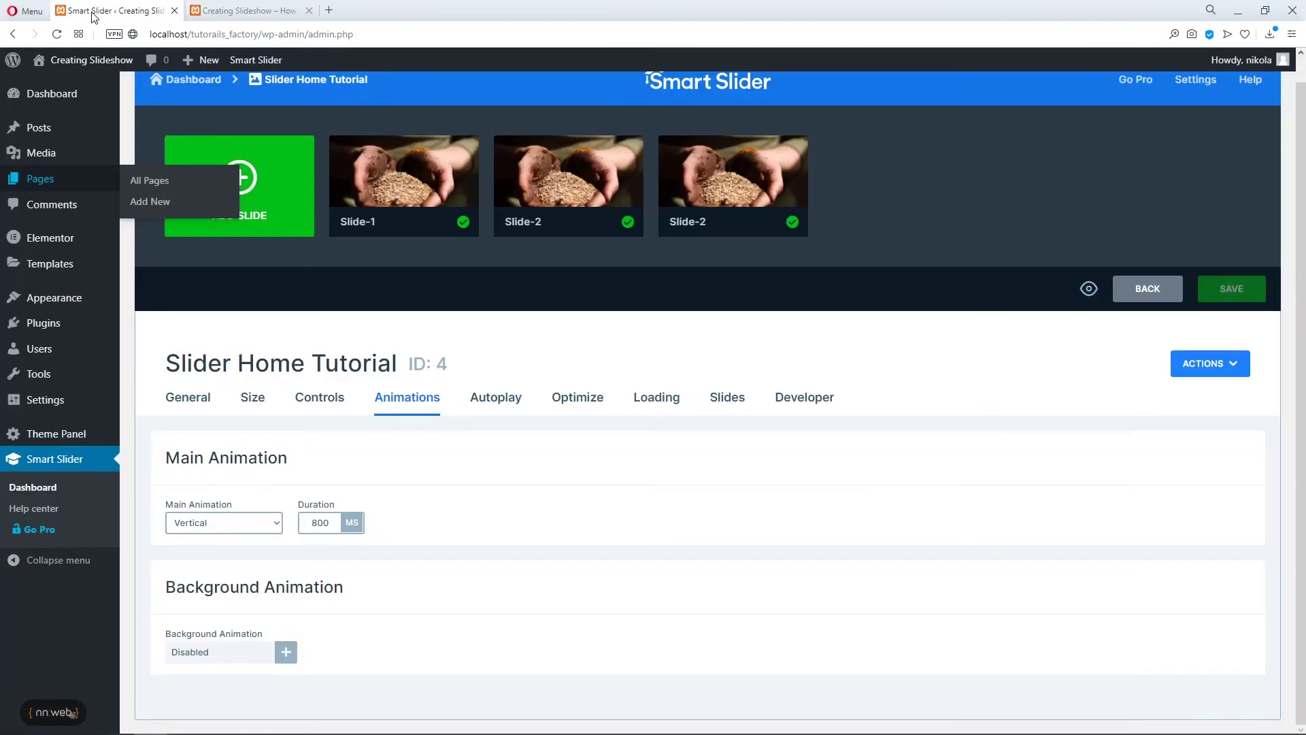
left_click(276, 525)
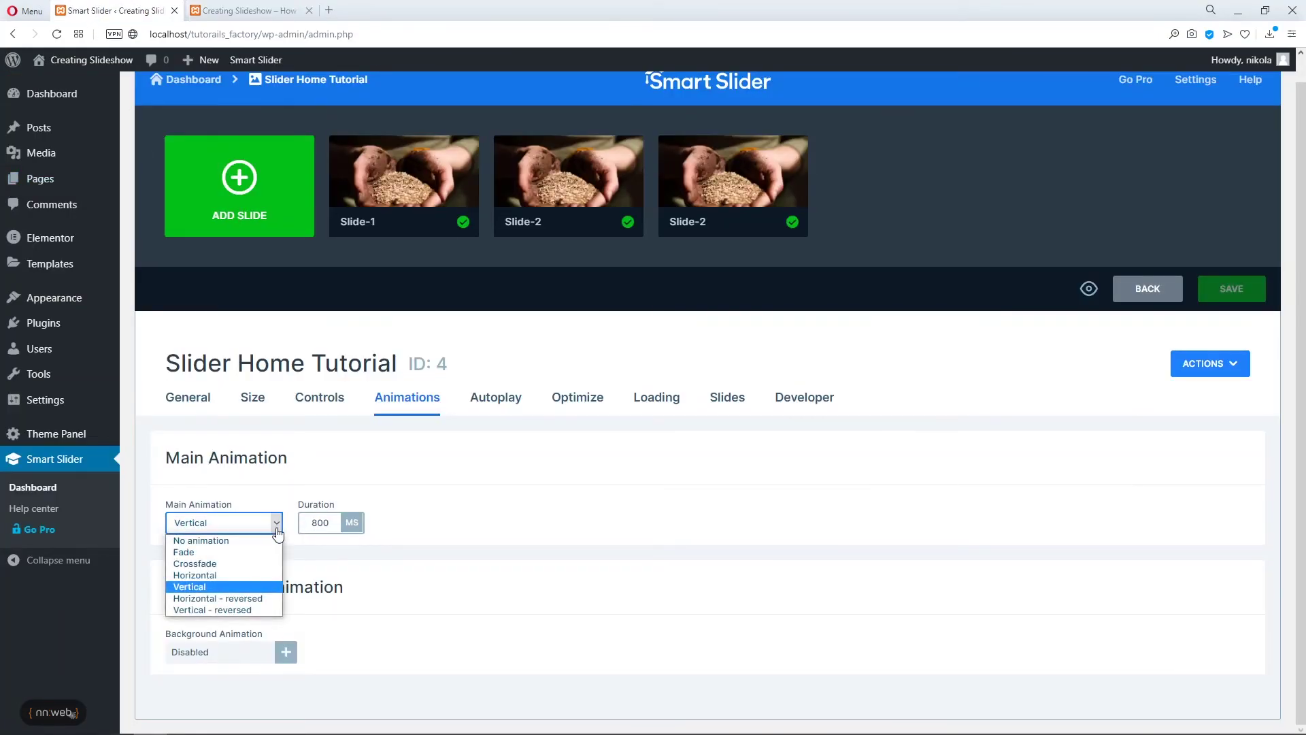
left_click(243, 552)
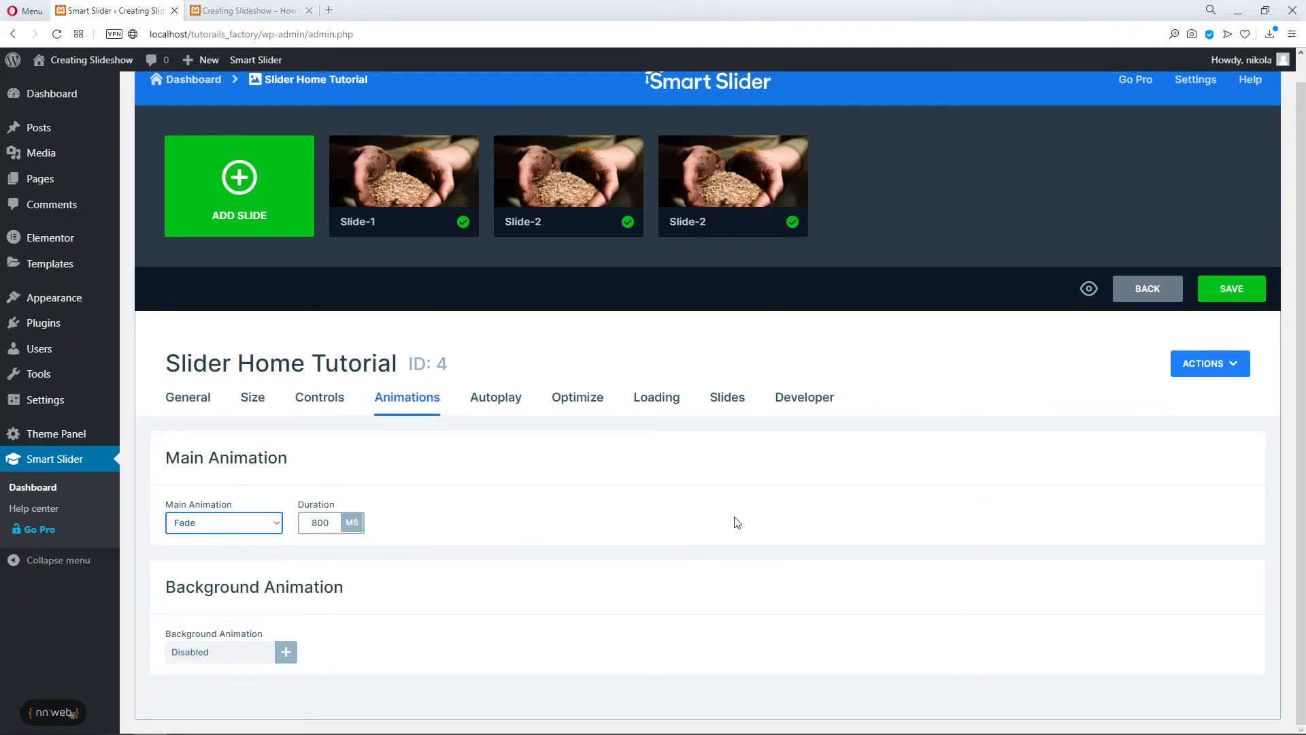
left_click(315, 522)
left_click(1230, 290)
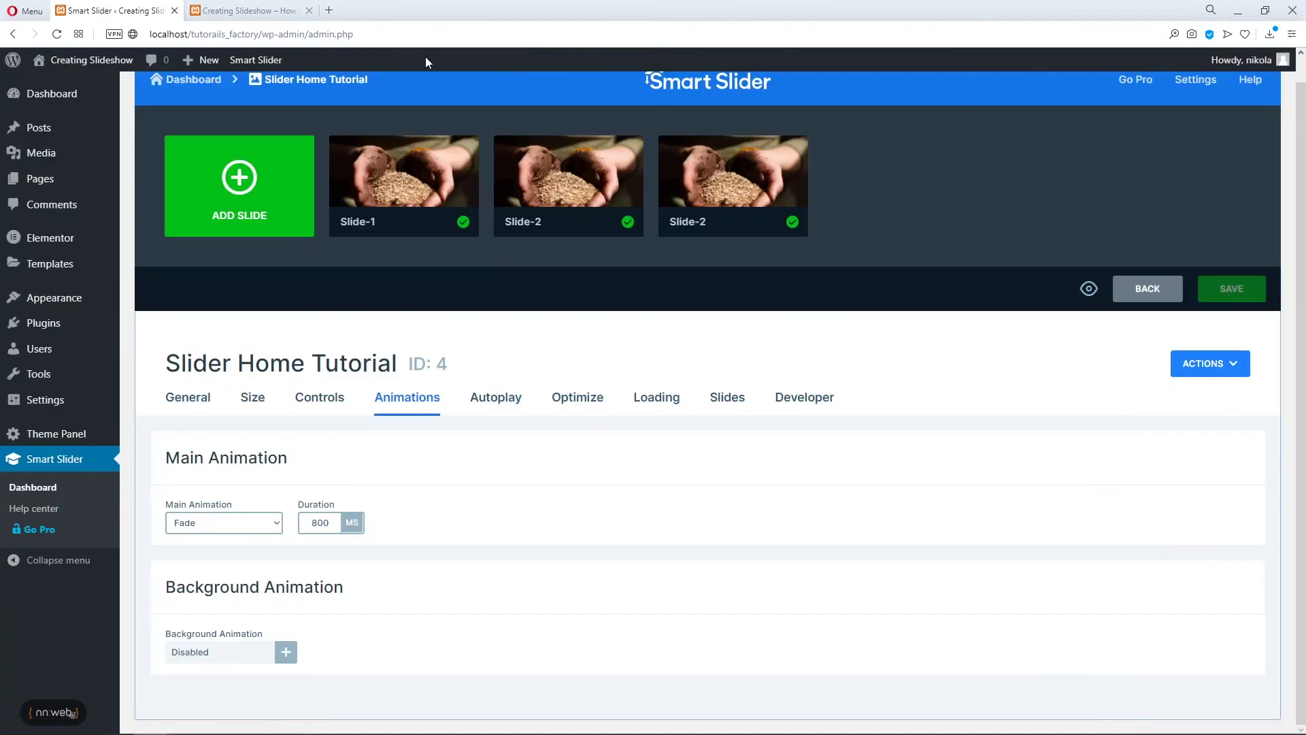
Reload the slideshow front page, advance through several slides to check the Fade transition, and return to the slider's animation settings
left_click(248, 10)
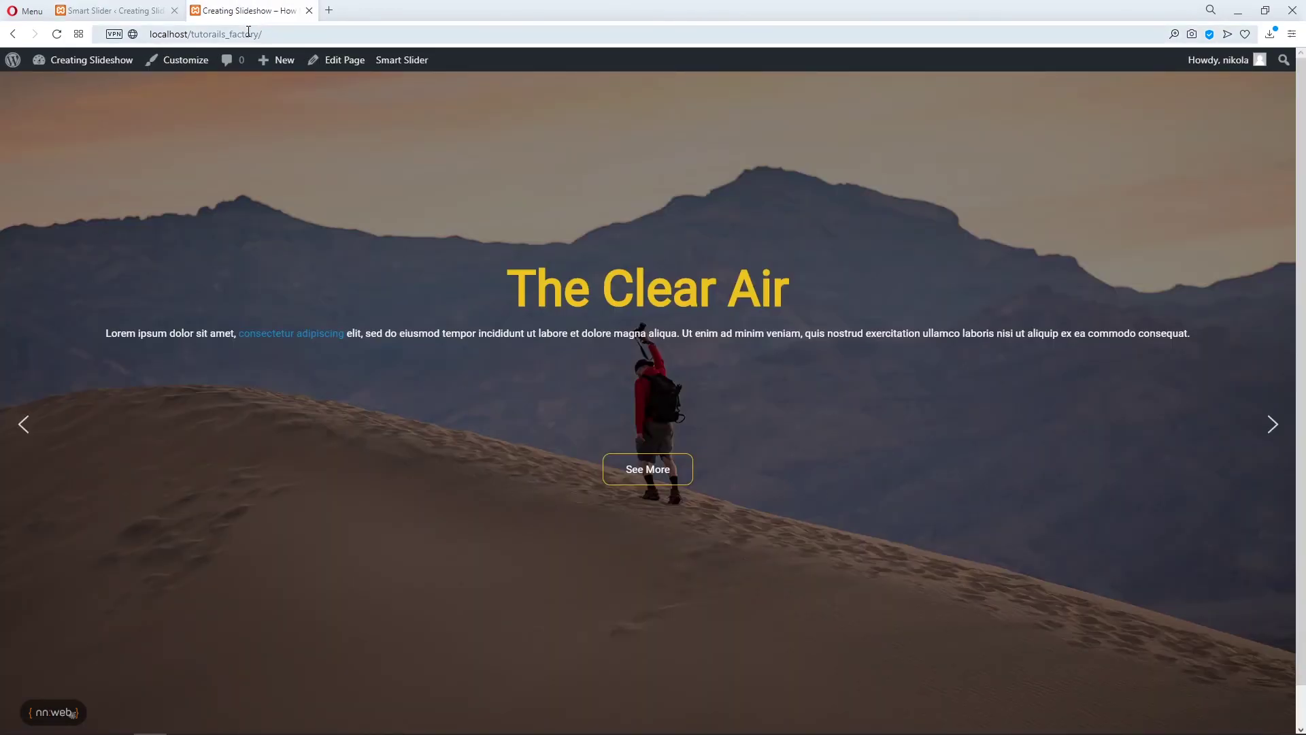
left_click(56, 34)
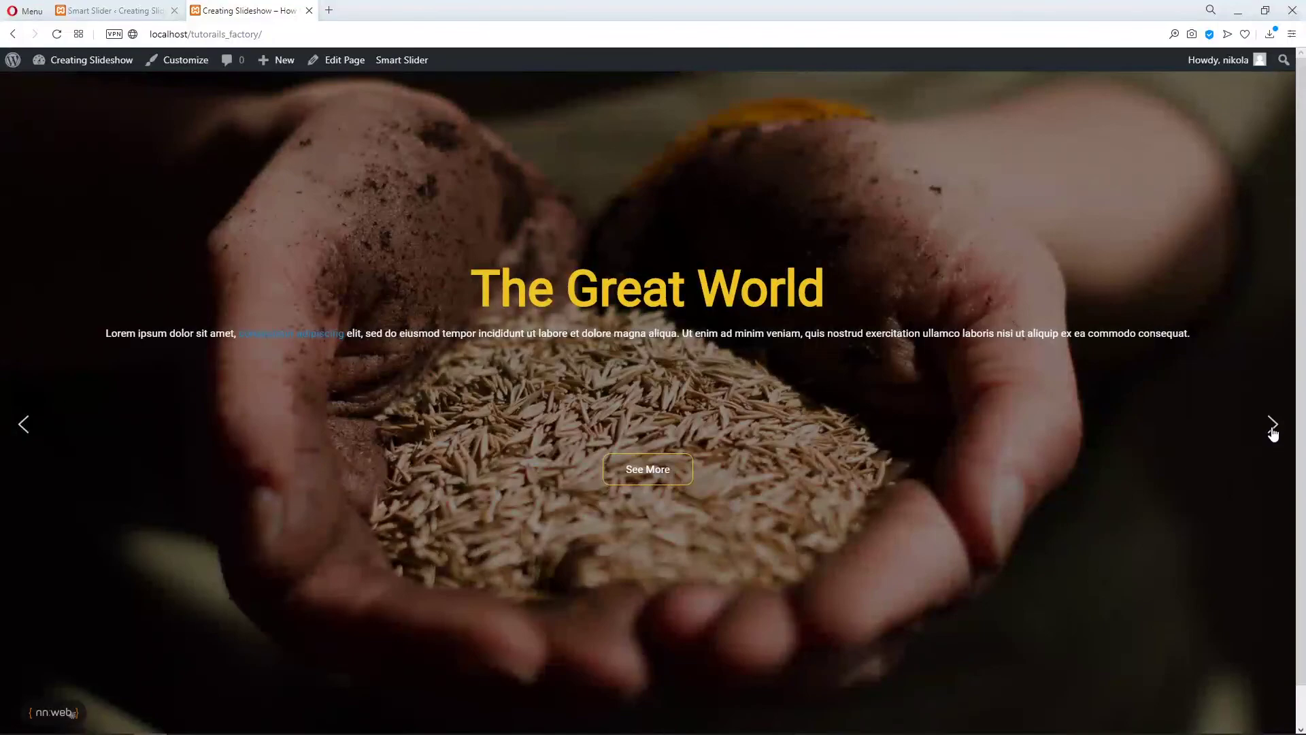
left_click(1273, 425)
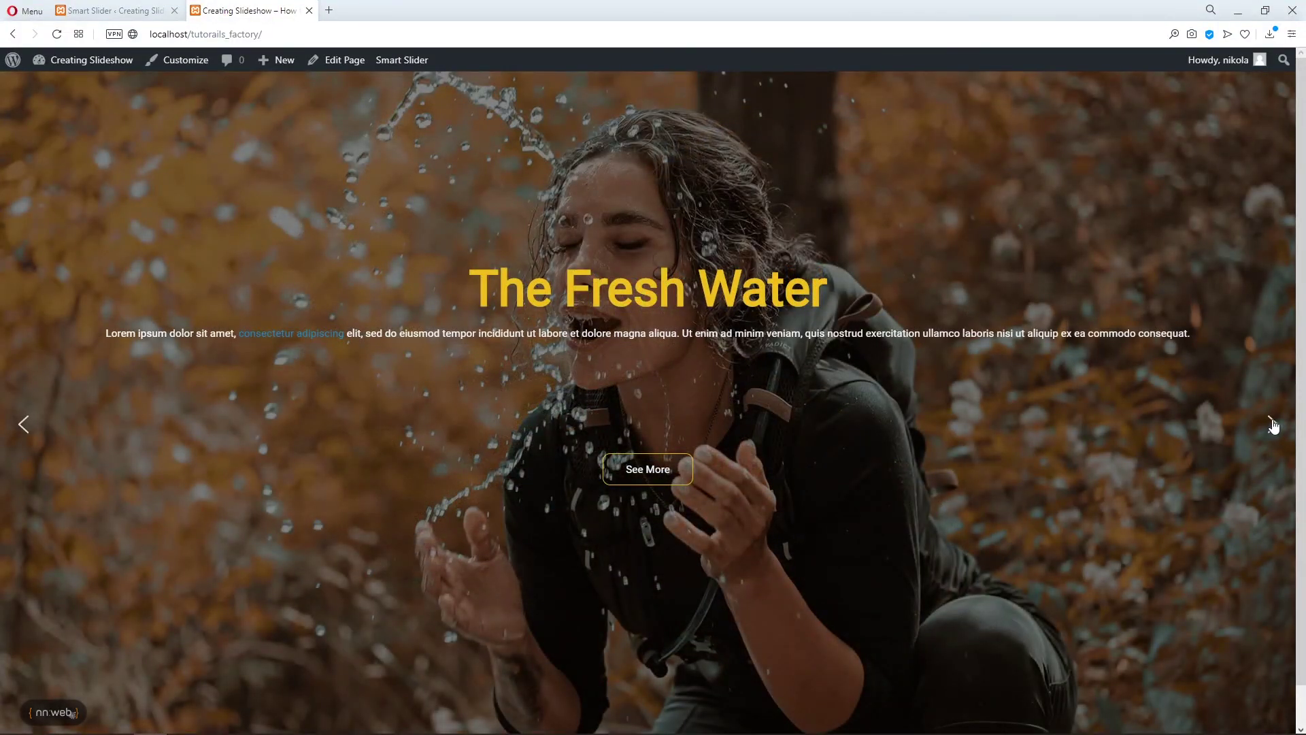
left_click(1273, 425)
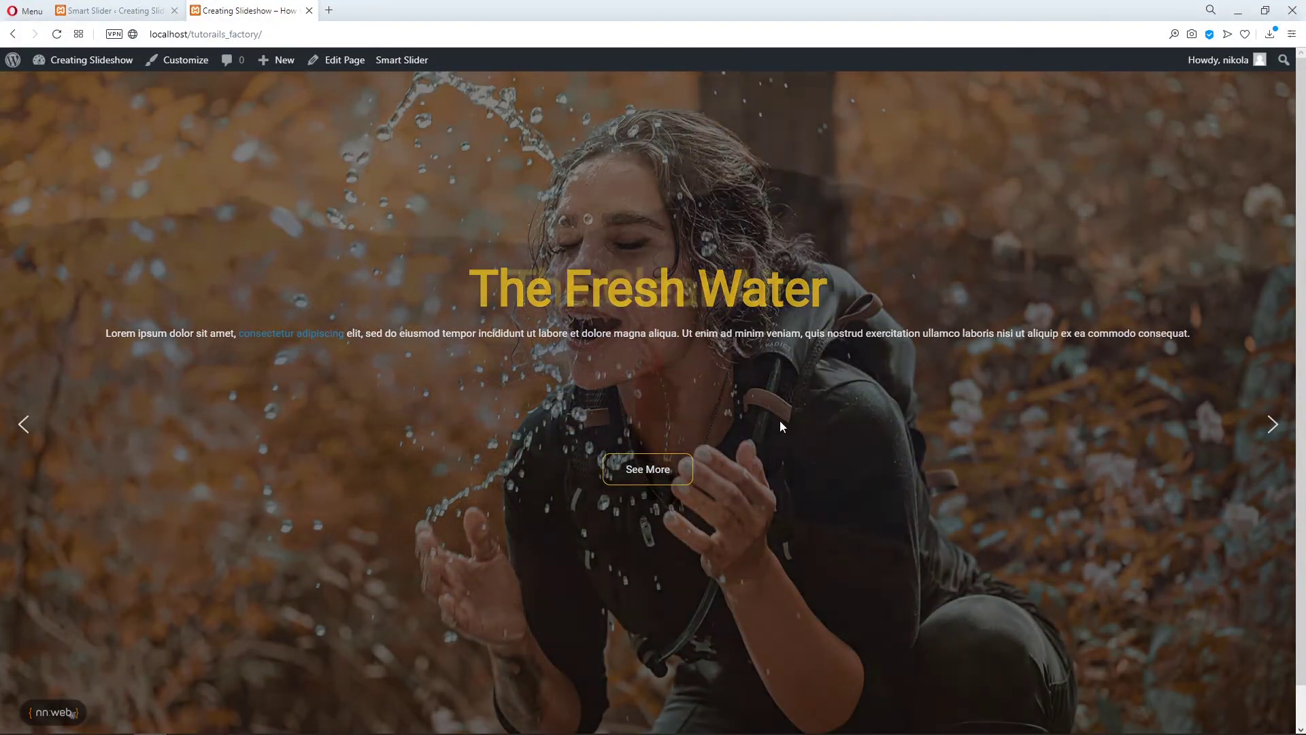
left_click(1273, 425)
left_click(1272, 425)
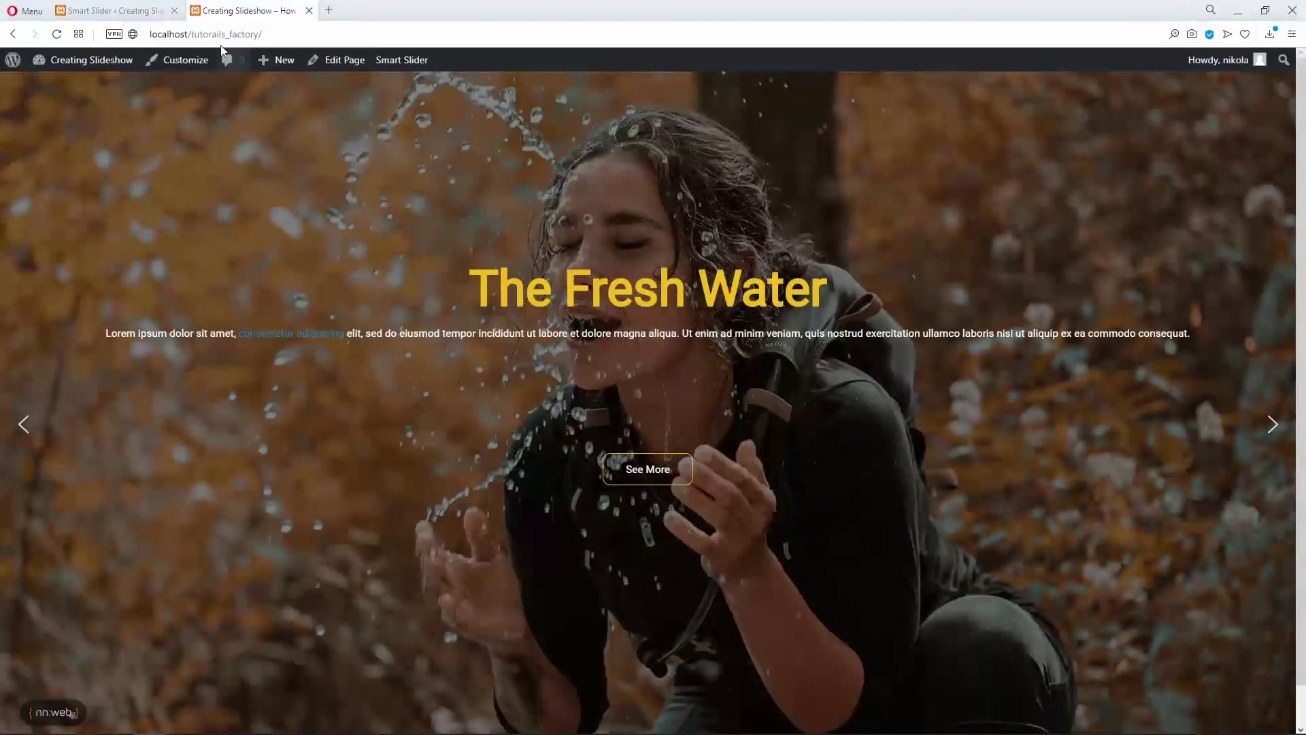
left_click(138, 17)
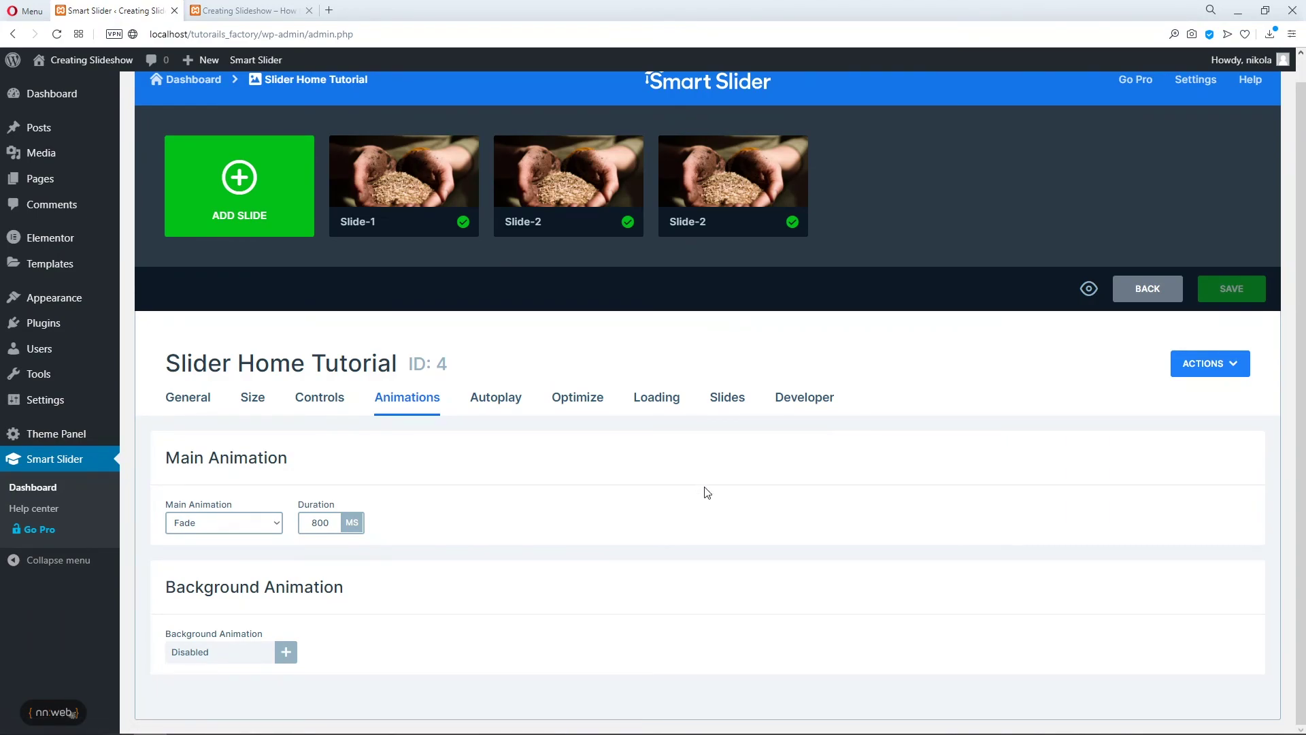